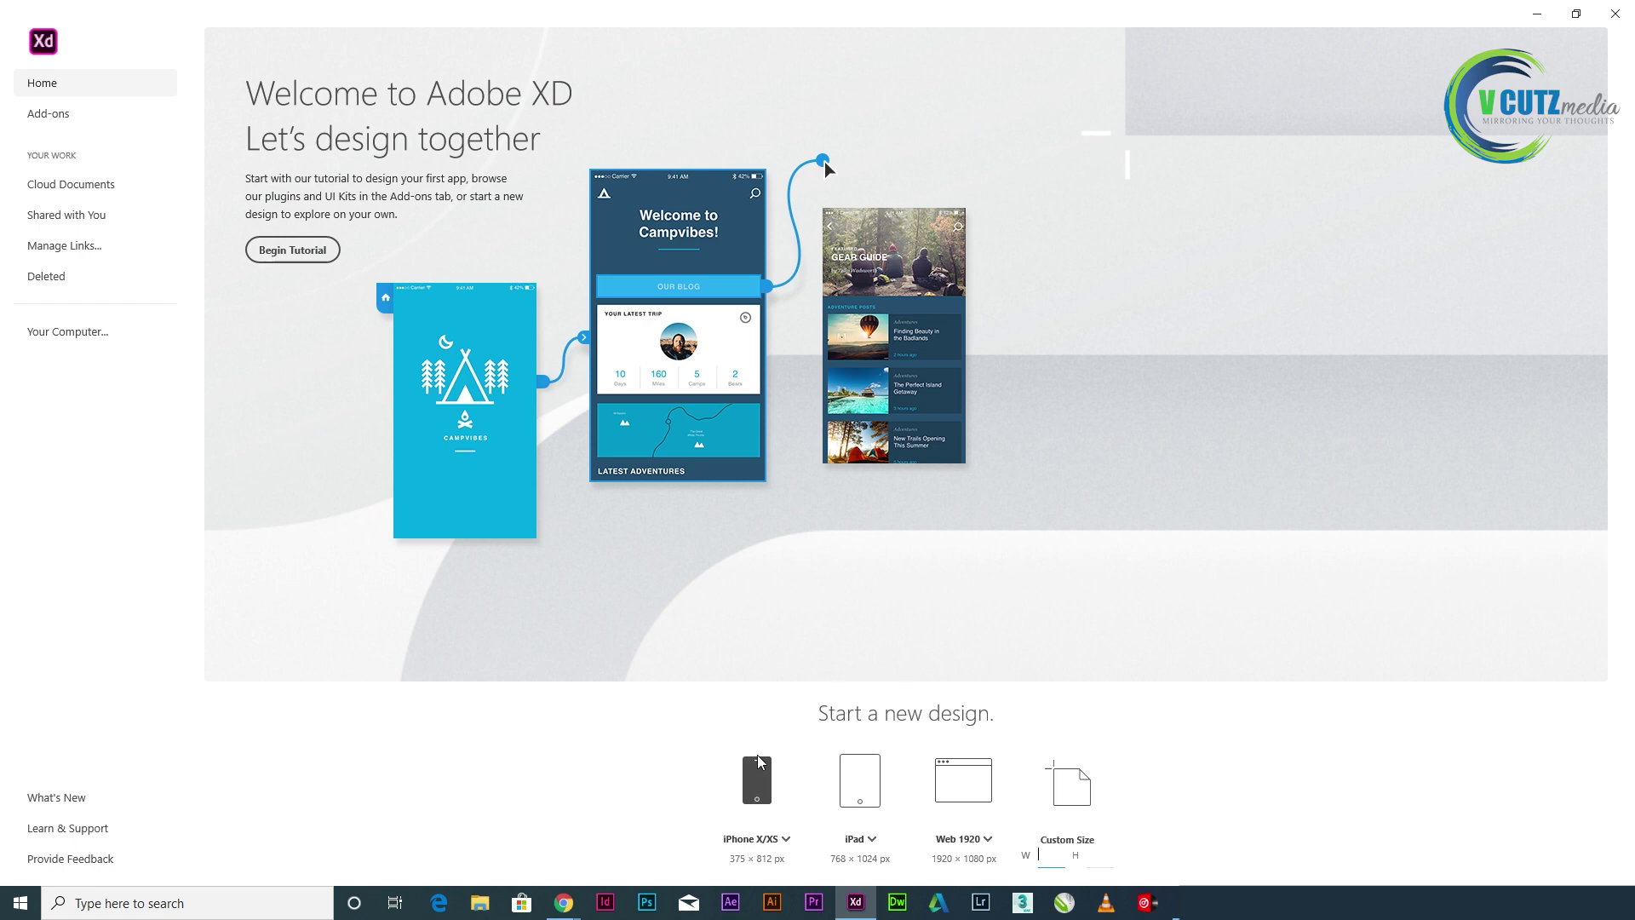
- Create a new iPhone X/XS design and shorten its artboard to a height of about 611 px
left_click(756, 784)
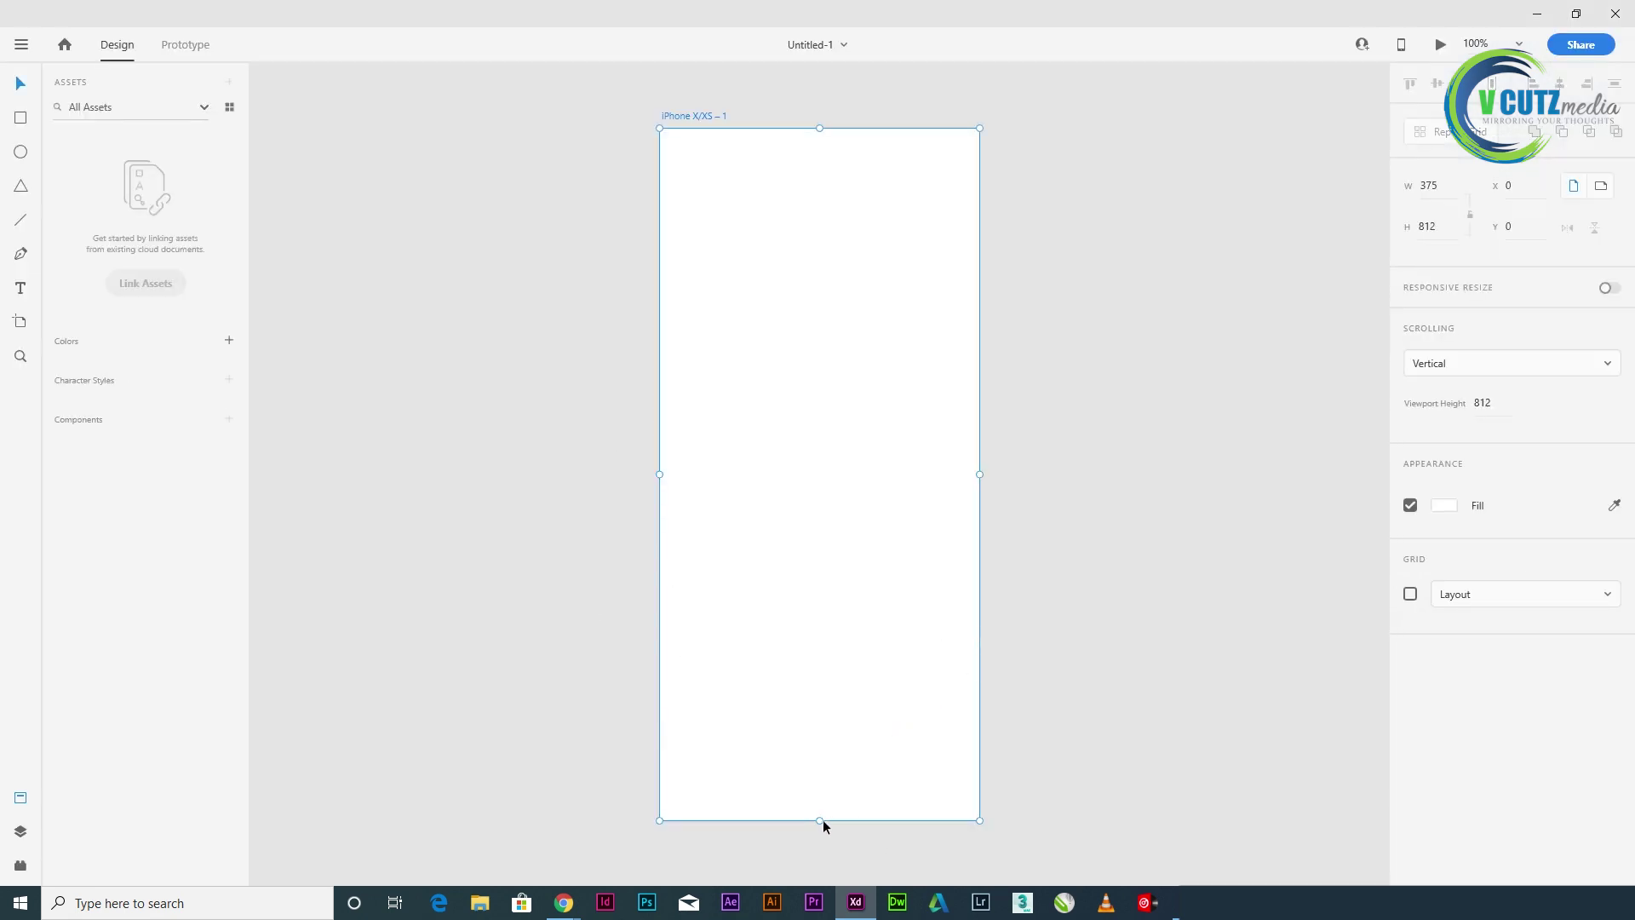
left_click_drag(819, 820, 817, 649)
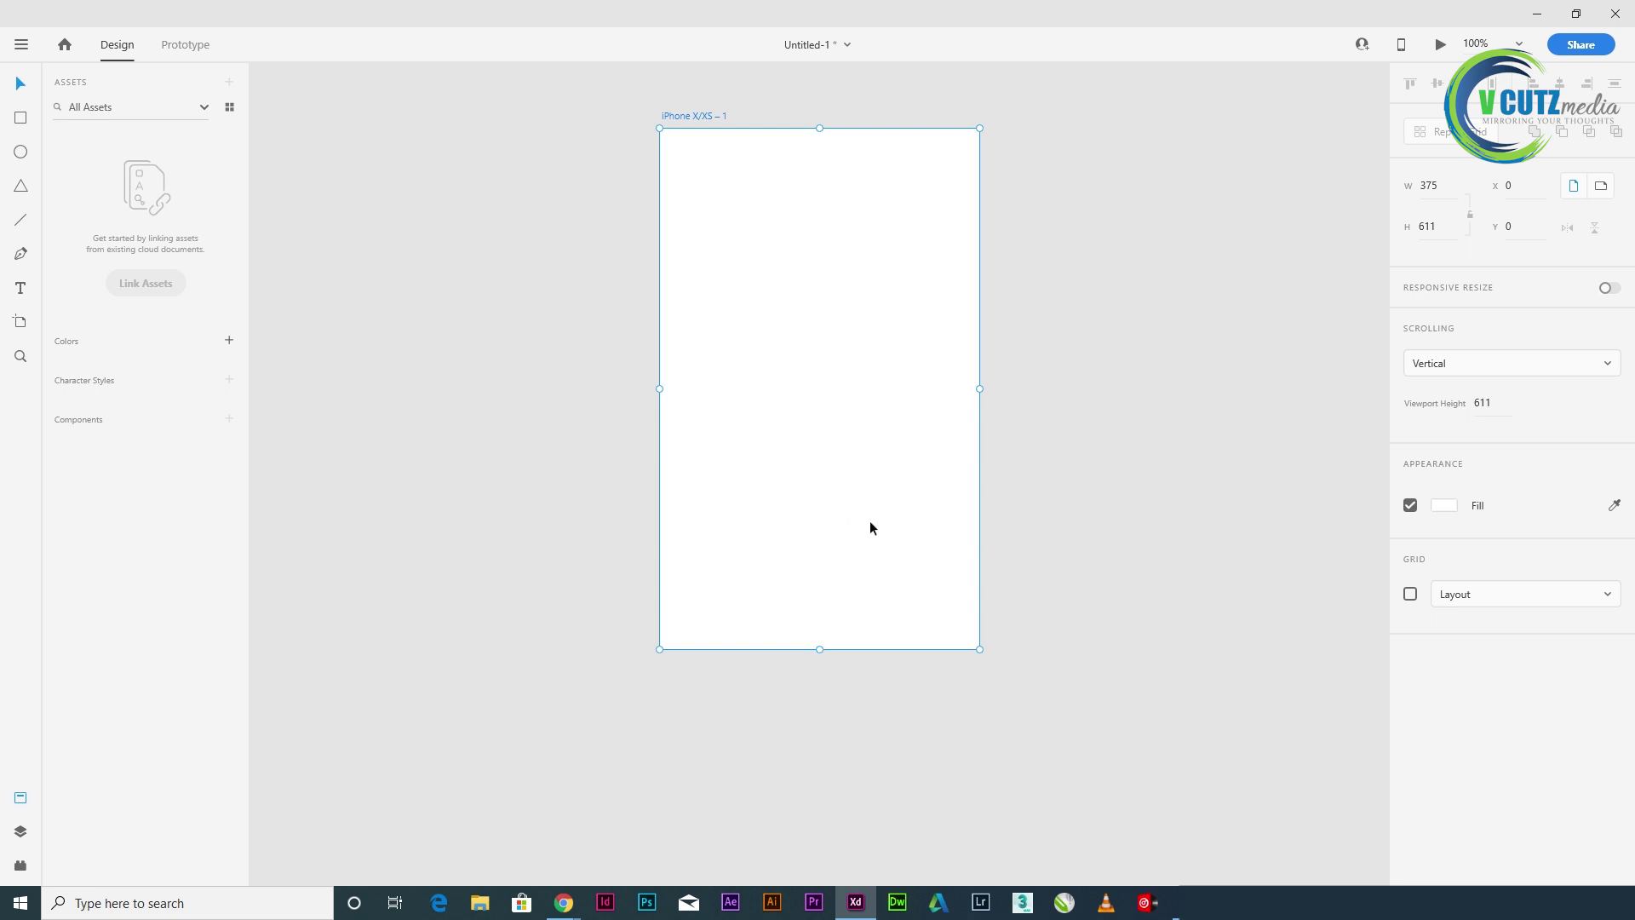
scroll(1044, 442, "up", 1)
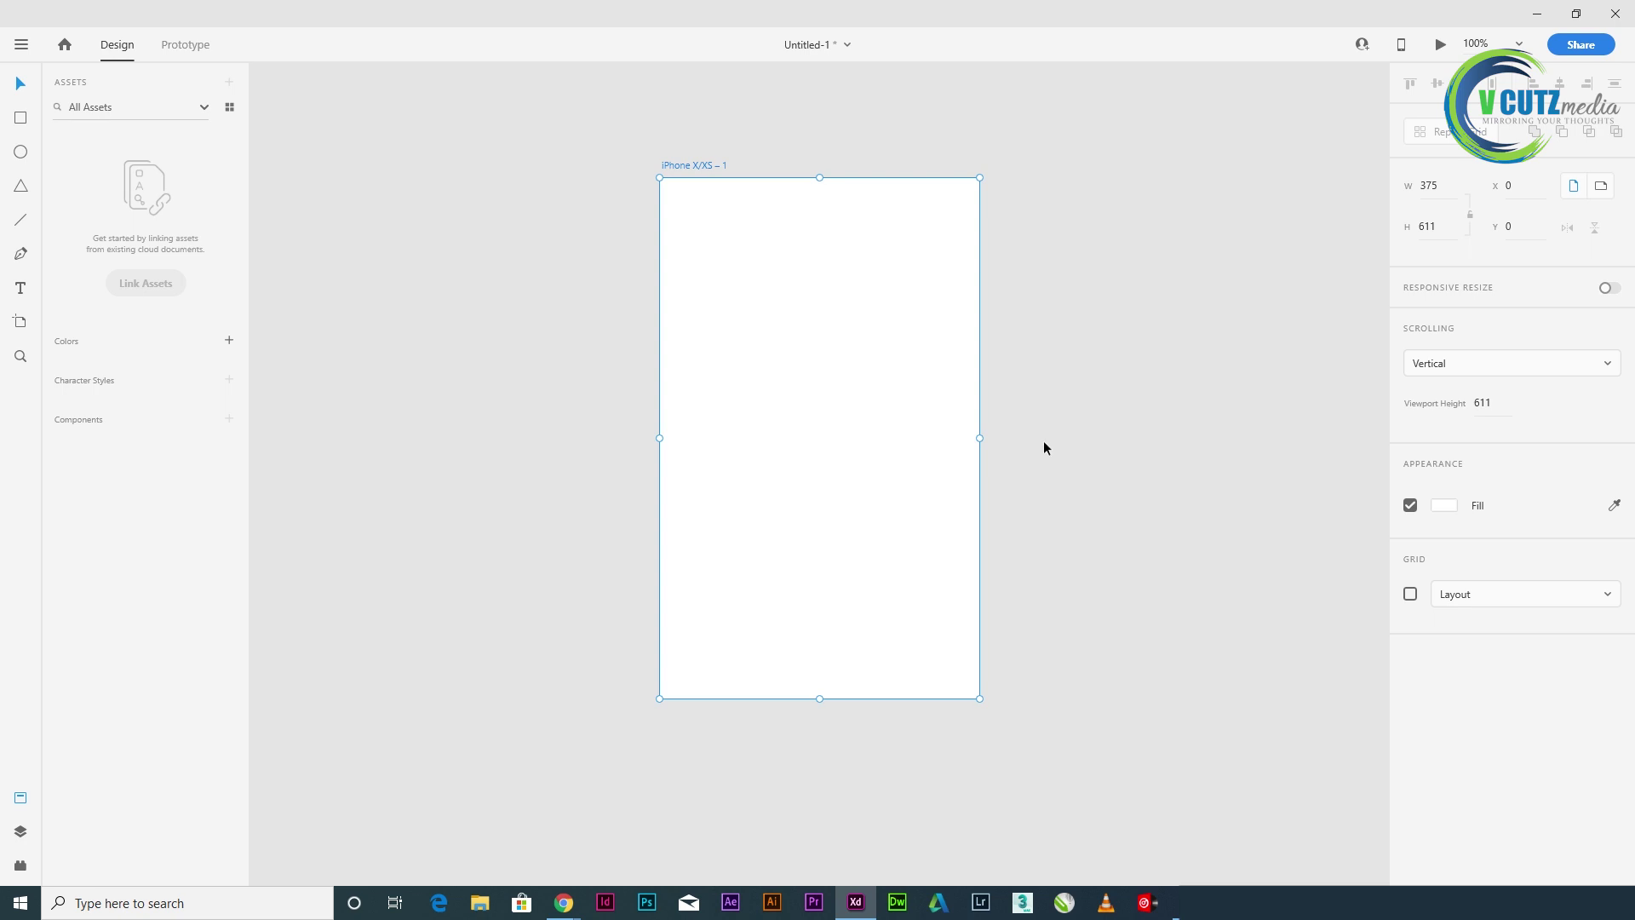
left_click(1231, 385)
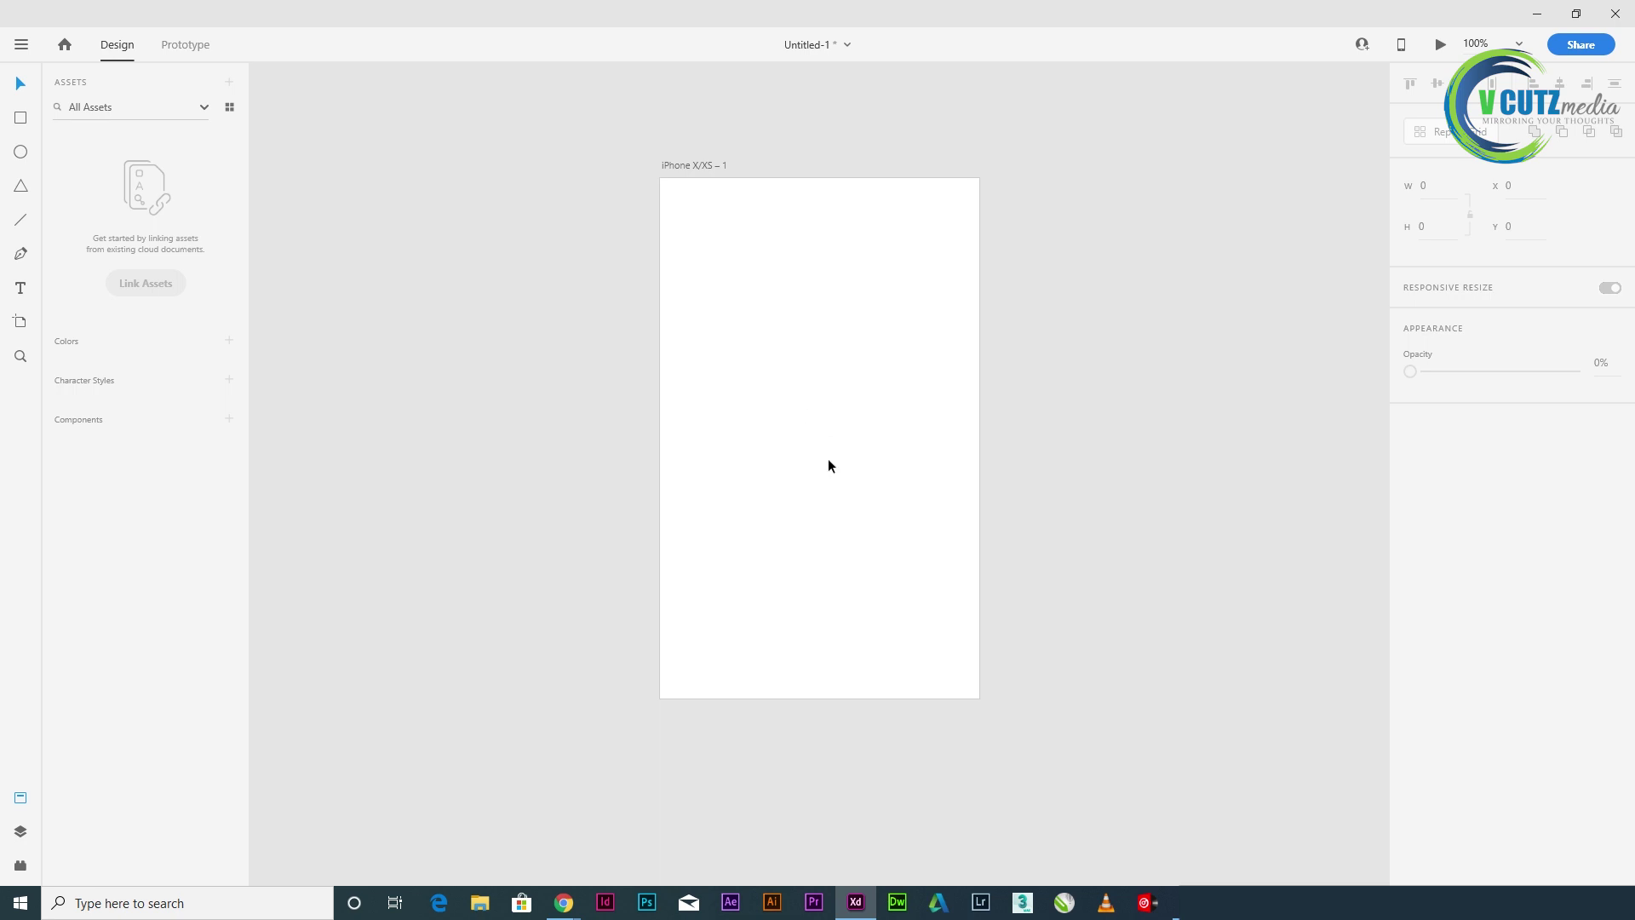
- Draw a circle about 84 px in diameter in the upper middle of the artboard
left_click(24, 156)
scroll(831, 348, "up", 4)
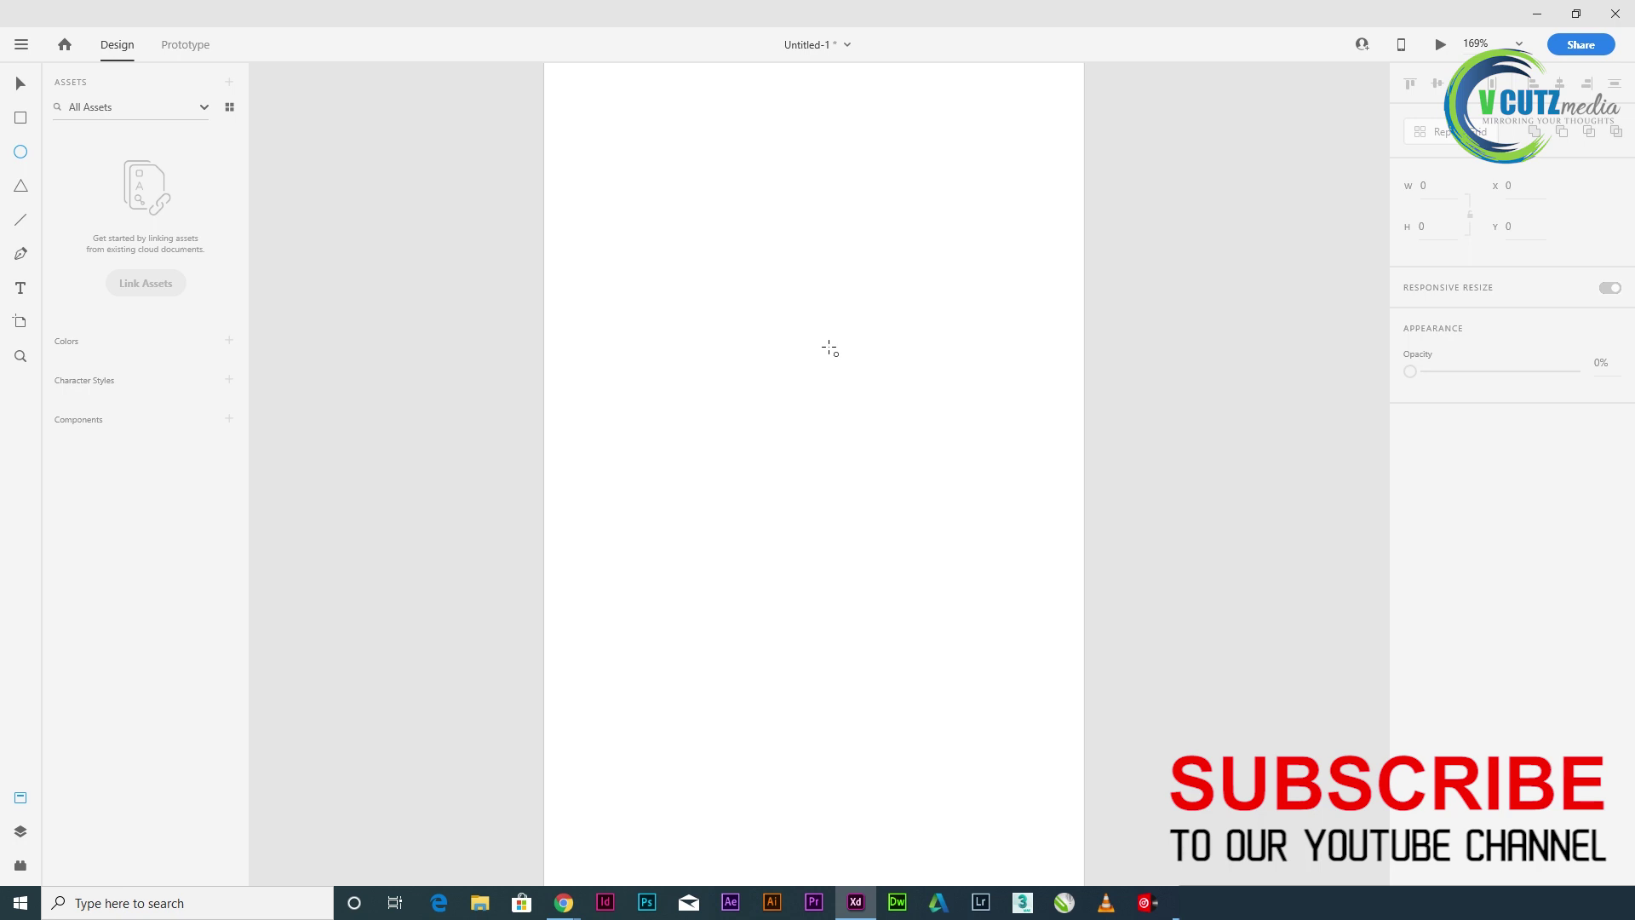
mouse_move(767, 265)
left_mouse_down()
mouse_move(860, 358)
mouse_move(879, 442)
left_mouse_up()
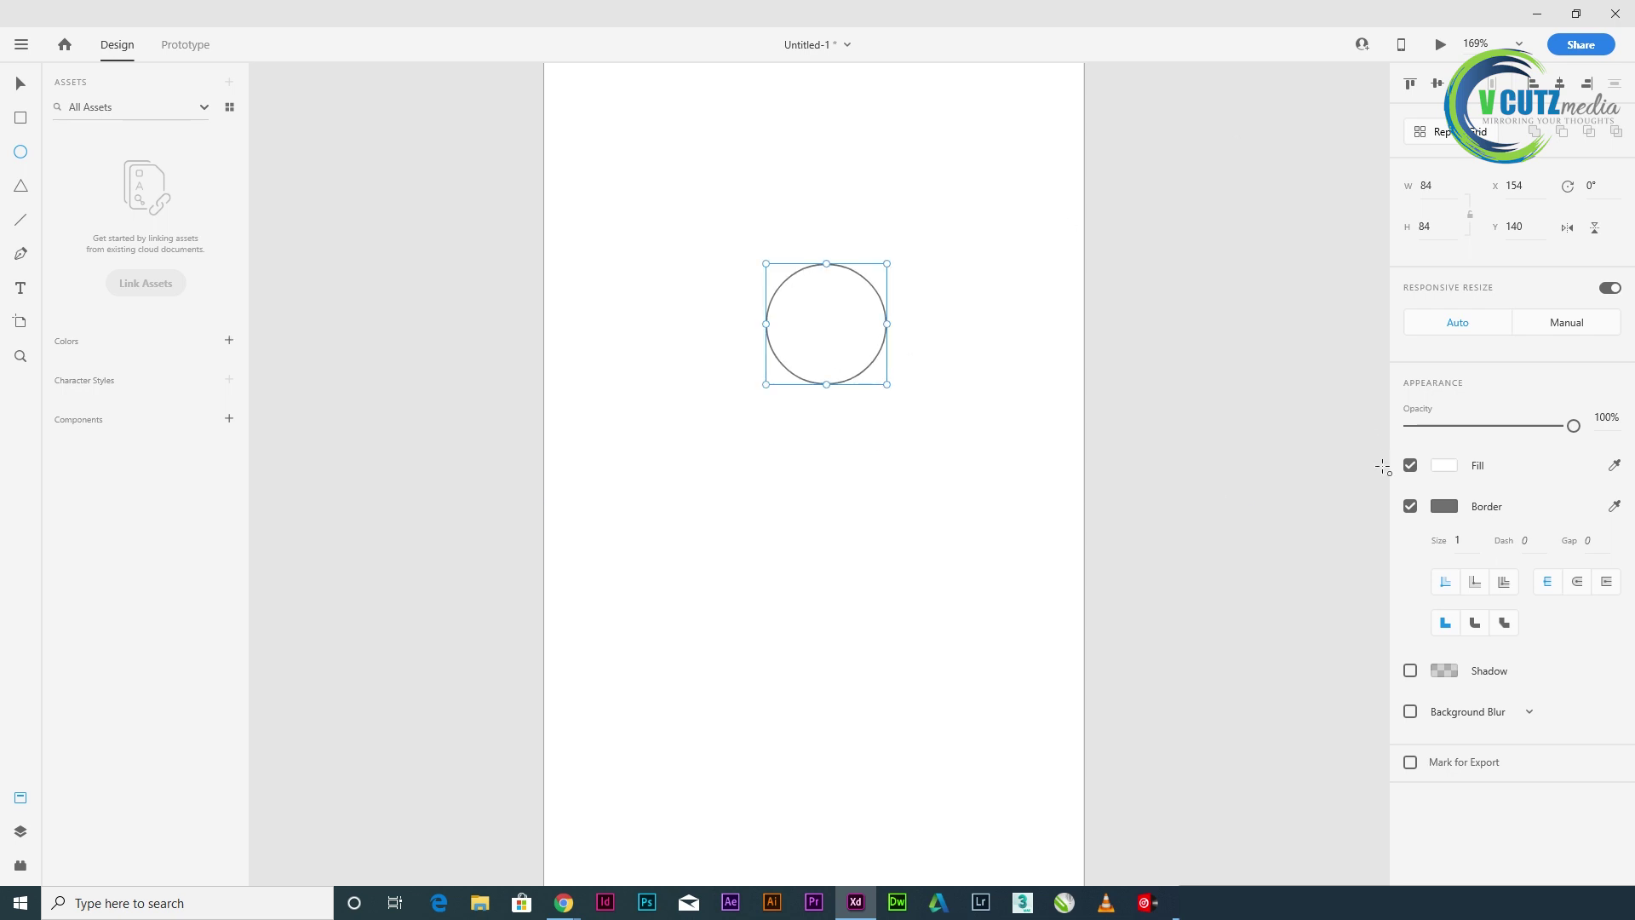
- Fill the circle with solid bright blue (#17ACE4) and remove its border
left_click(1445, 469)
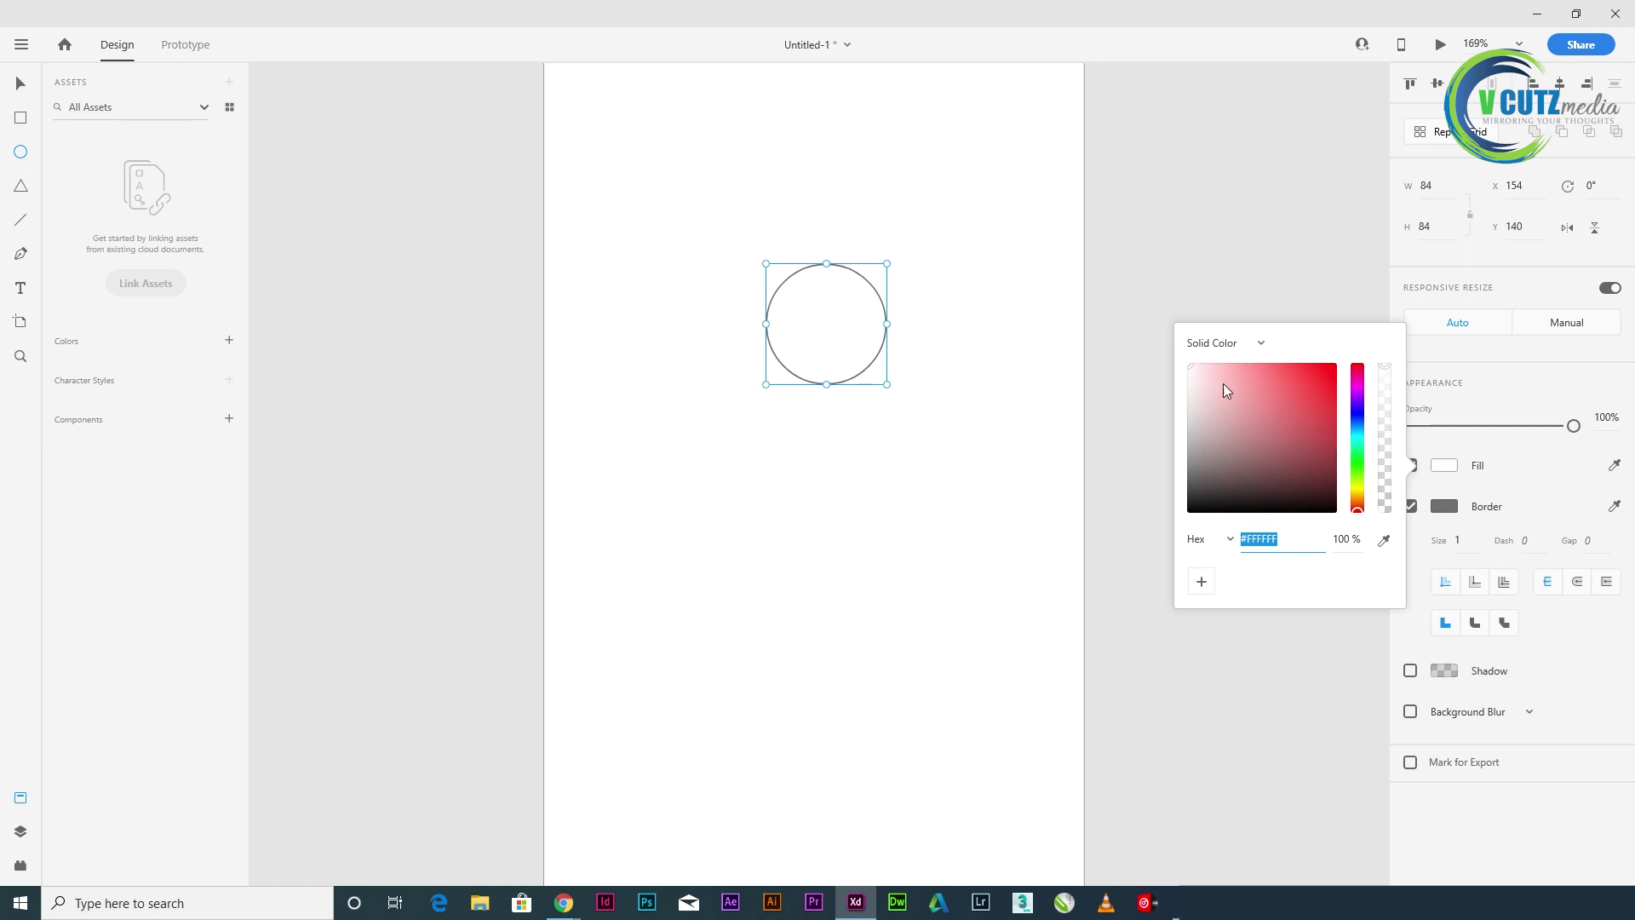
left_click(1357, 433)
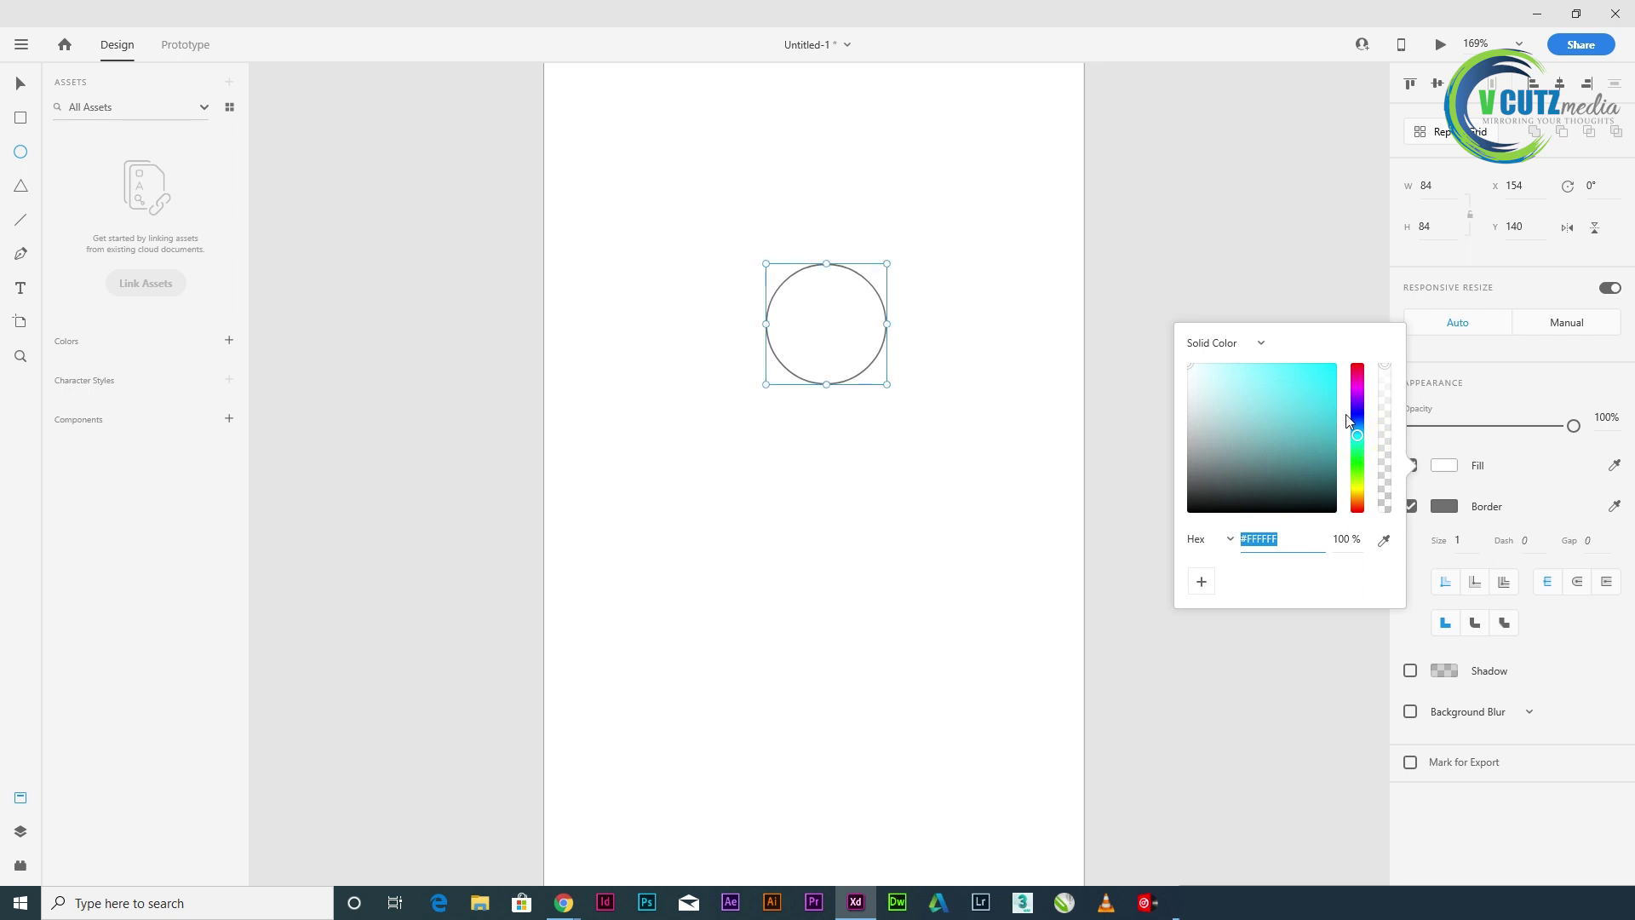
left_click(1322, 379)
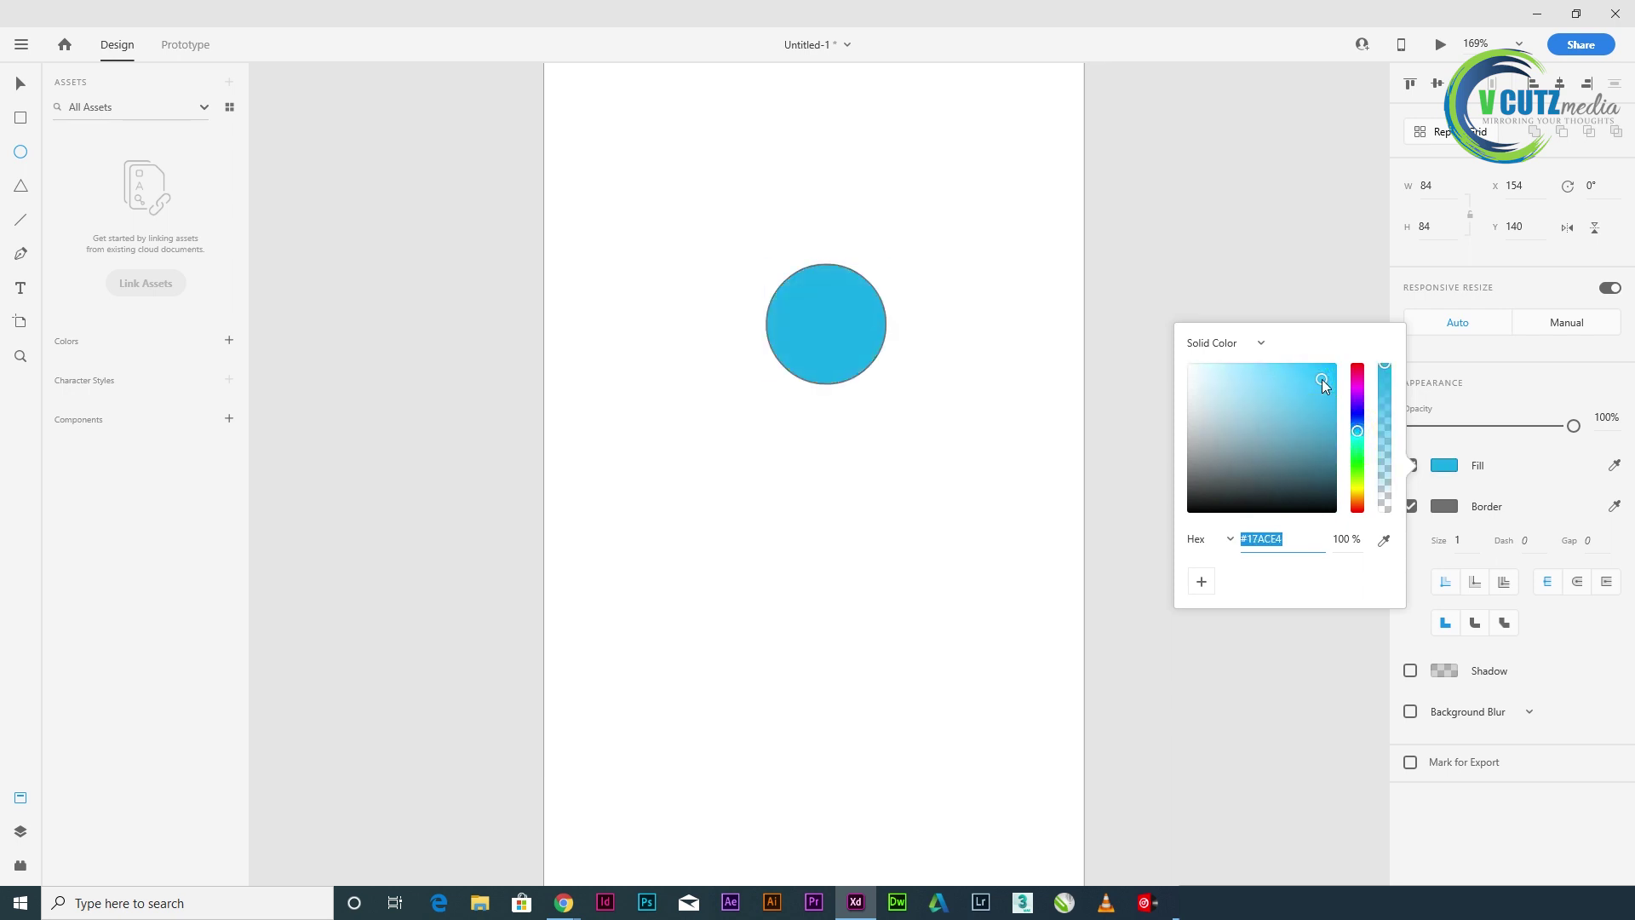
left_click(1529, 470)
left_click(1410, 506)
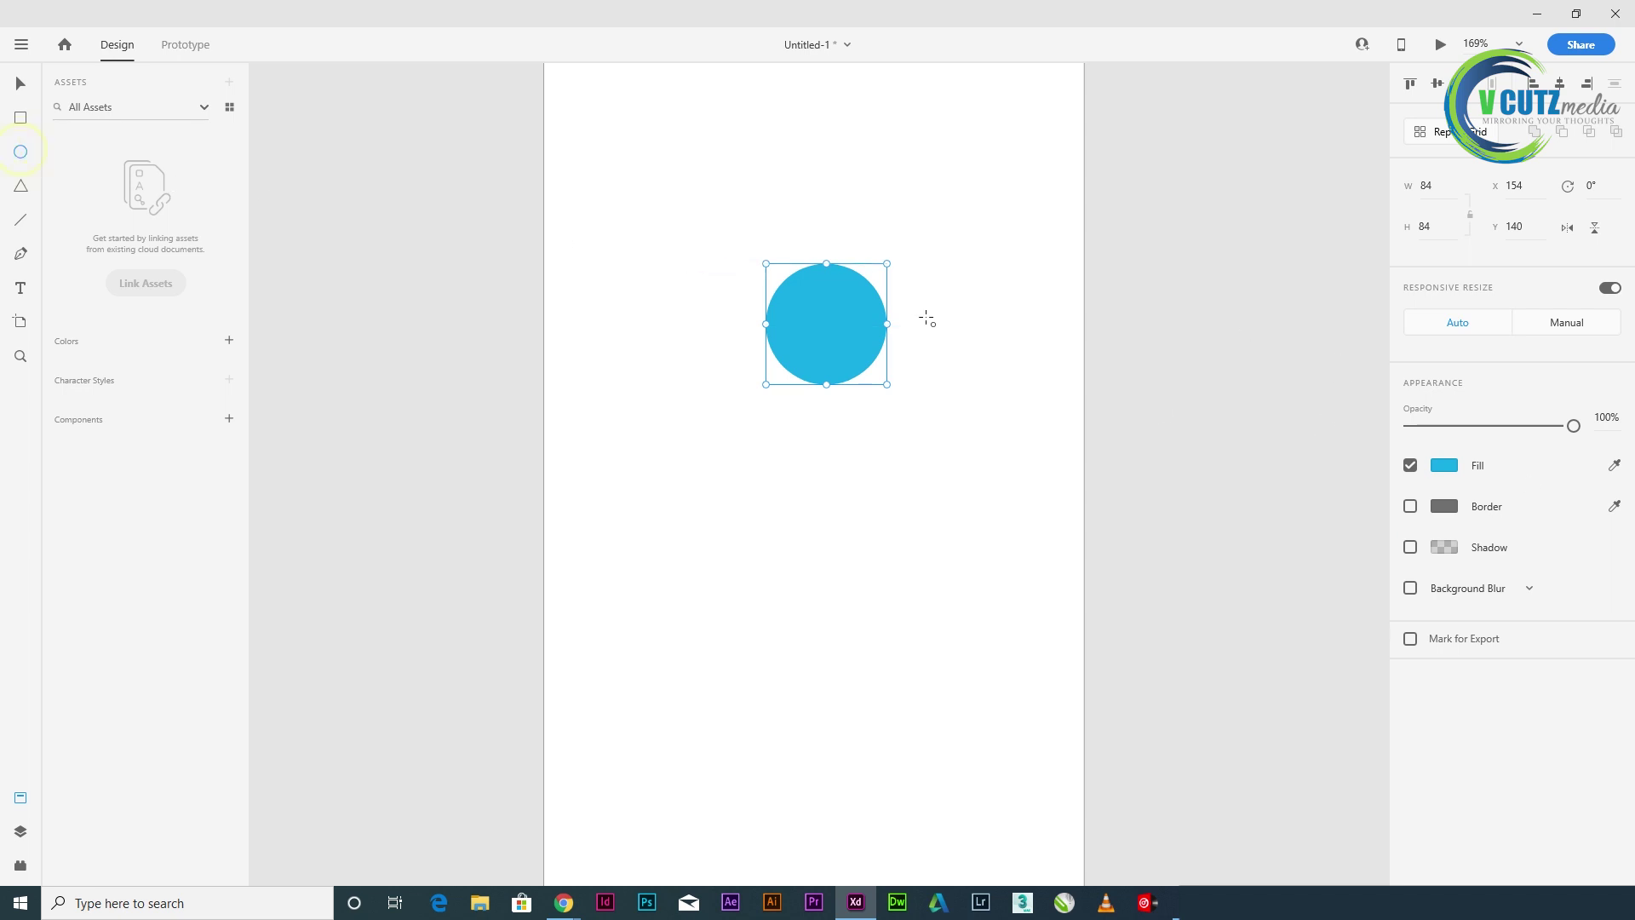
- Add a borderless white head circle about 29 px in diameter inside the upper part of the blue circle
mouse_move(947, 294)
left_mouse_down()
mouse_move(1000, 357)
mouse_move(912, 317)
mouse_move(820, 305)
left_mouse_up()
left_click(25, 85)
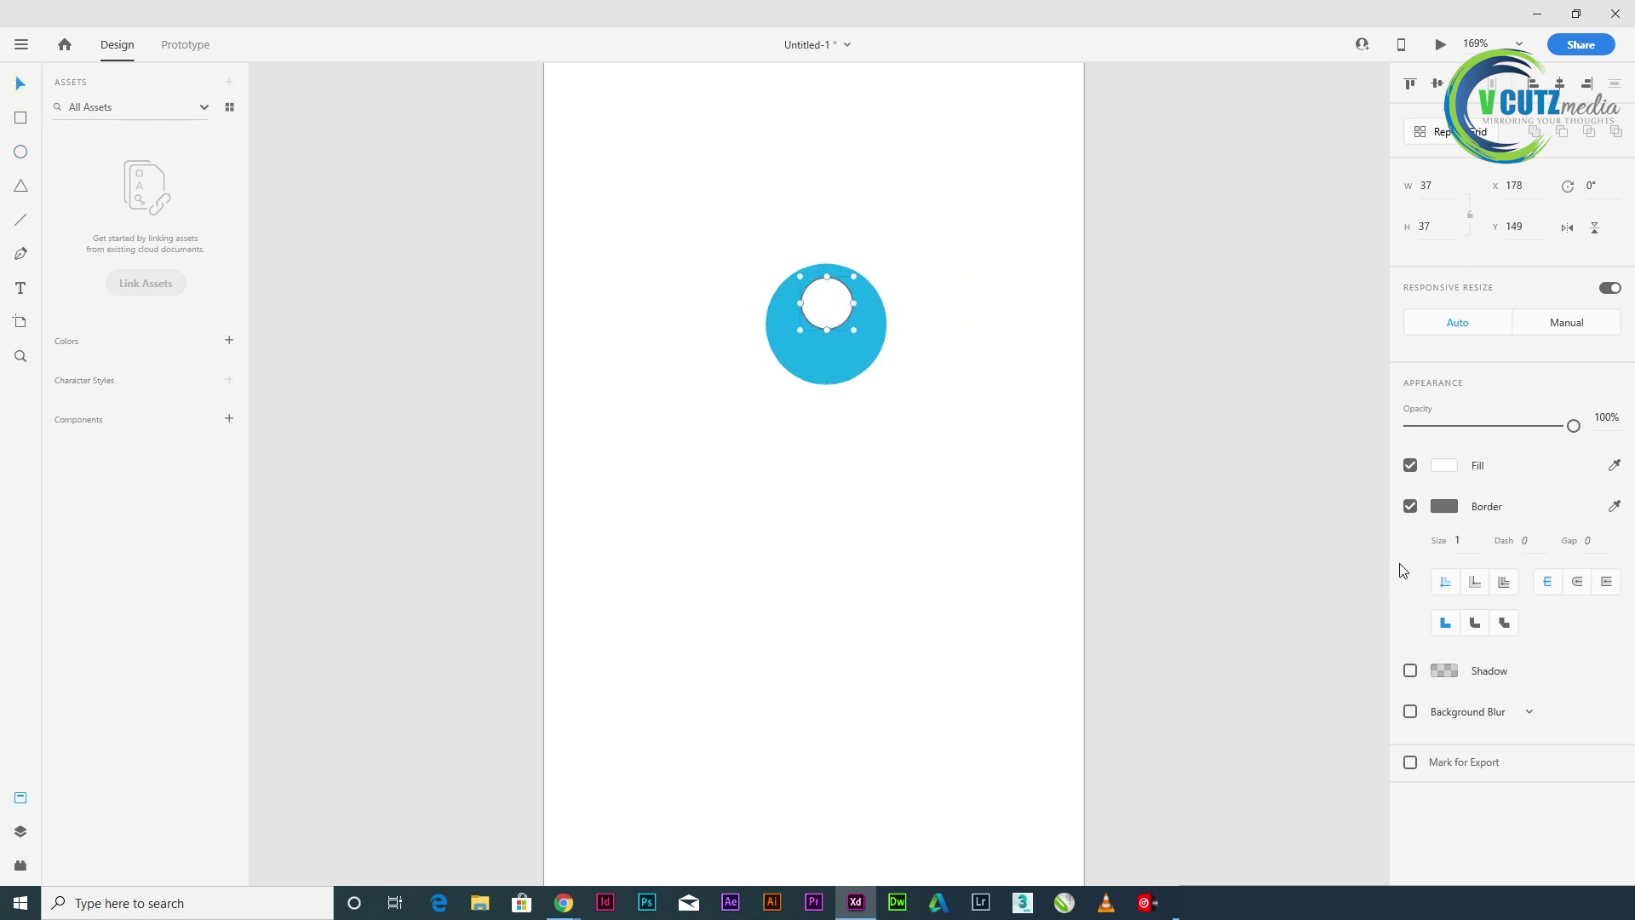
left_click(1411, 506)
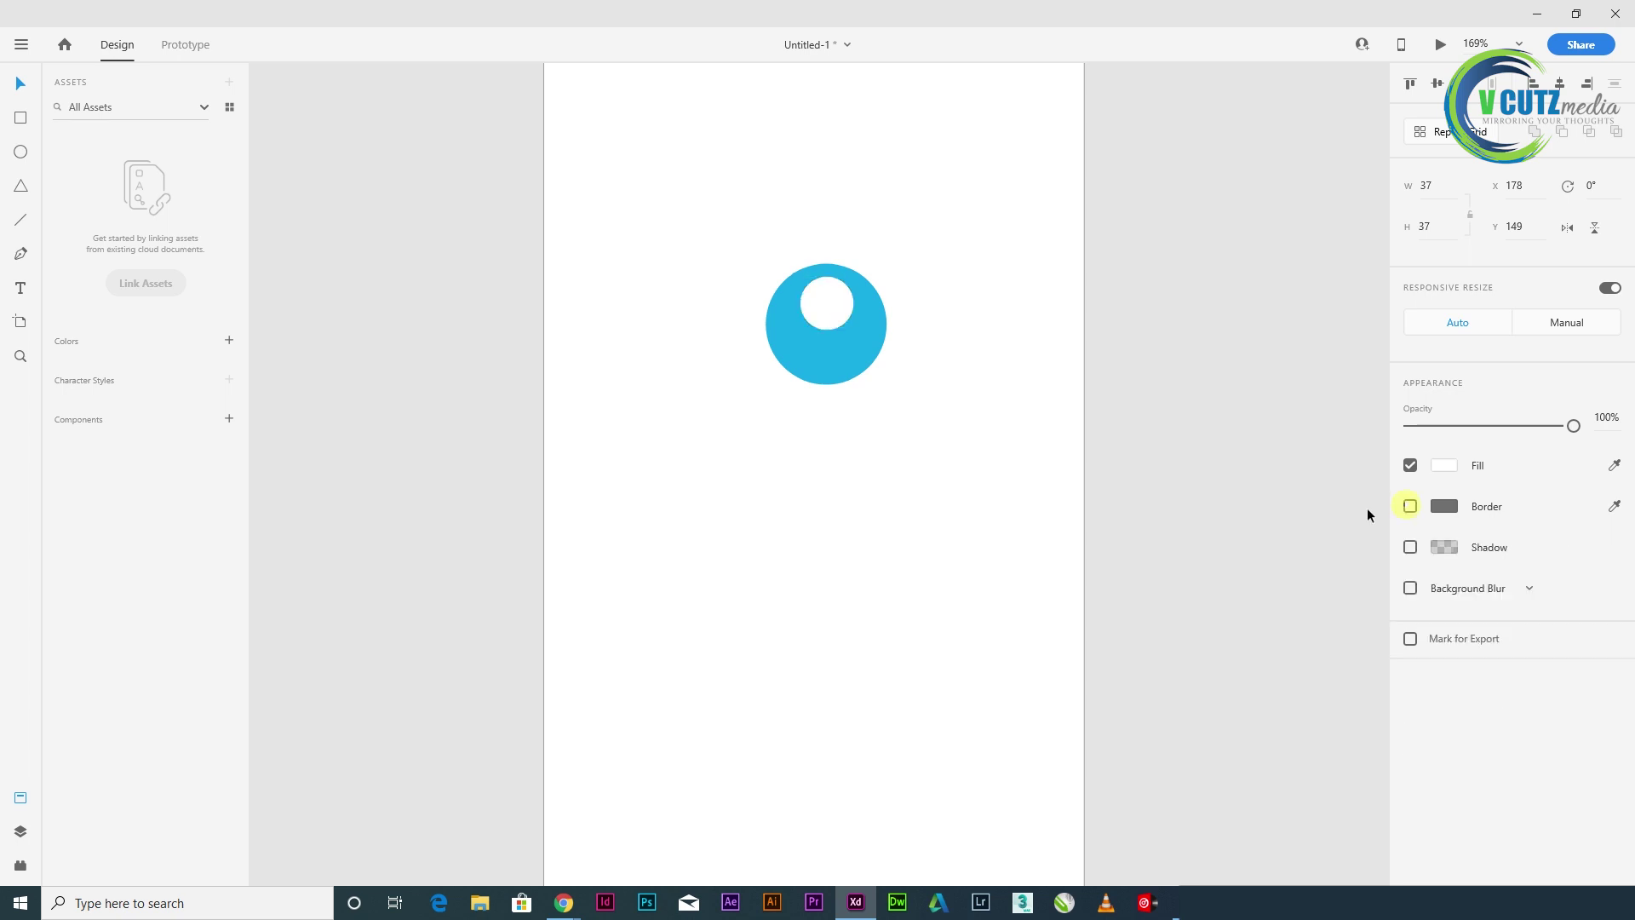
left_click(833, 308)
left_click_drag(854, 276, 851, 281)
- Draw a separate circle about 82 px in diameter on the empty area below the blue circle
left_click(20, 151)
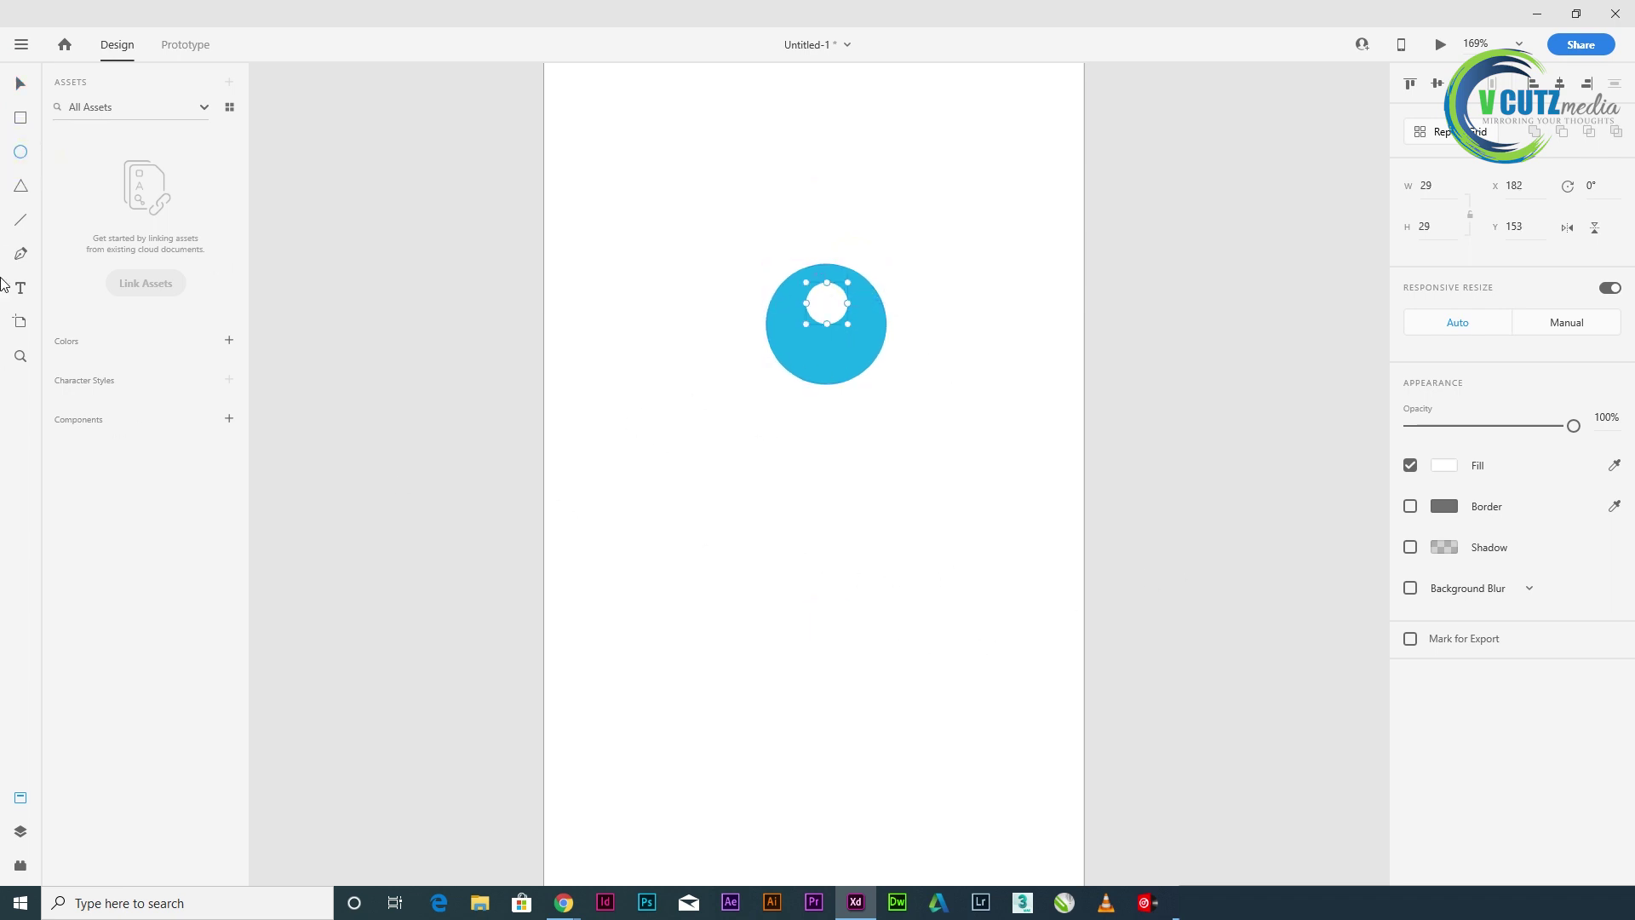
left_click(21, 152)
mouse_move(742, 483)
left_mouse_down()
mouse_move(850, 629)
mouse_move(861, 601)
left_mouse_up()
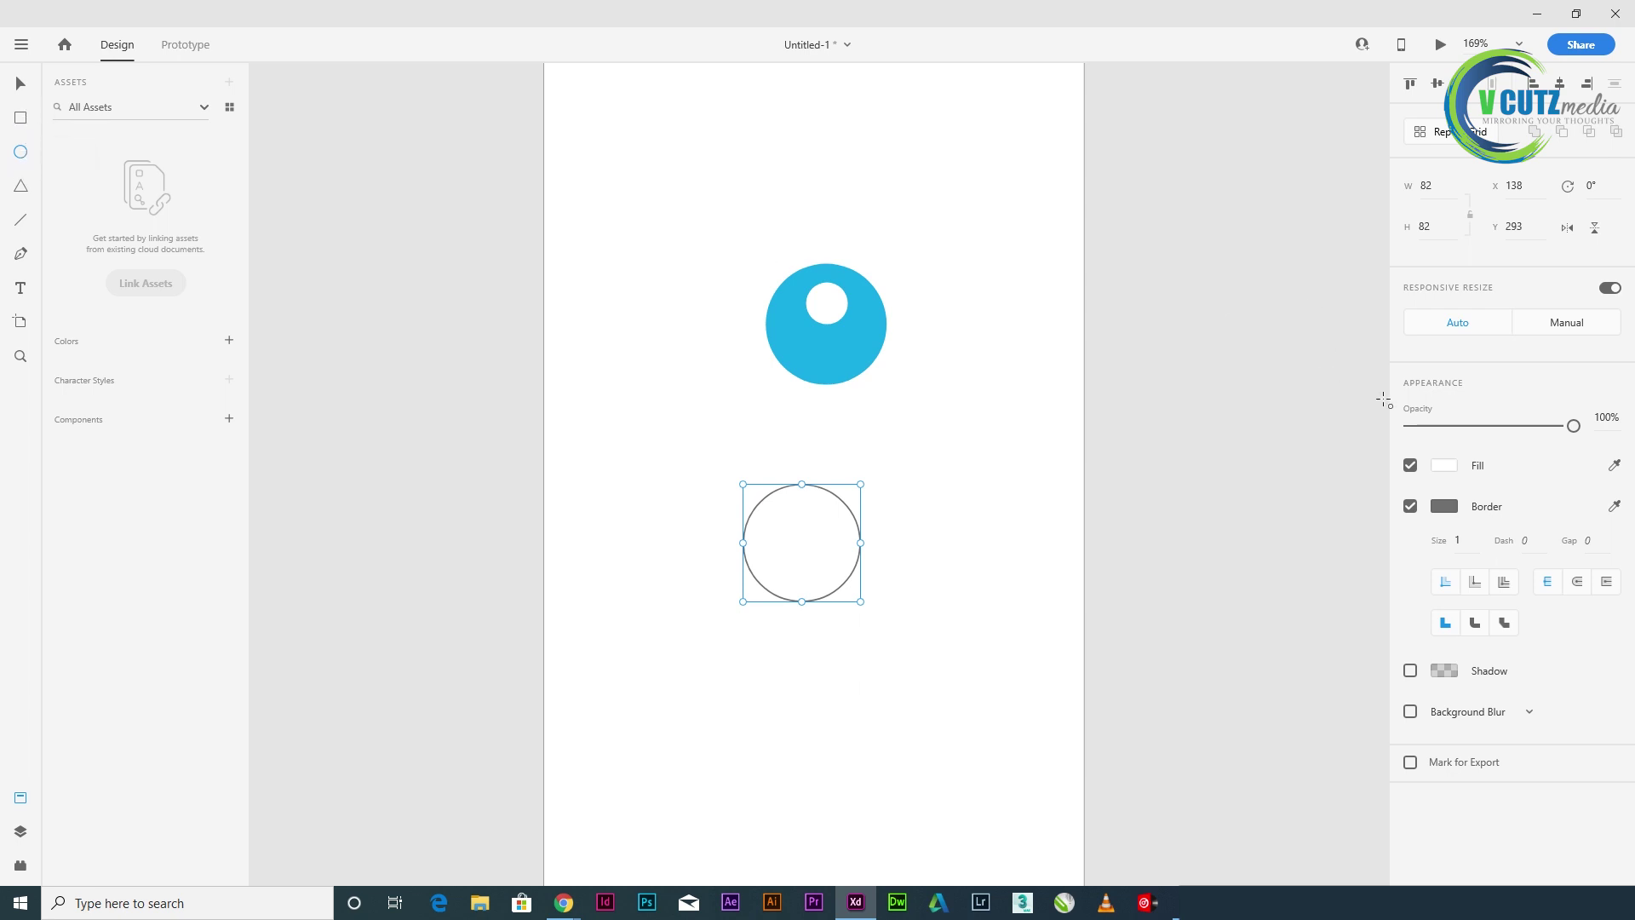
- Fill the lower circle with muted pink (#CB9D9D) and remove its border
left_click(1441, 466)
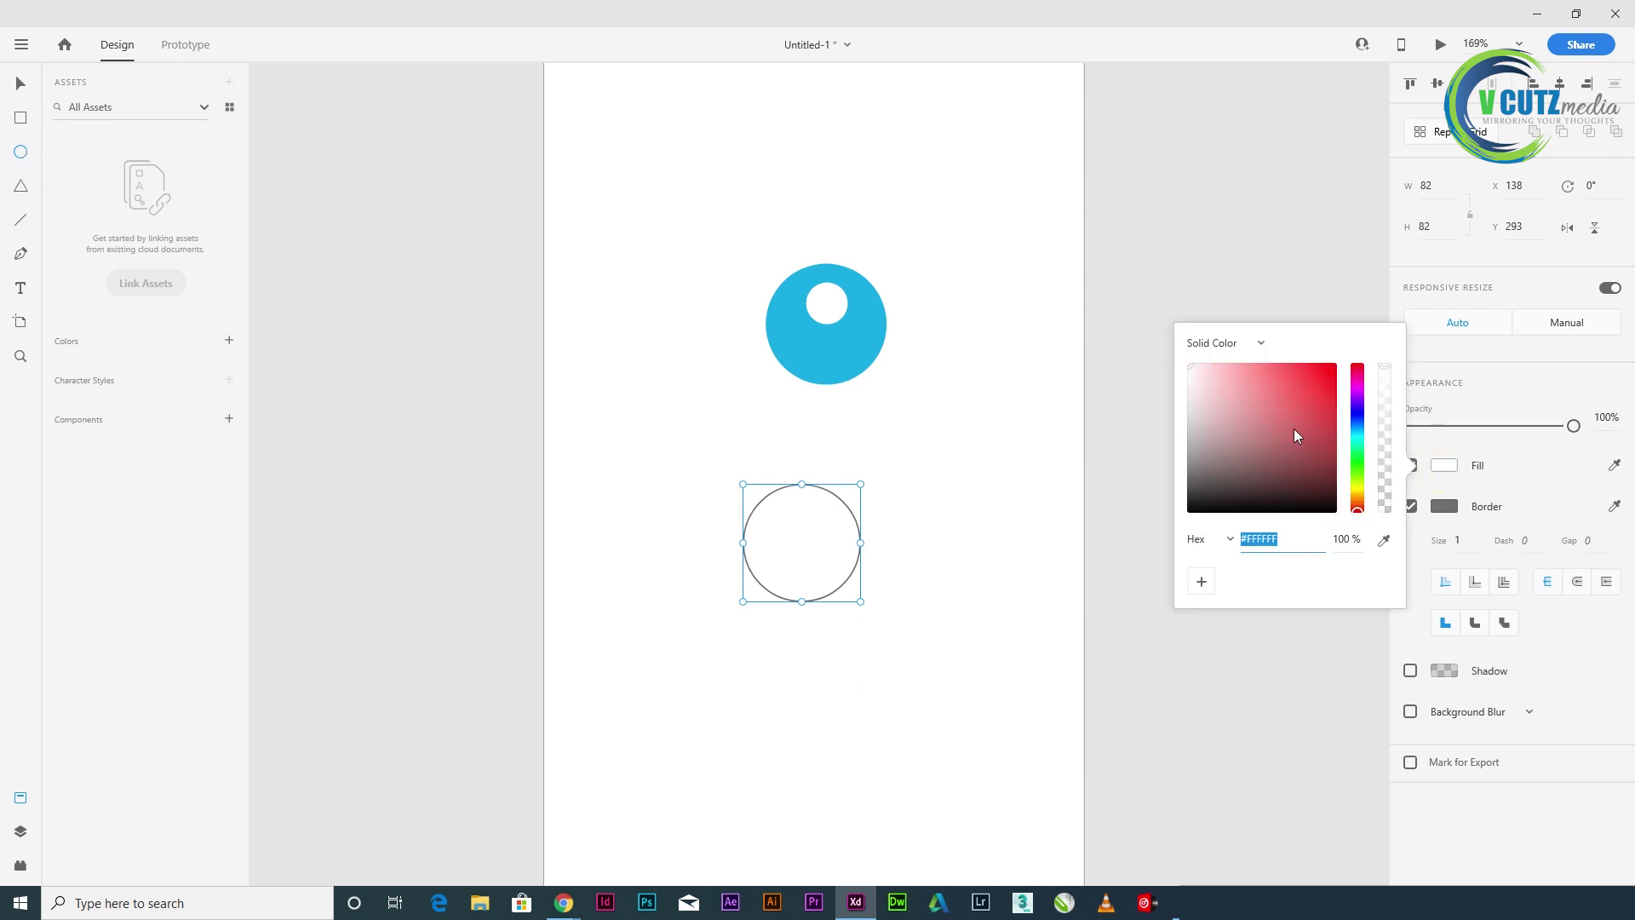
left_click(1222, 395)
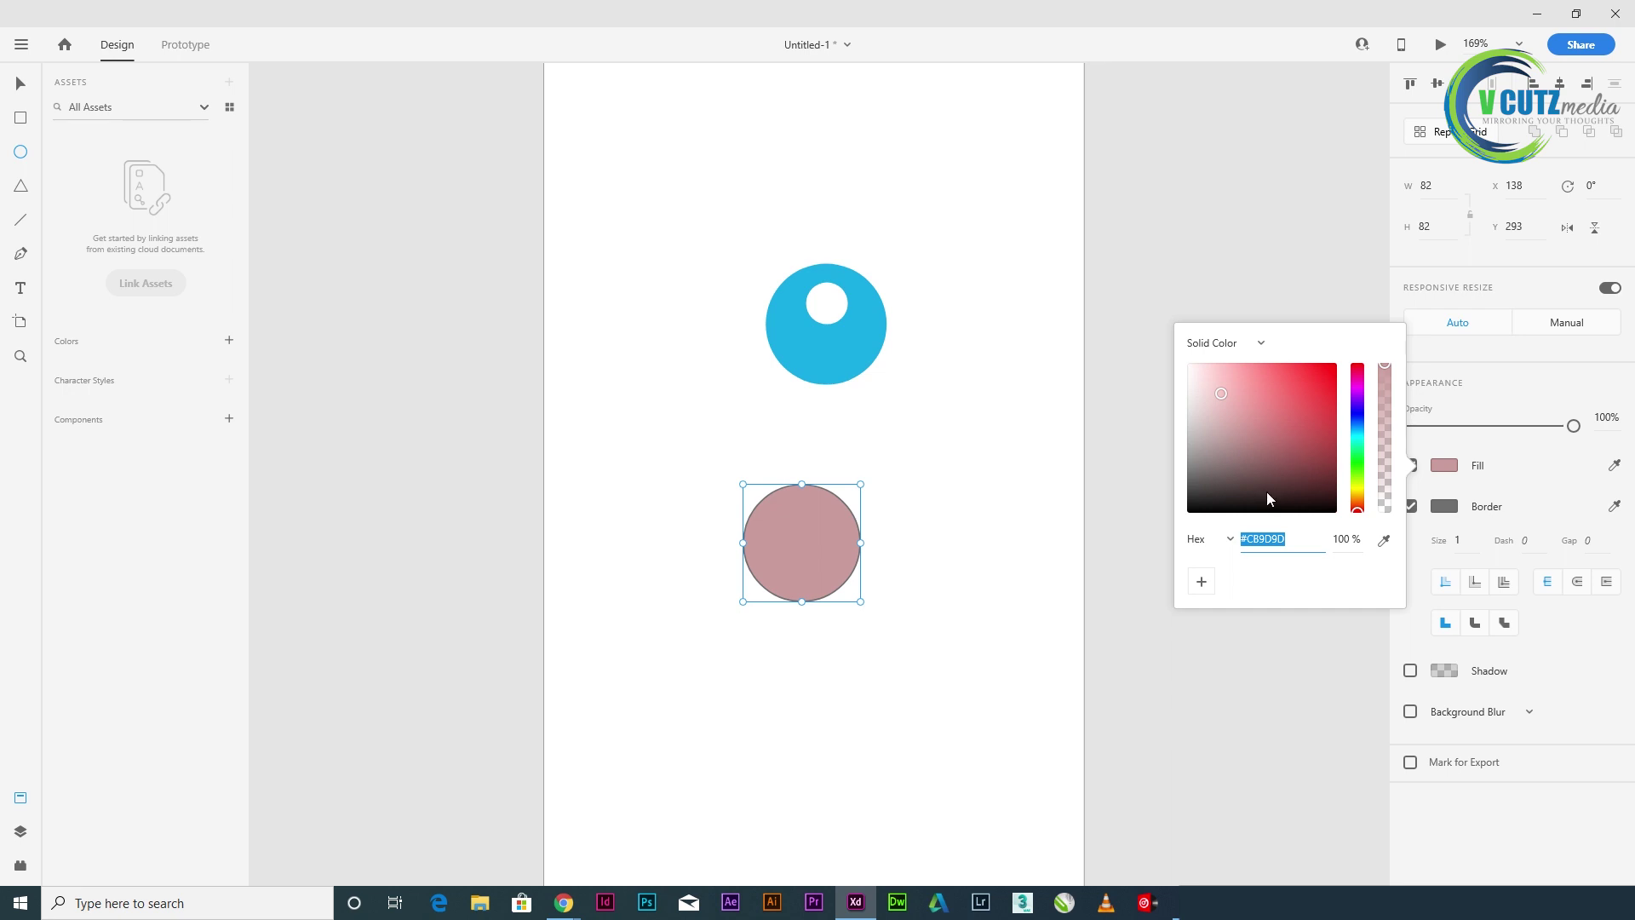
left_click(1411, 506)
left_click(1412, 506)
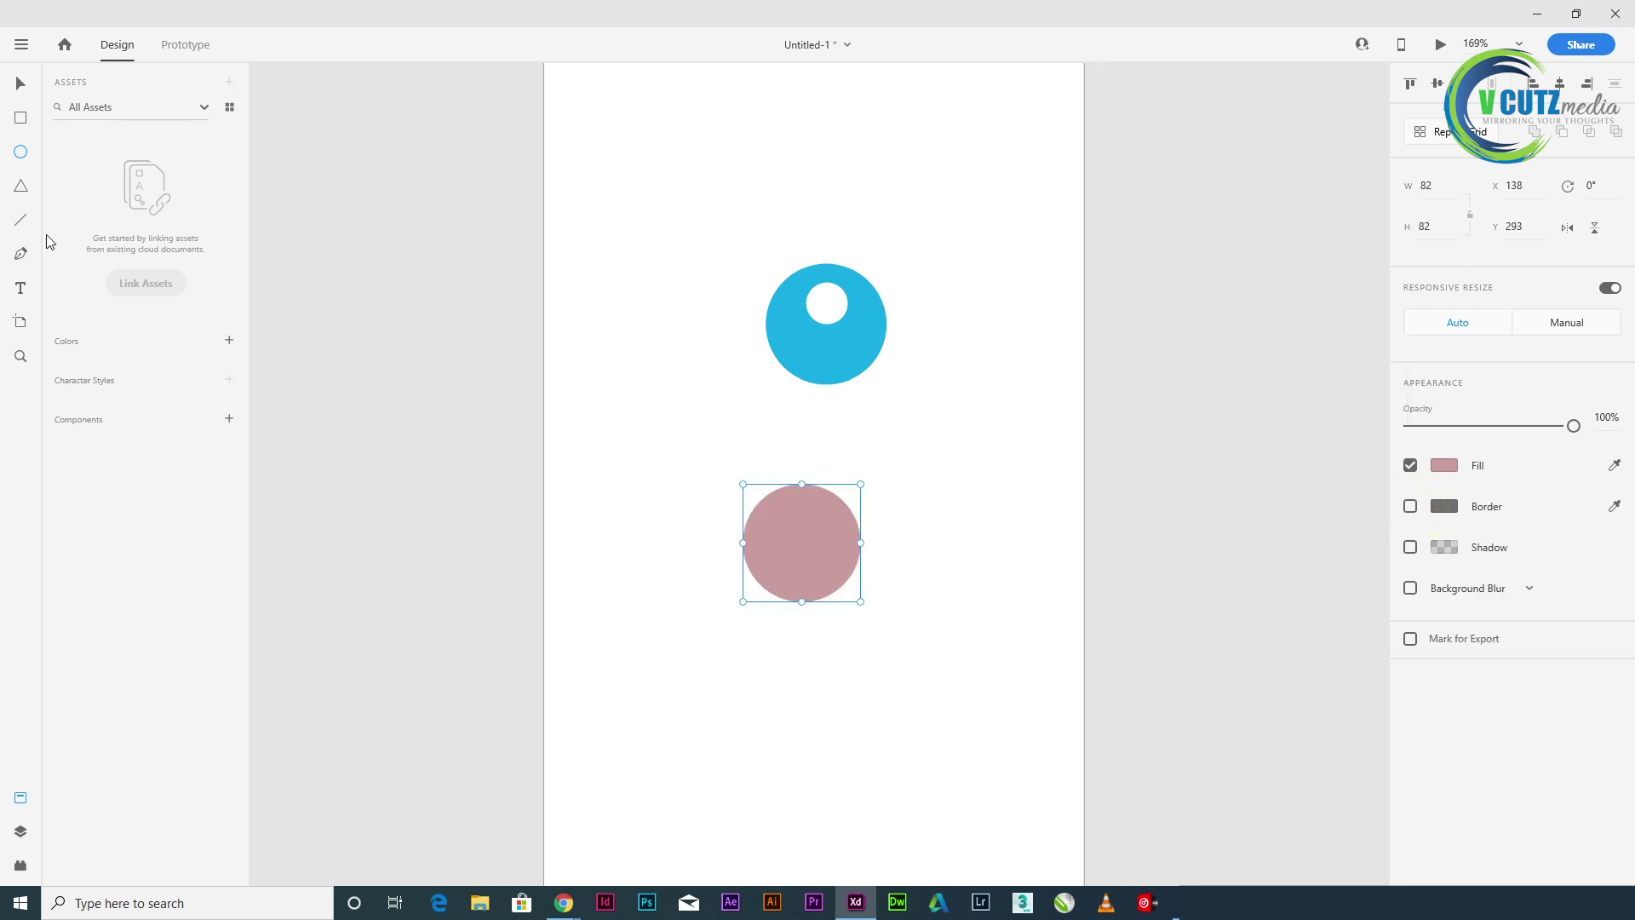
- Draw a rectangle about 201 by 75 px over the pink circle's lower half and subtract it to leave a semicircle
left_click(21, 118)
left_click_drag(658, 542, 947, 650)
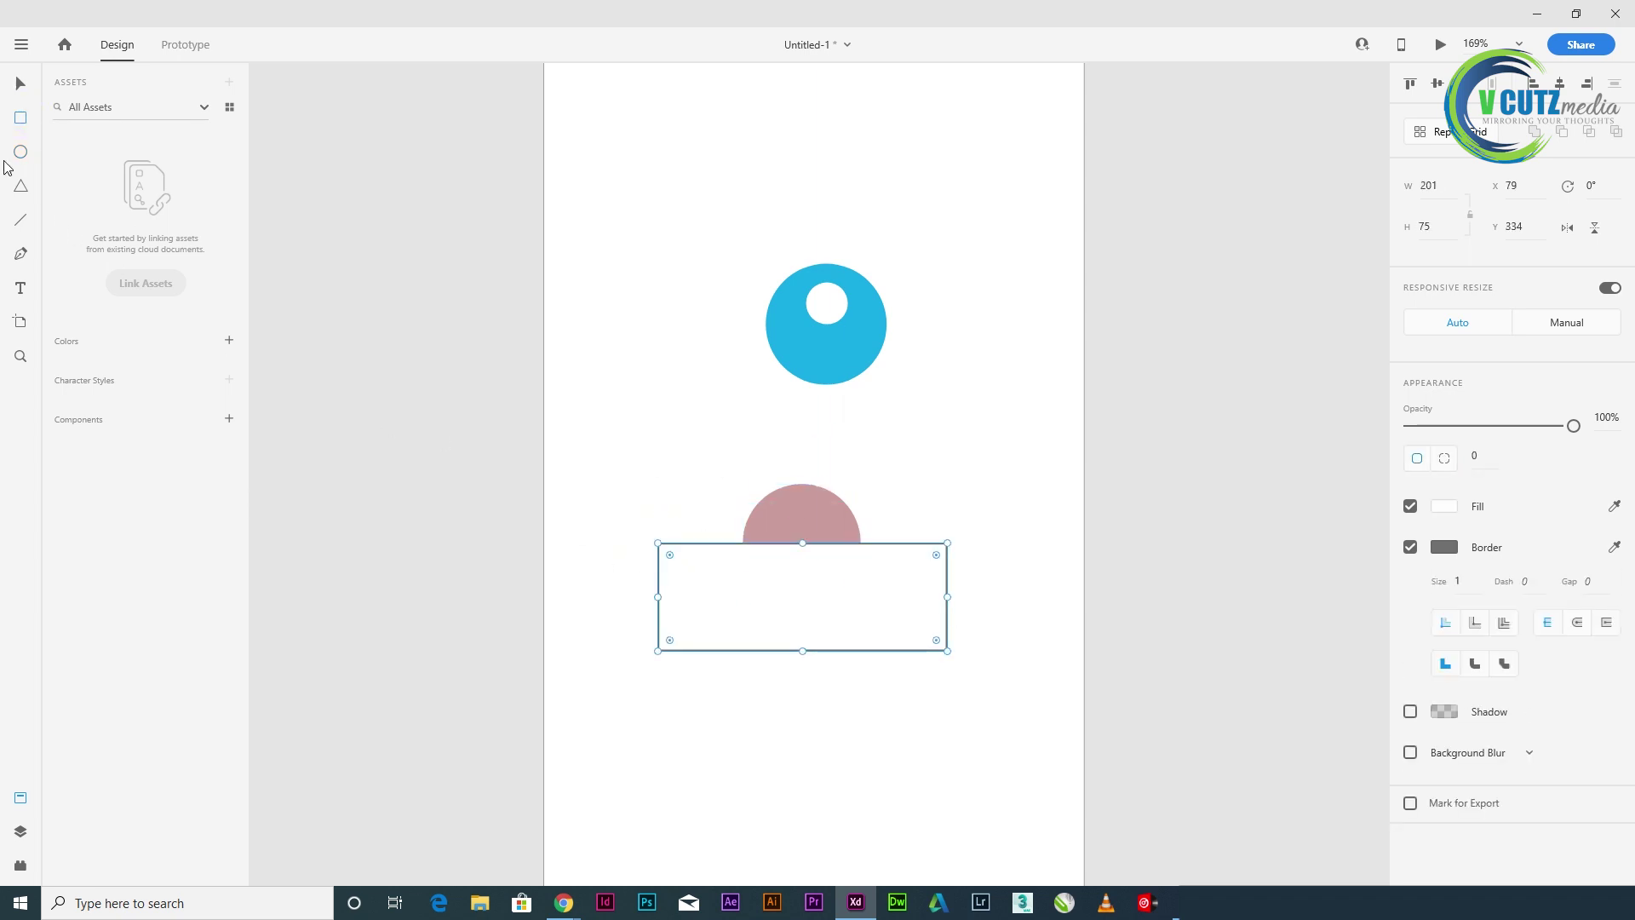
left_click(21, 82)
left_click_drag(678, 452, 873, 627)
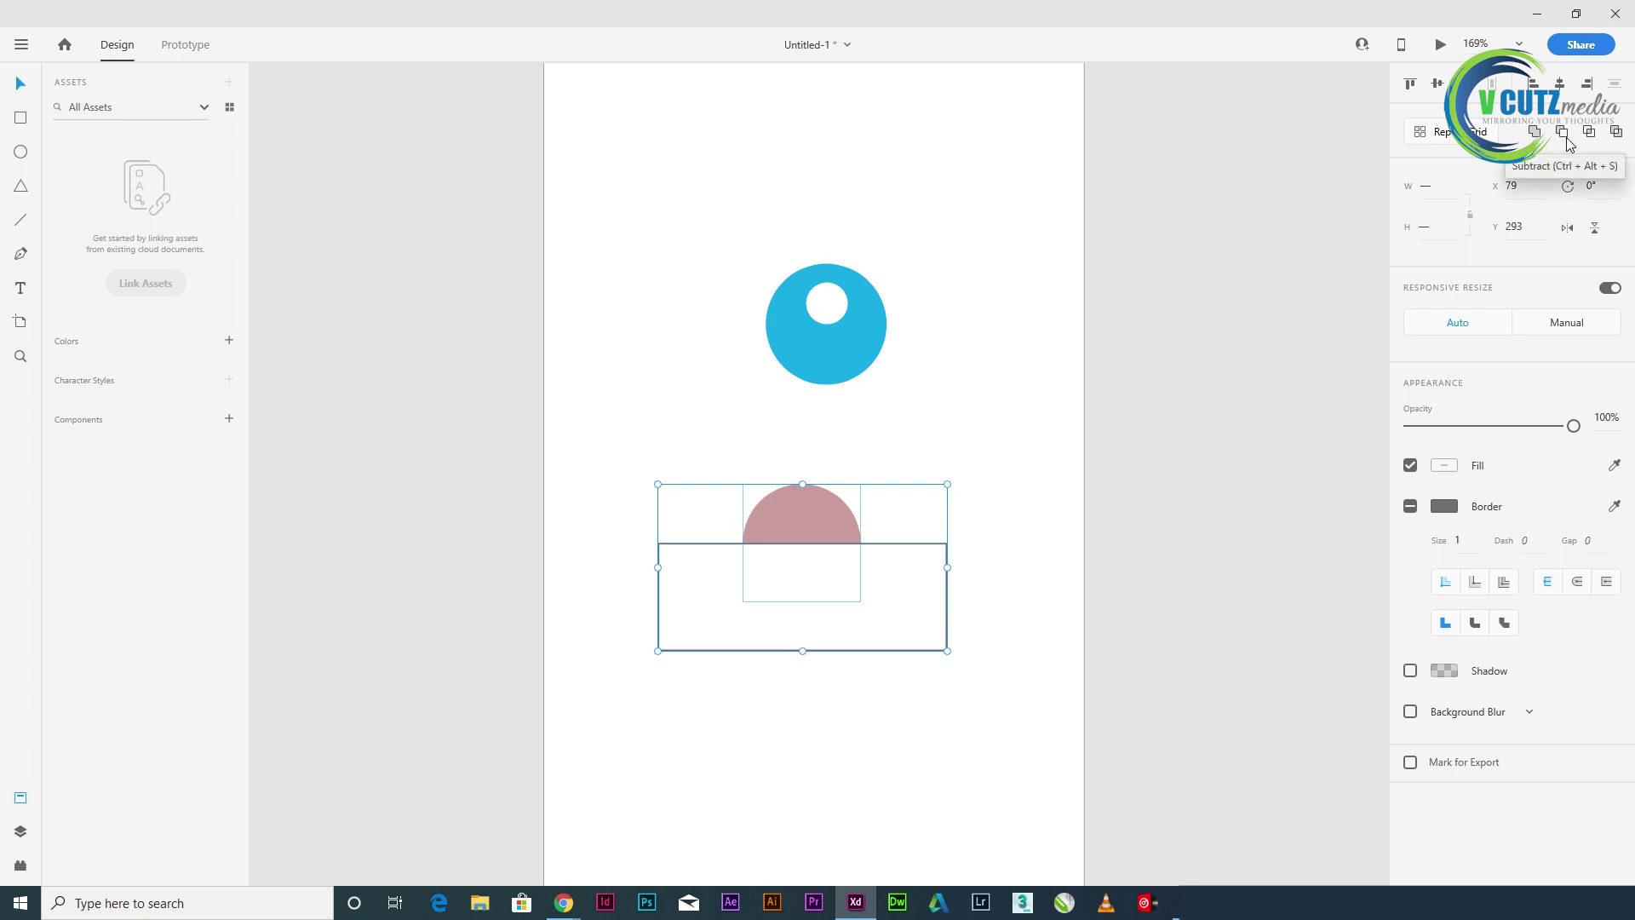
left_click(1565, 136)
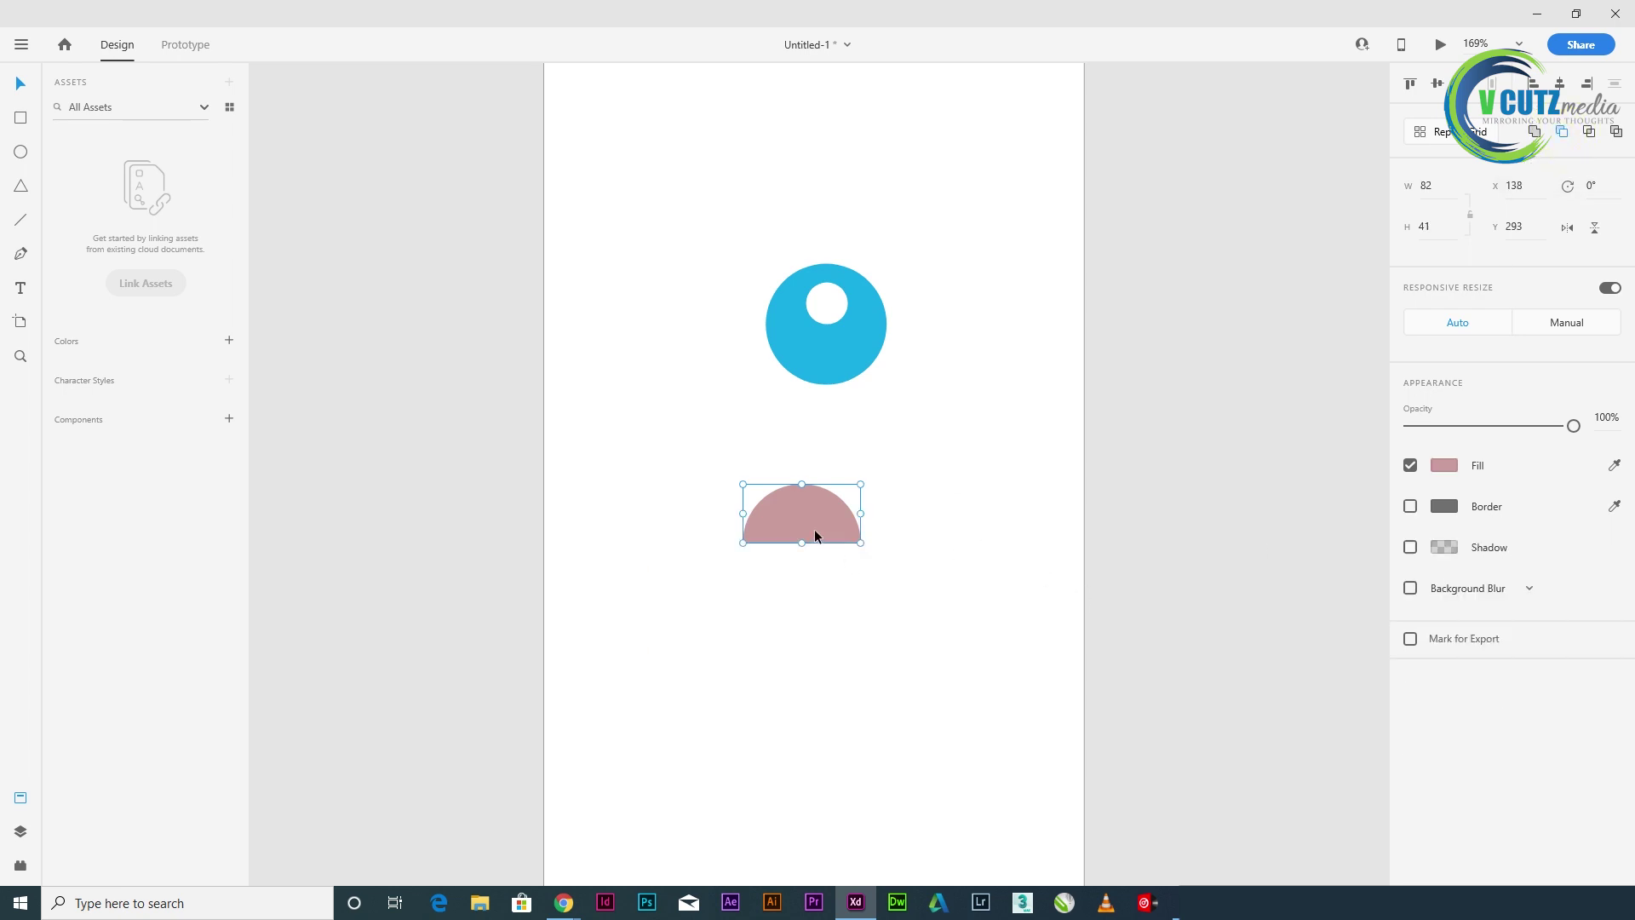
- Move the pink semicircle into the blue circle beneath the white head and scale it down to about 54 by 27 px
left_click_drag(815, 537, 846, 374)
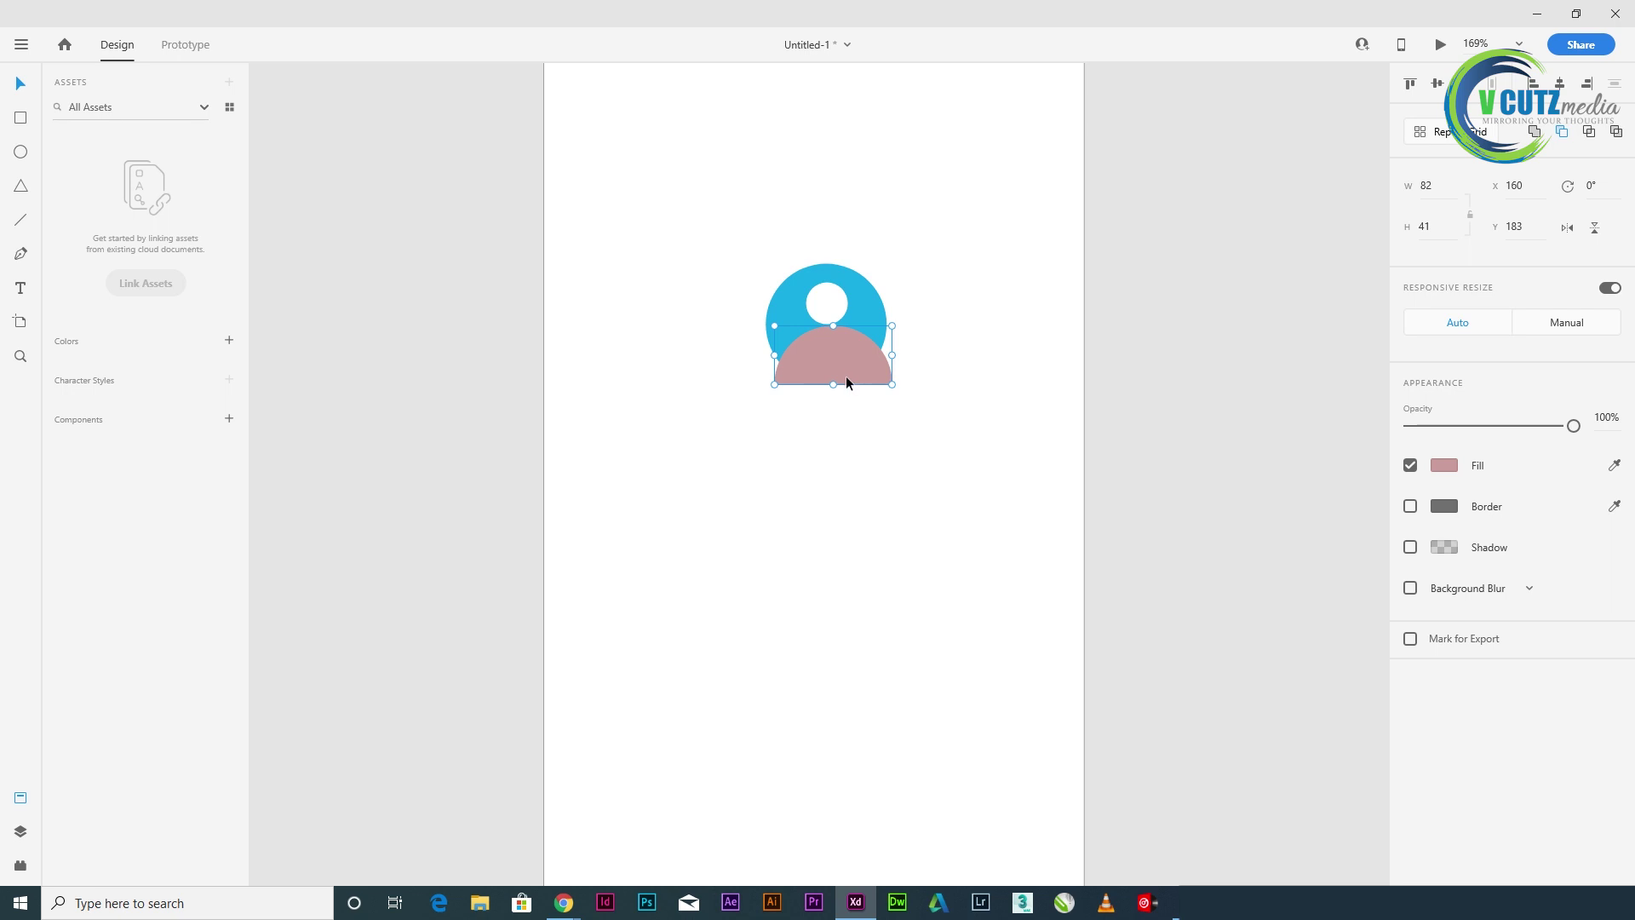
left_click_drag(892, 325, 945, 290)
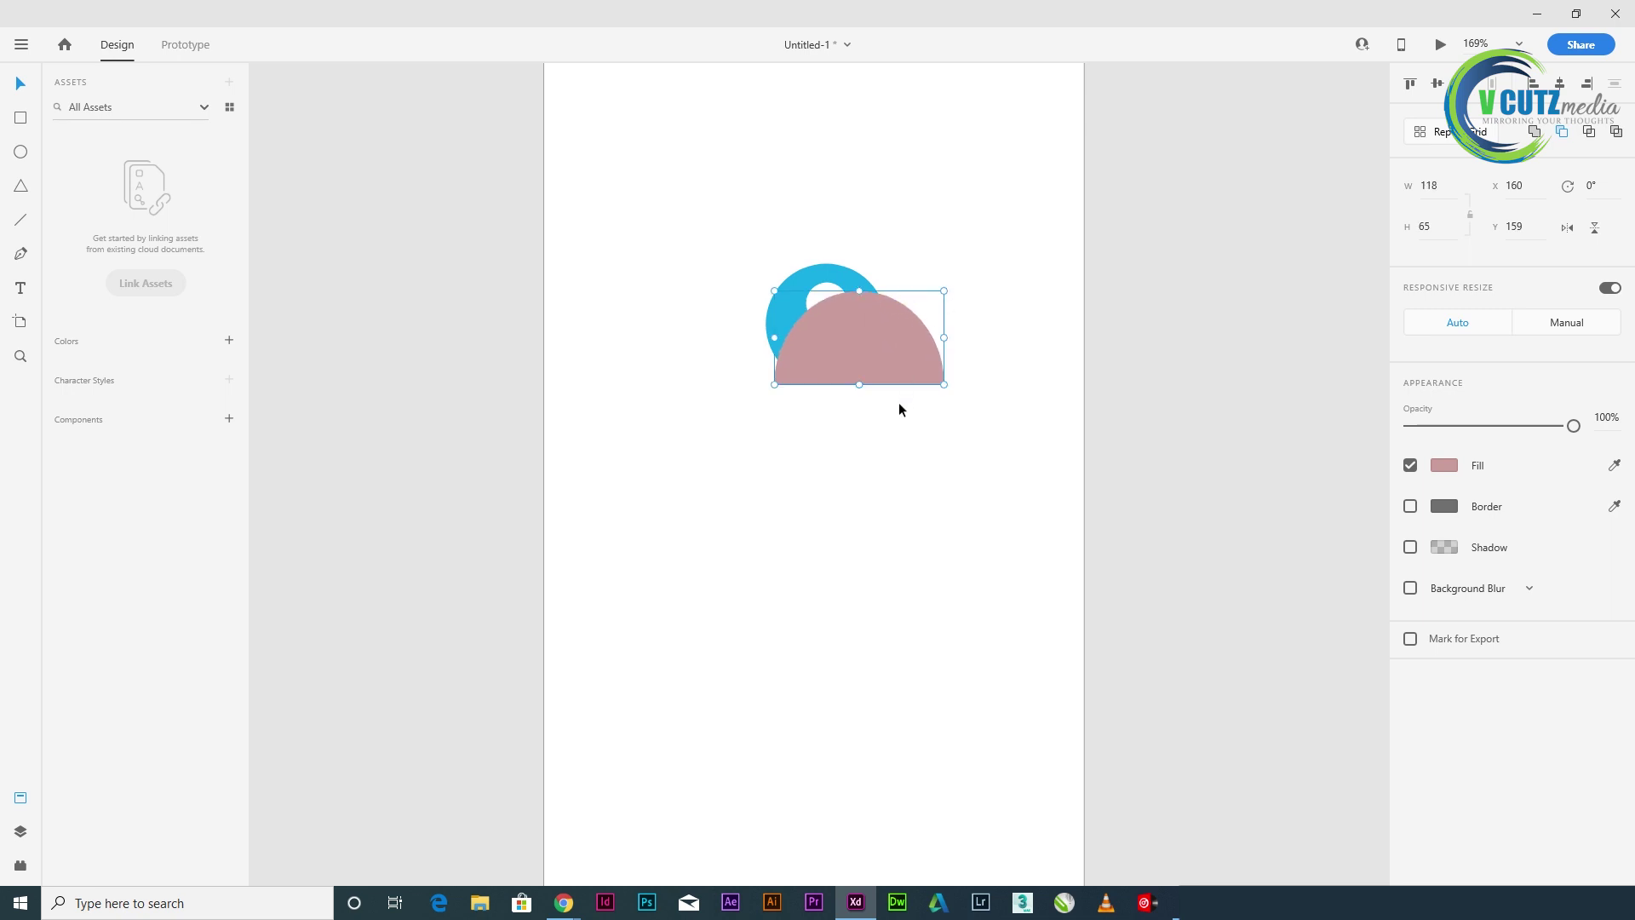
key("ctrl+z")
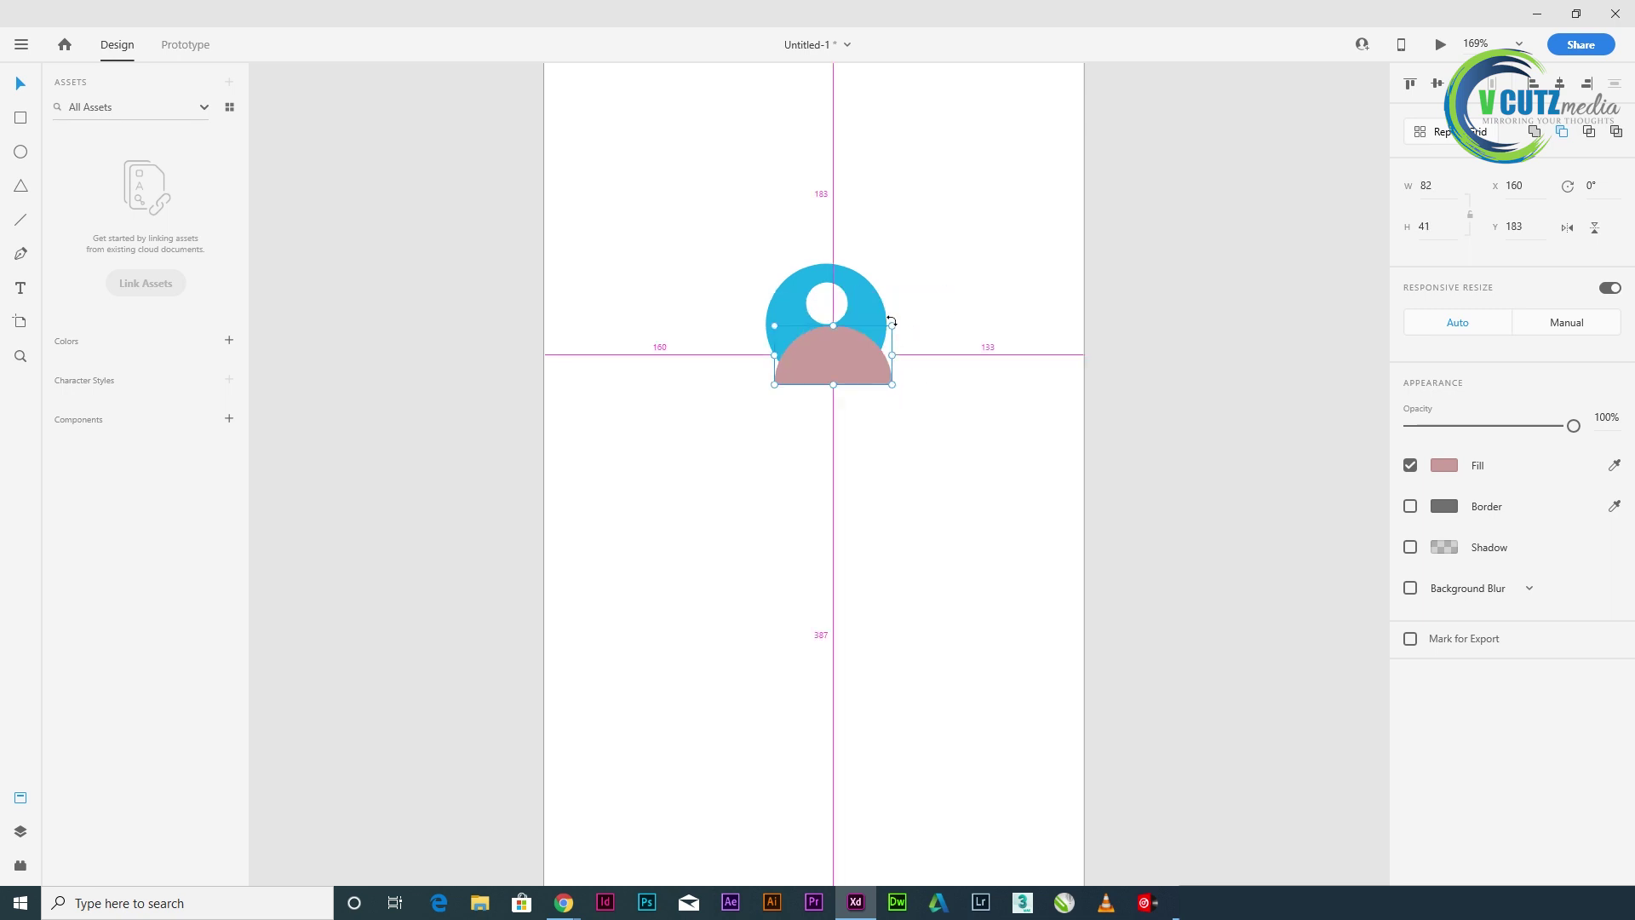
left_click_drag(890, 325, 831, 357)
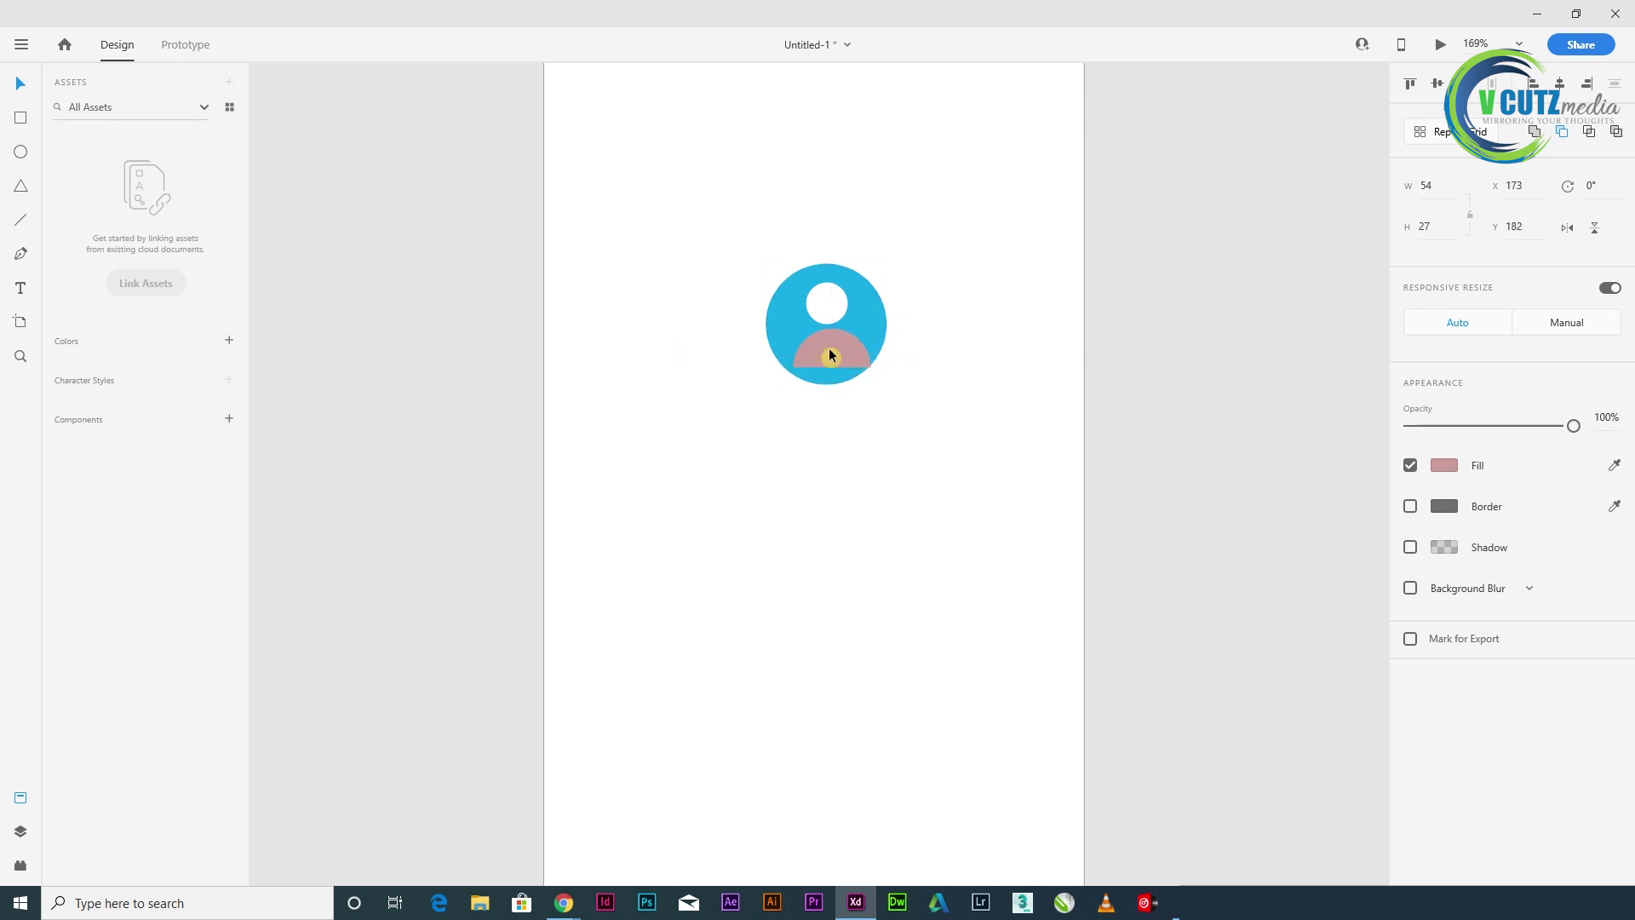
left_click(889, 424)
- Change the semicircle body's fill to white (#FFFFFF)
scroll(885, 443, "up", 3)
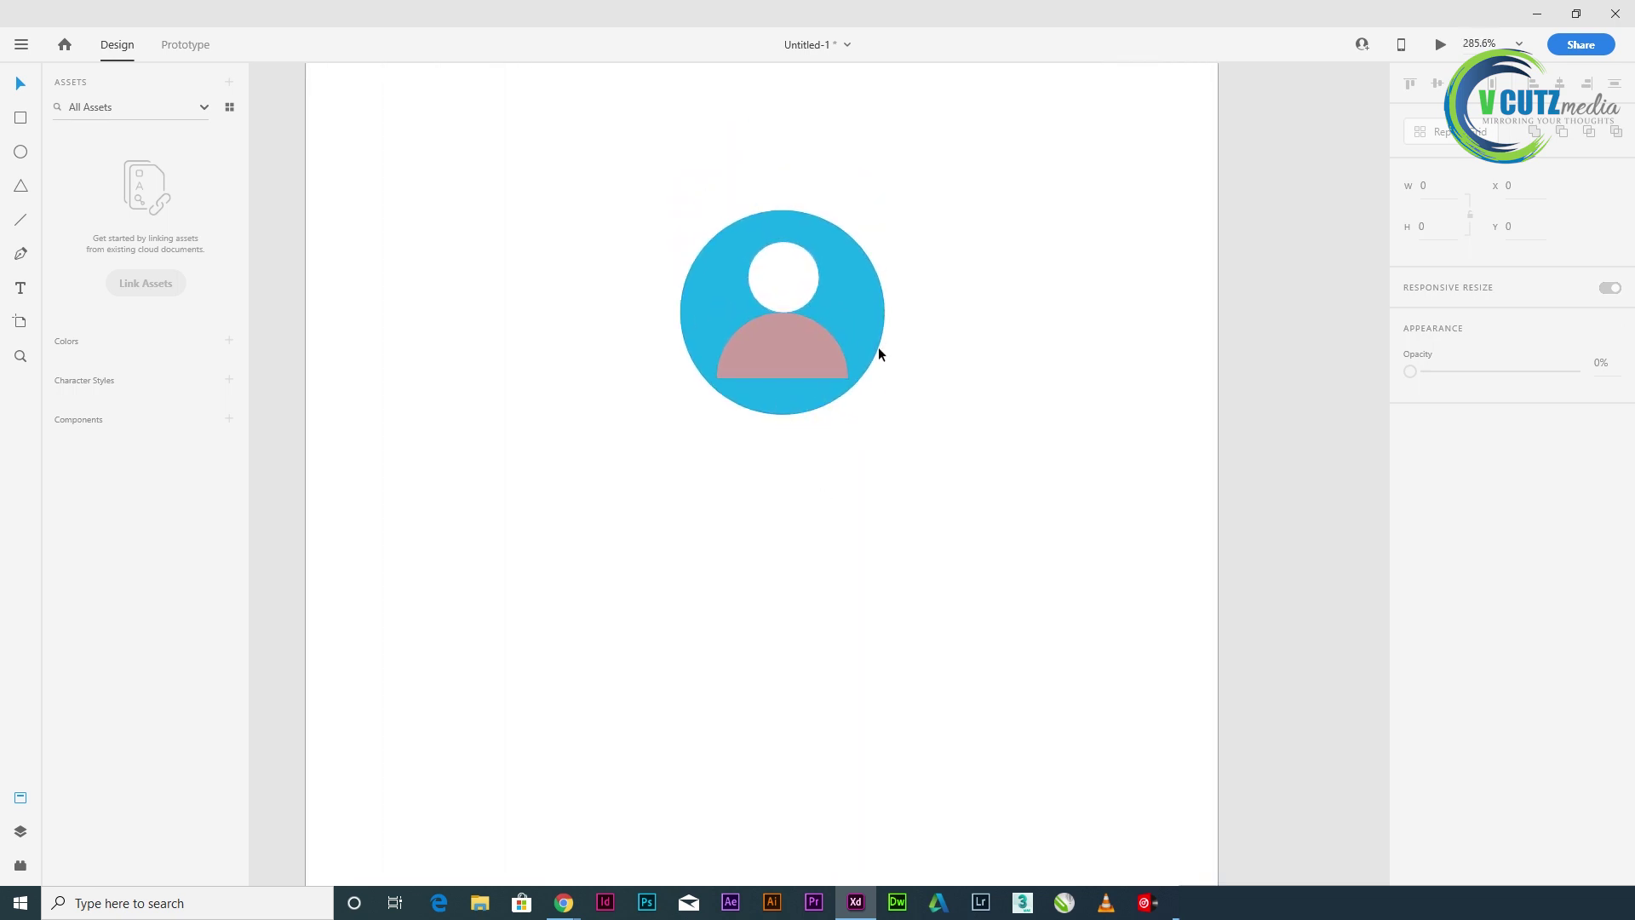
left_click(760, 347)
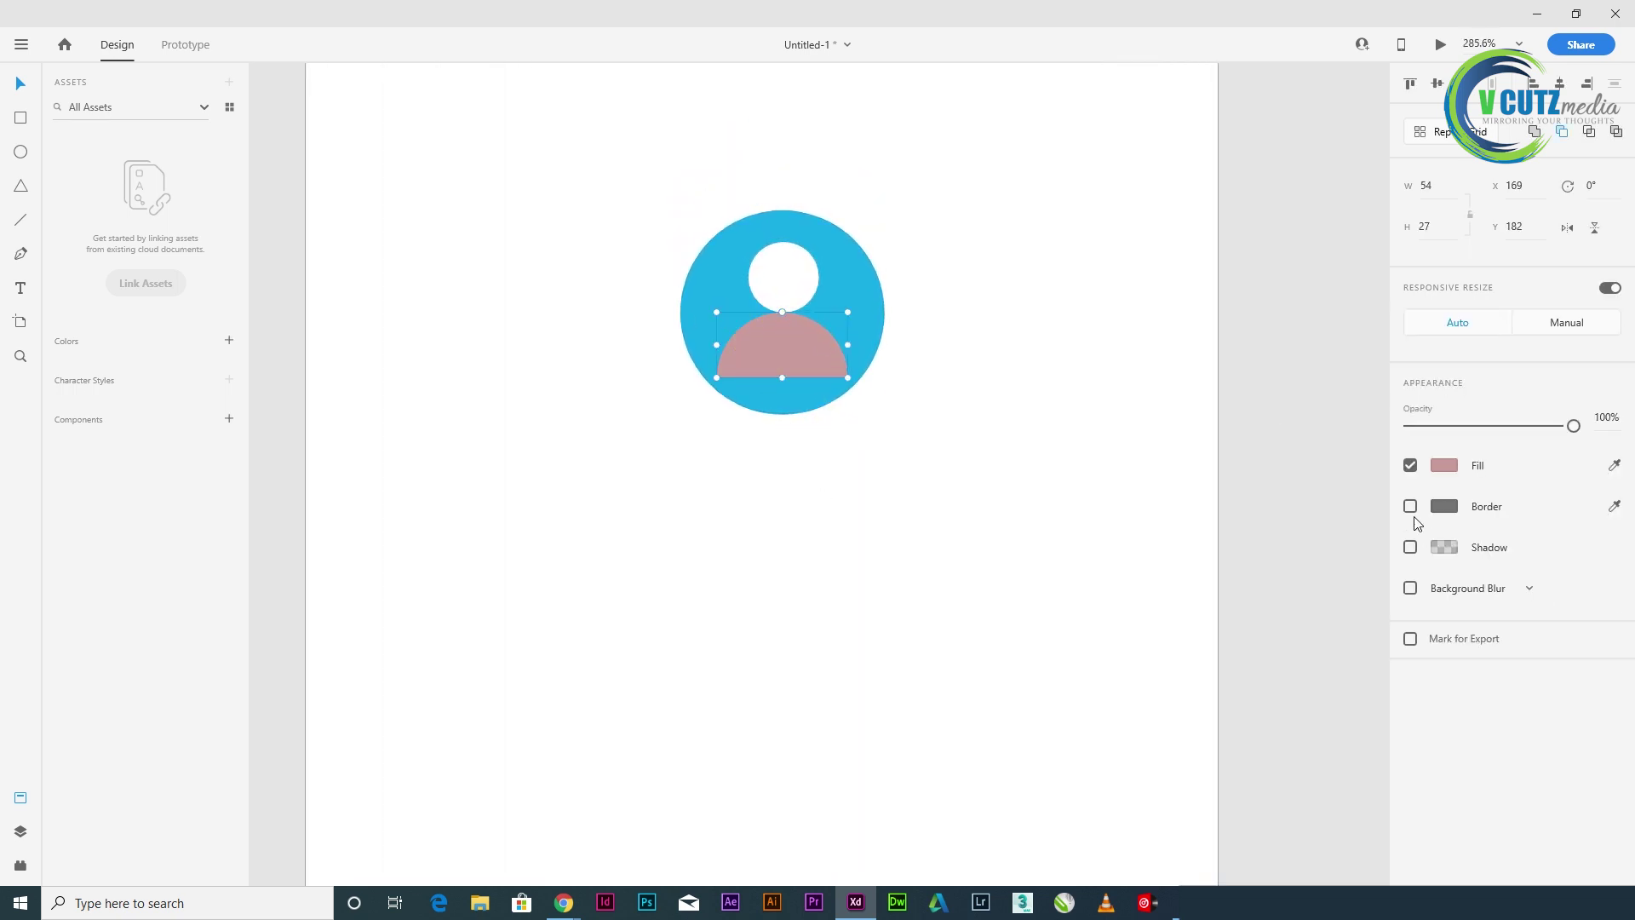
left_click(1444, 465)
left_click_drag(1266, 473, 1177, 347)
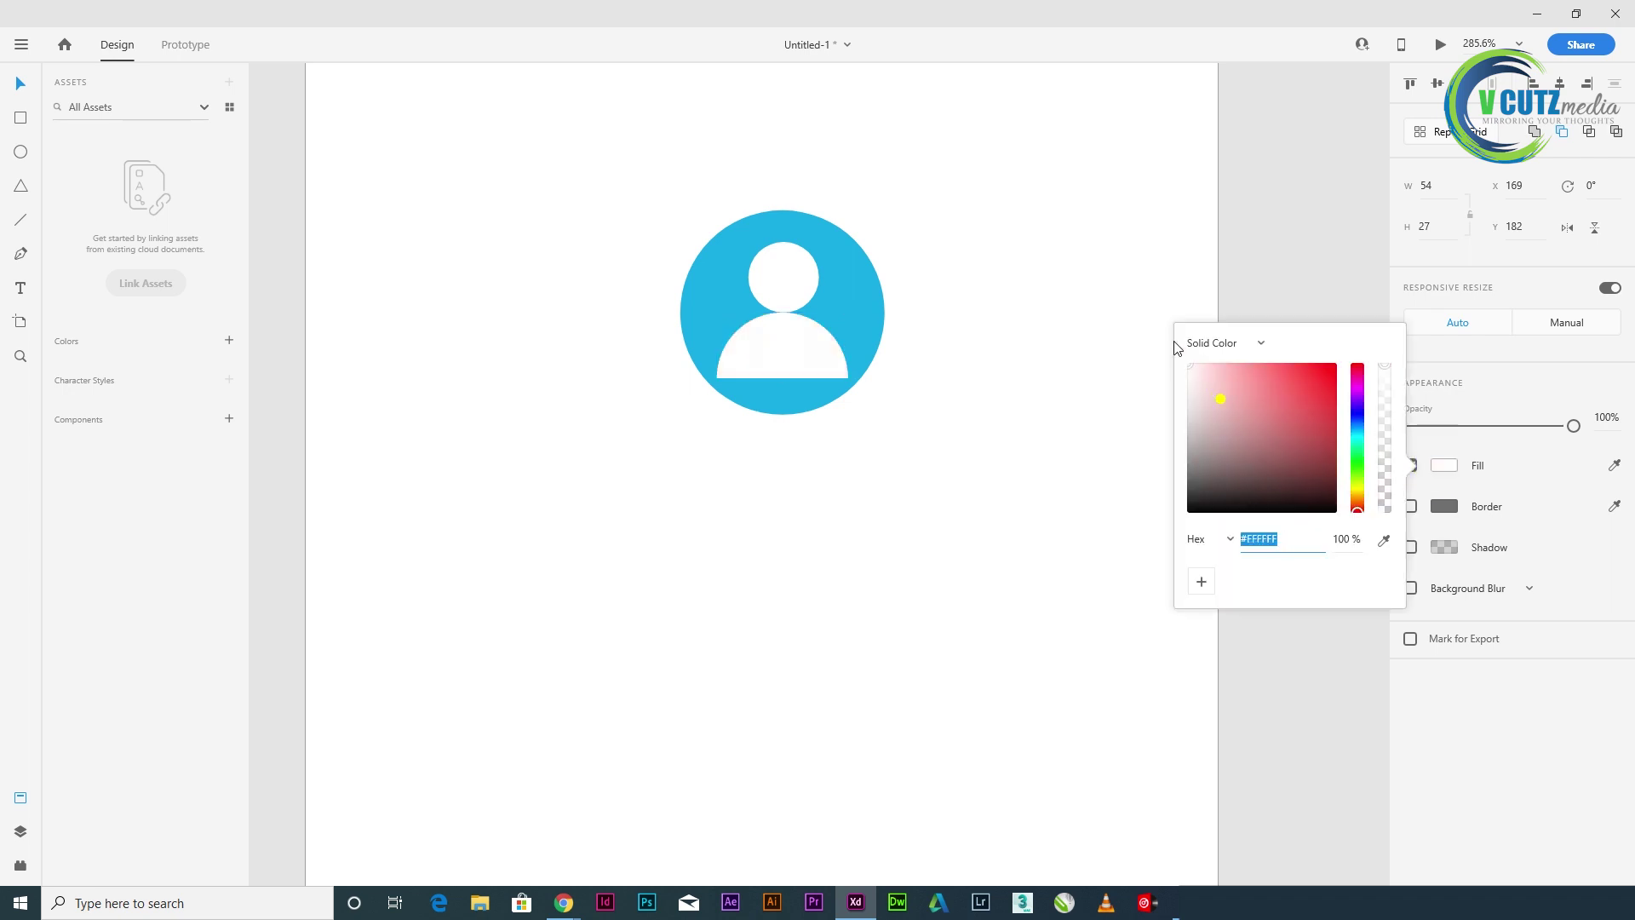
left_click(1113, 596)
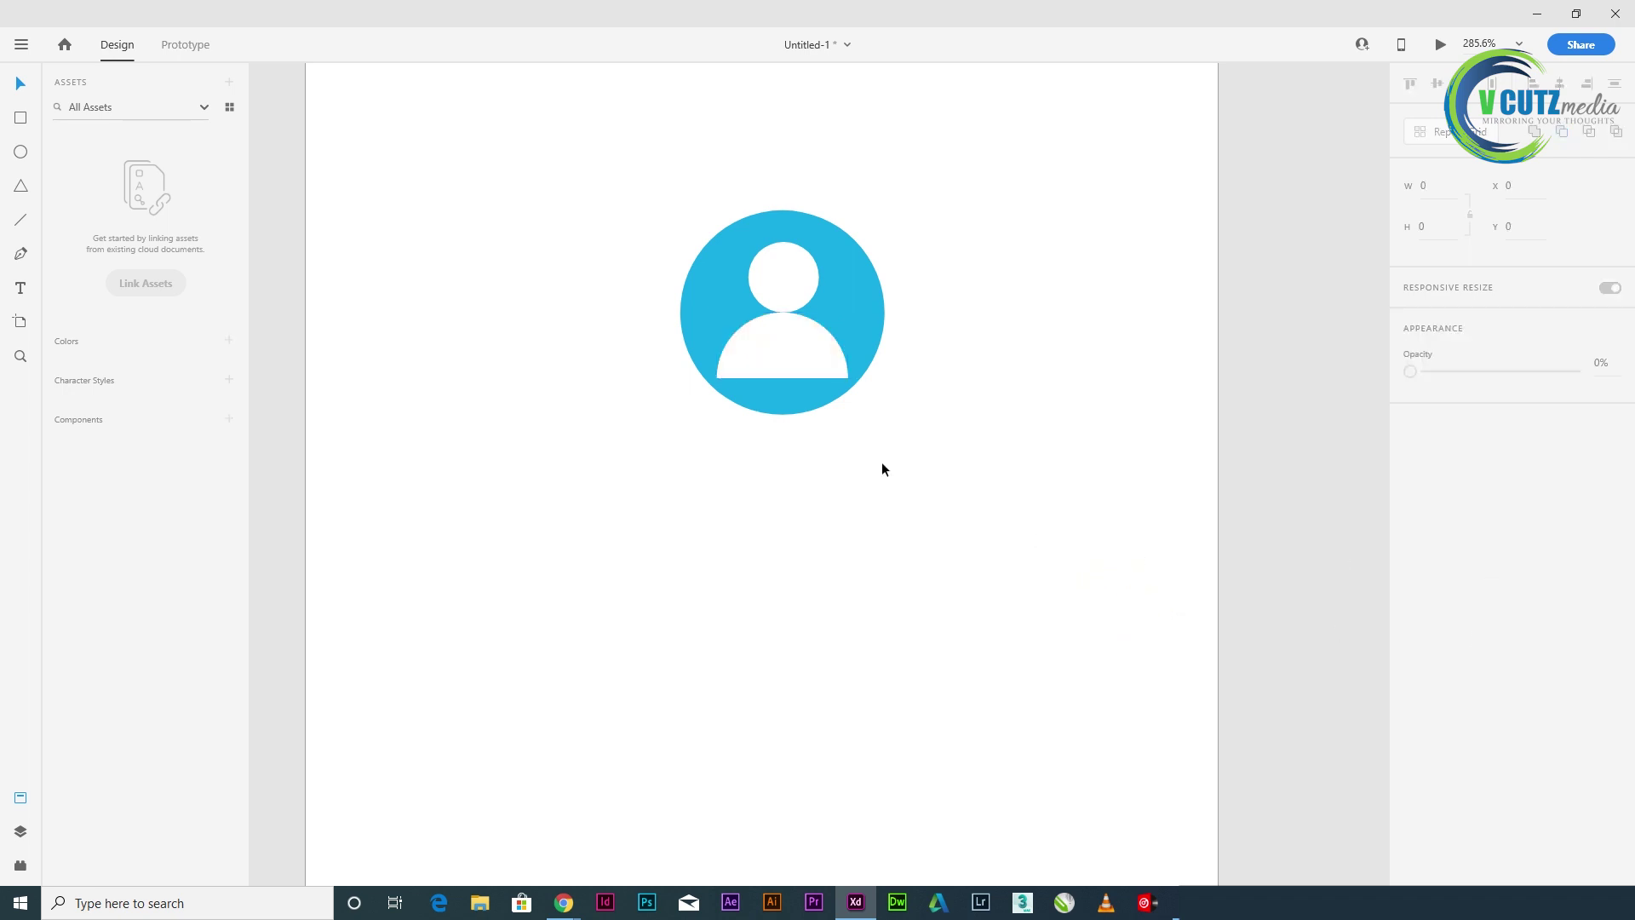
- Move the white head circle up to a Y position of 148 so a gap separates it from the body
left_click_drag(642, 139, 994, 558)
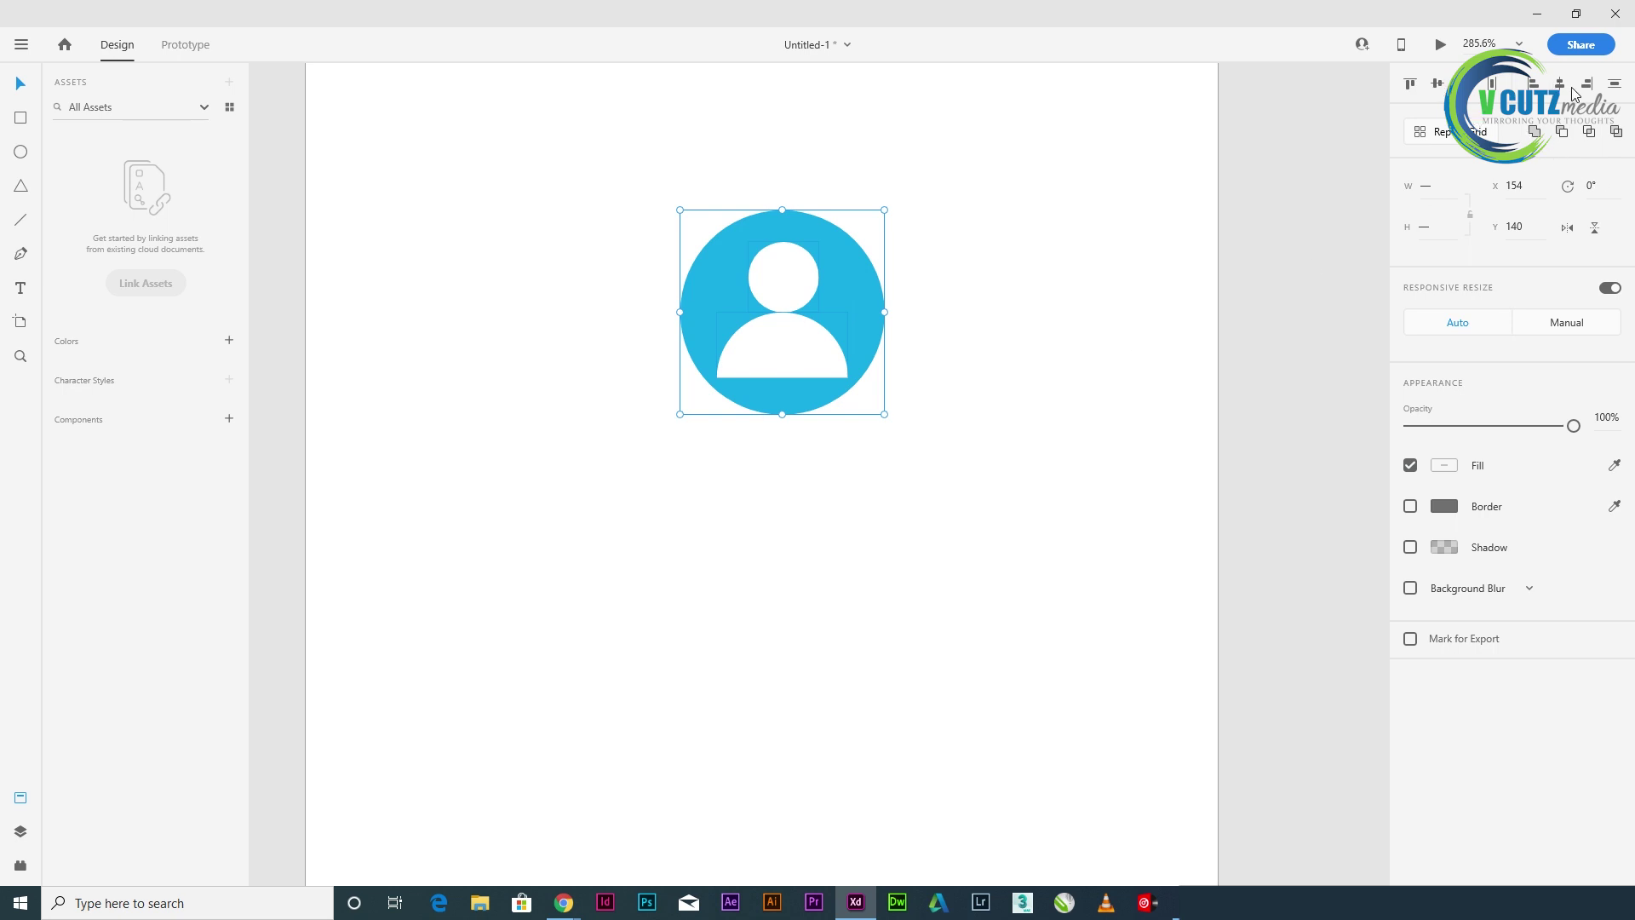
left_click(1022, 524)
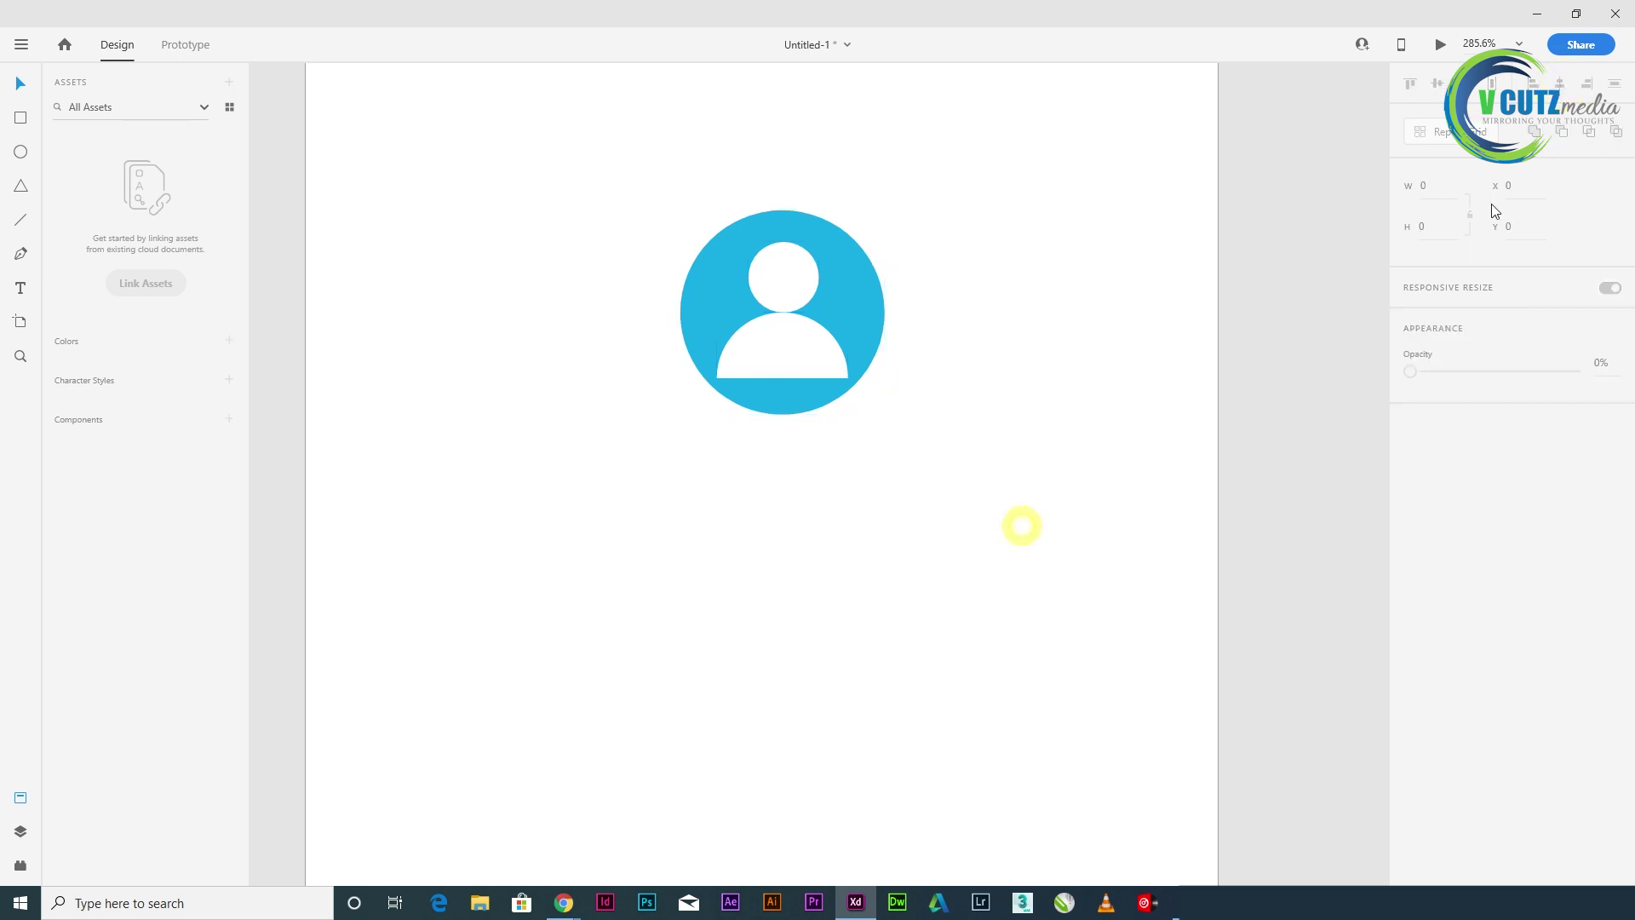
double_click(784, 273)
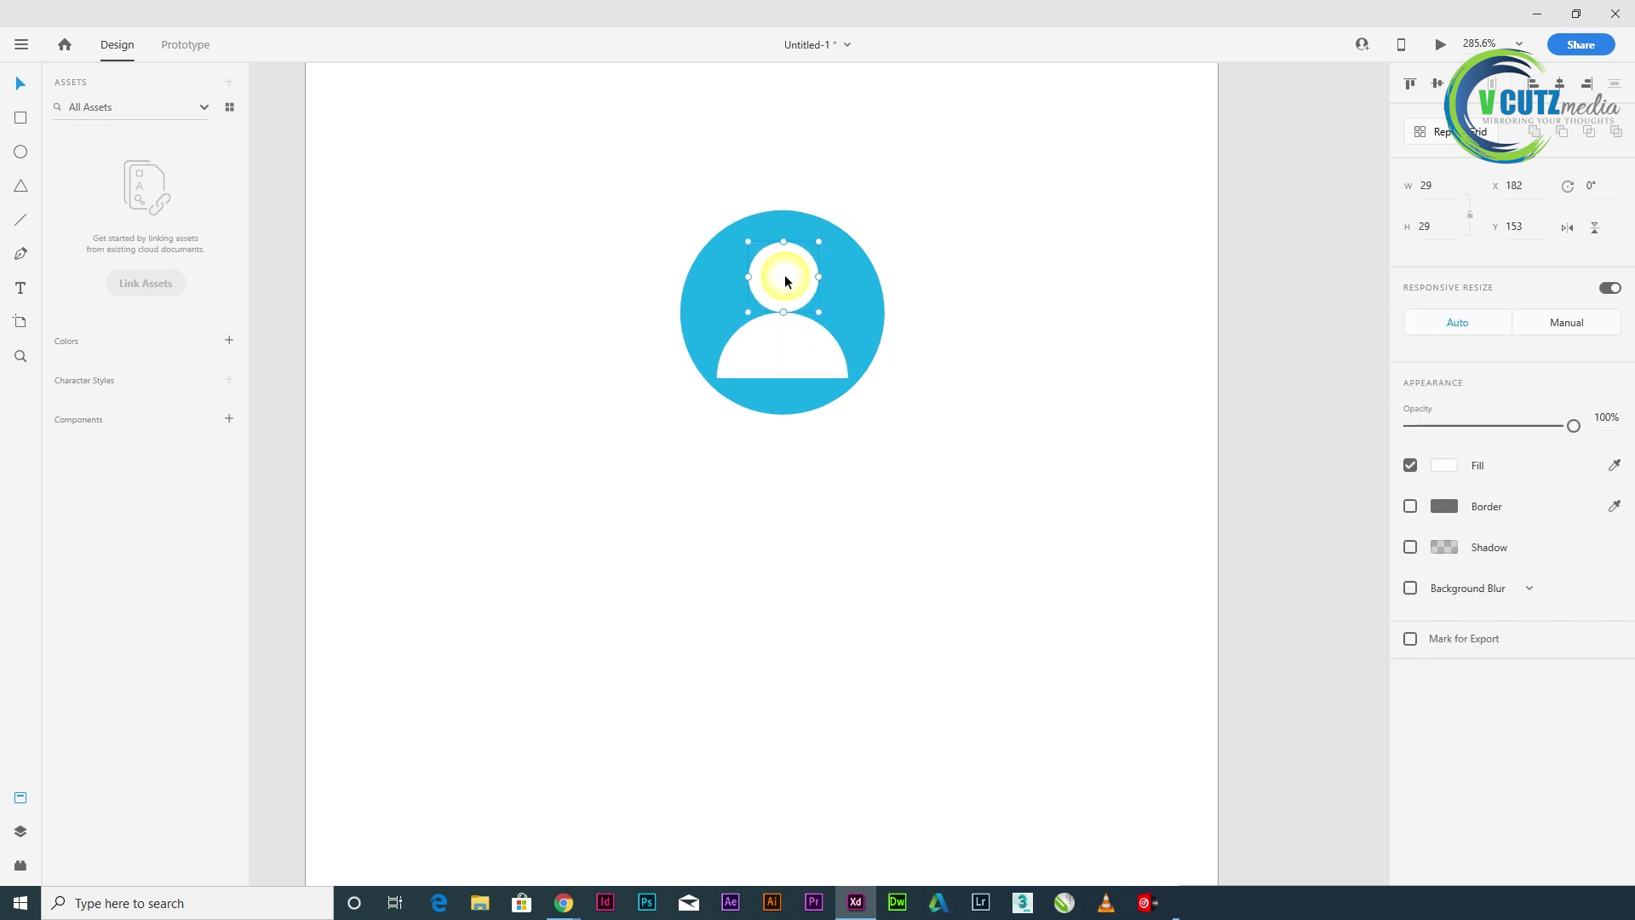
left_click_drag(784, 288, 785, 281)
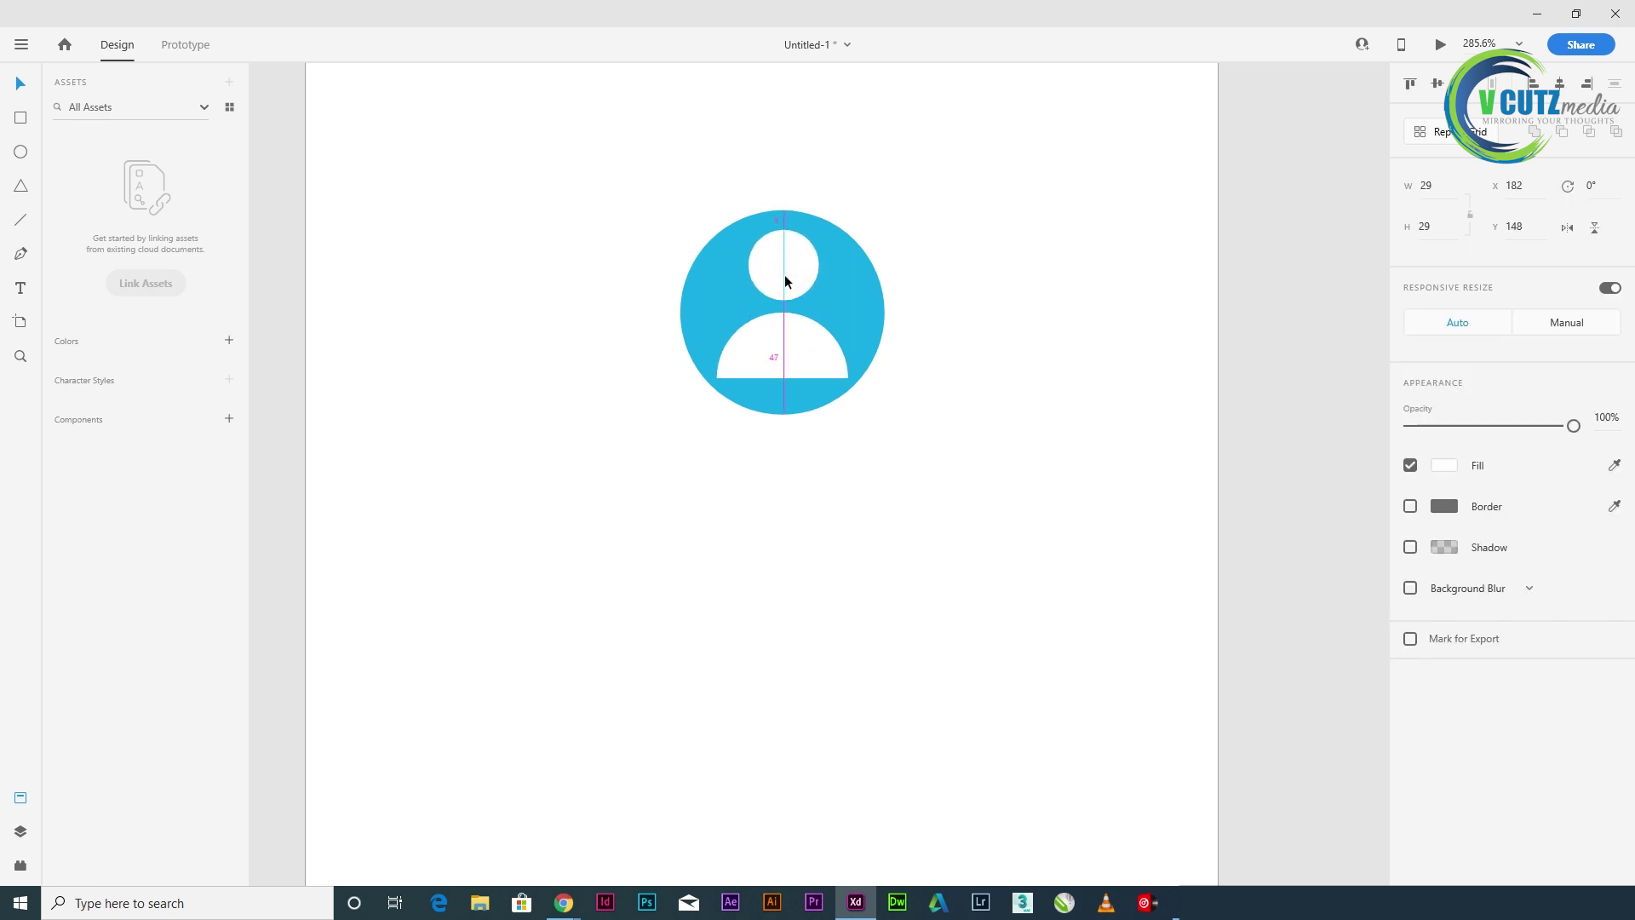
left_click(931, 560)
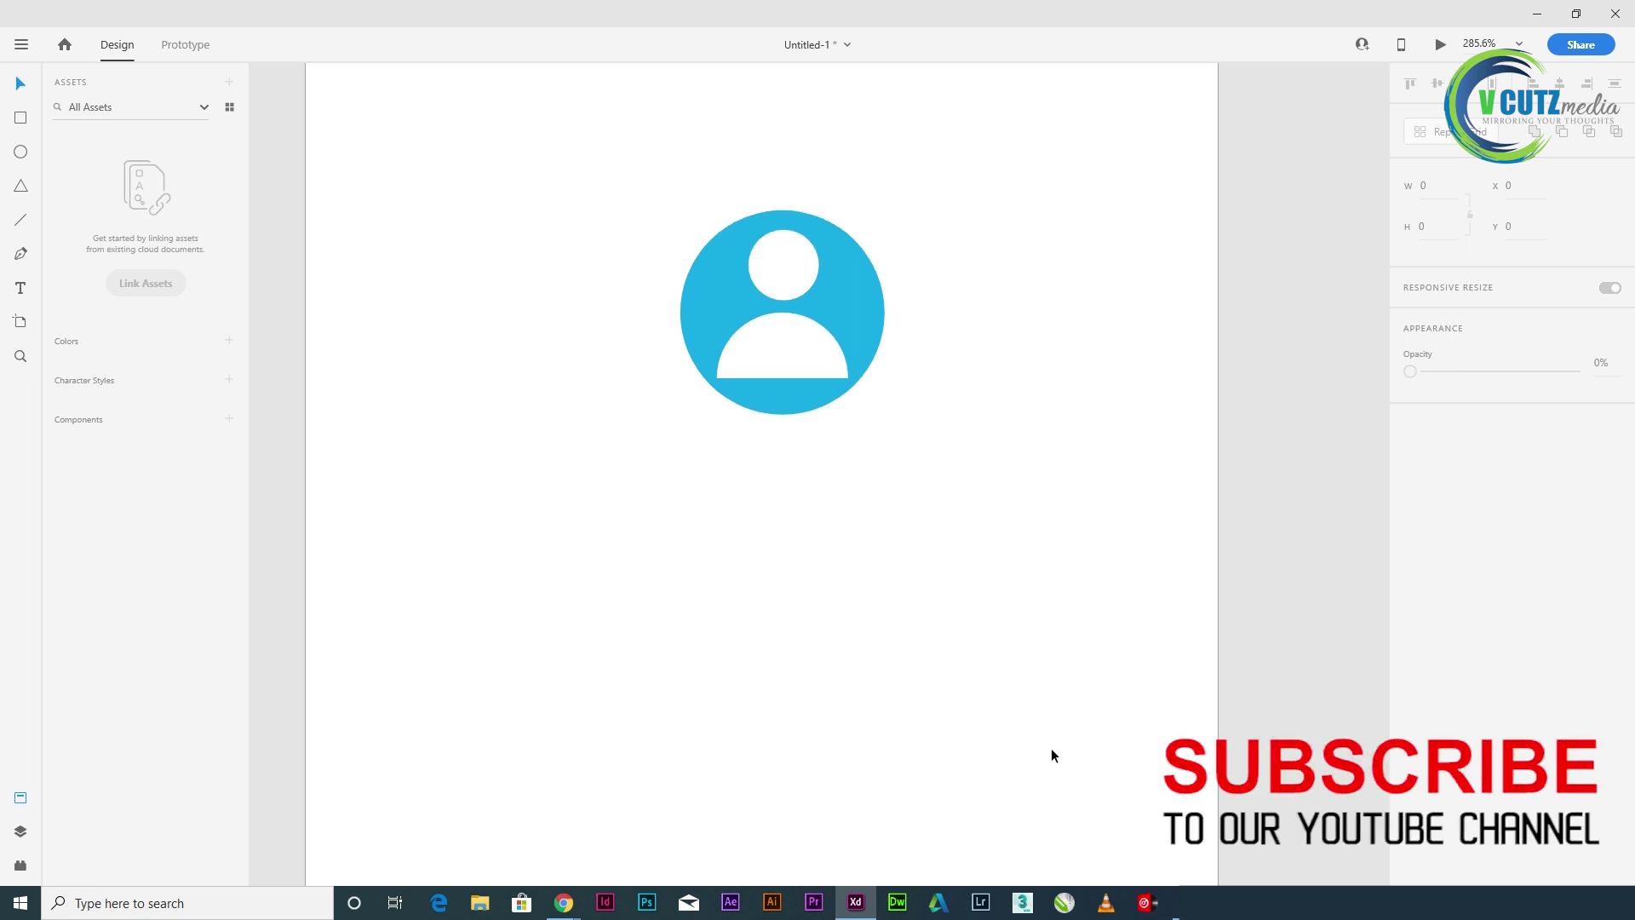
- Select all the shapes of the profile icon and move them up to a Y position of 101
scroll(1090, 715, "up", 4)
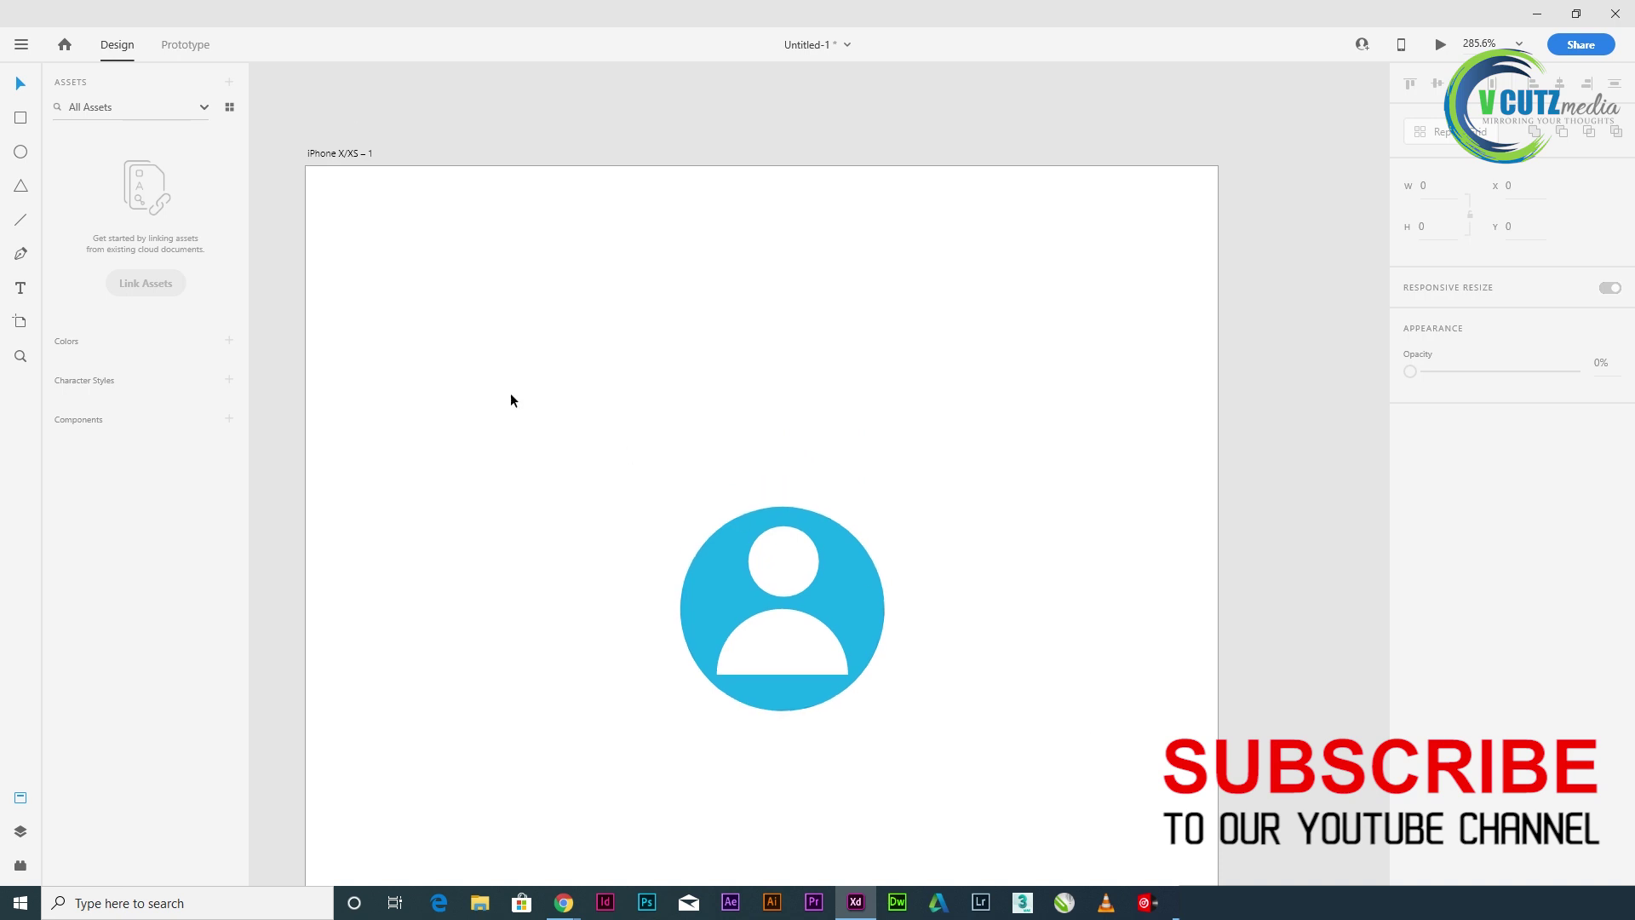
left_click_drag(479, 368, 908, 786)
key("shift+Up")
key("shift+Up")
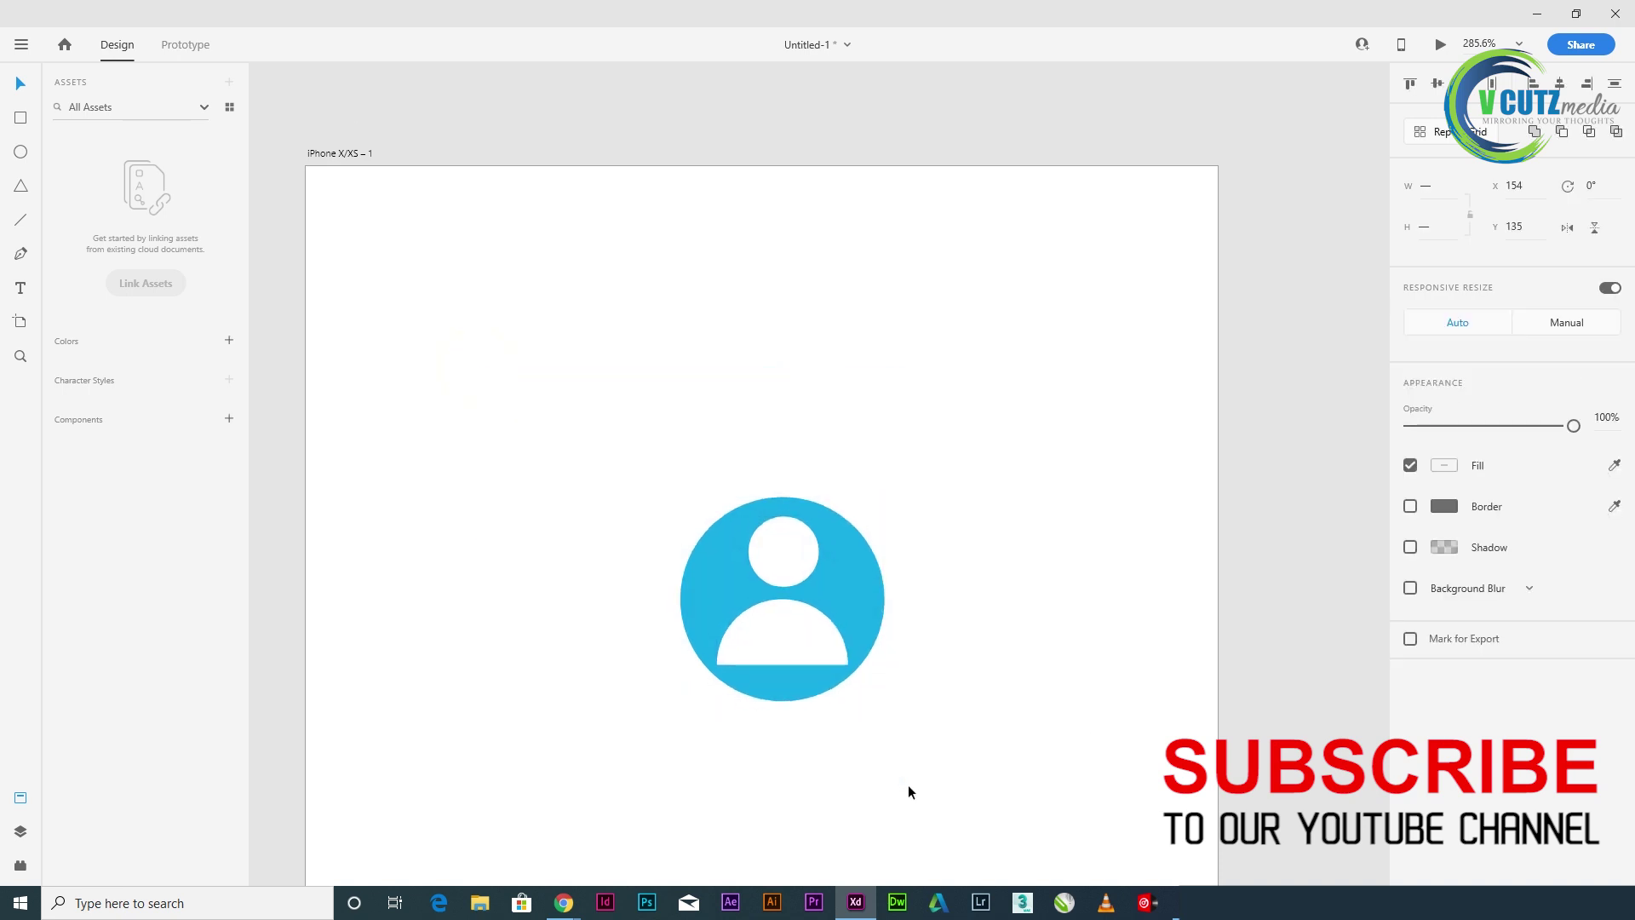
key("shift+Up")
key("shift+Up")
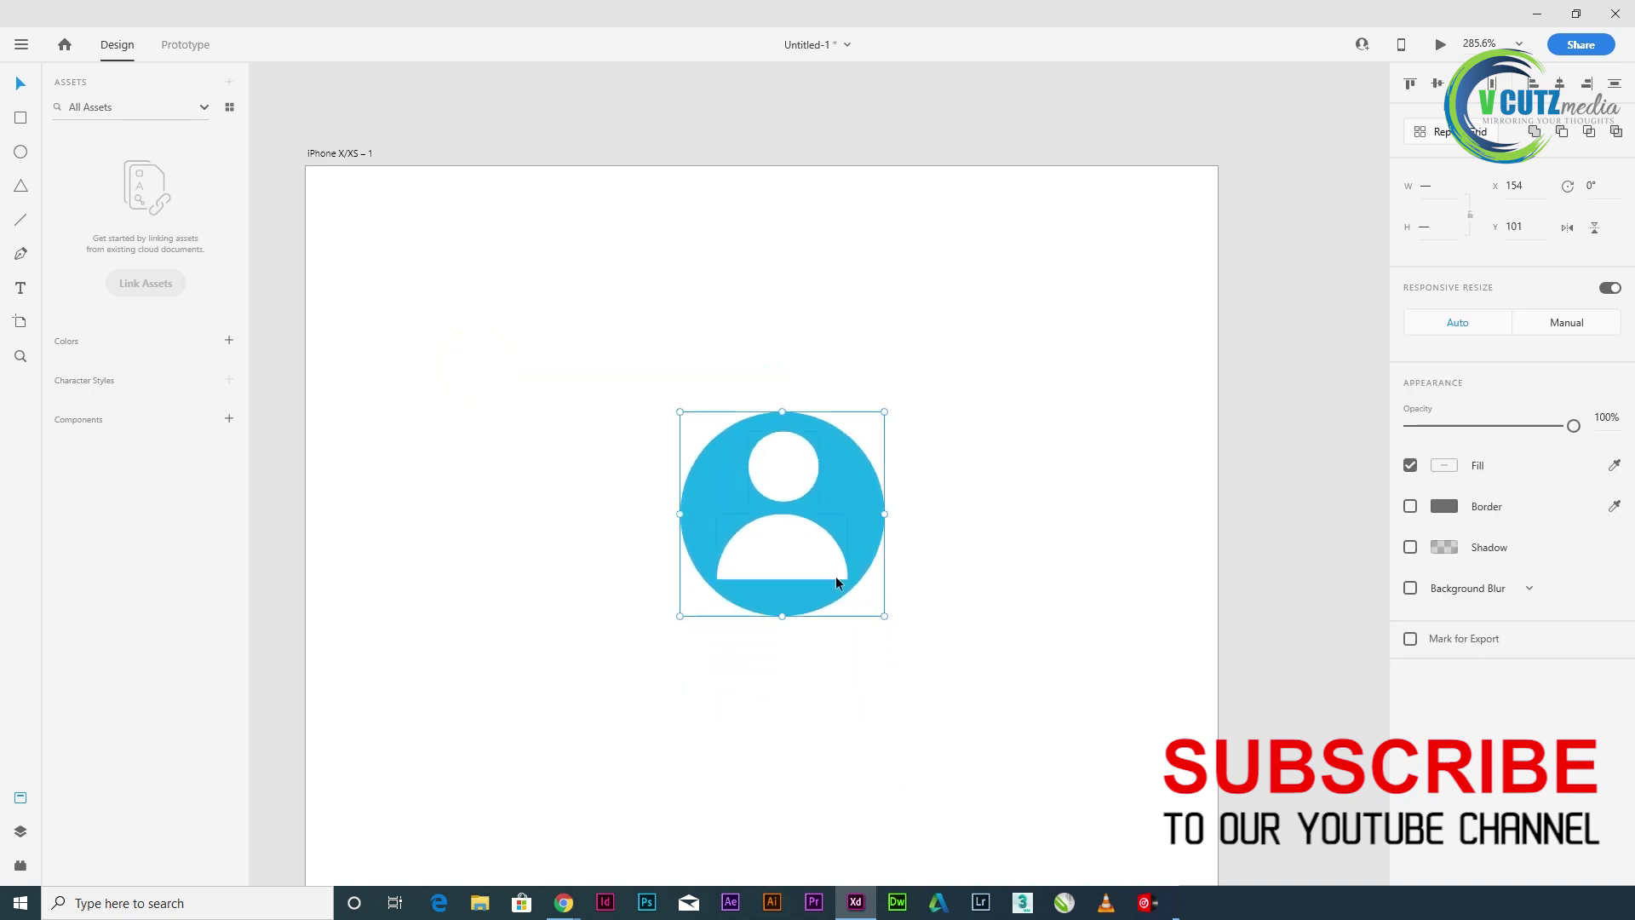
- Group the blue circle, white head and semicircle body into one profile icon object
left_click_drag(534, 204, 942, 754)
right_click(793, 549)
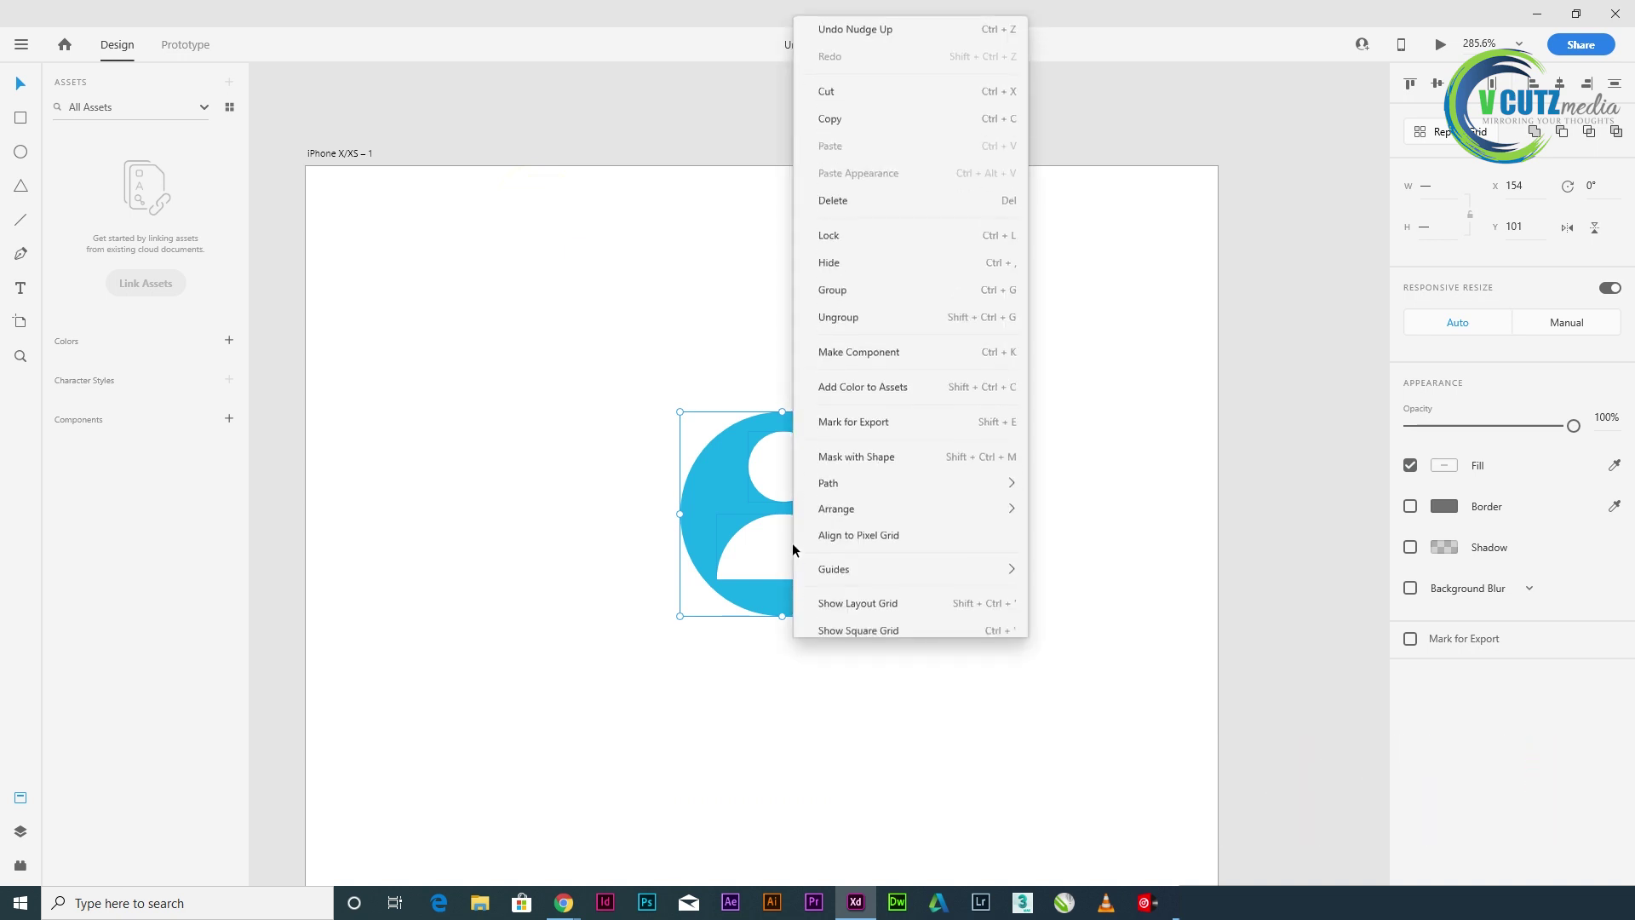
left_click(867, 282)
left_click(1041, 606)
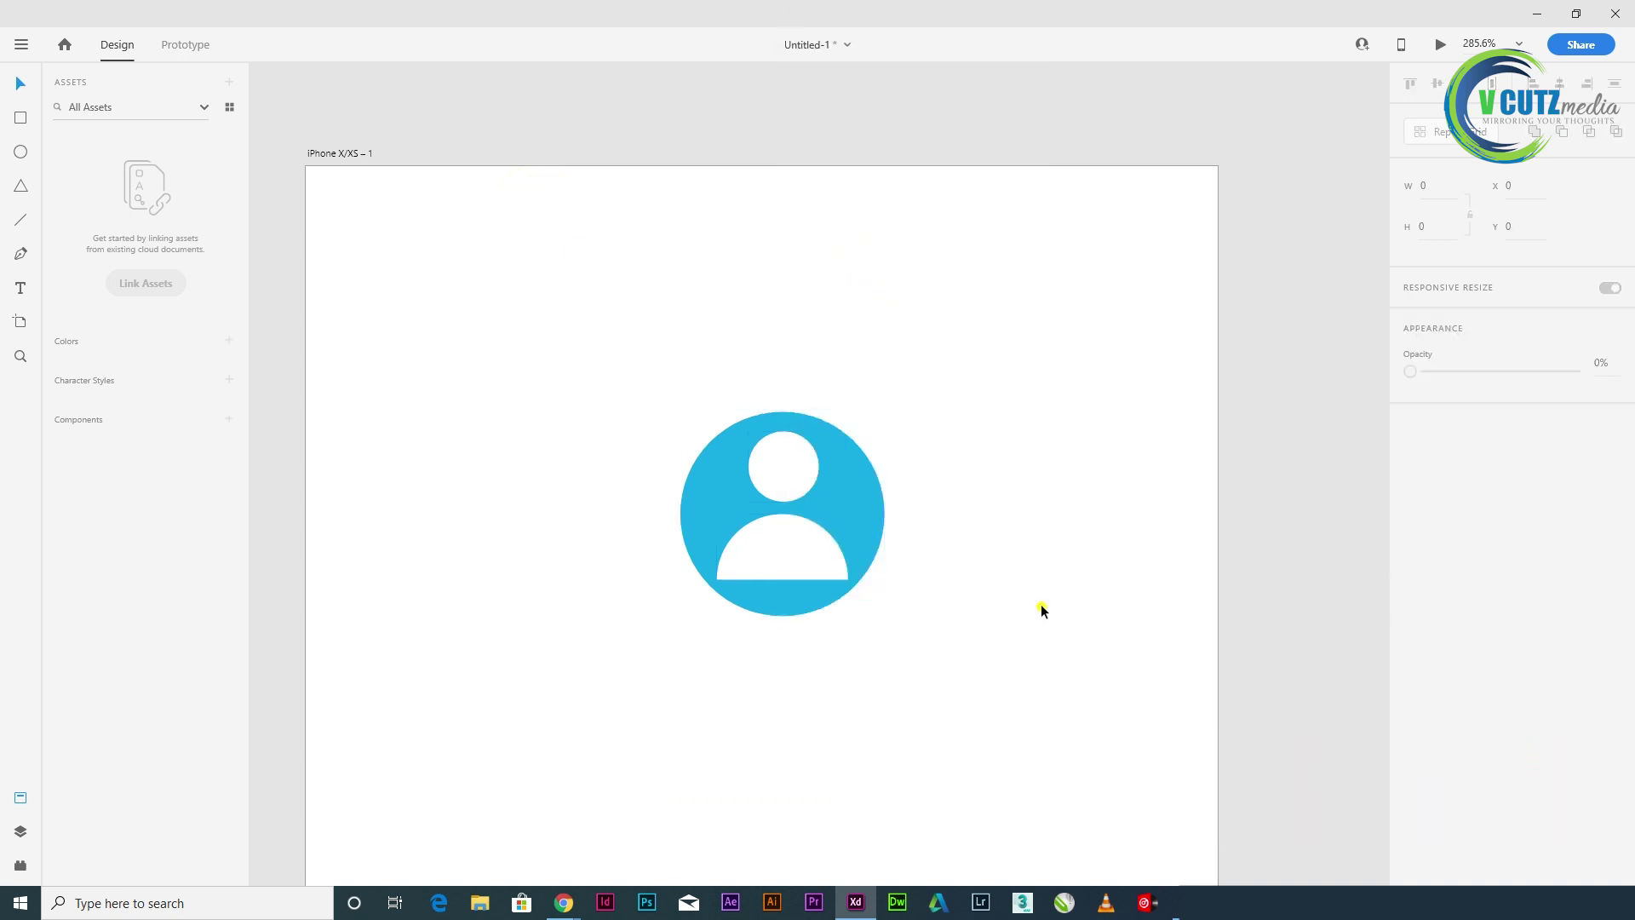
- Move the grouped profile icon up to about X 171, Y 71 and select it
left_click(846, 511)
left_click(1056, 456)
left_click_drag(833, 486, 858, 438)
left_click(1069, 429)
left_click_drag(640, 247, 983, 603)
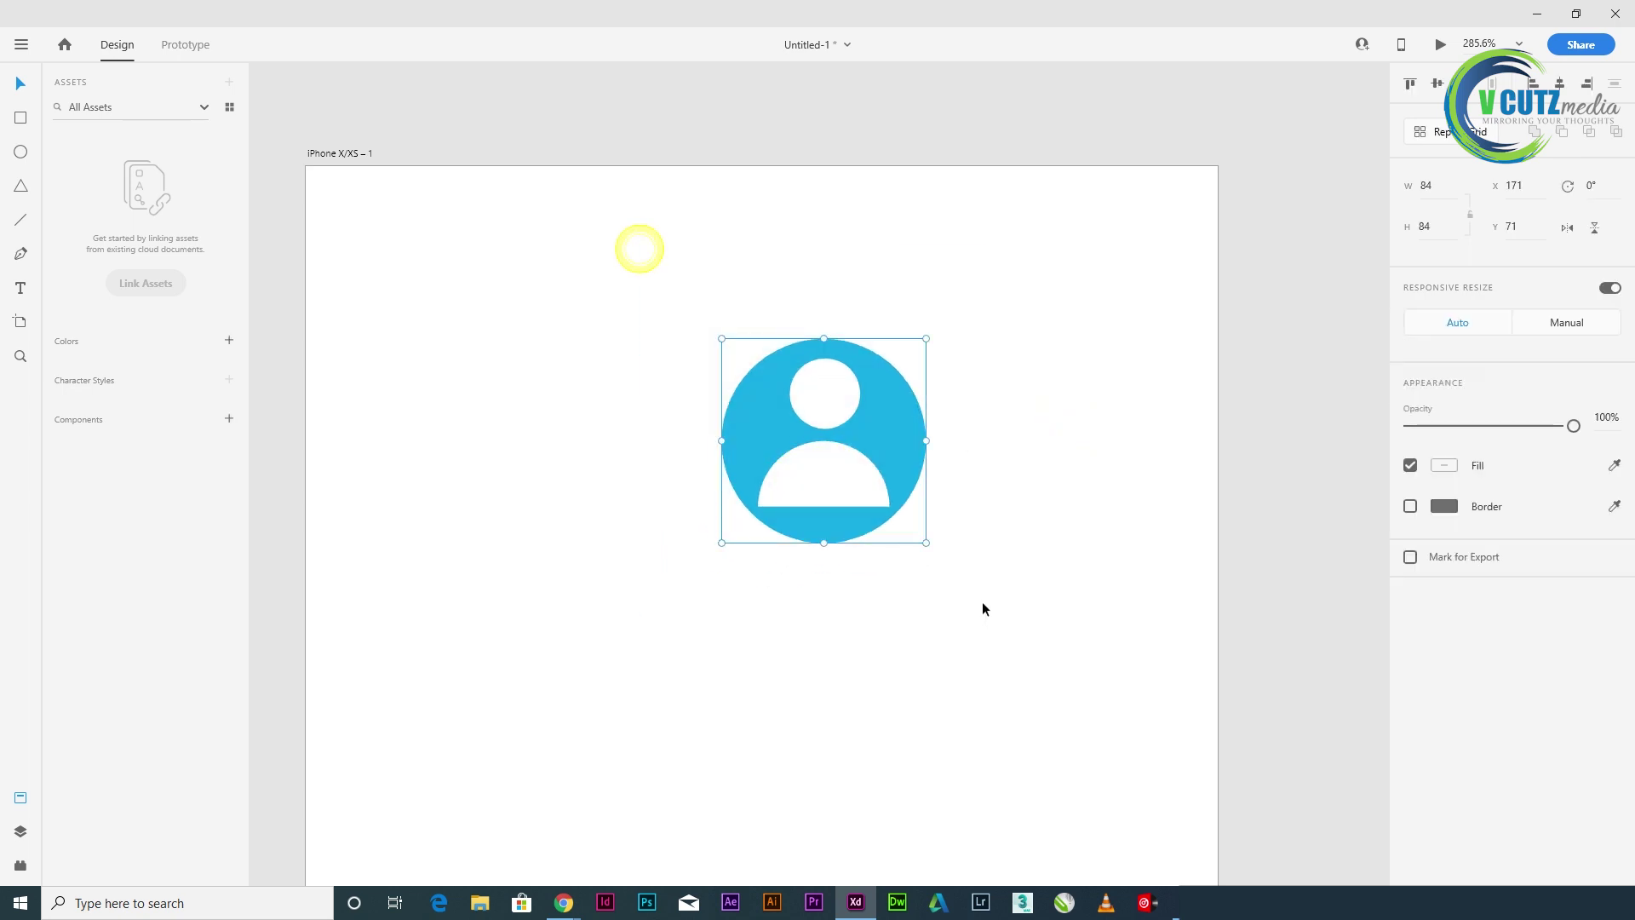
right_click(881, 449)
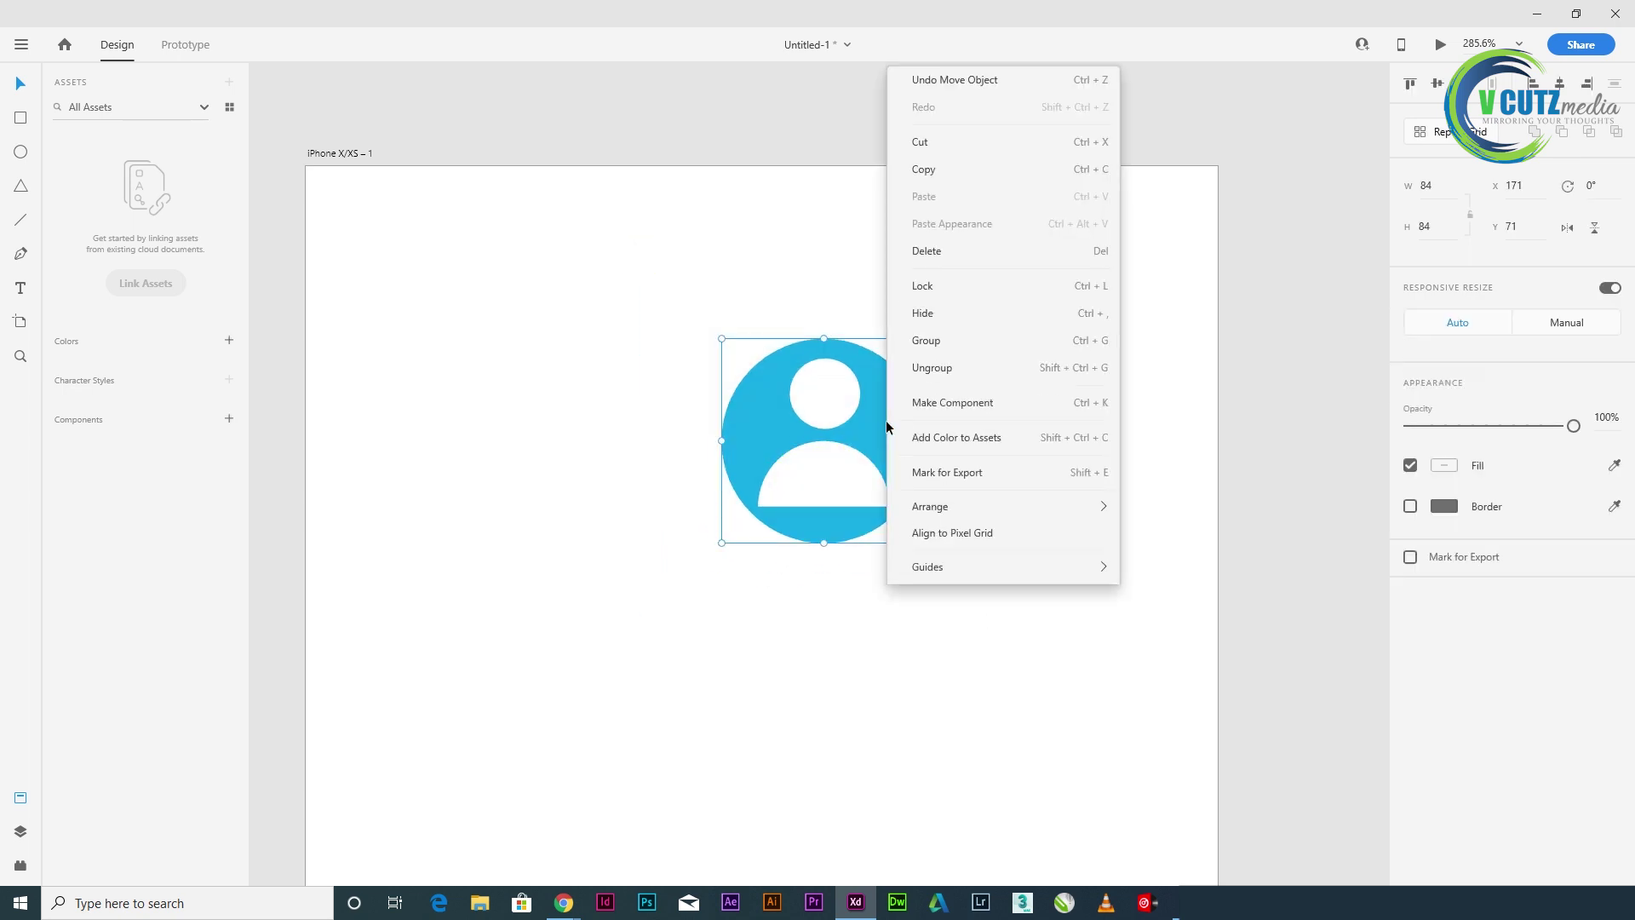
left_click(671, 208)
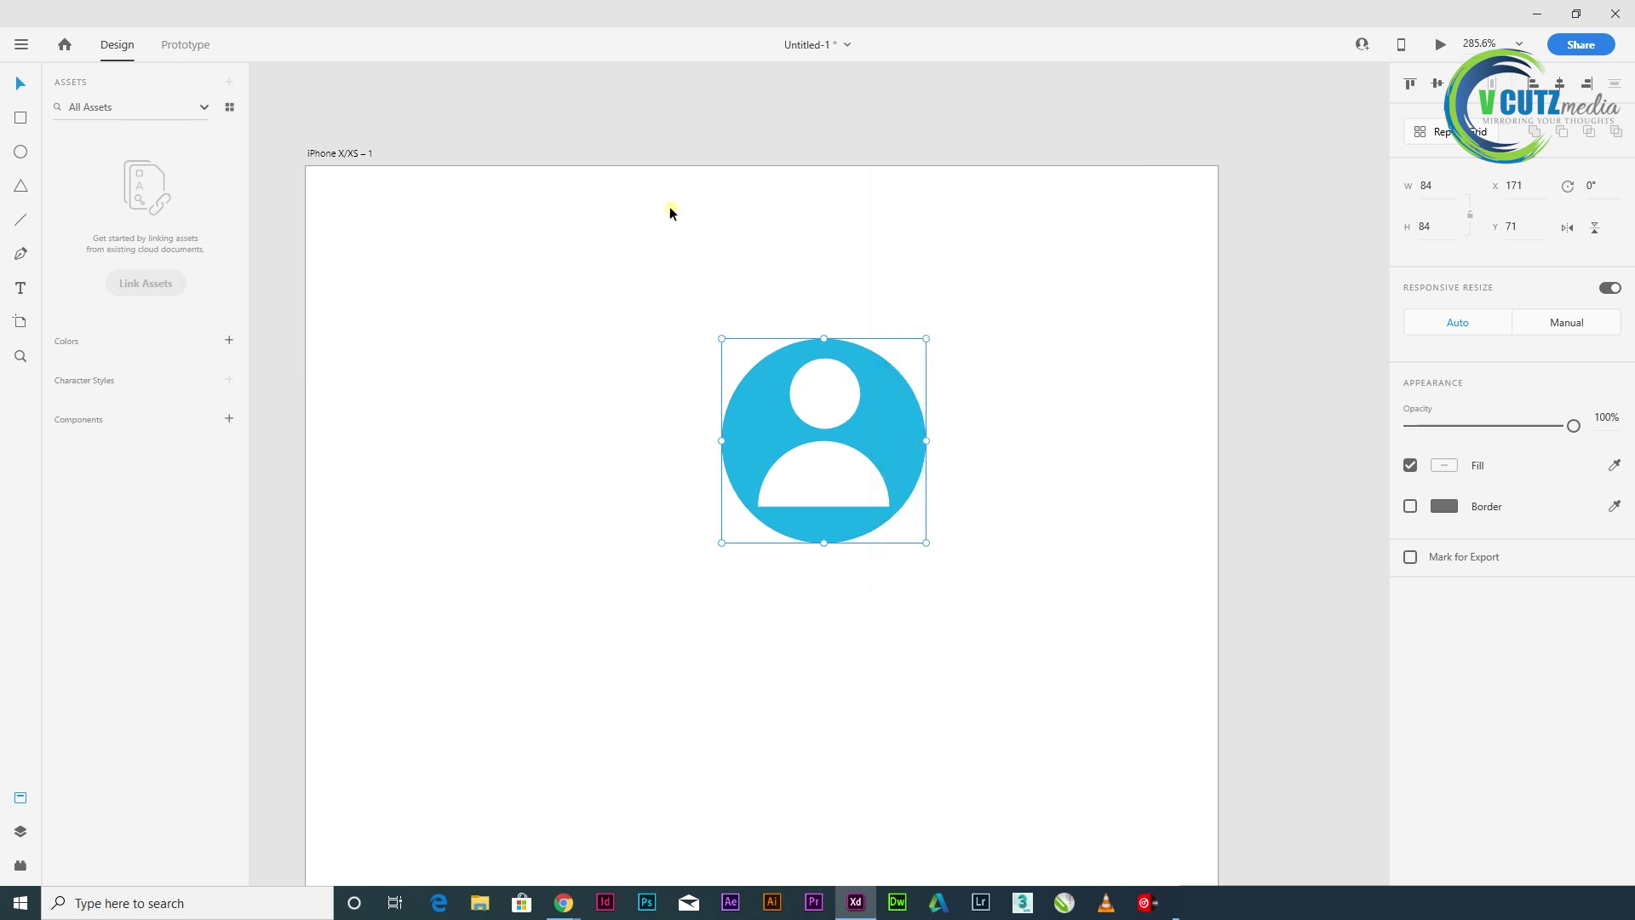
- Add the text "LOGIN" below the profile icon, left of its centre
scroll(918, 558, "down", 5)
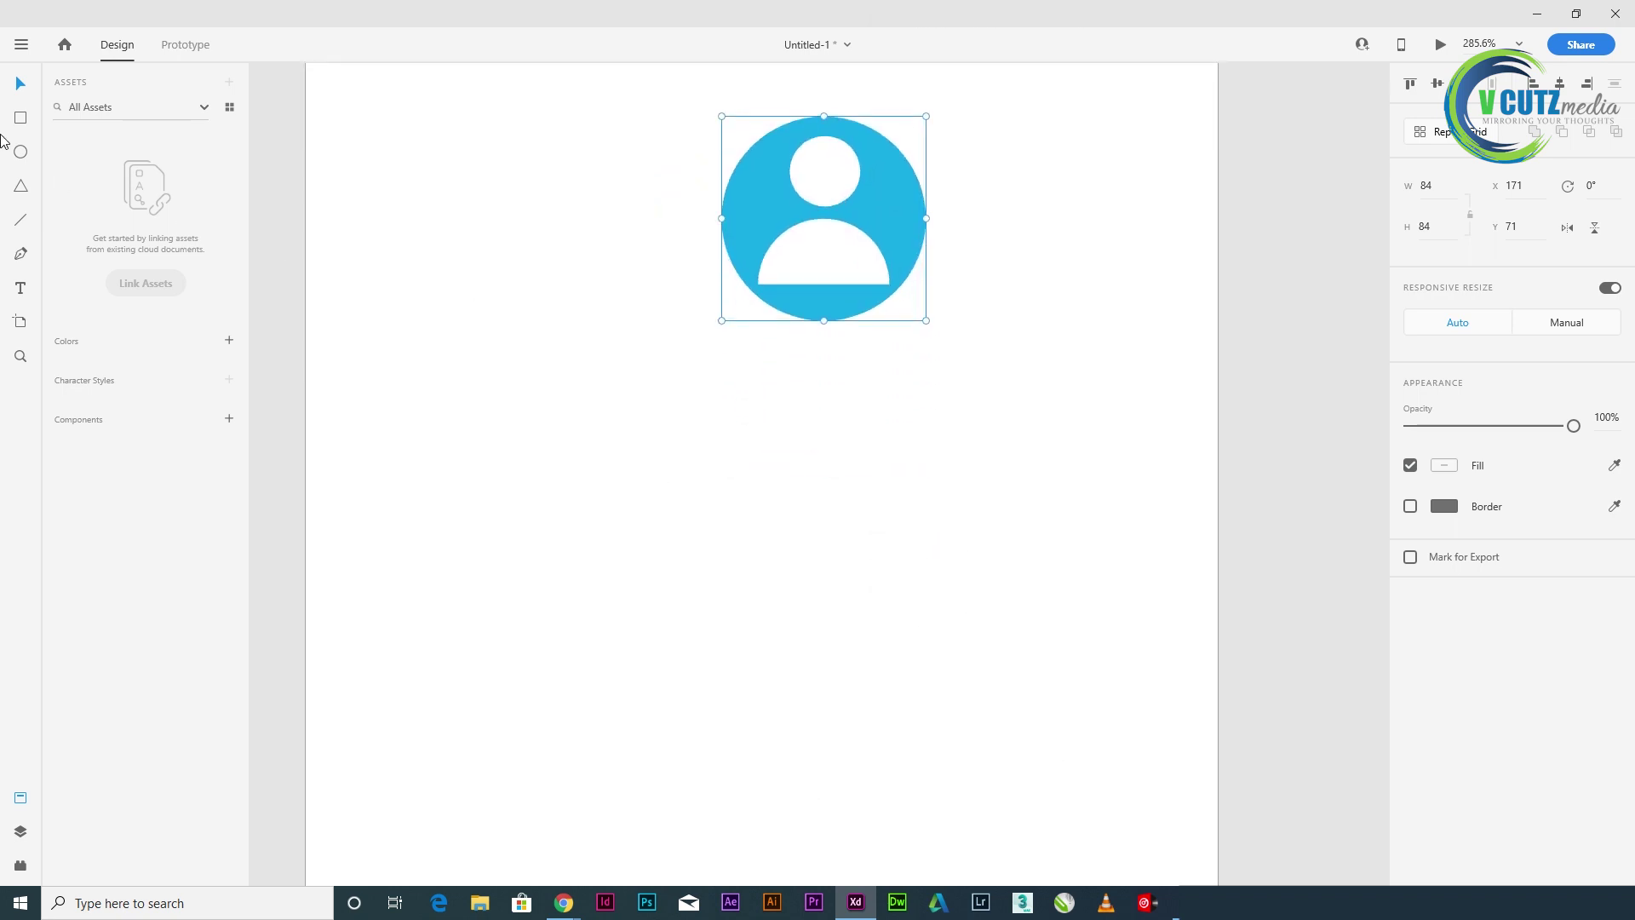
left_click(20, 289)
left_click(483, 441)
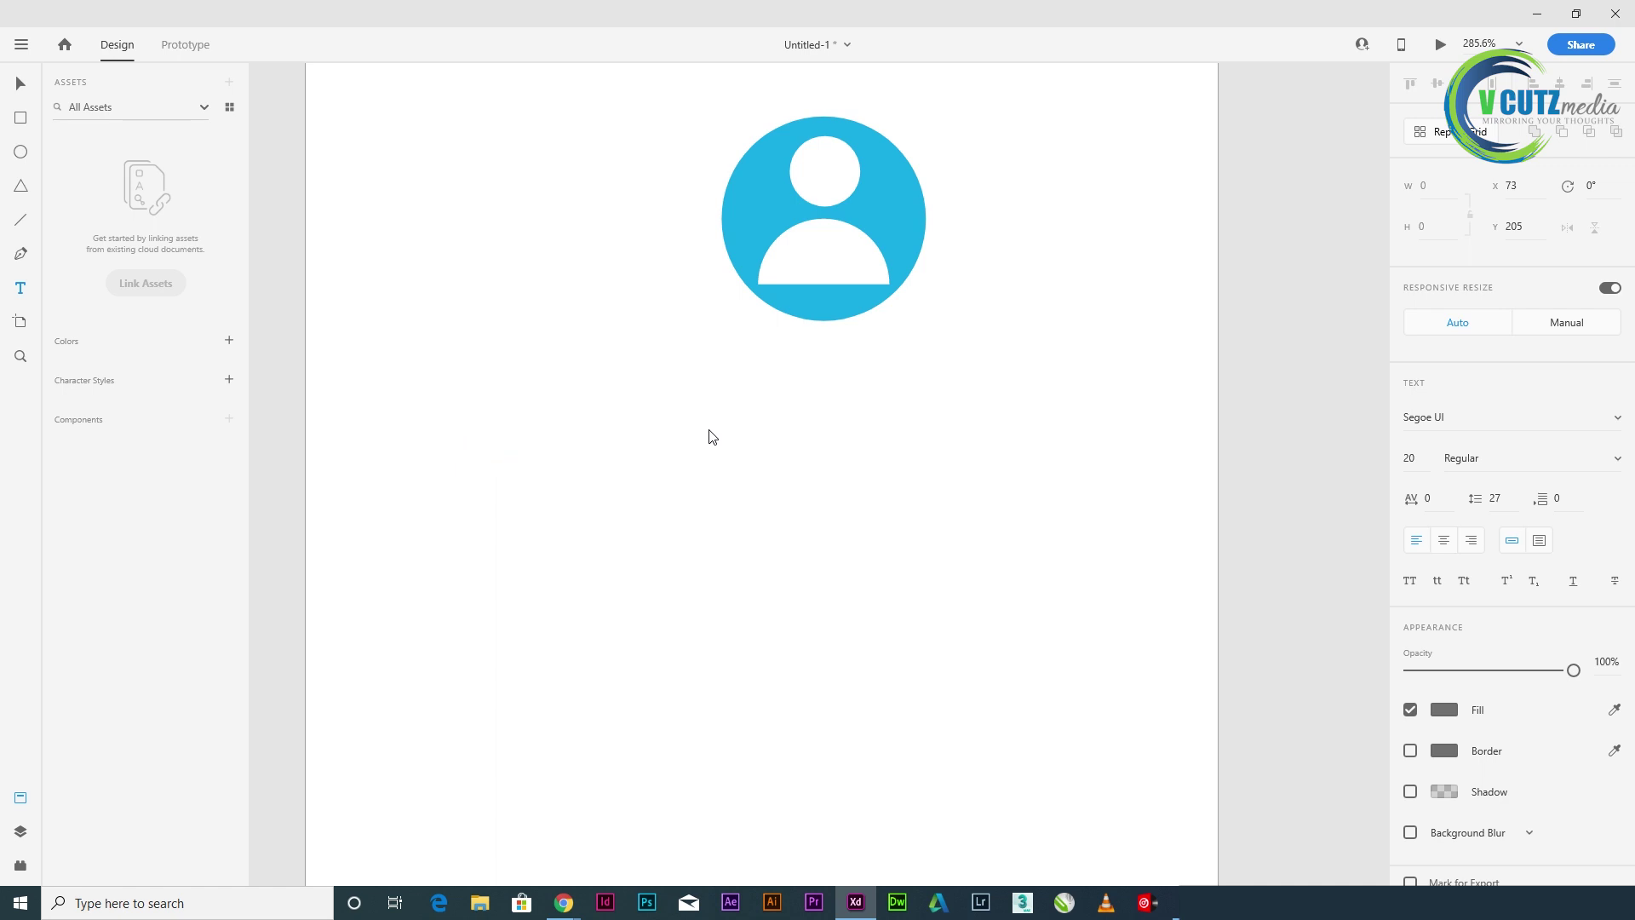
type("LOGIN")
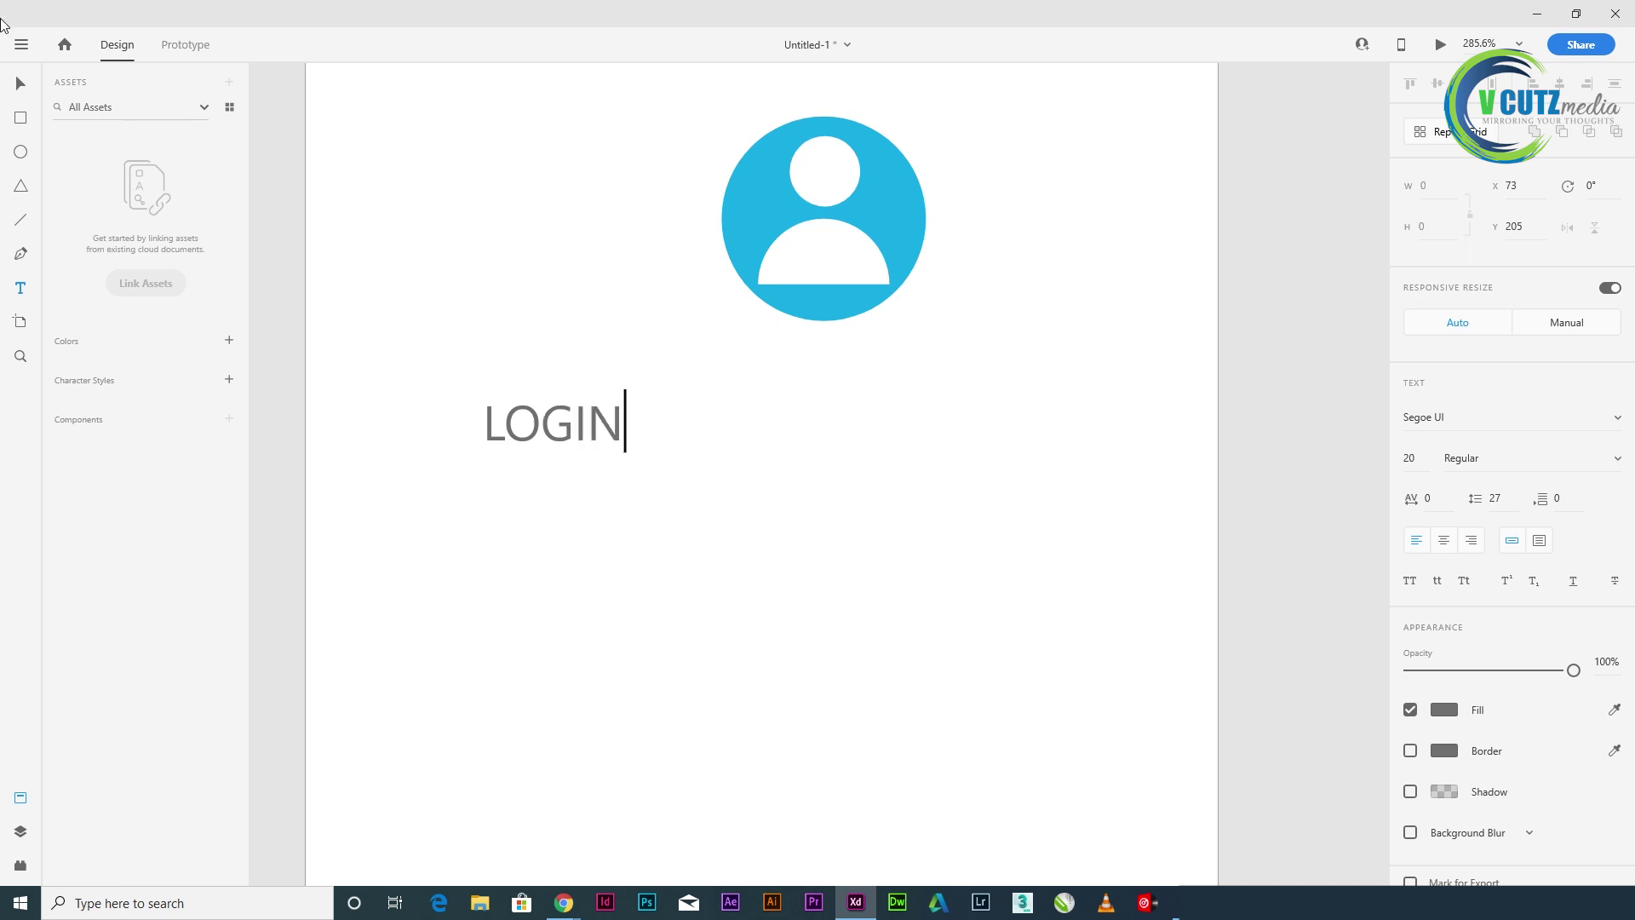
- Duplicate the LOGIN text to its right at the same height and change the copy to "SIGNUP"
left_click(19, 81)
left_click_drag(535, 421, 834, 408)
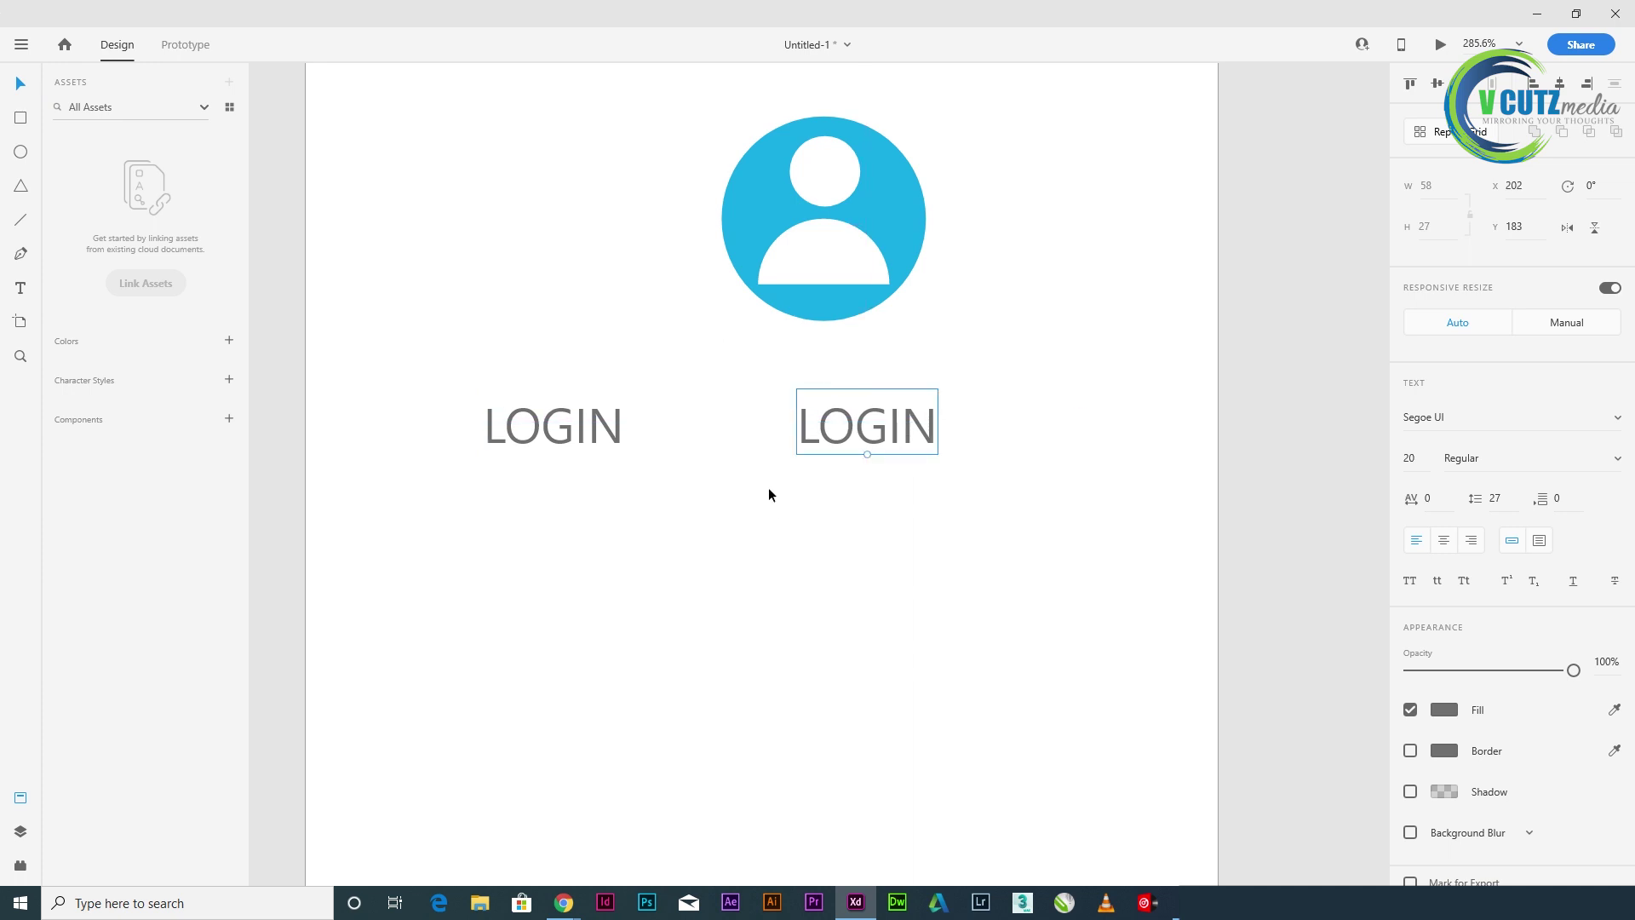
left_click(844, 433)
left_click(20, 287)
double_click(862, 434)
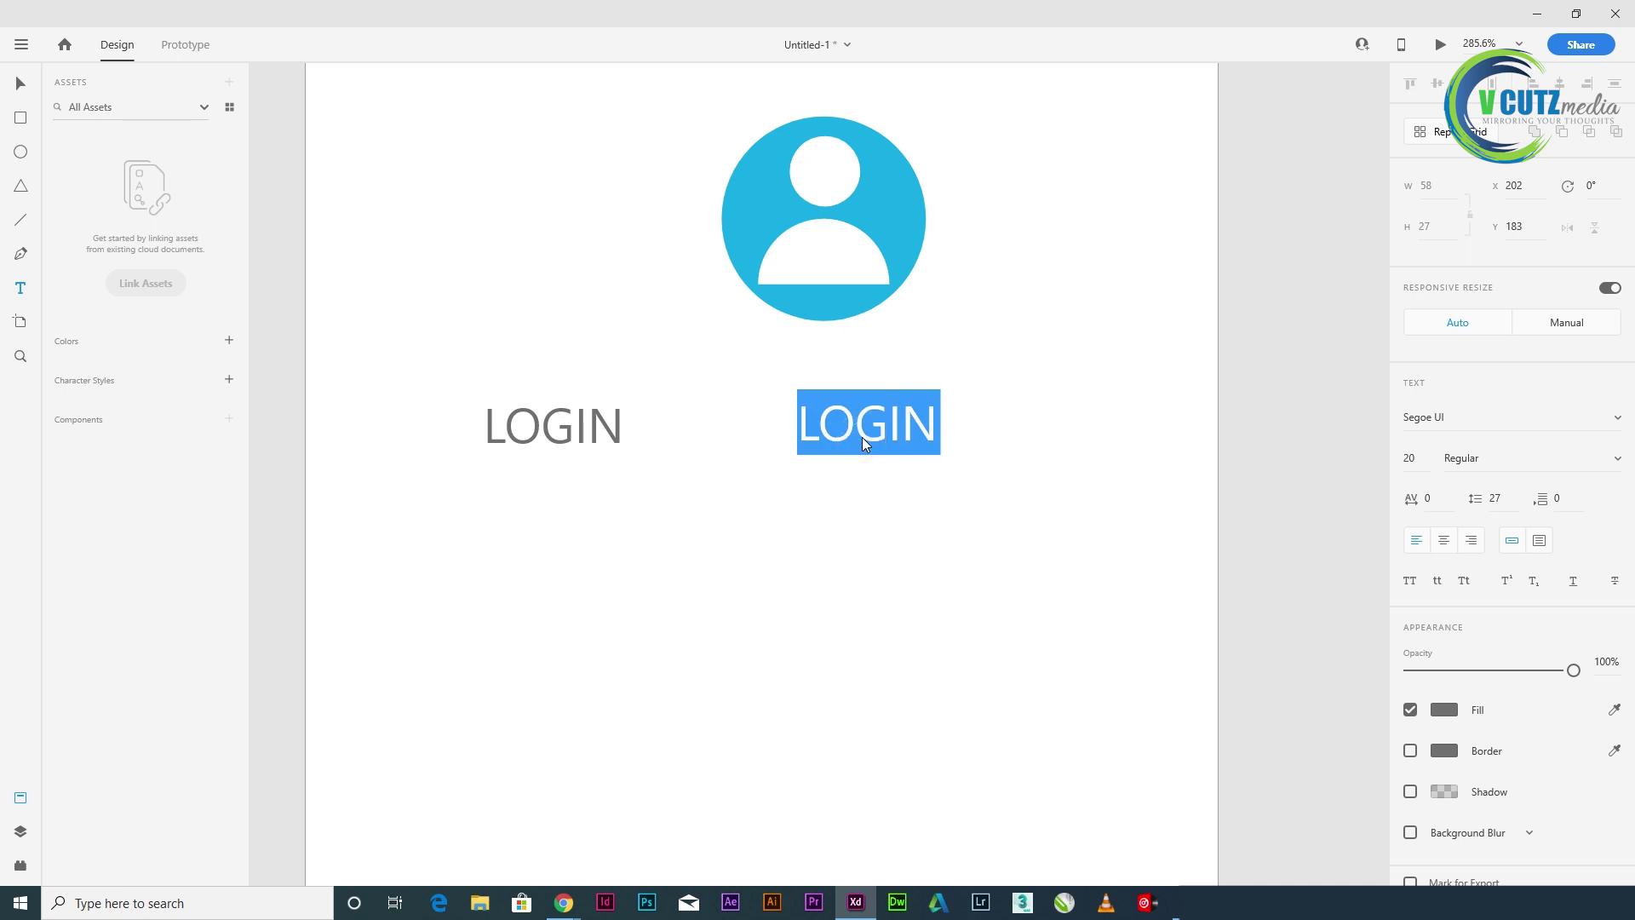
type("SIGN")
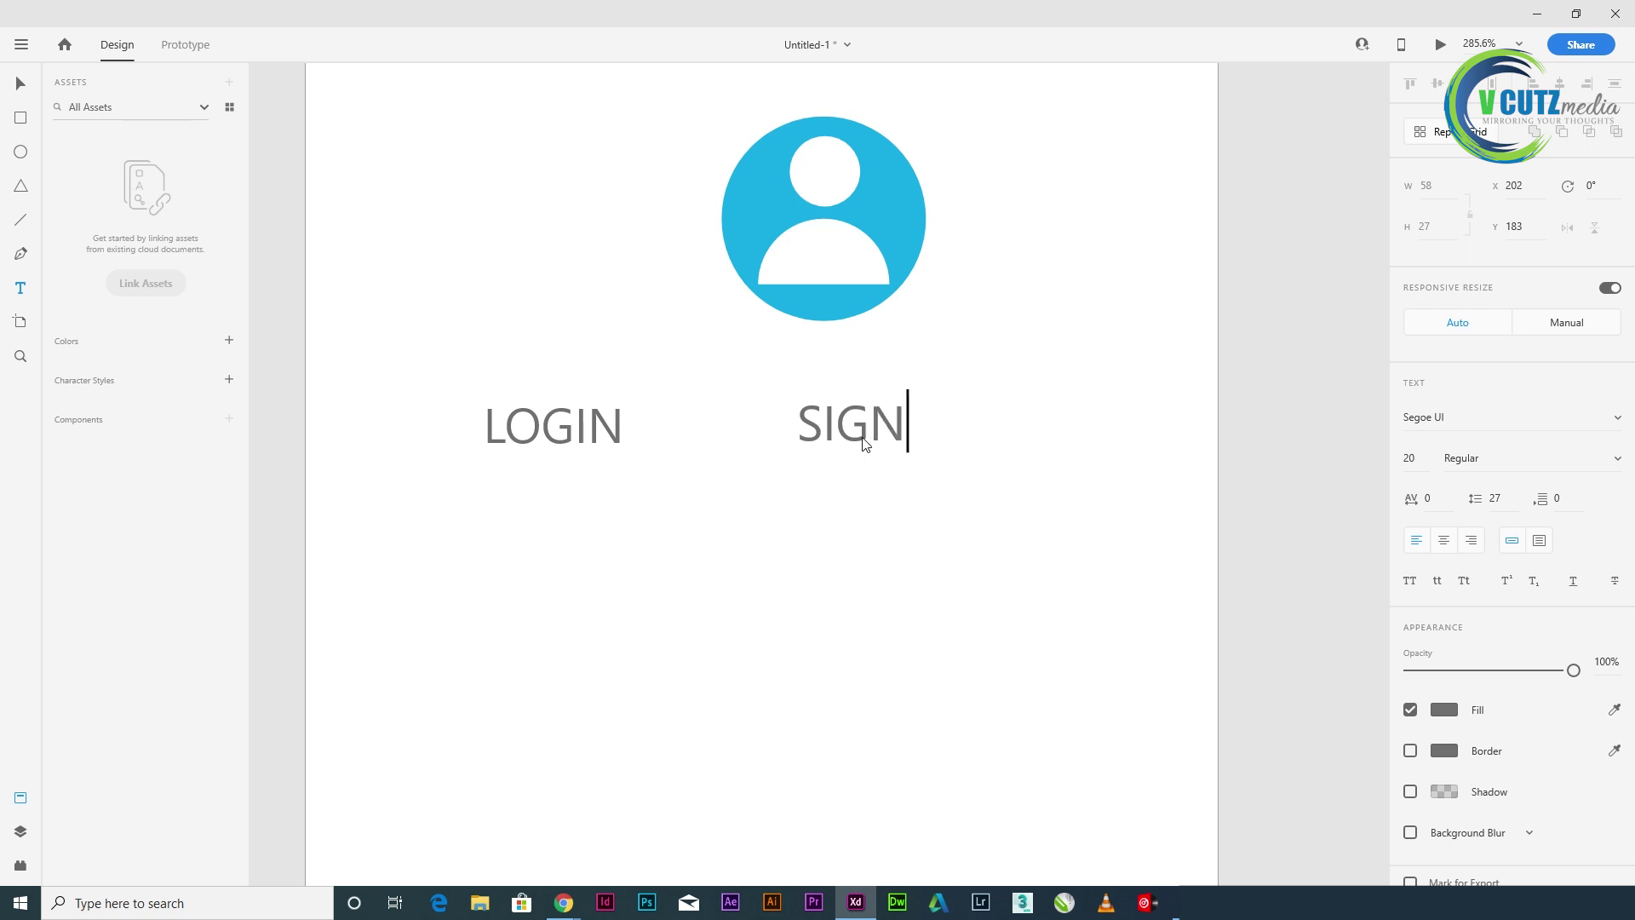
type("UP")
key("Escape")
- Reposition the LOGIN text to about X 93 and the SIGNUP text to about X 230, both at Y 188
left_click_drag(554, 427, 584, 448)
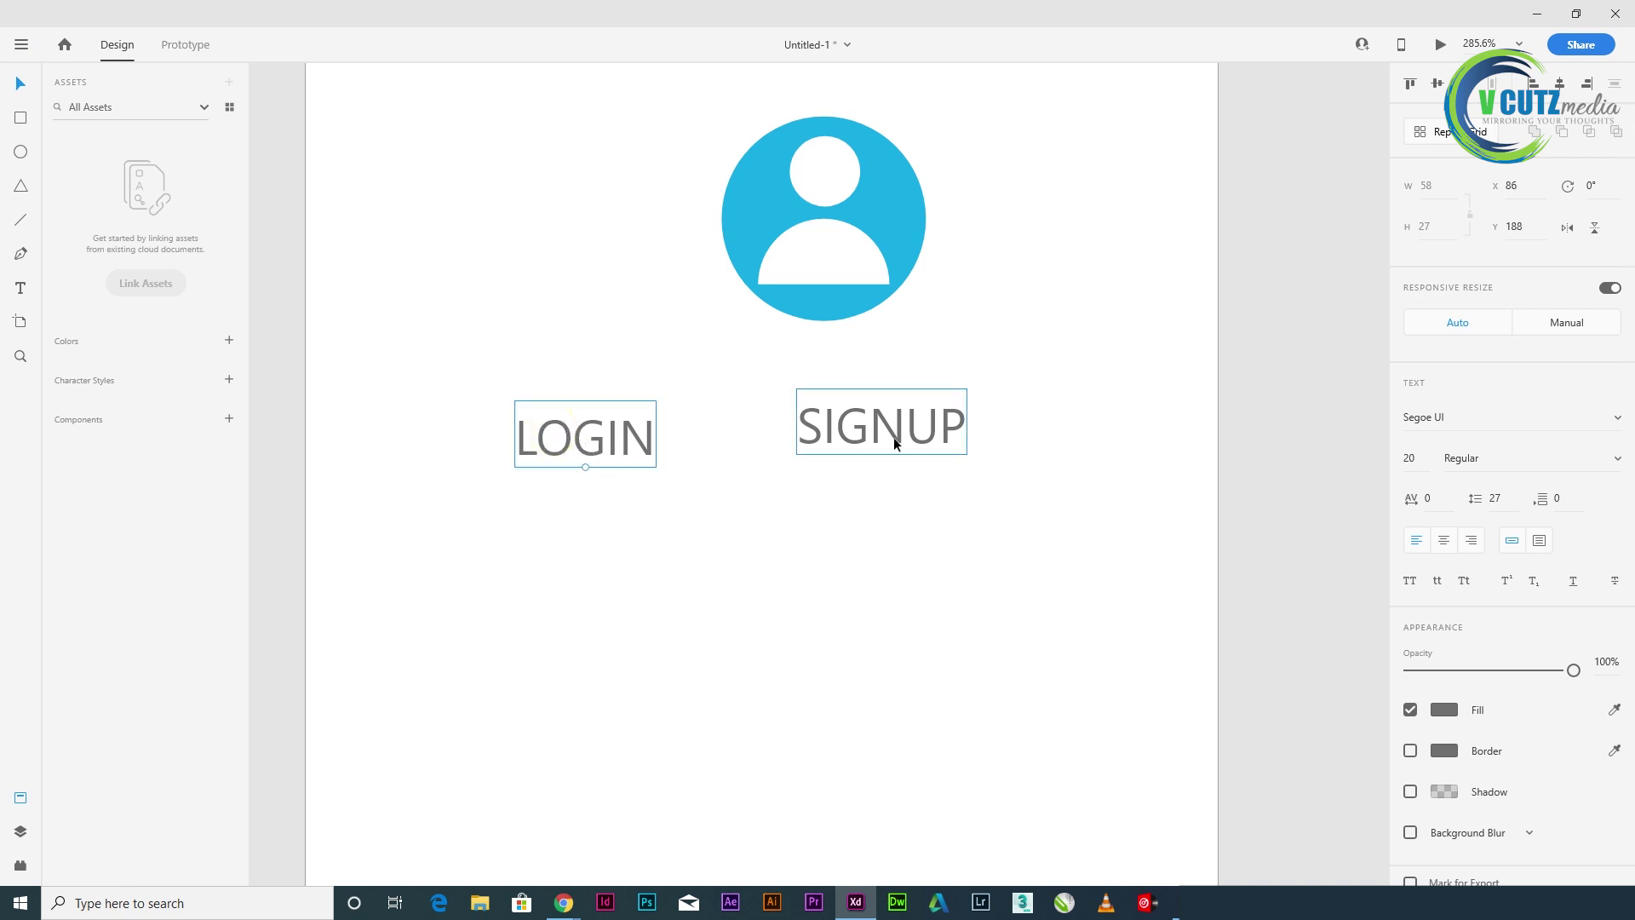
left_click_drag(895, 437, 943, 448)
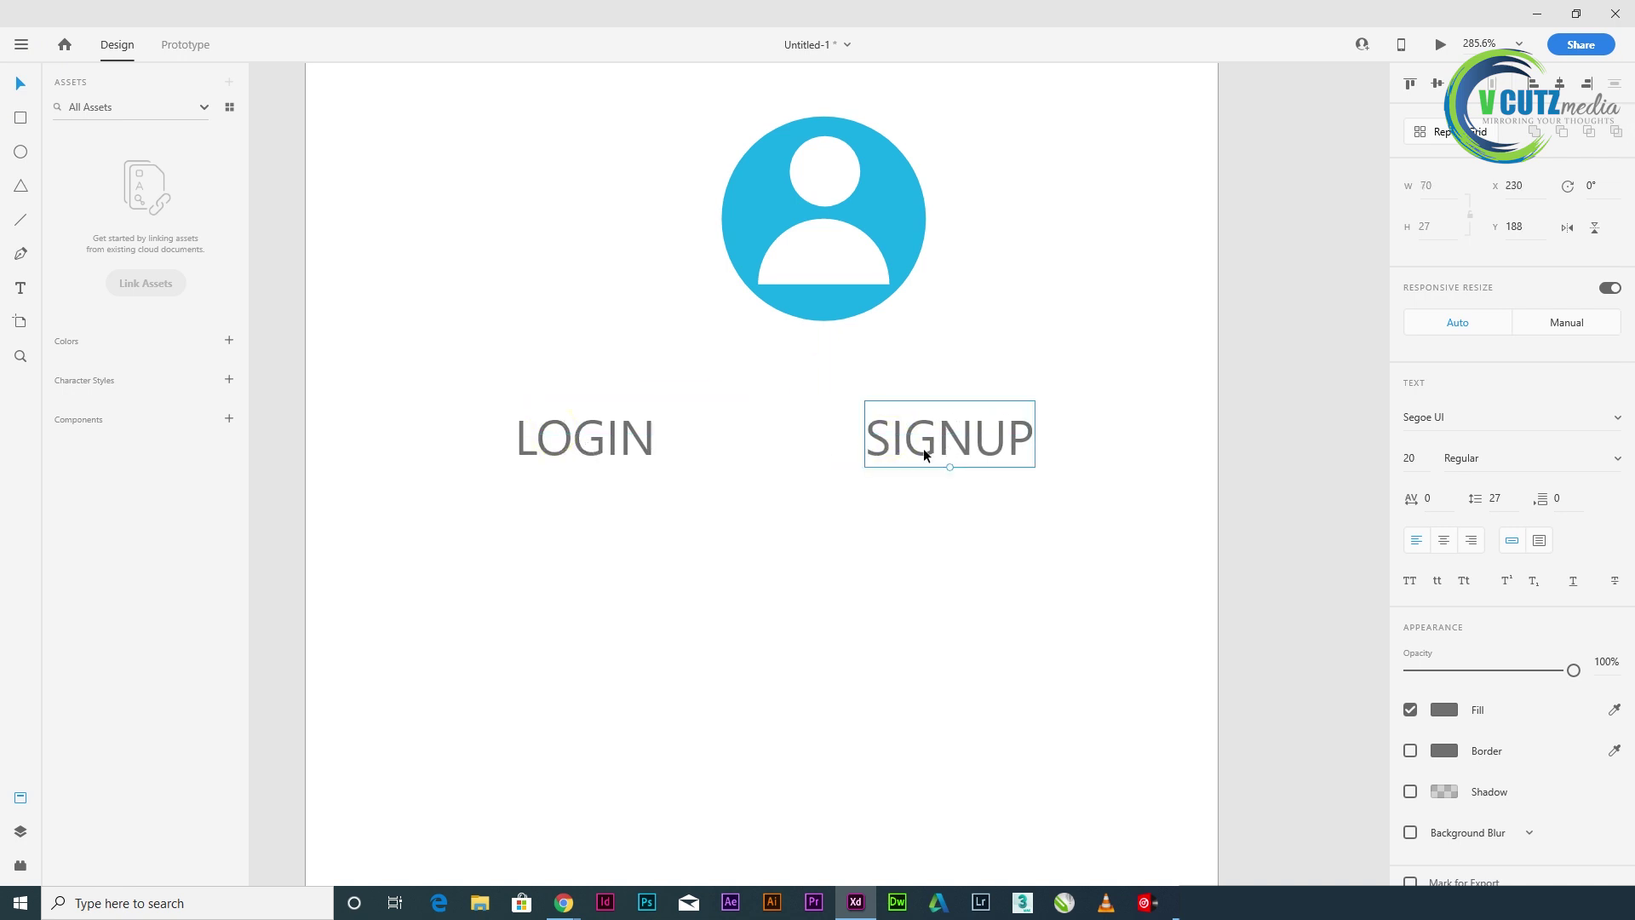
left_click_drag(621, 438, 638, 436)
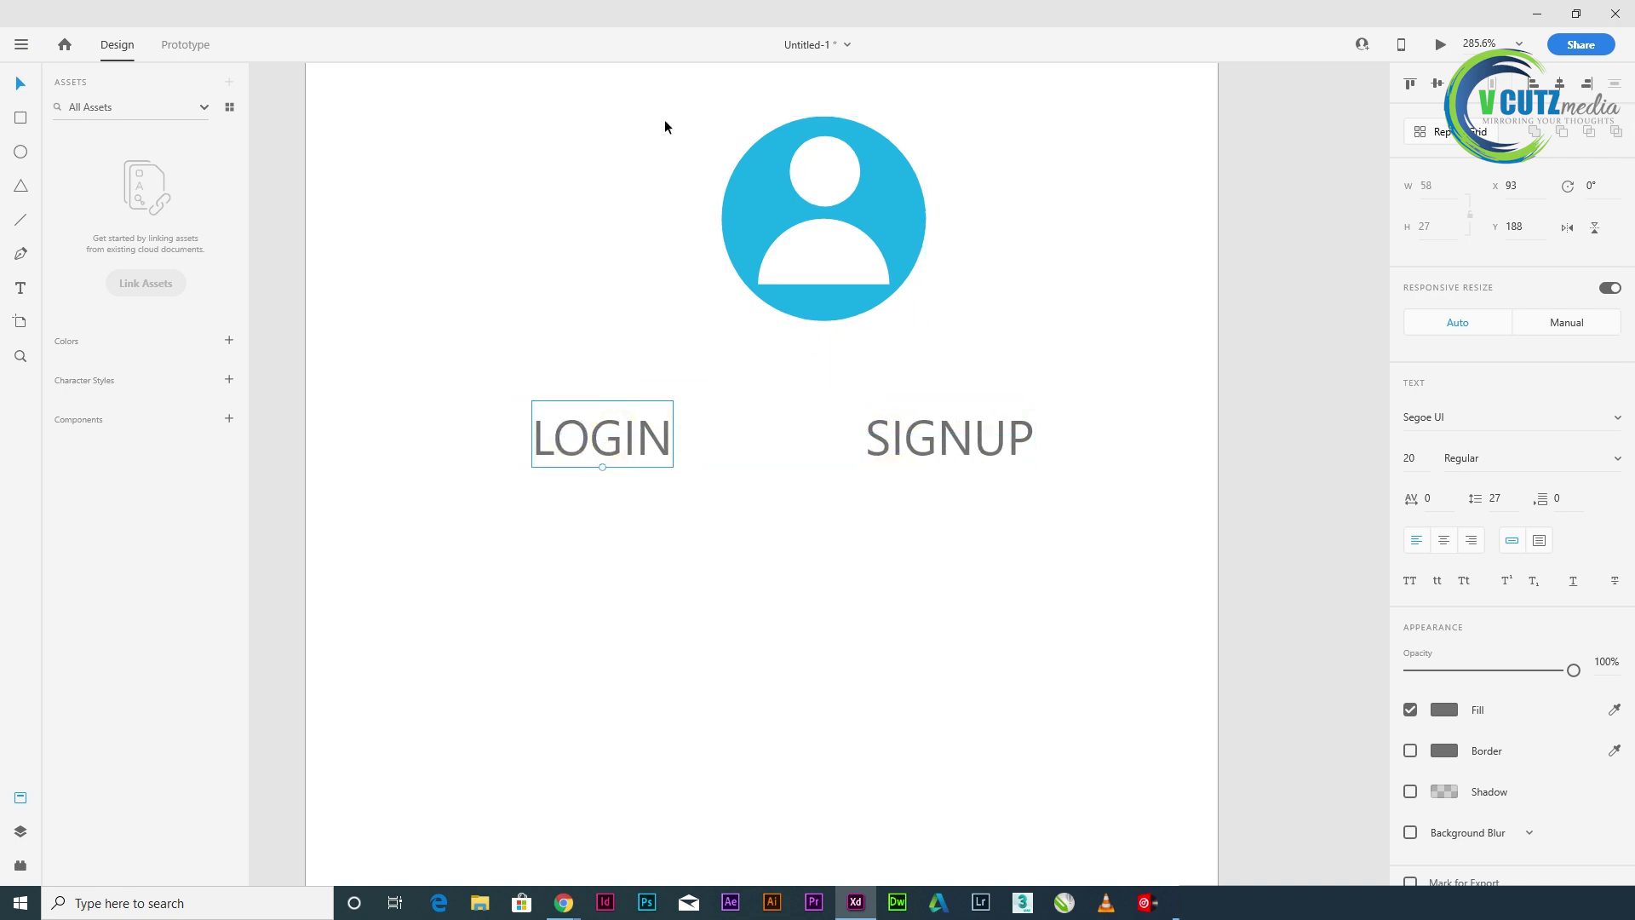
- Move the profile icon left to about X 151 at Y 71 and shift the LOGIN text slightly left
scroll(664, 125, "down", 2)
left_click_drag(638, 176, 774, 368)
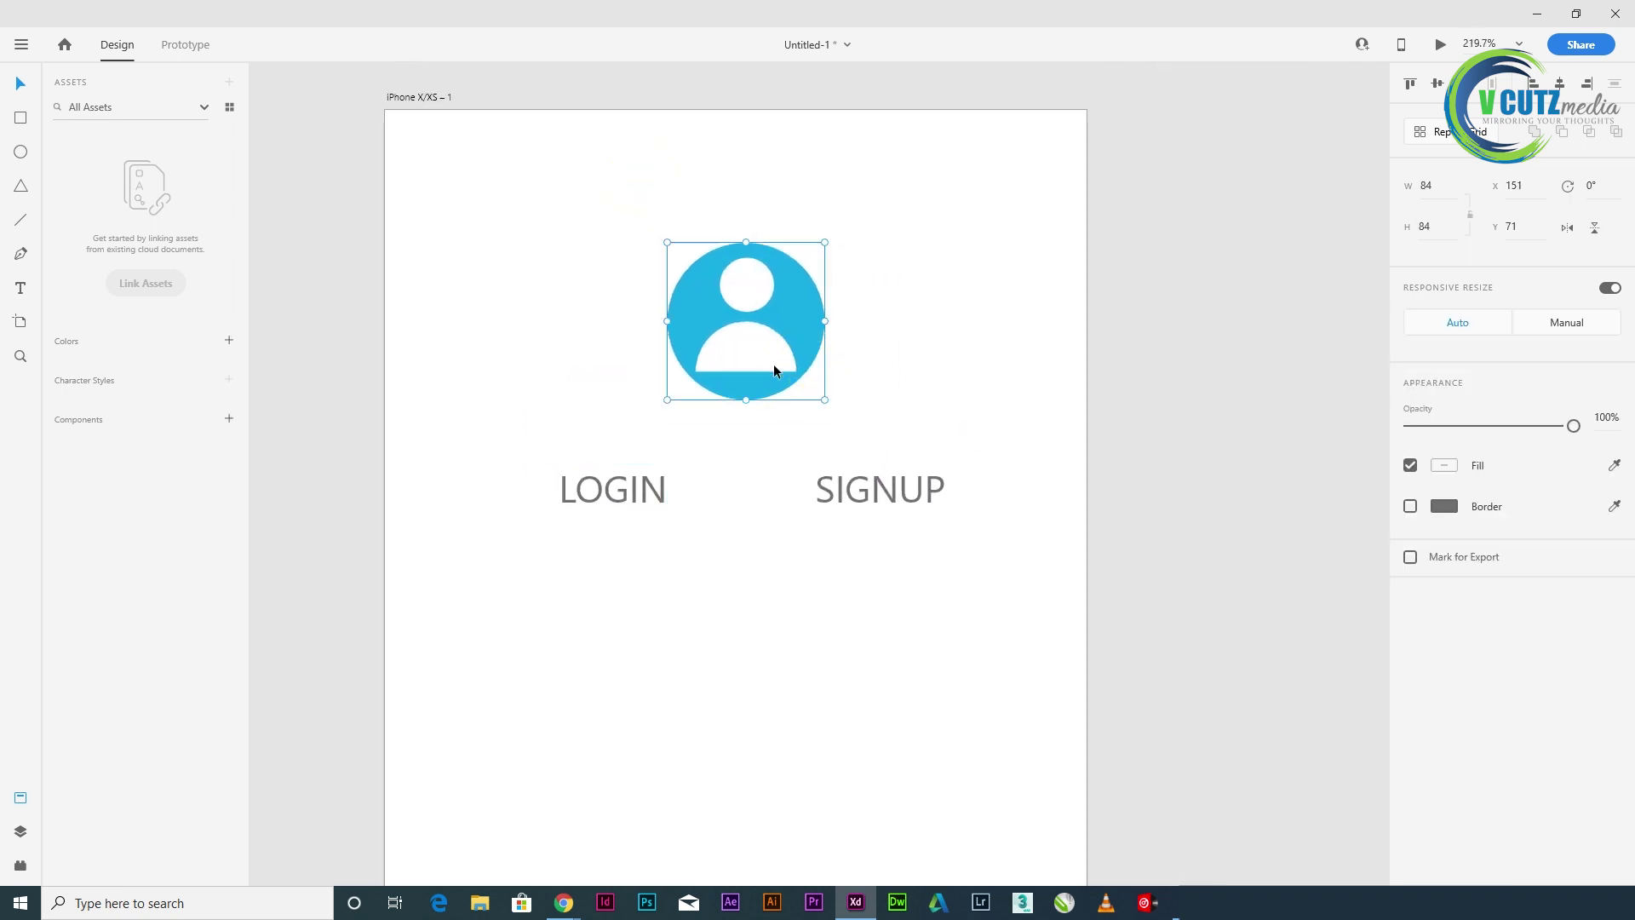
left_click(595, 492)
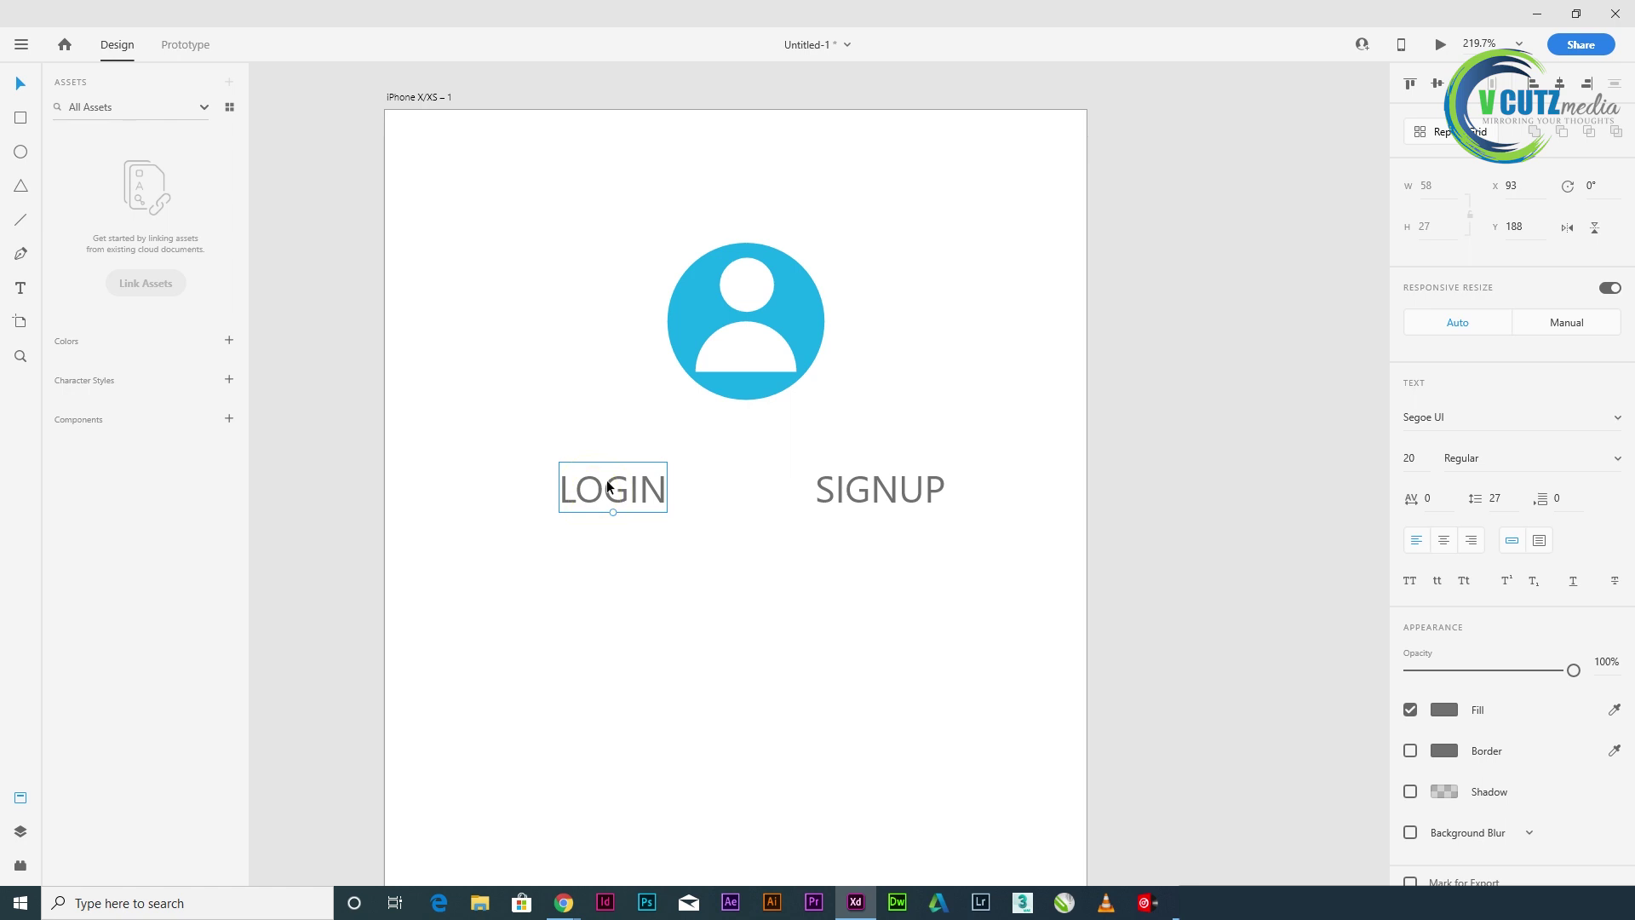
left_click_drag(607, 487, 599, 489)
left_click(949, 417)
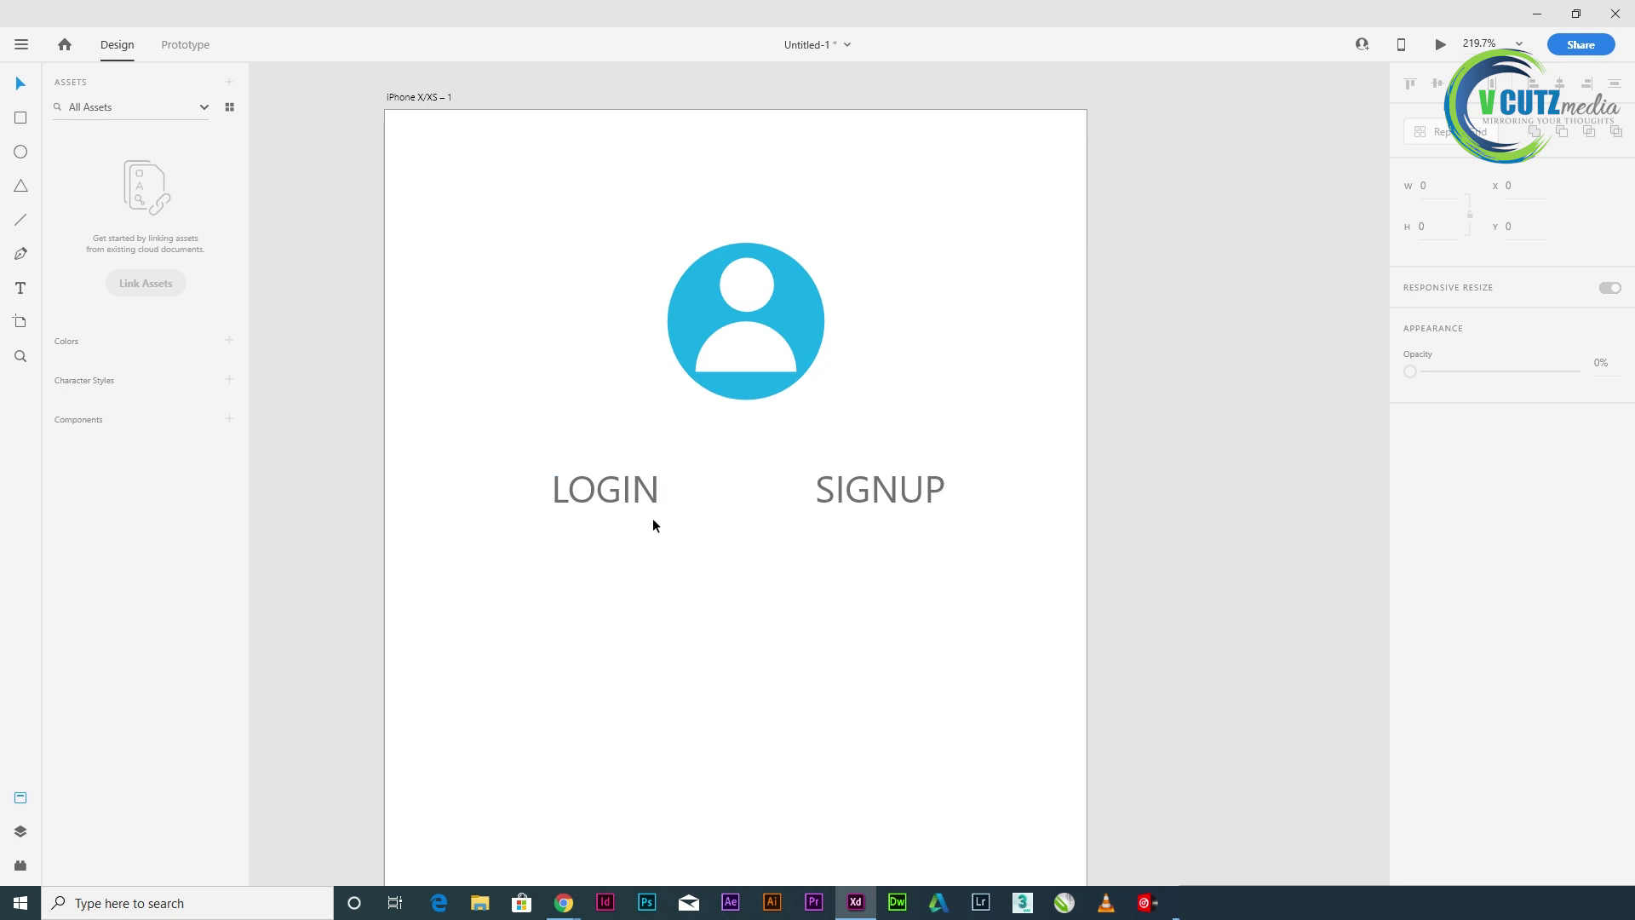
- Lower the opacity of the SIGNUP text so it looks lighter than LOGIN
left_click(899, 483)
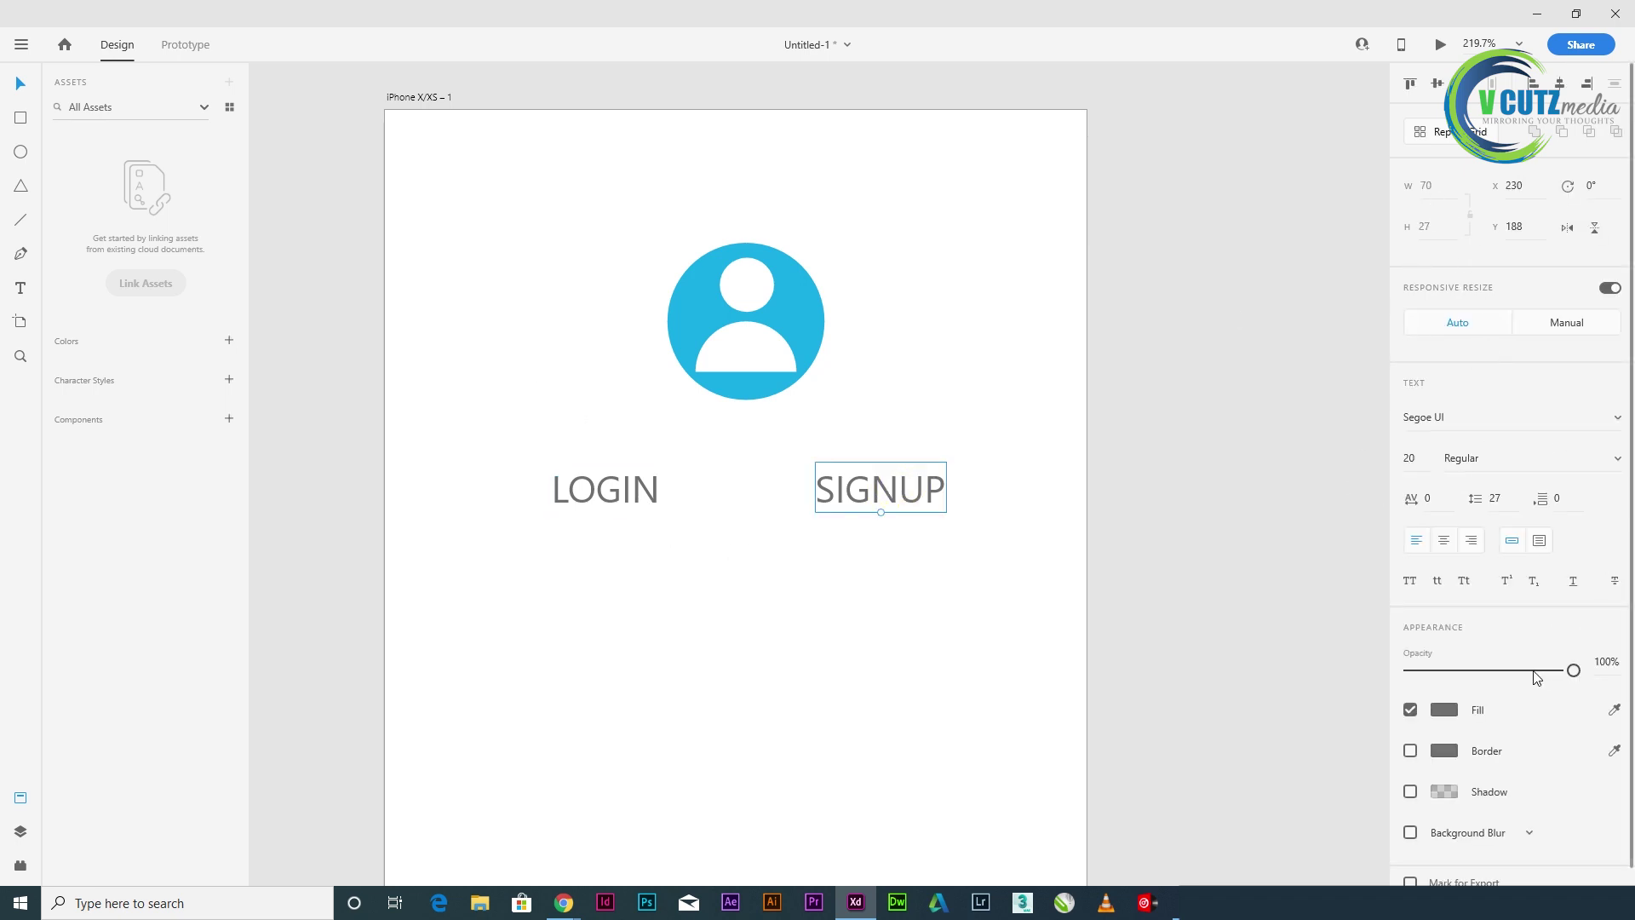
left_click(1244, 679)
- Draw a rectangle about 254 by 38 px beneath the LOGIN and SIGNUP texts
scroll(792, 716, "down", 2)
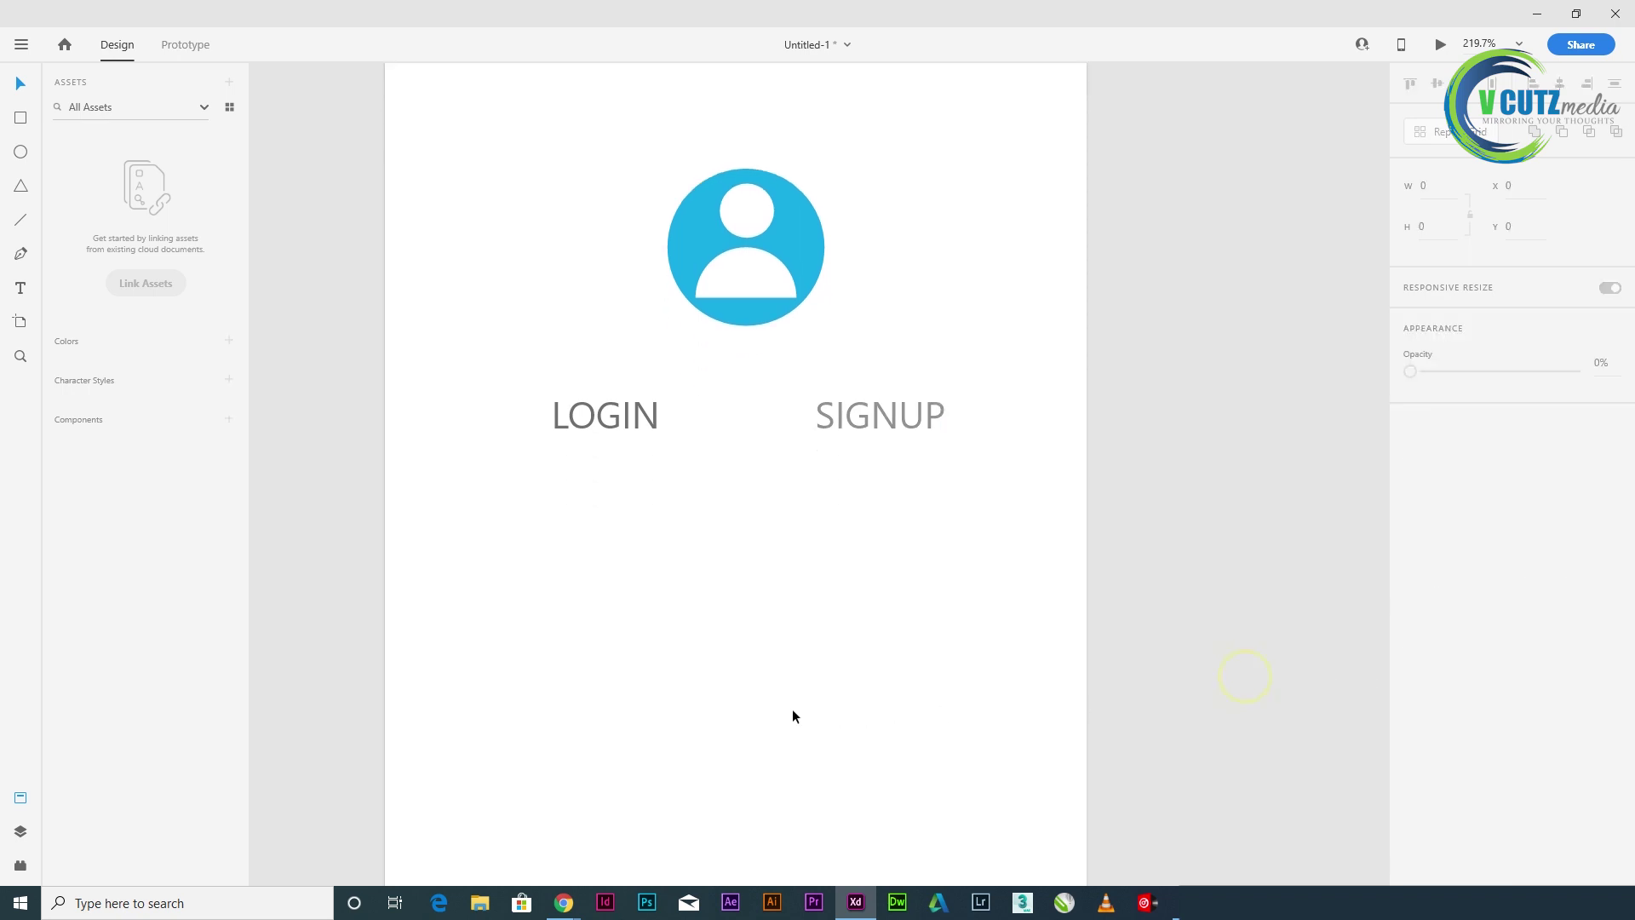
scroll(794, 716, "down", 3)
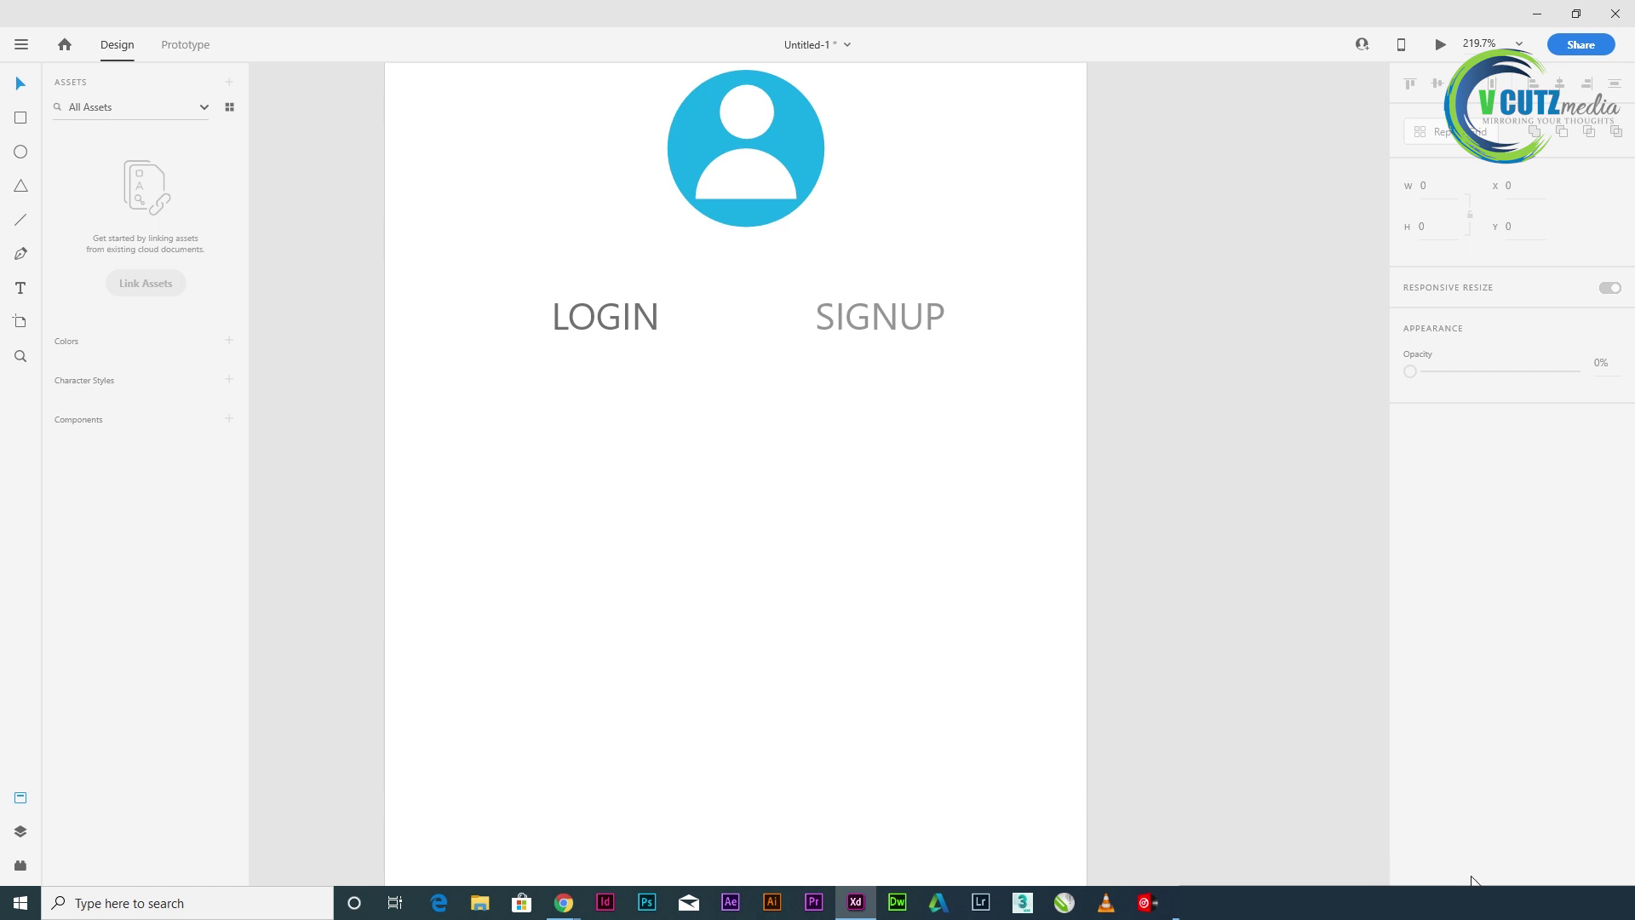
left_click(20, 118)
left_click_drag(509, 417, 984, 486)
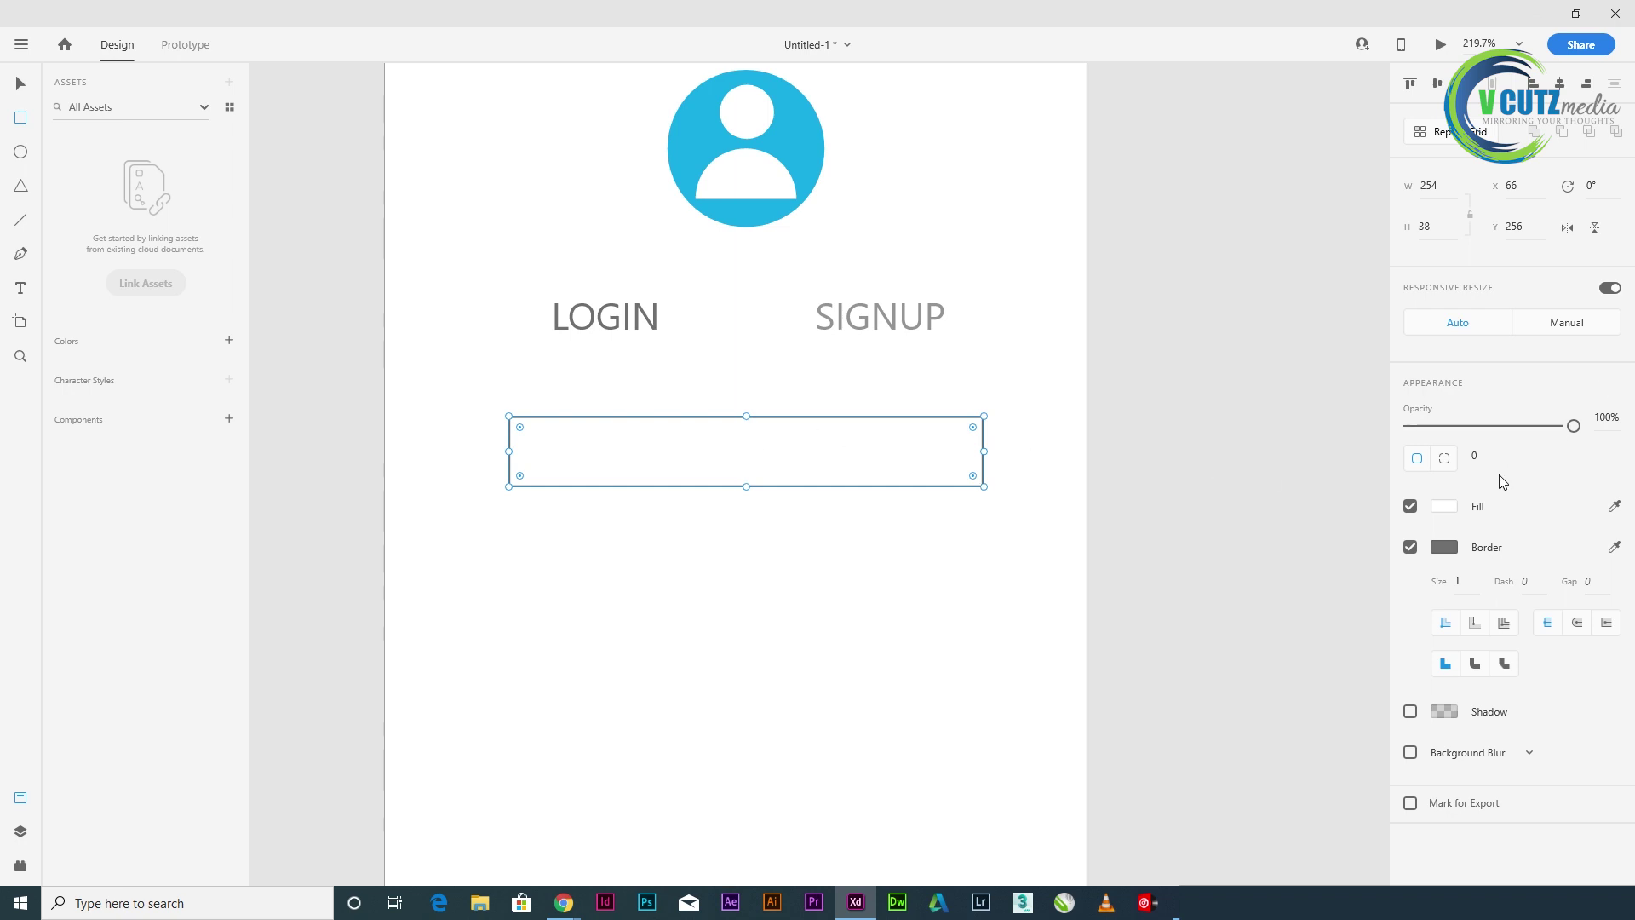
- Fill the rectangle with a light mint green and remove its border
left_click(1456, 509)
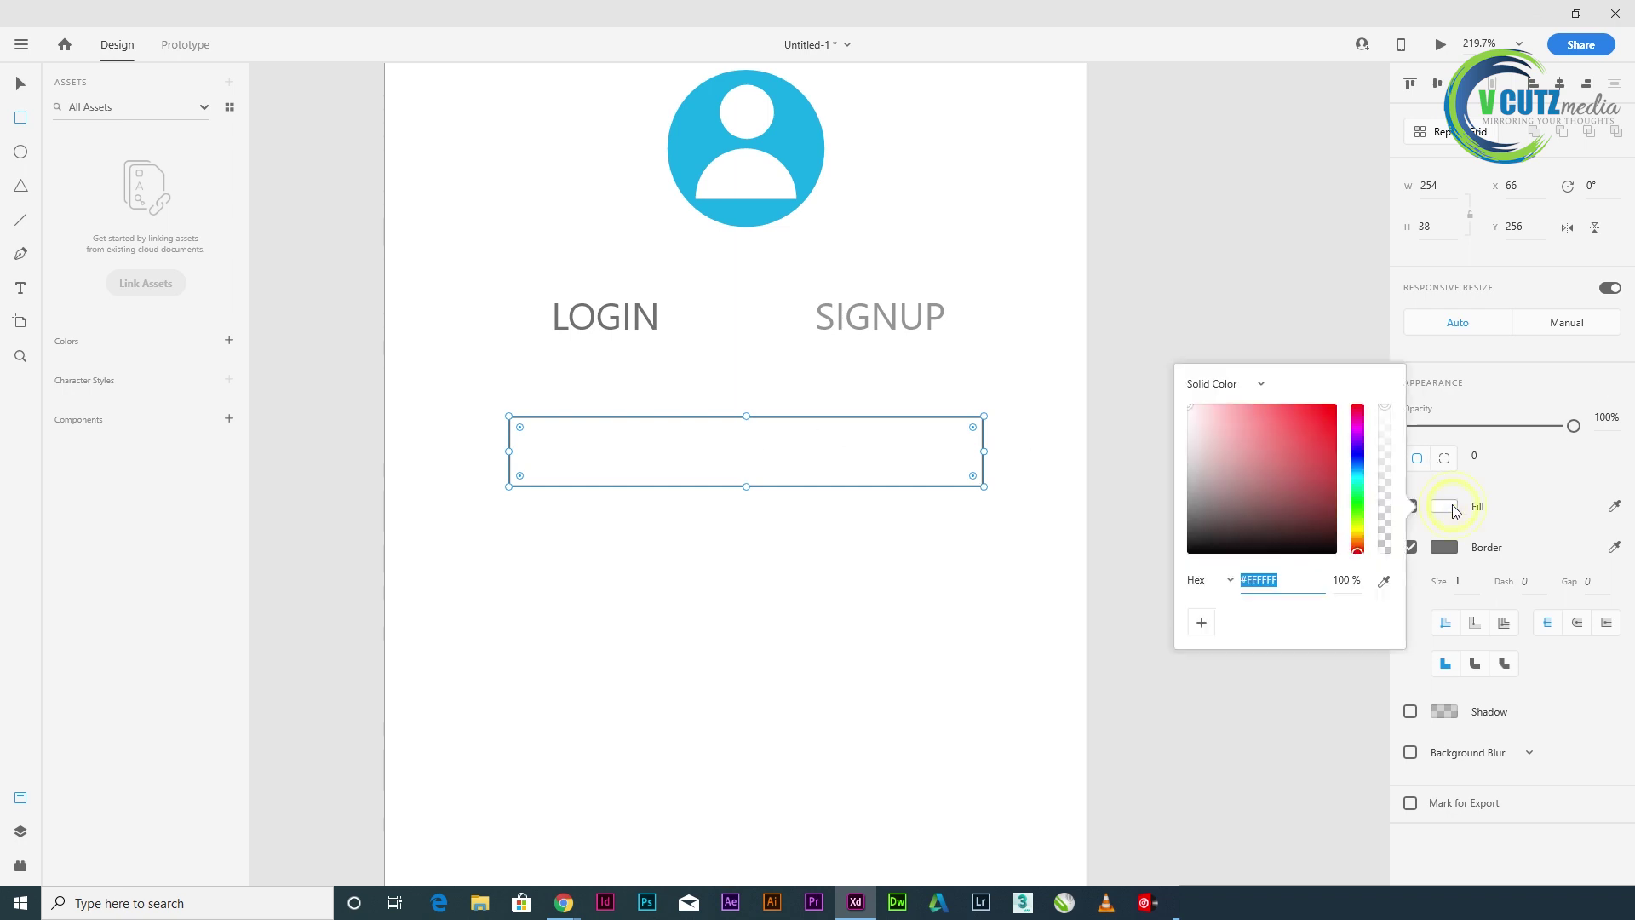
left_click(1358, 480)
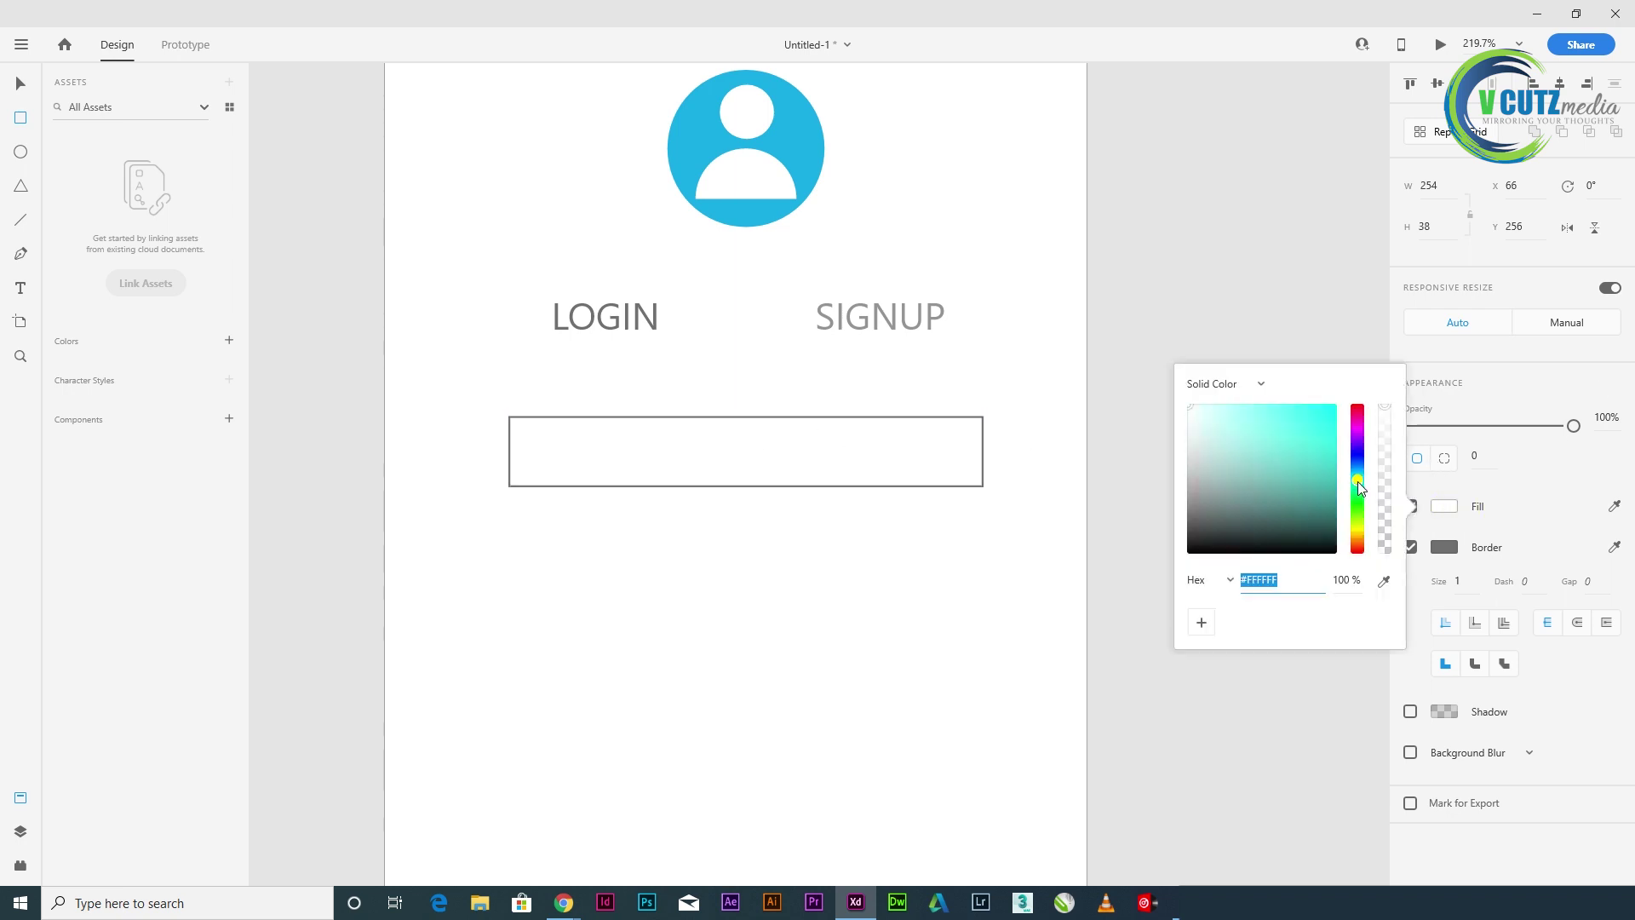
left_click(1238, 412)
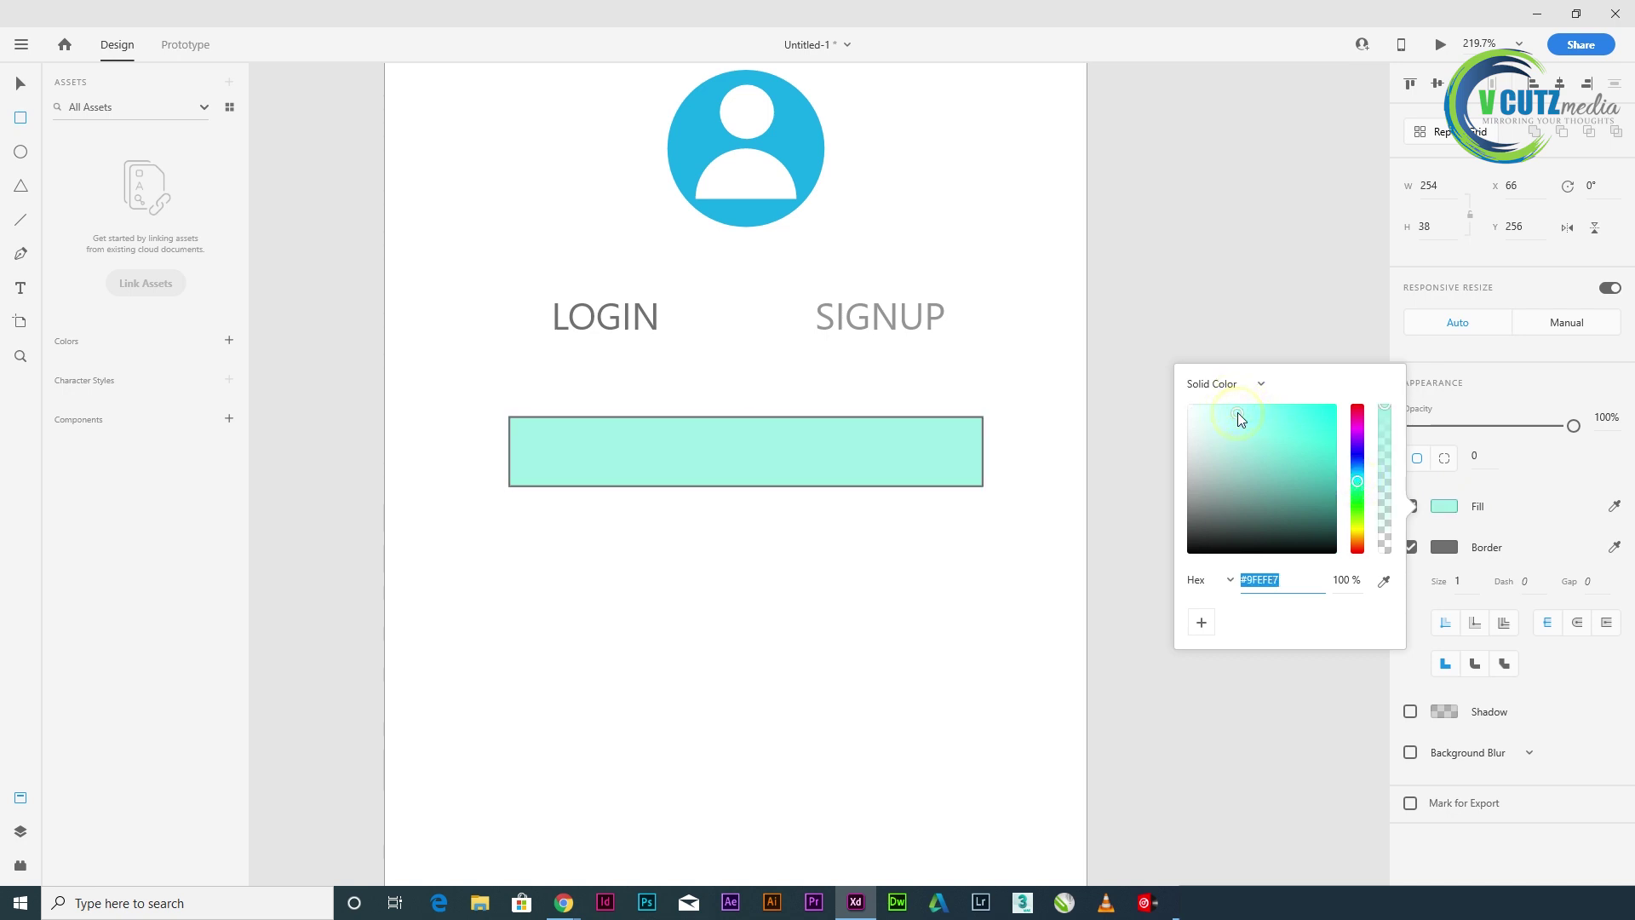
left_click(1442, 561)
left_click(1412, 548)
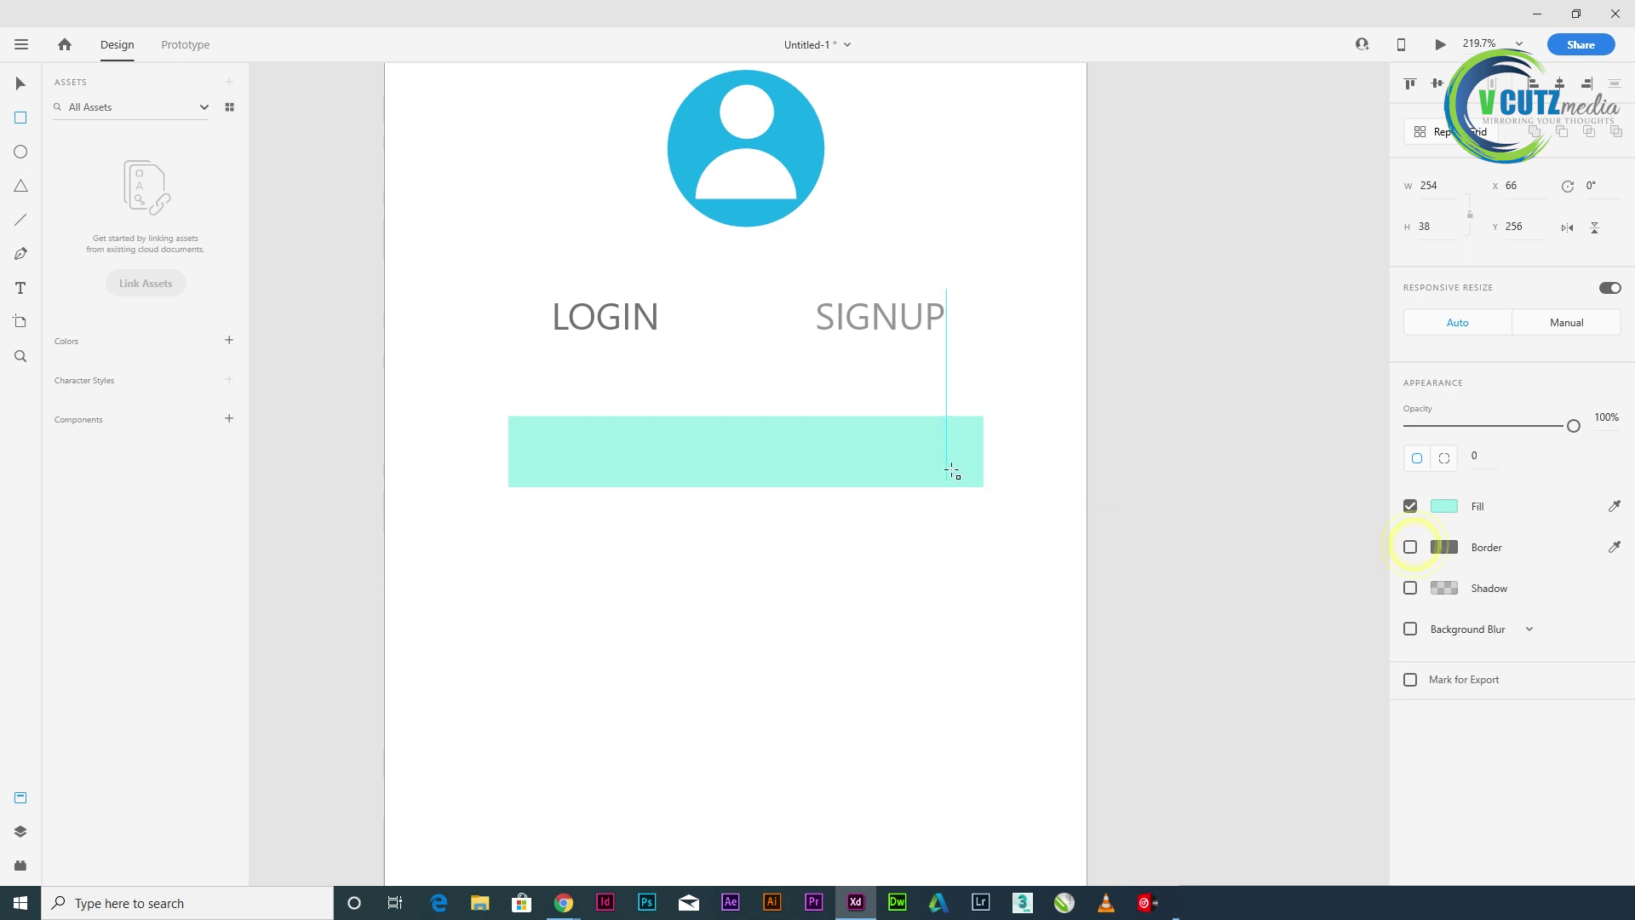
- Round all corners of the mint rectangle to a radius of 19
left_click(15, 83)
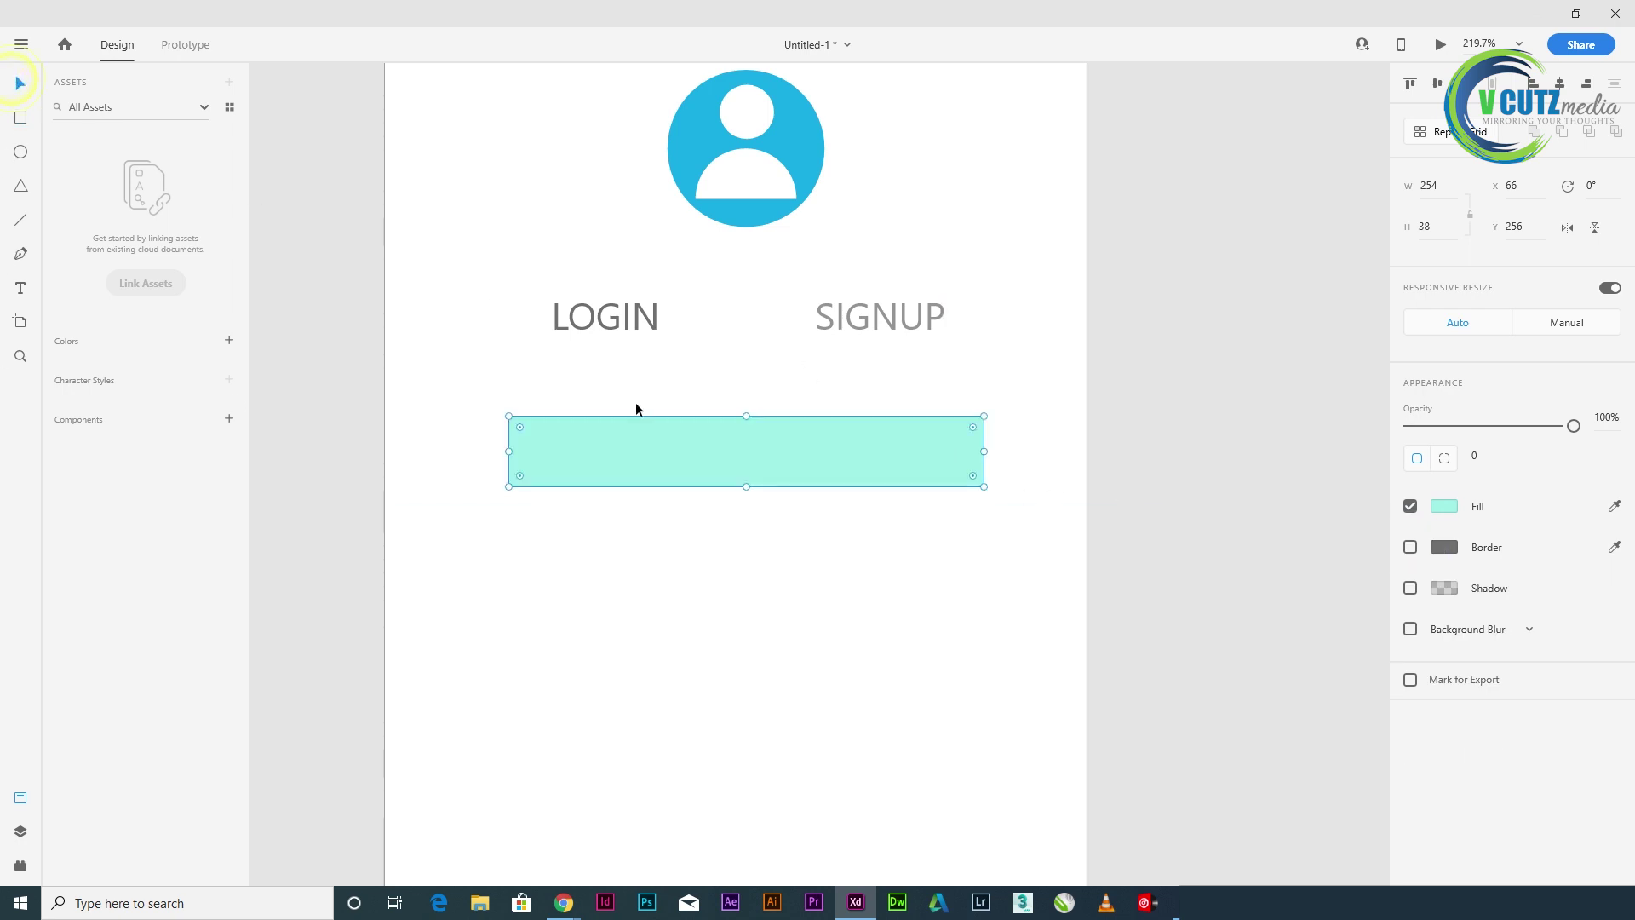
left_click(640, 427)
left_click_drag(975, 431, 951, 433)
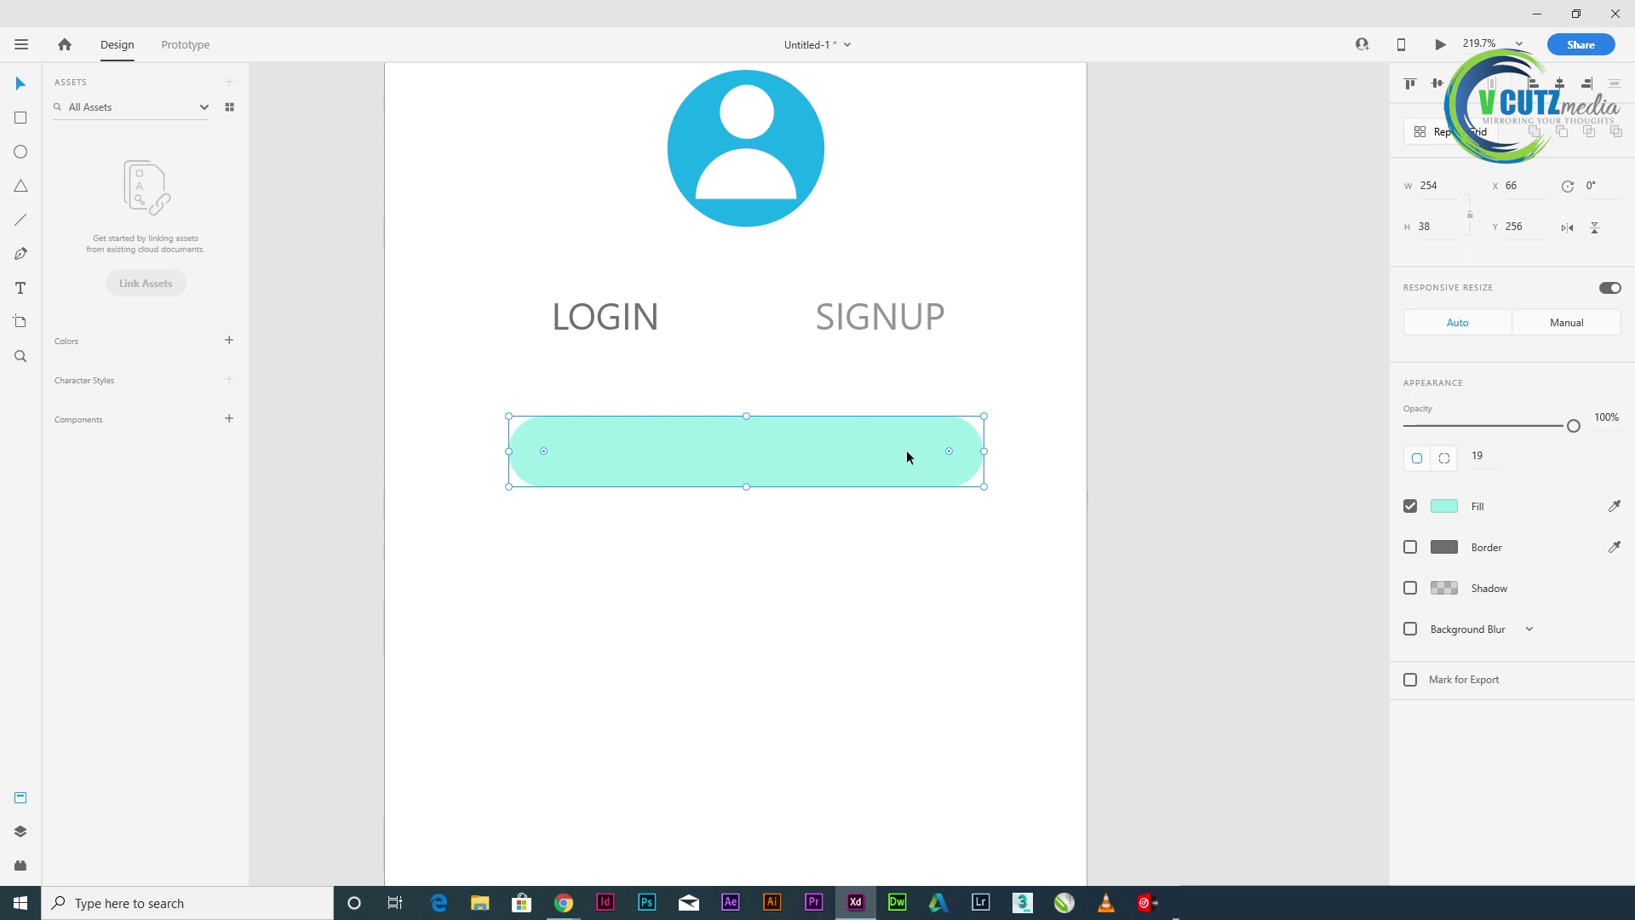
- Duplicate the rounded mint field and place the copy directly below the original
scroll(756, 598, "down", 3)
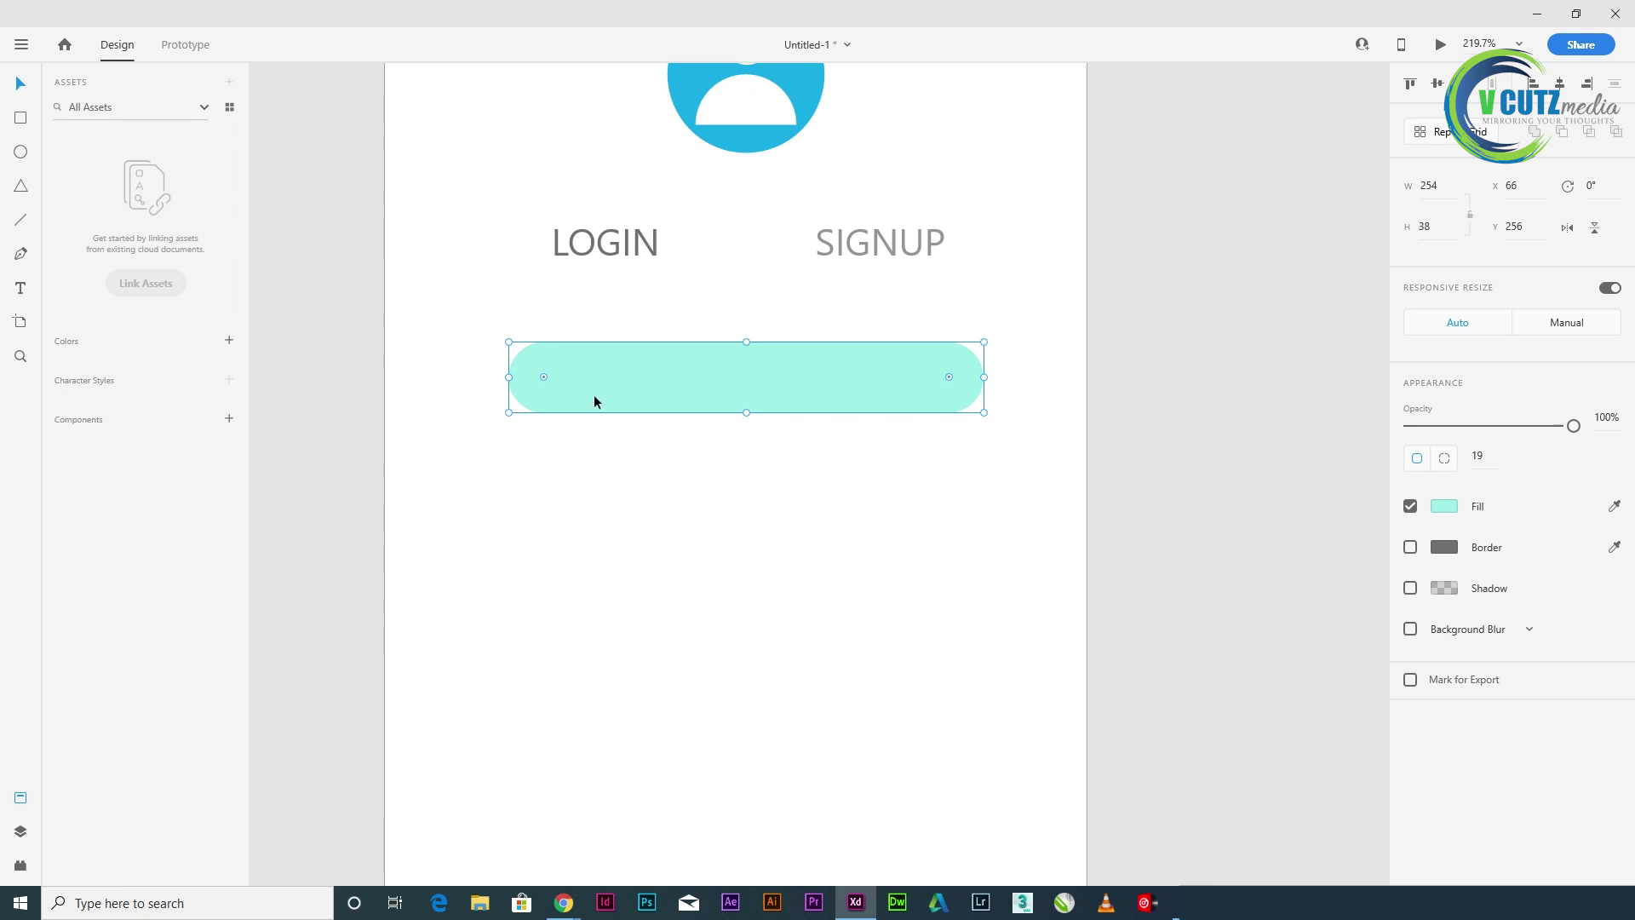
left_click_drag(595, 394, 590, 526)
left_click(827, 576)
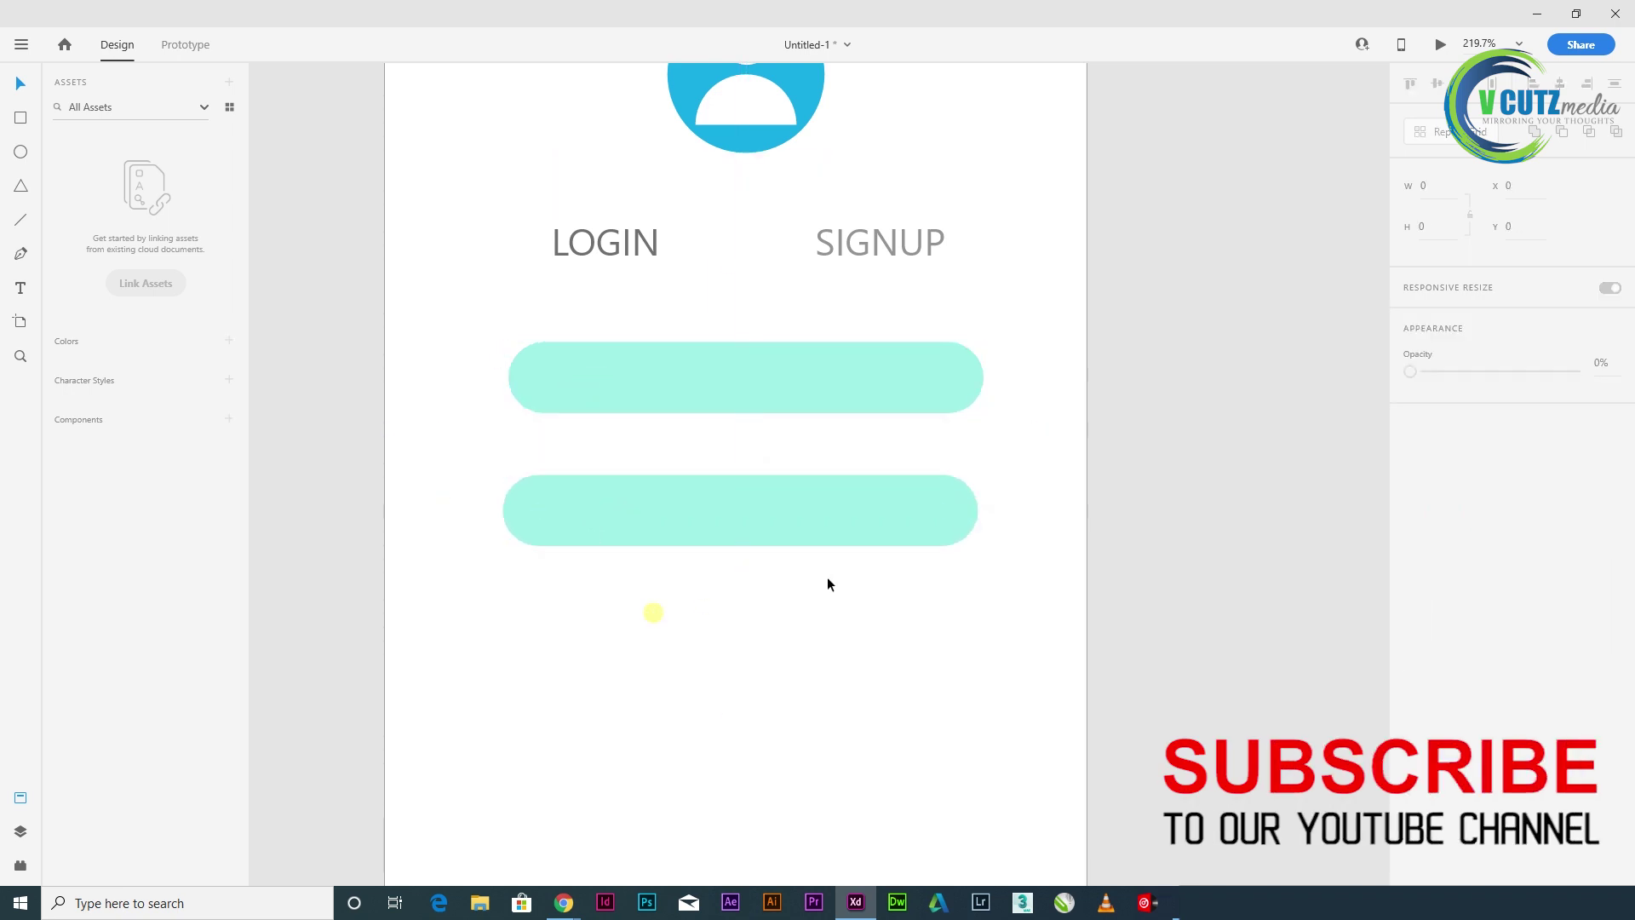
- Copy the LOGIN text onto the upper mint field and change the copy to "USERNAME"
left_click(603, 242)
left_click_drag(679, 400, 751, 382)
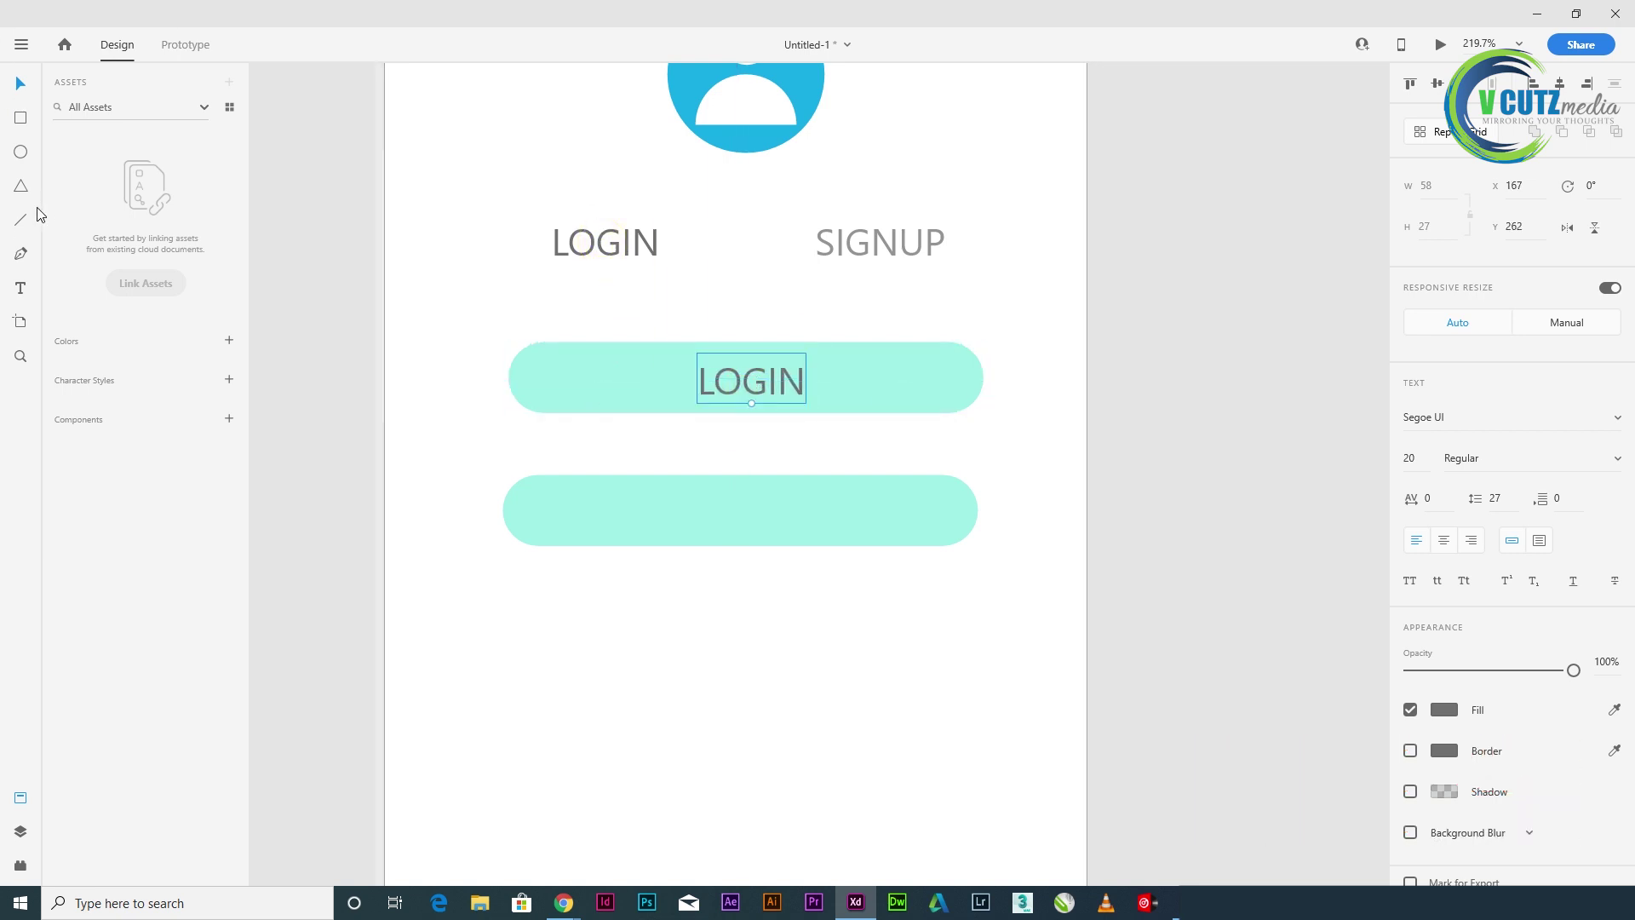
left_click(21, 288)
left_click(768, 389)
key("ctrl+a")
key("BackSpace")
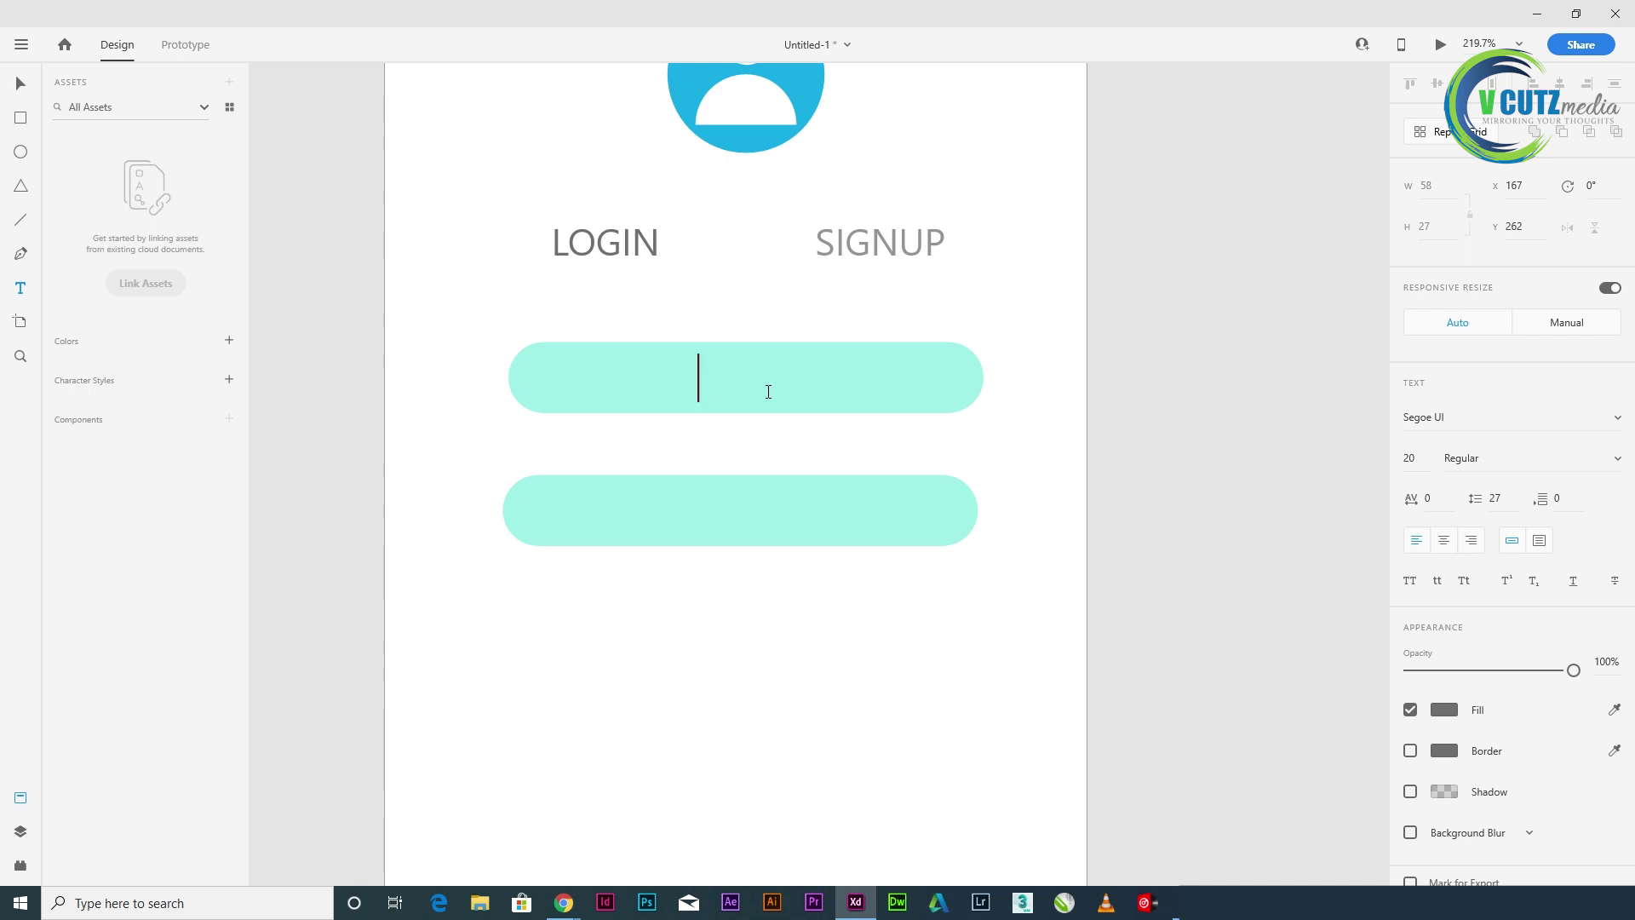
type("USERNAME")
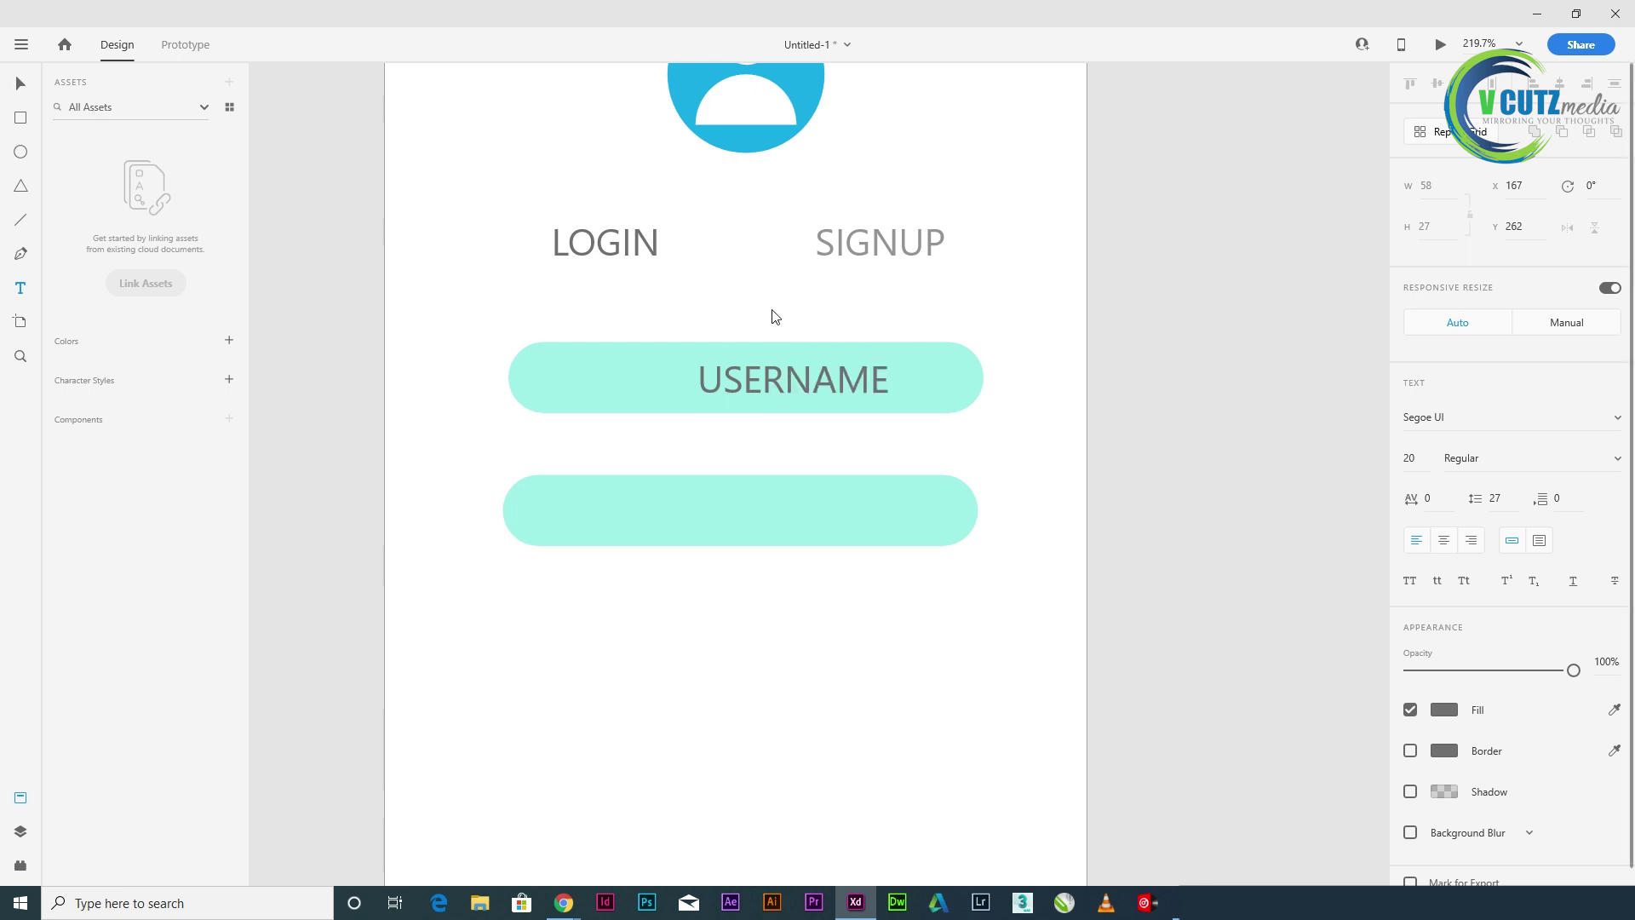
- Recolor the USERNAME text to the muted grayish pink #B4A1A1
key("ctrl+a")
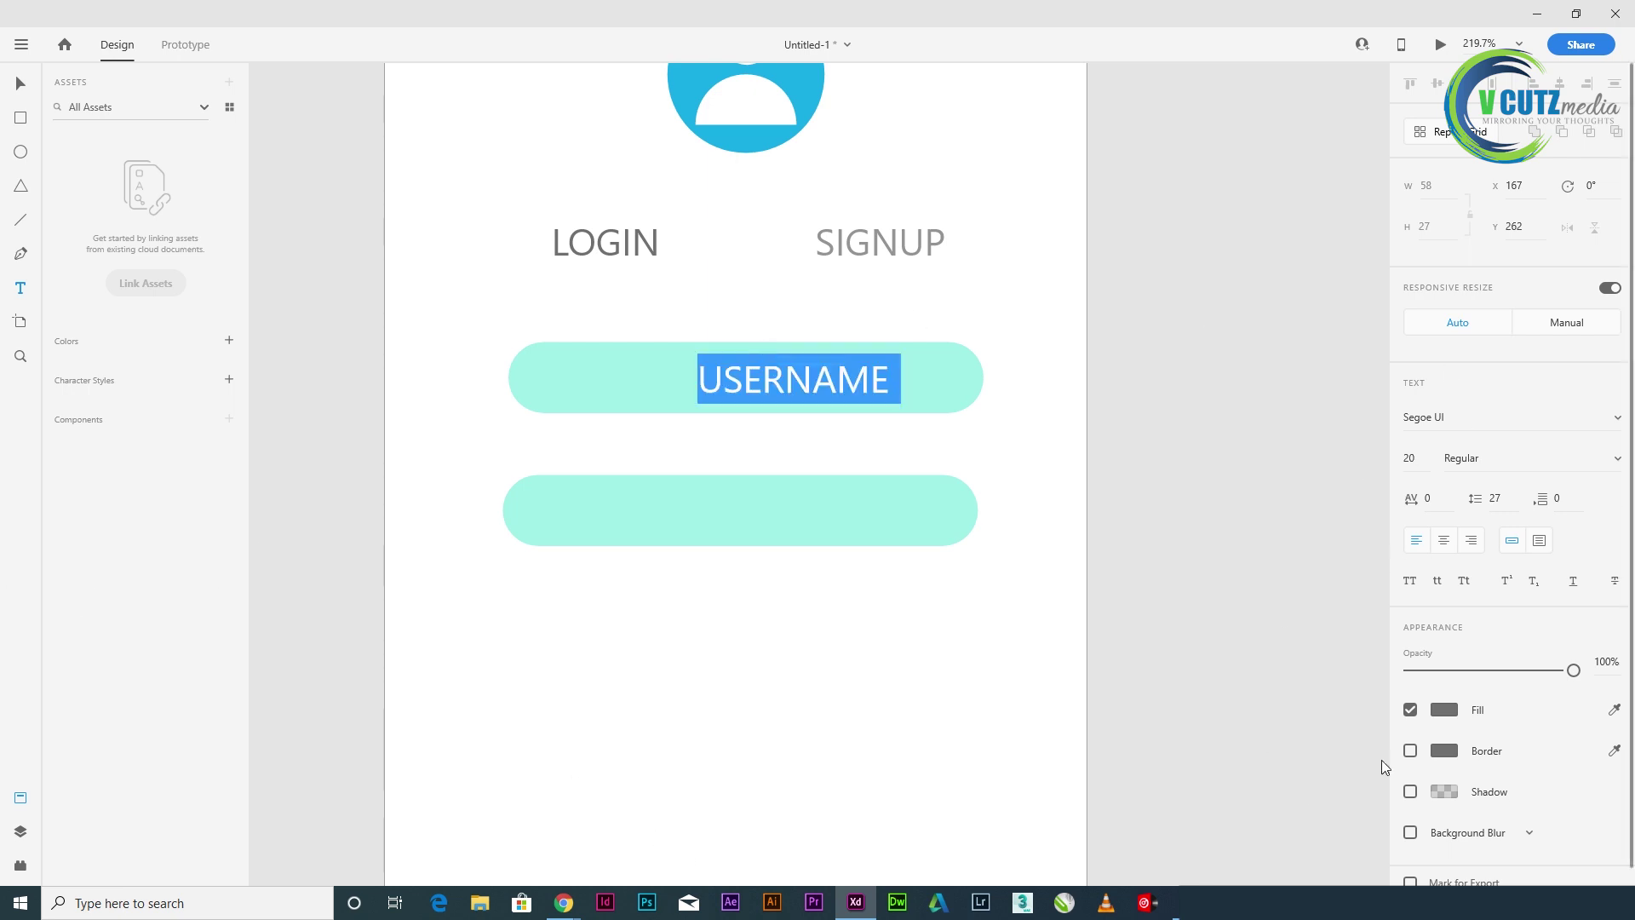
left_click(1444, 710)
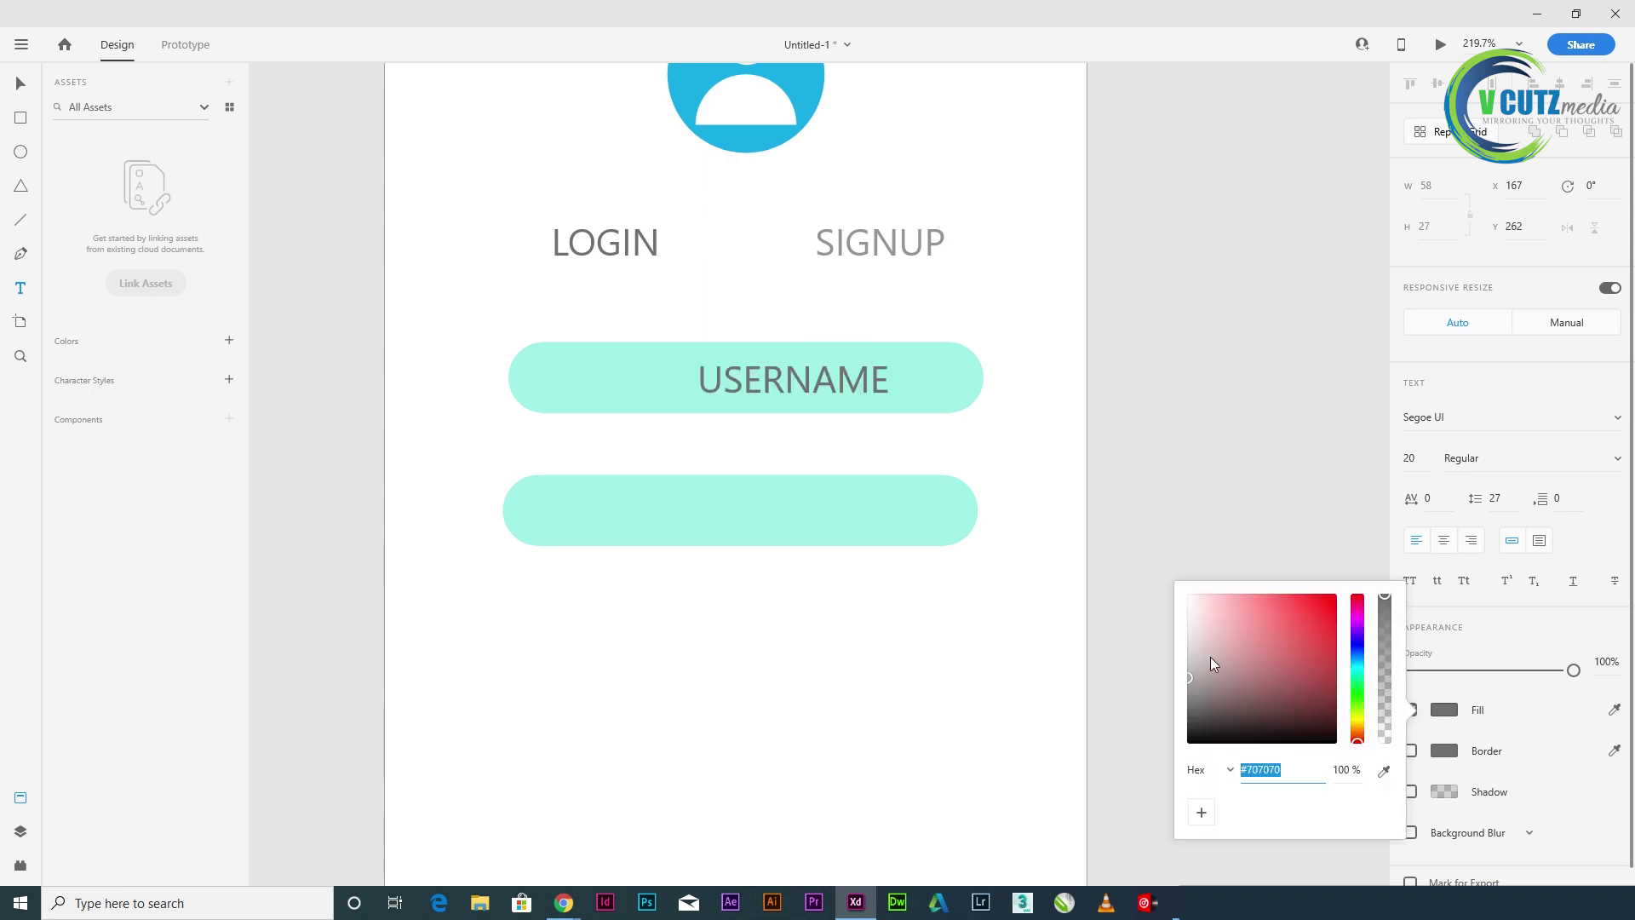
left_click(1203, 637)
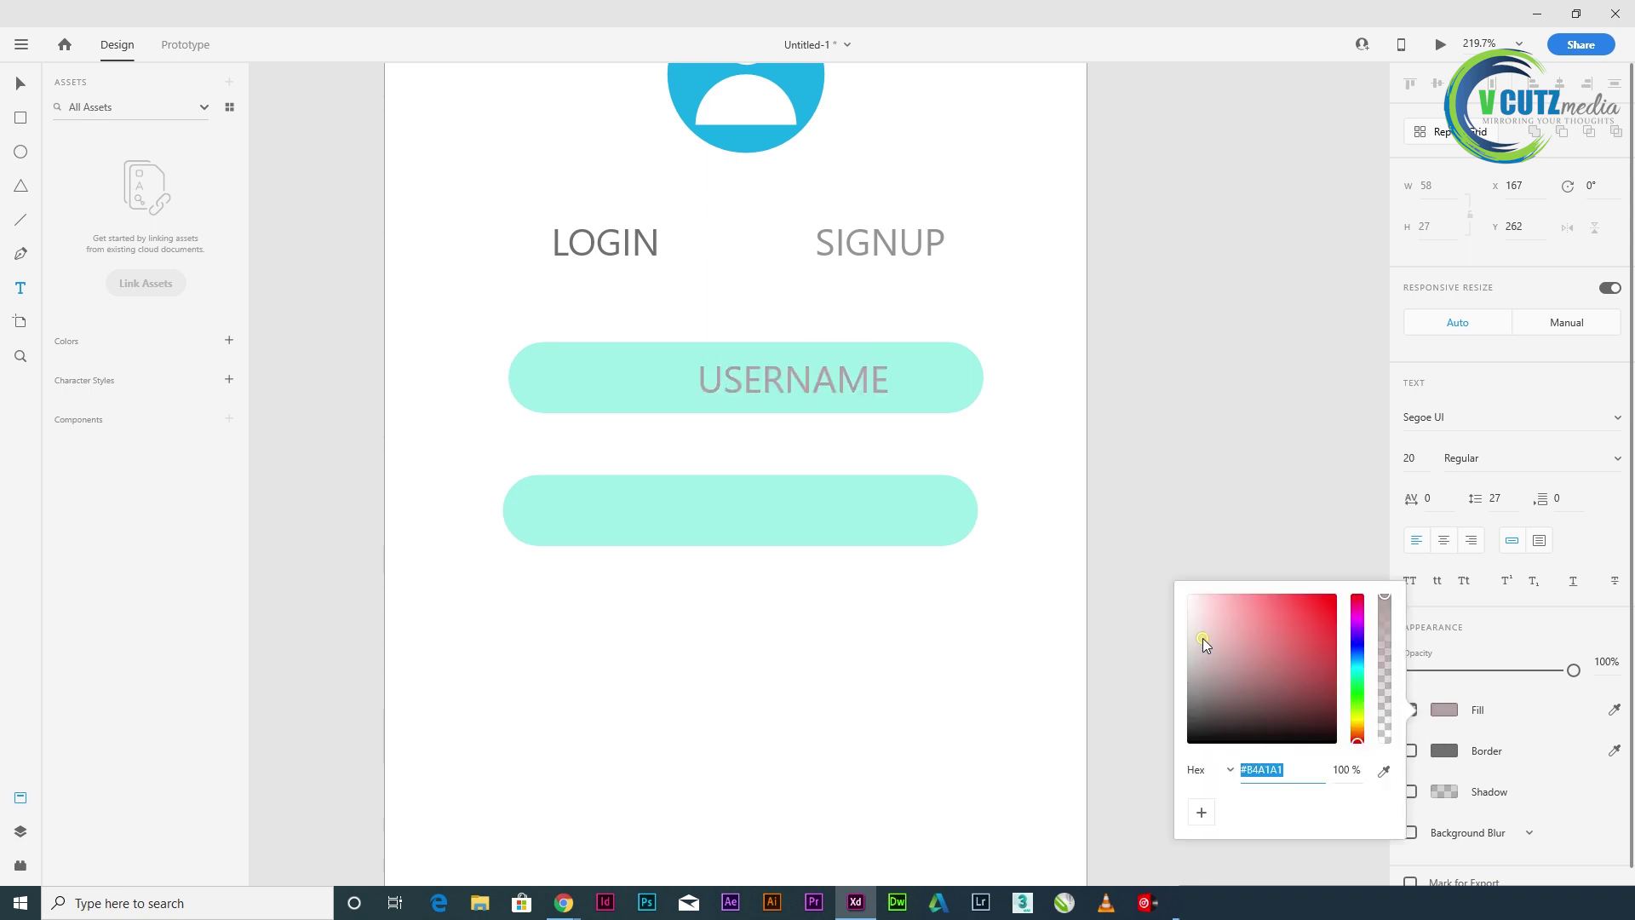
left_click(18, 84)
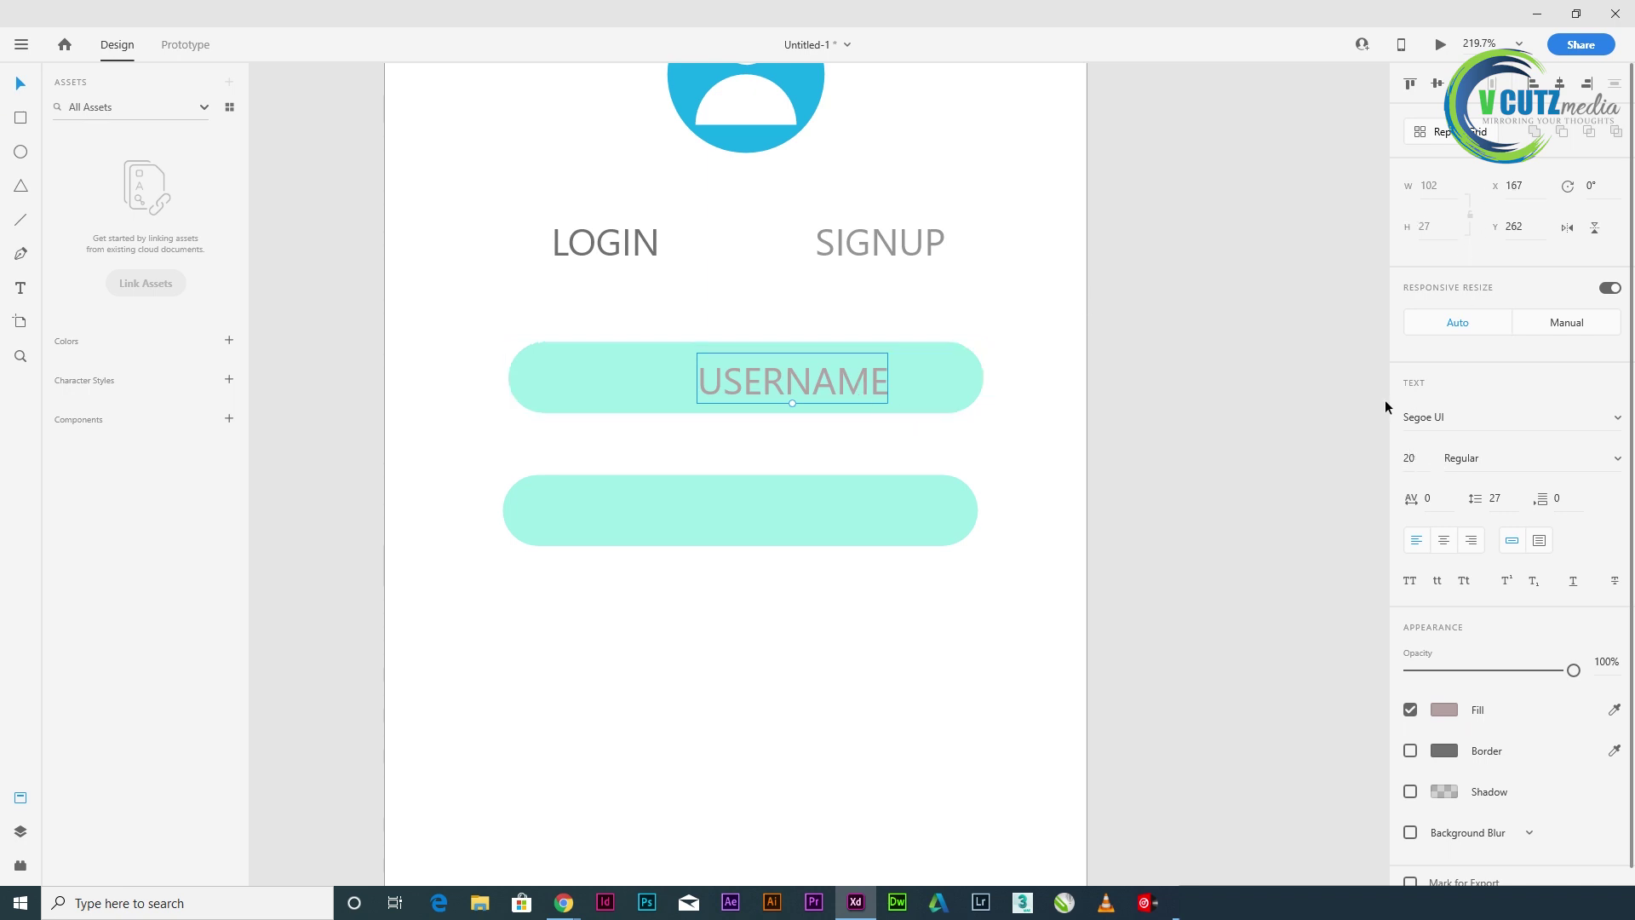
left_click(754, 383)
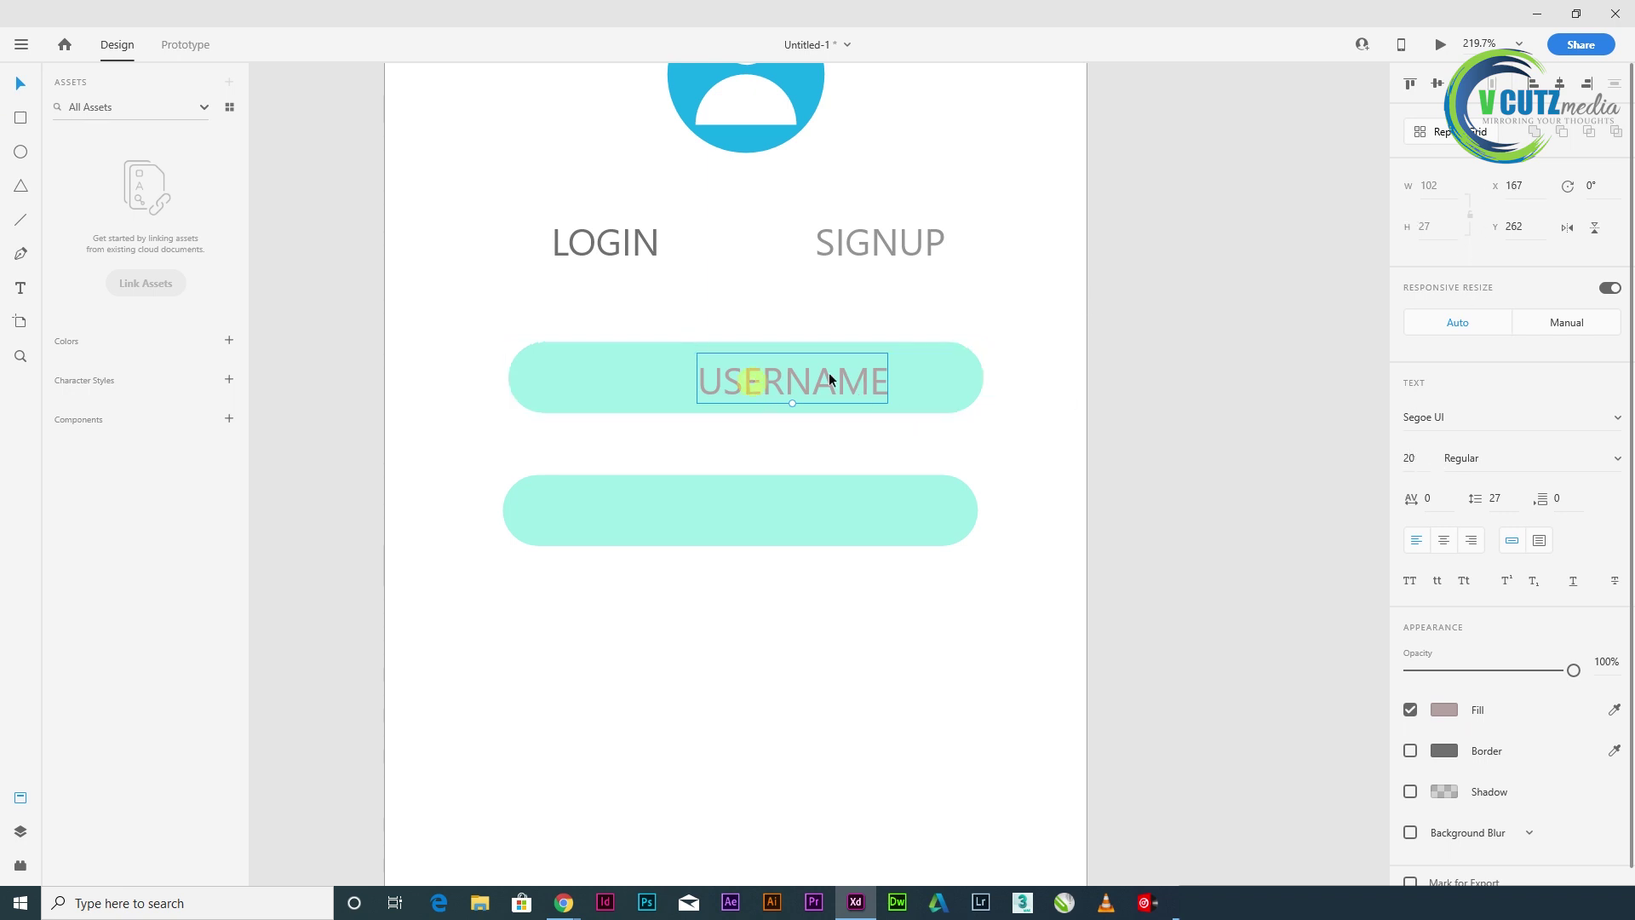
left_click(887, 359)
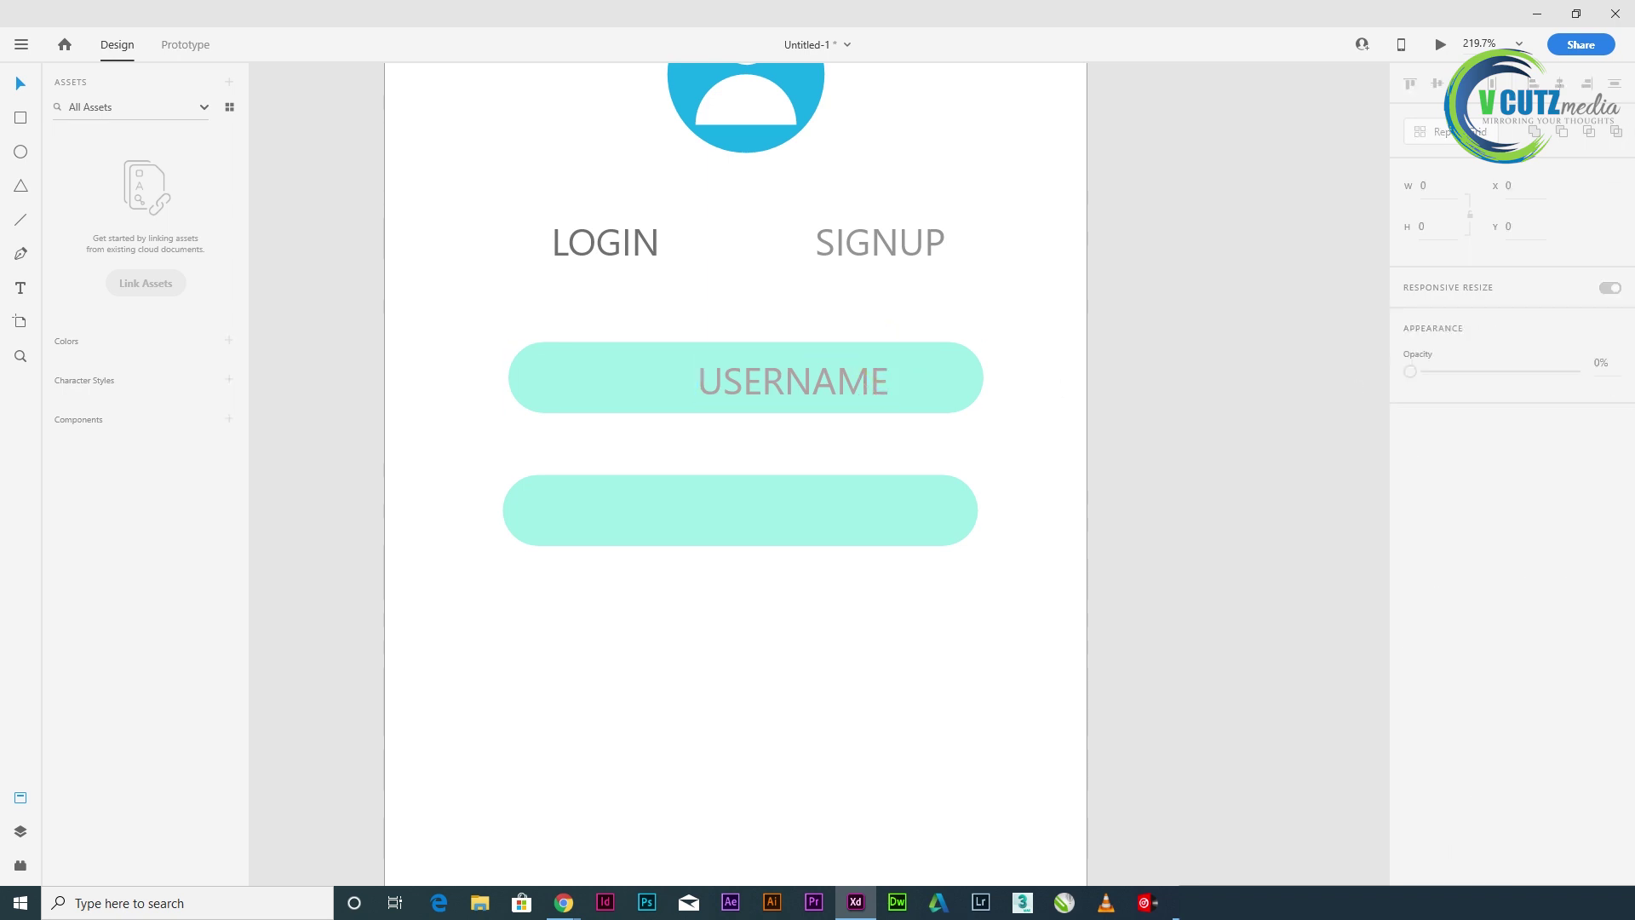
- Reduce the USERNAME text's font size to 14
left_click(814, 383)
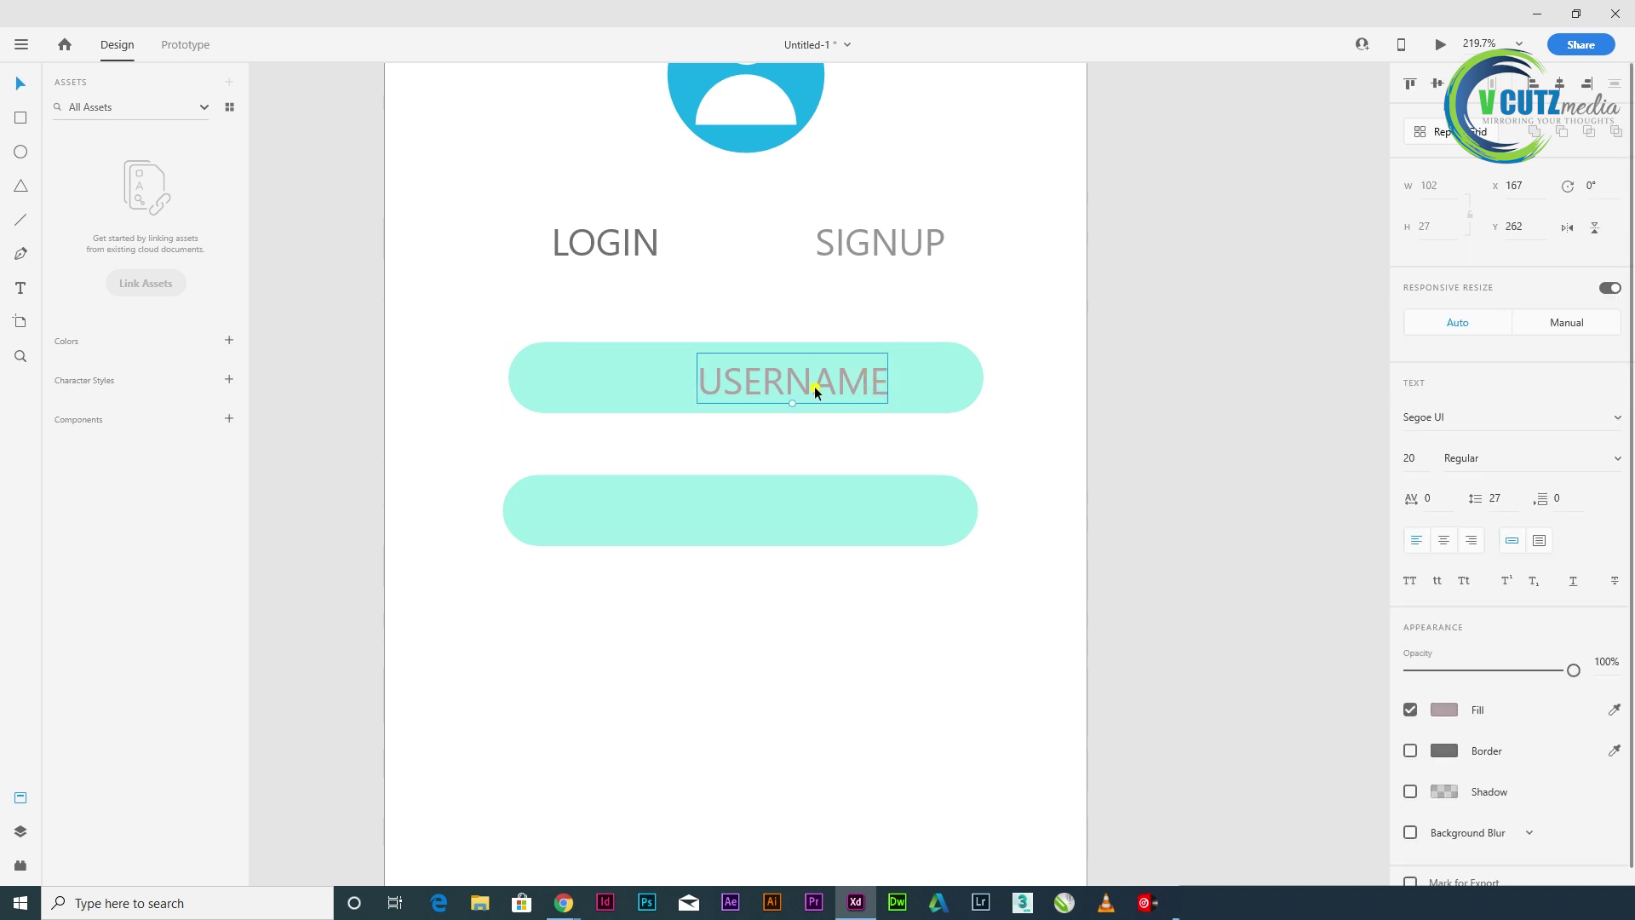
left_click(1411, 457)
type("15")
key("Return")
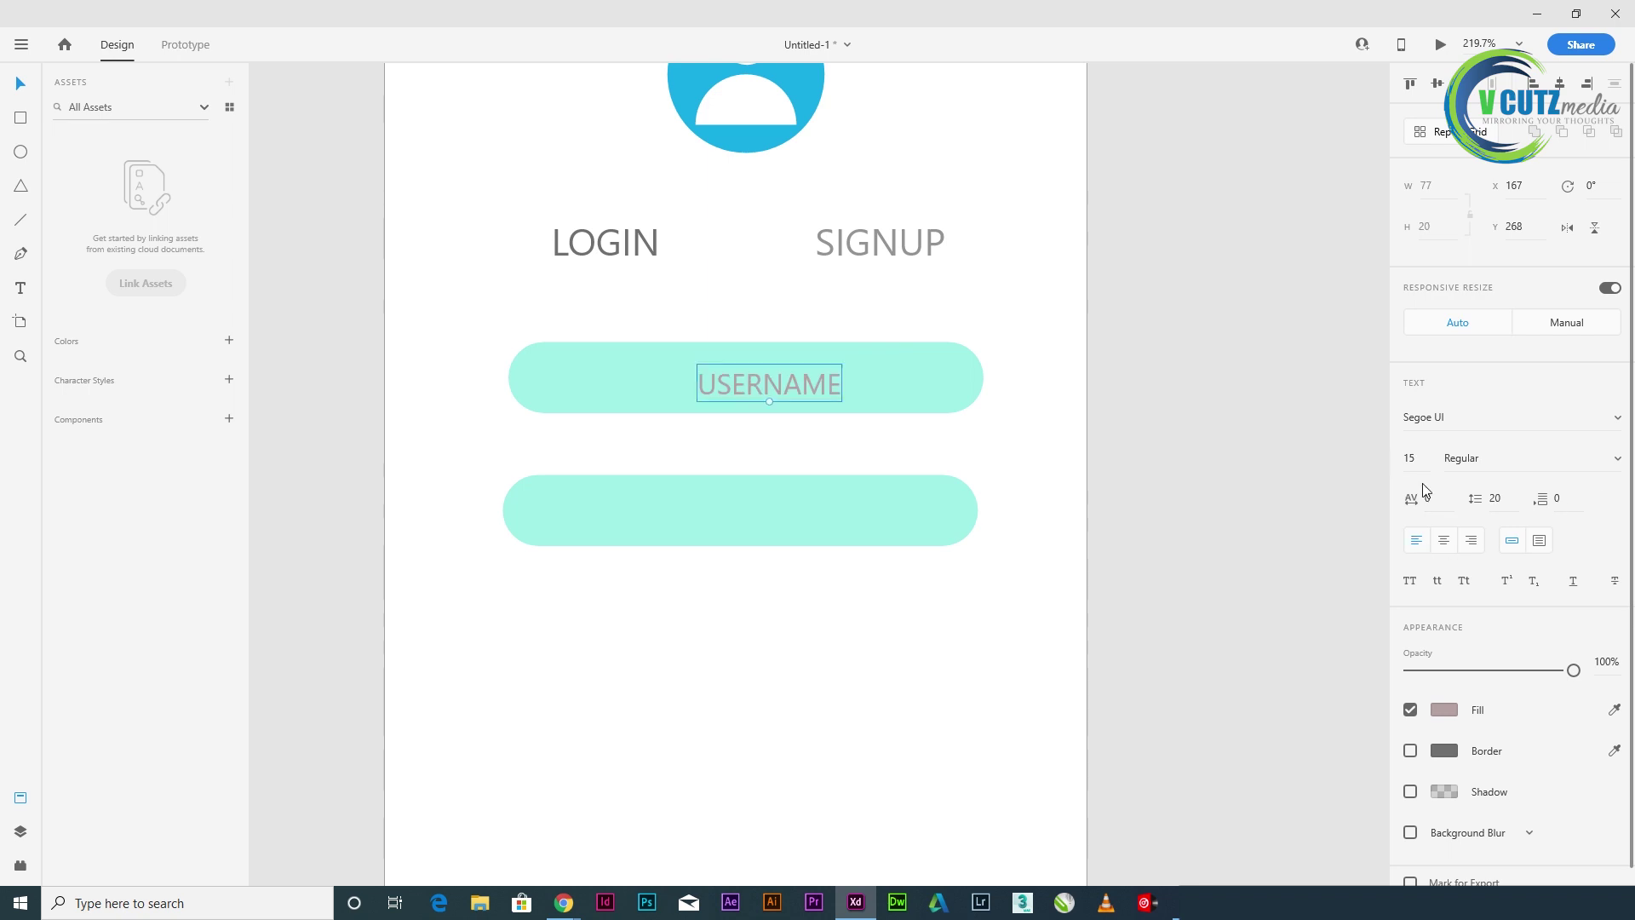
left_click(1410, 458)
type("1")
left_click(1227, 526)
- Copy the USERNAME text onto the lower mint field and change the copy to "PASSWORD"
left_click_drag(742, 382, 727, 504)
left_click(20, 288)
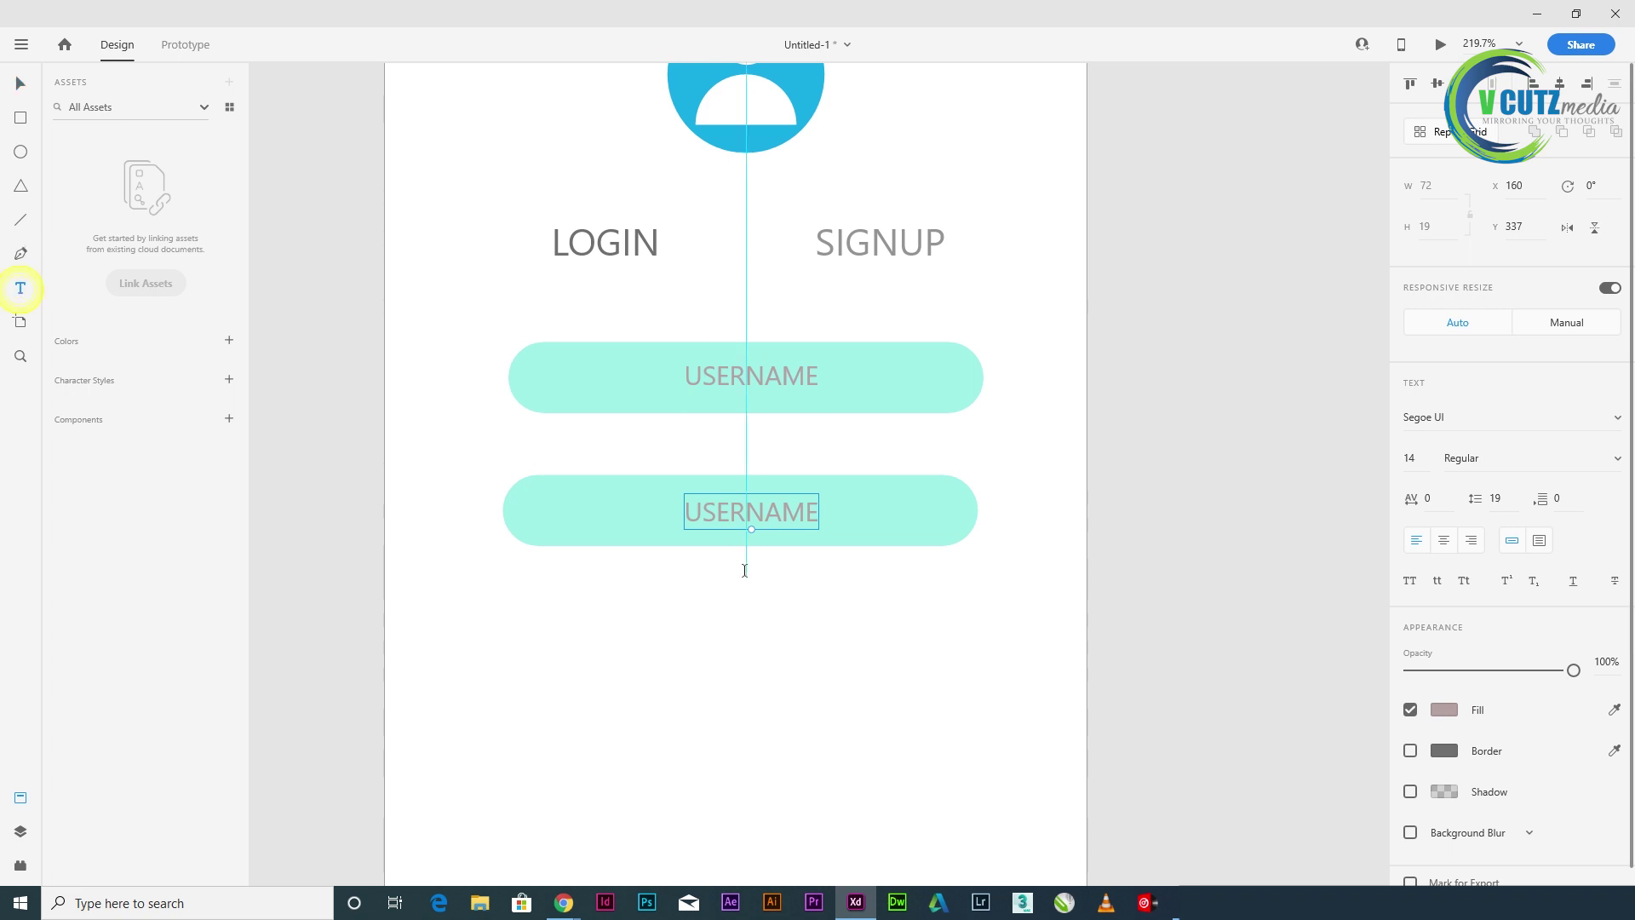
double_click(748, 513)
key("BackSpace")
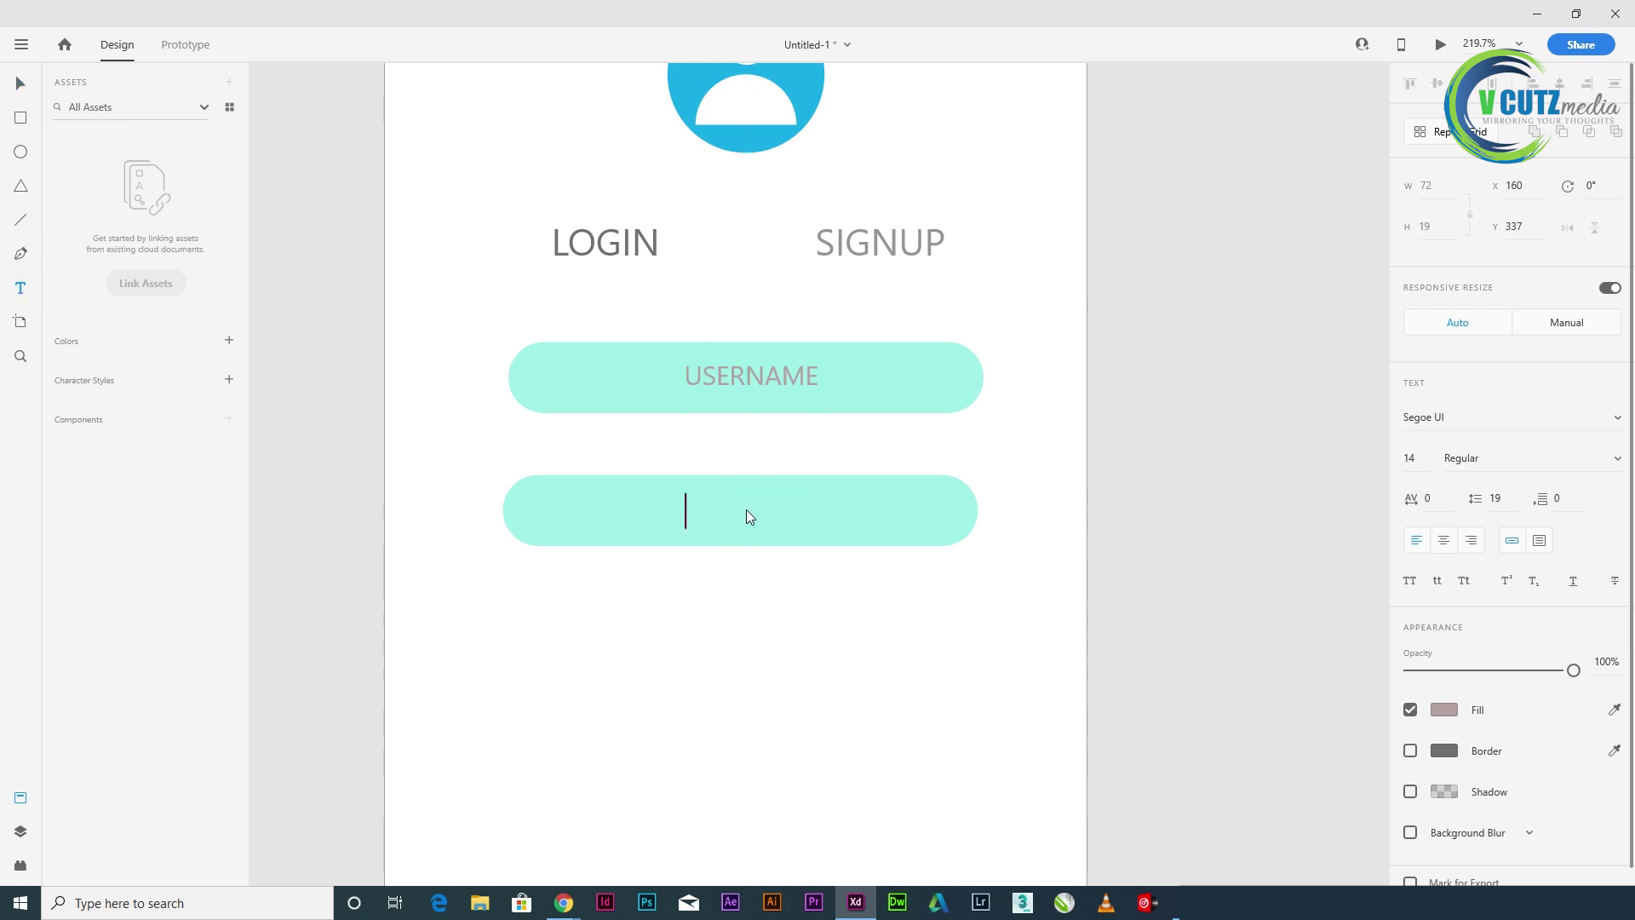
type("PASSWORD")
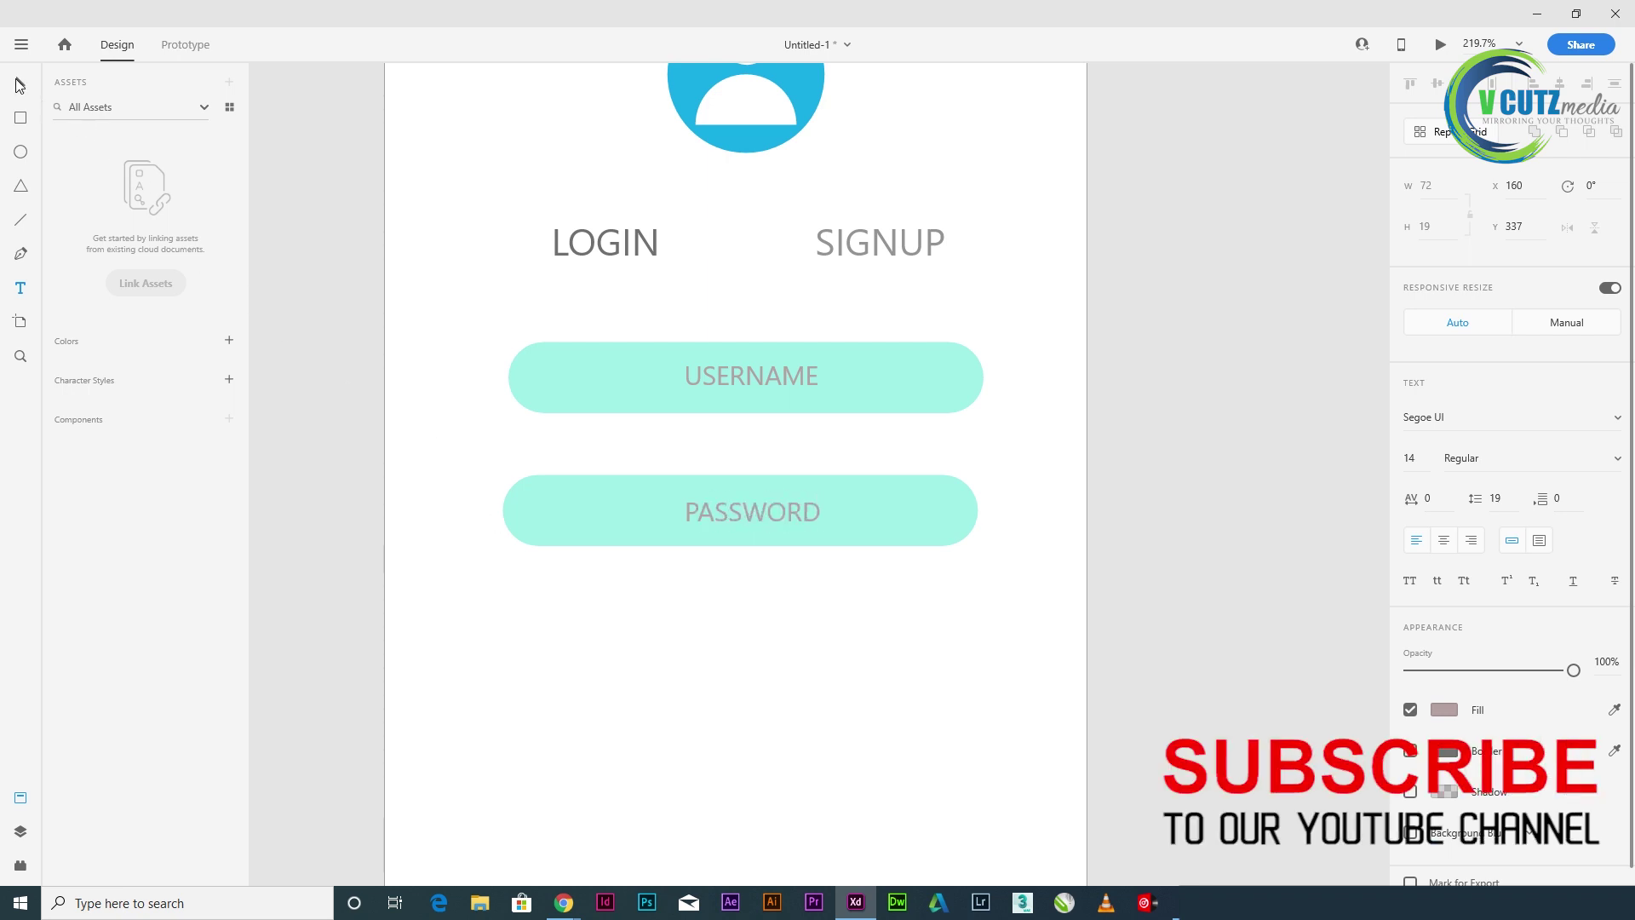
key("Escape")
left_click(825, 686)
- Align both mint fields and their USERNAME and PASSWORD labels on a common horizontal center
scroll(782, 697, "down", 1)
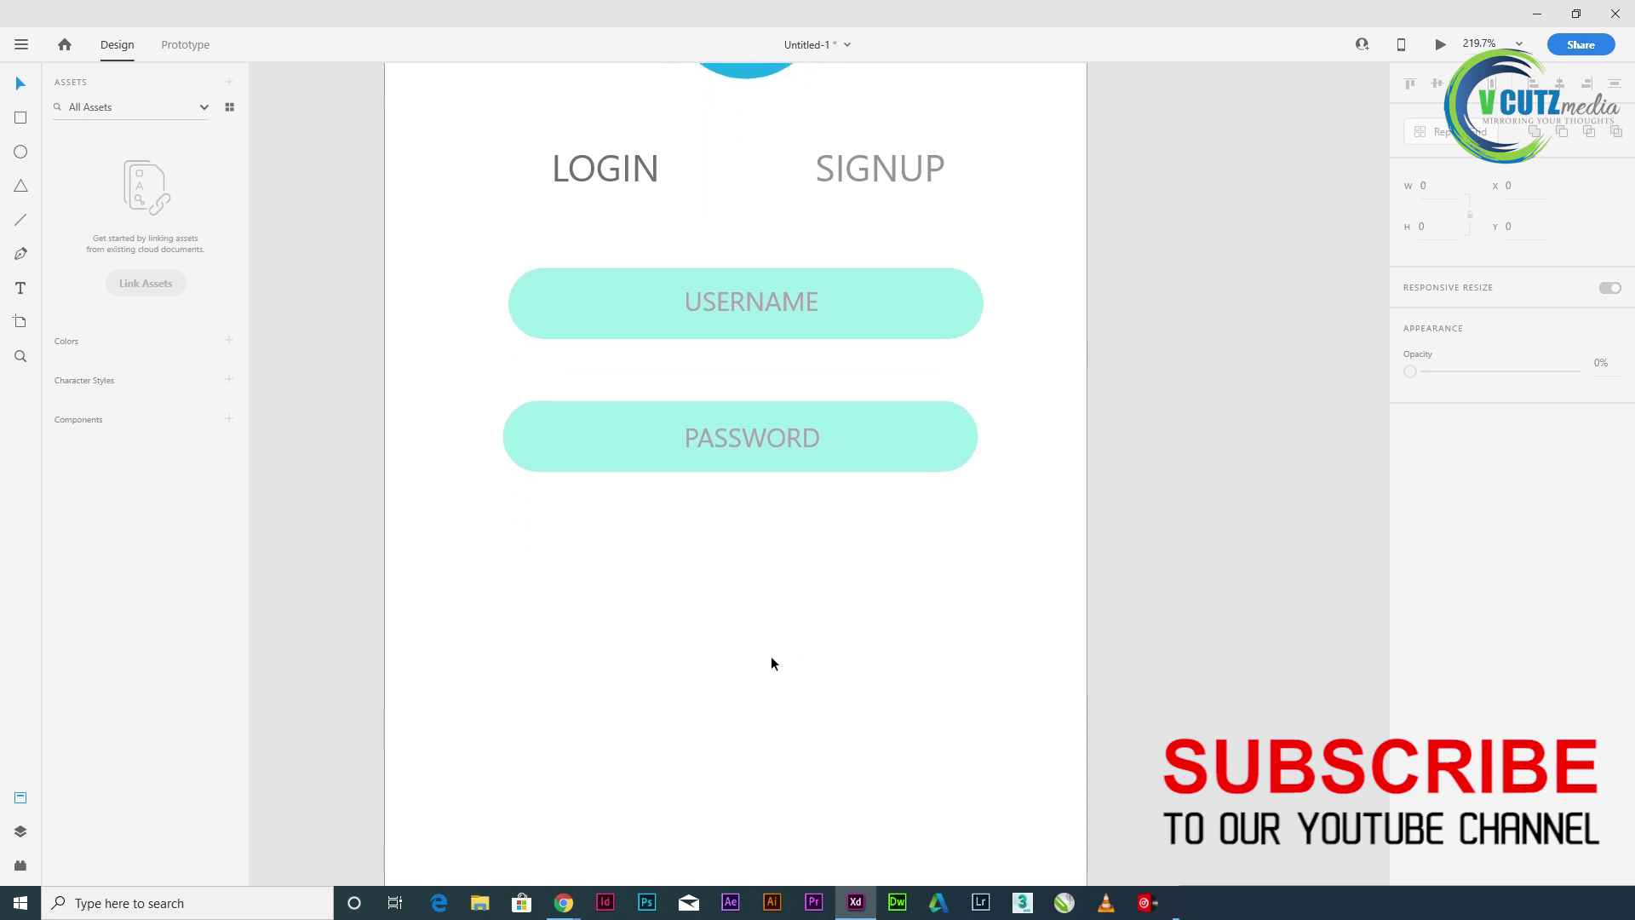
left_click_drag(566, 242, 822, 528)
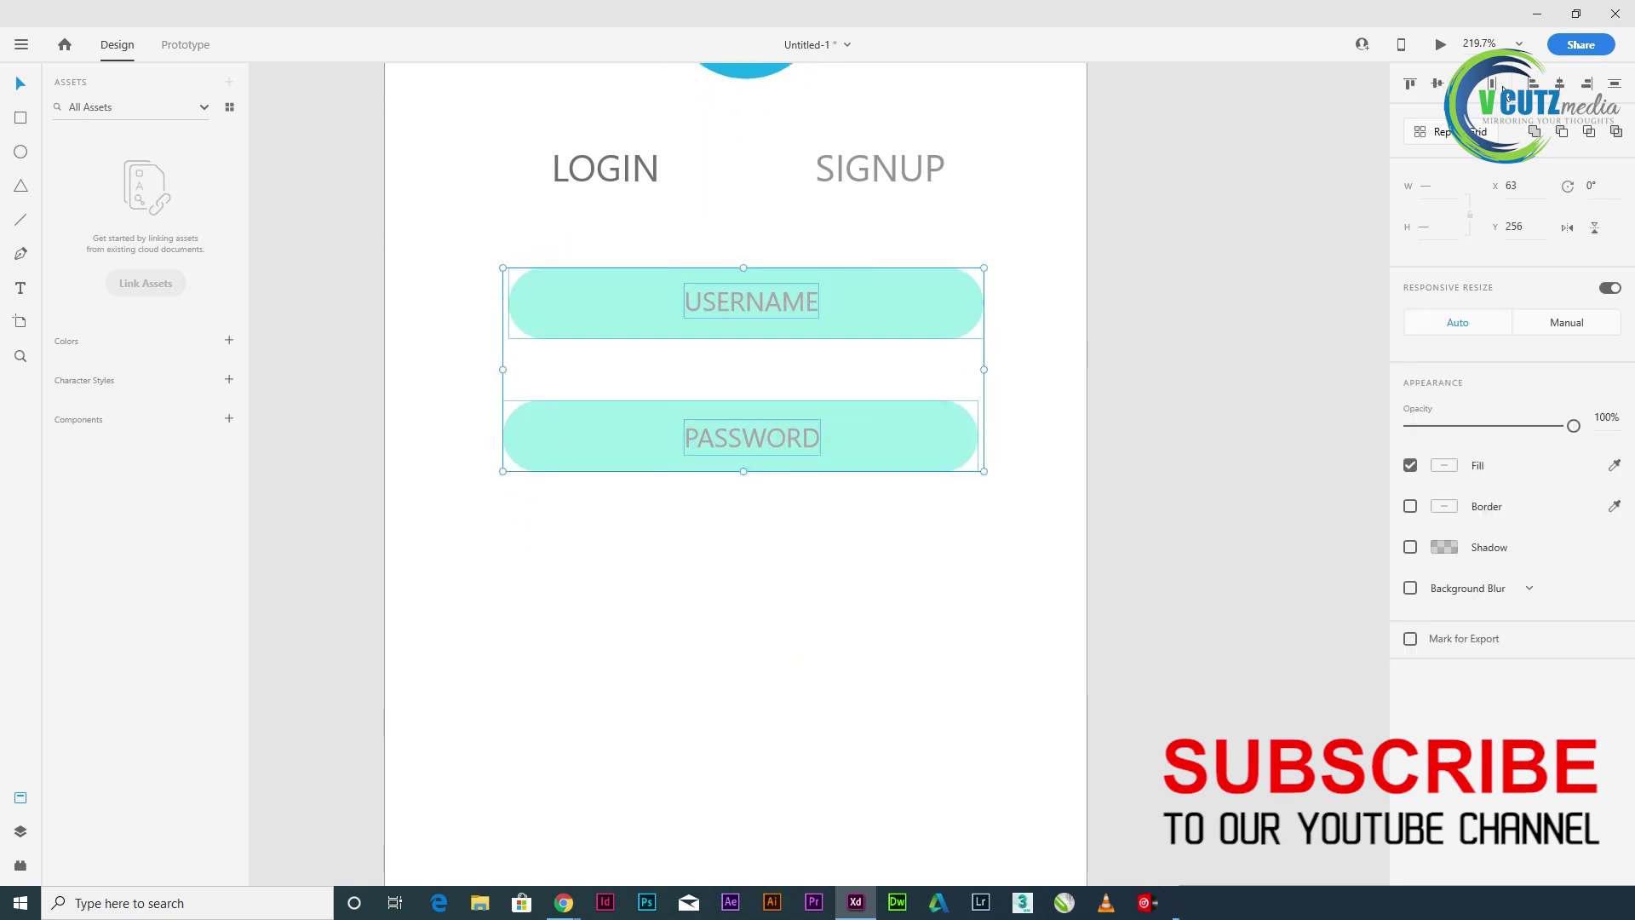
left_click(1561, 84)
left_click(1162, 544)
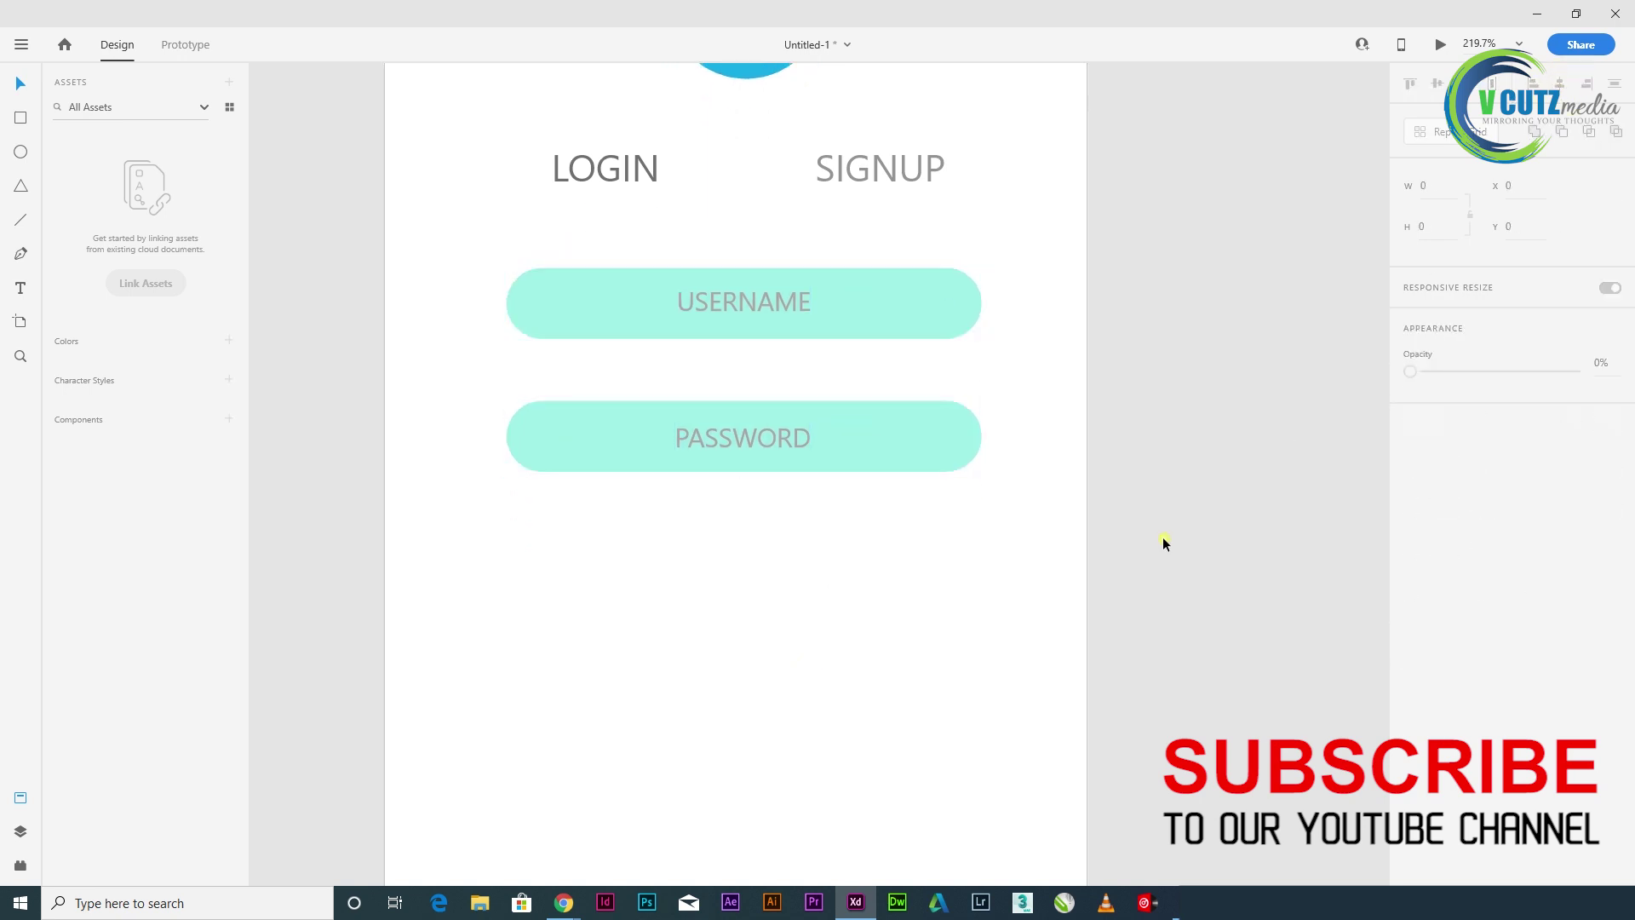
- Move the profile icon, LOGIN and SIGNUP labels, and both labeled fields up together to Y 38
scroll(717, 732, "down", 1)
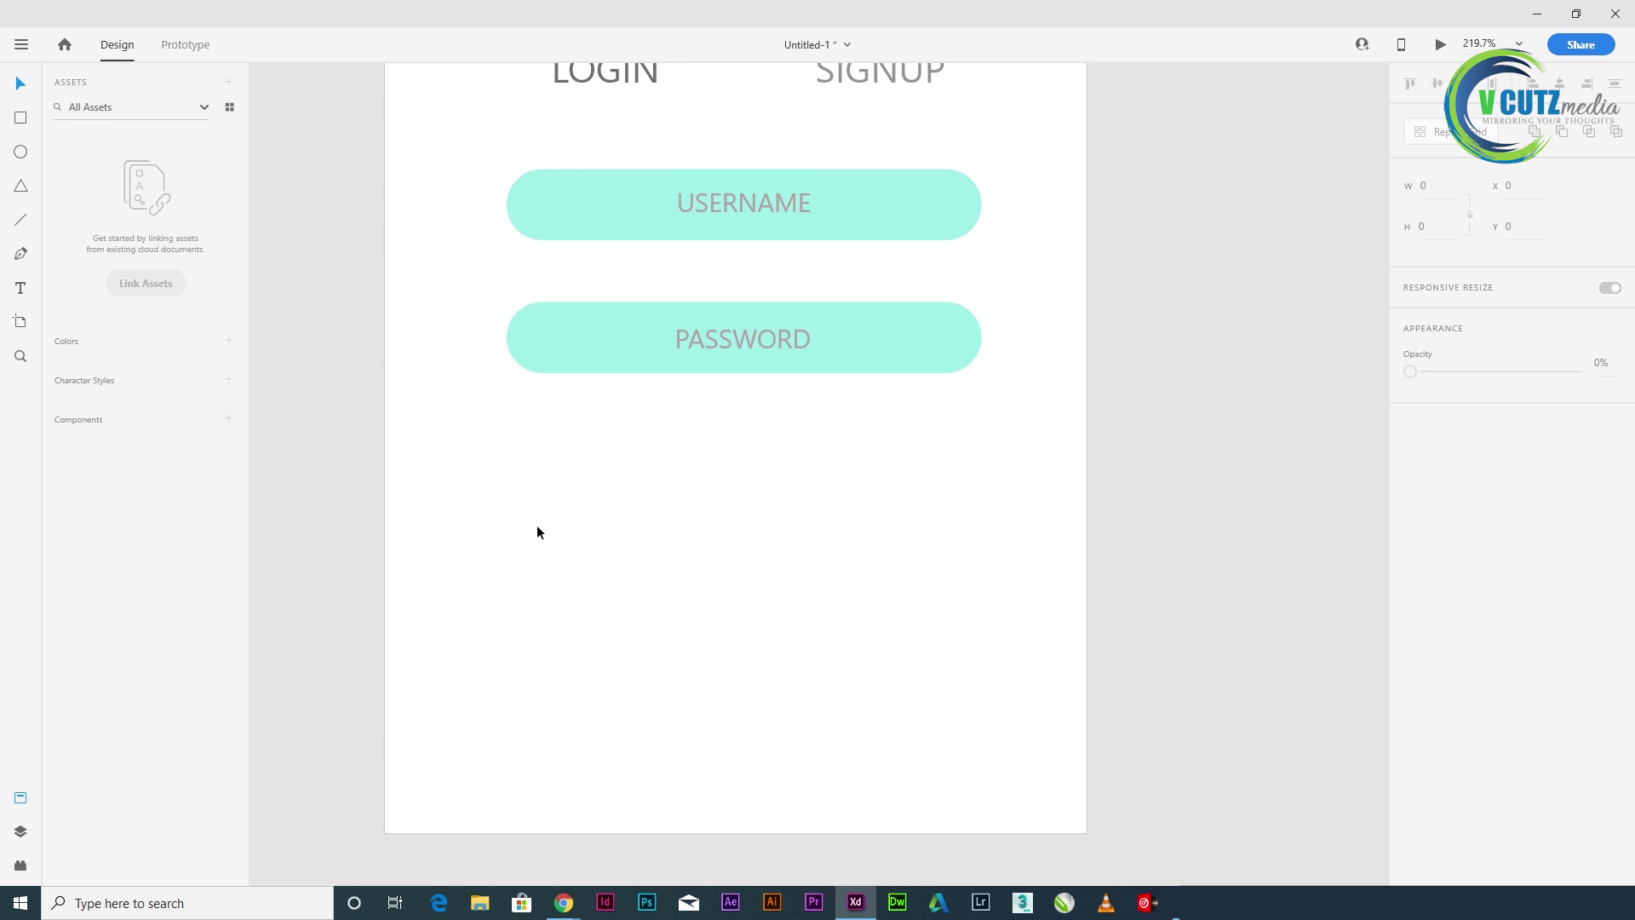
scroll(718, 514, "up", 5)
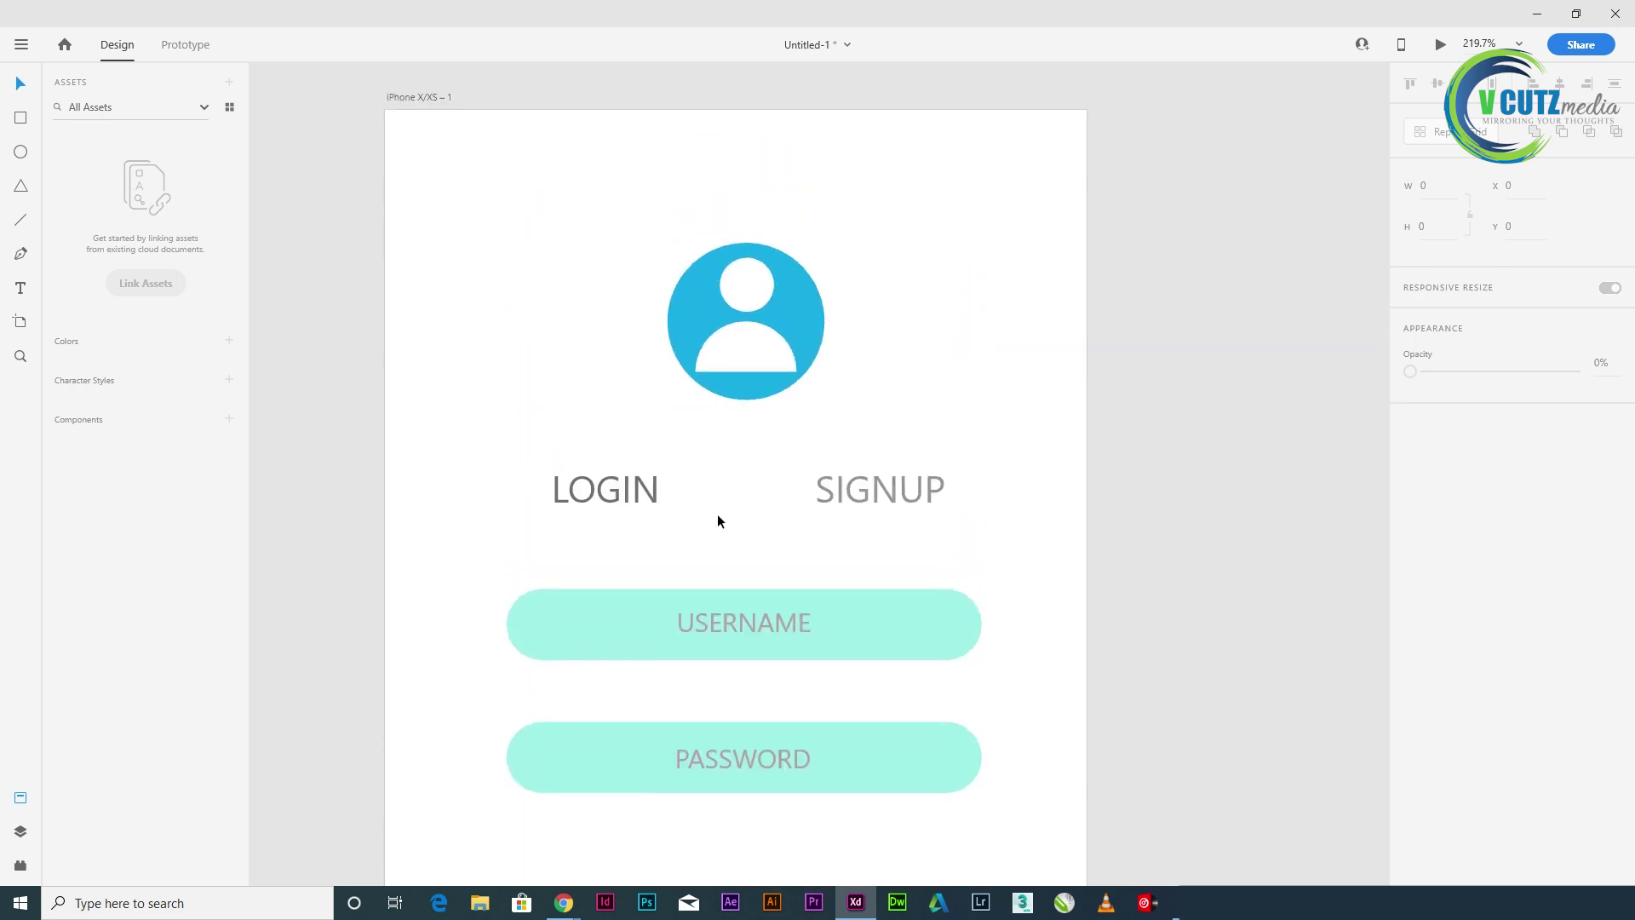
left_click_drag(460, 259, 1013, 834)
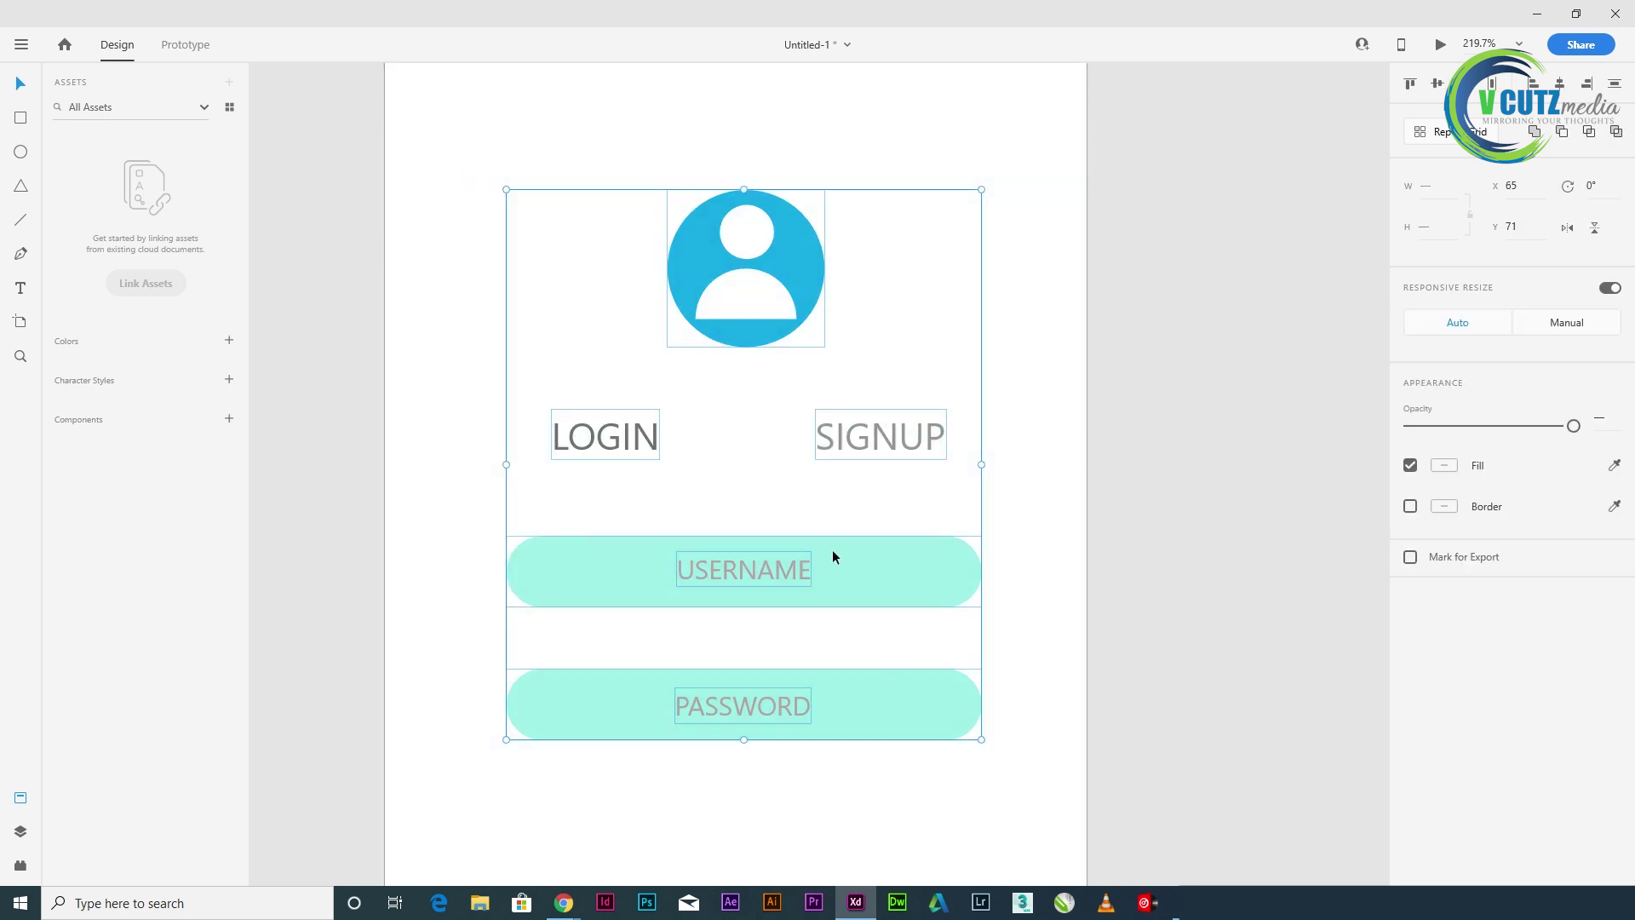
key("Up")
key("Up")
key("Up")
key("Up")
key("Up")
key("Up")
key("Up")
key("Up")
key("Up")
key("Up")
key("Up")
key("Up")
key("Up")
key("Up")
key("Up")
key("Up")
key("Up")
key("Up")
key("Up")
key("Up")
scroll(833, 555, "up", 1)
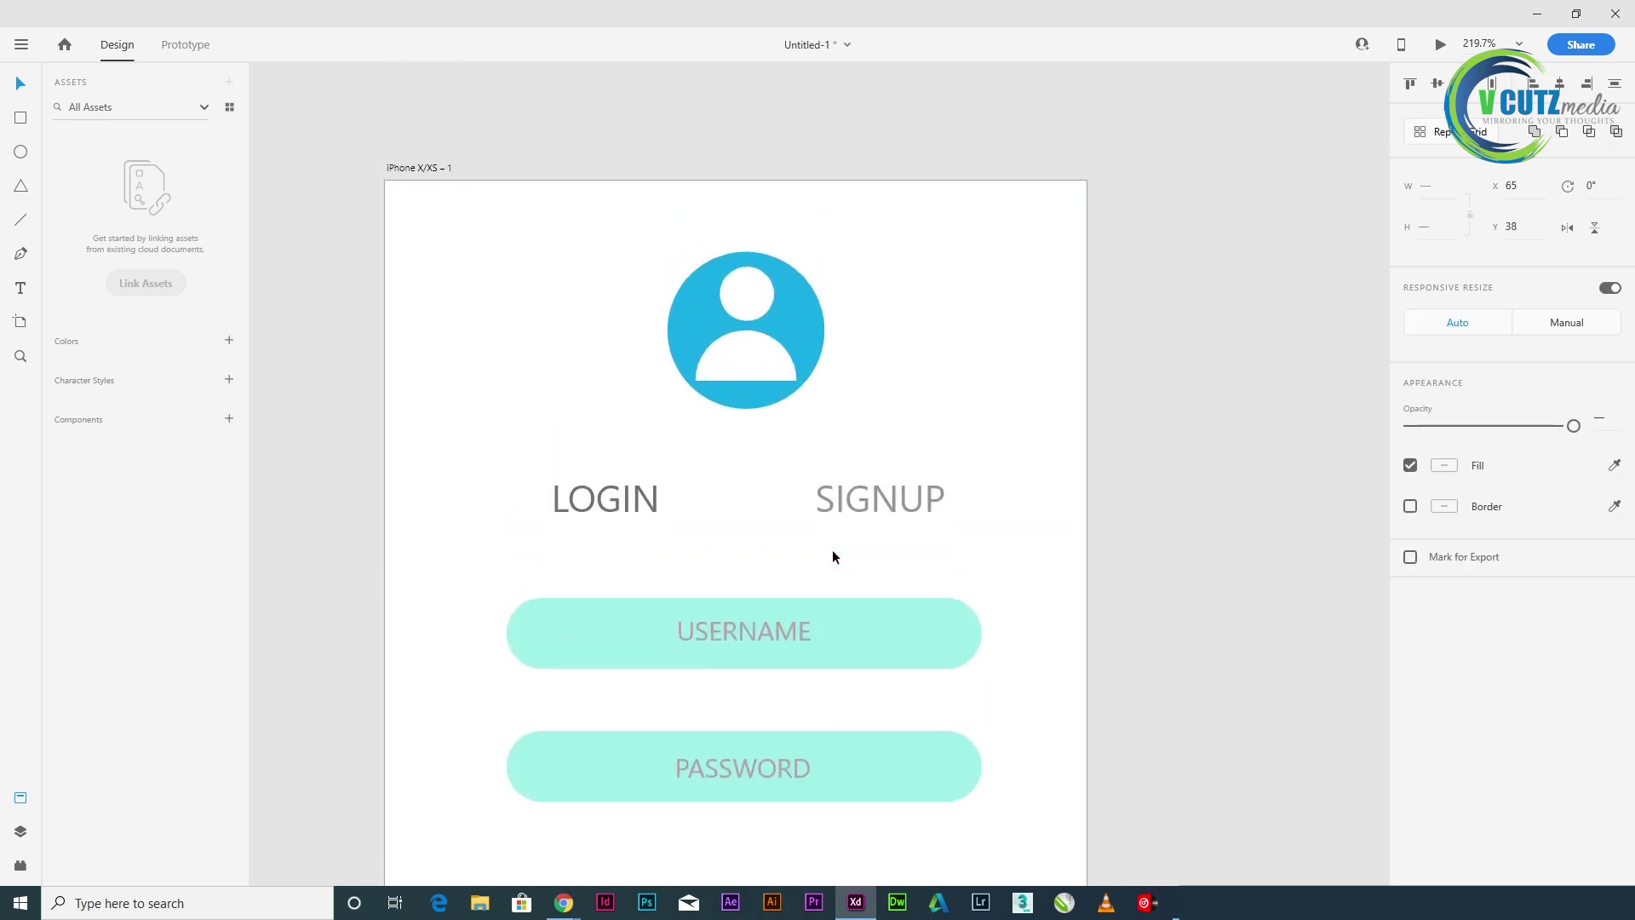
scroll(831, 555, "down", 4)
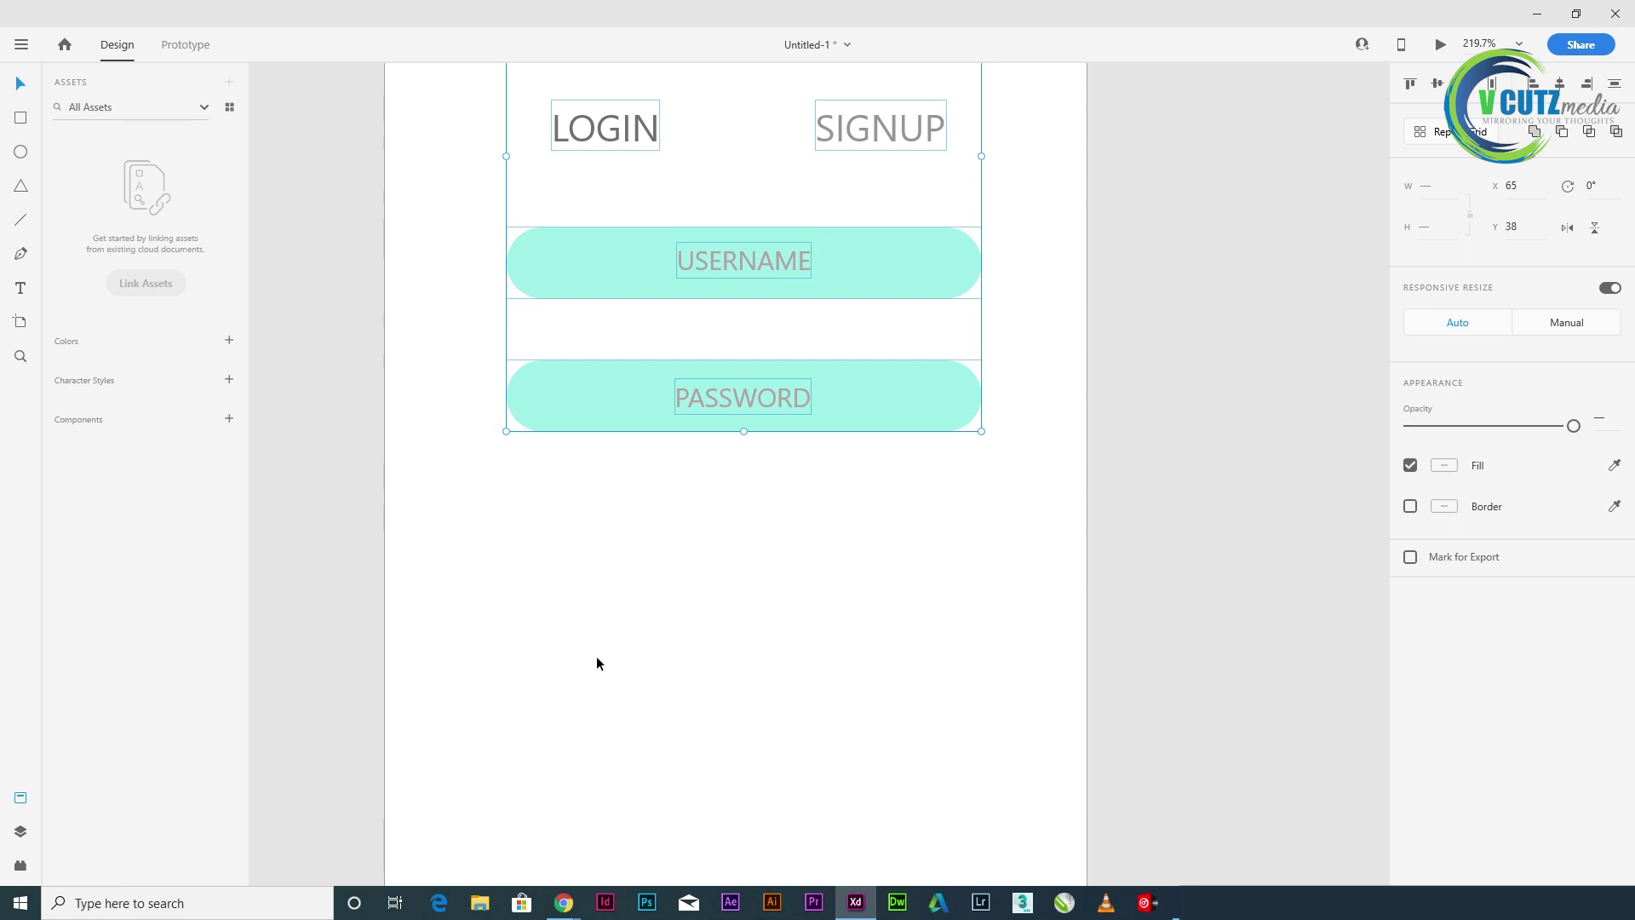
left_click(598, 661)
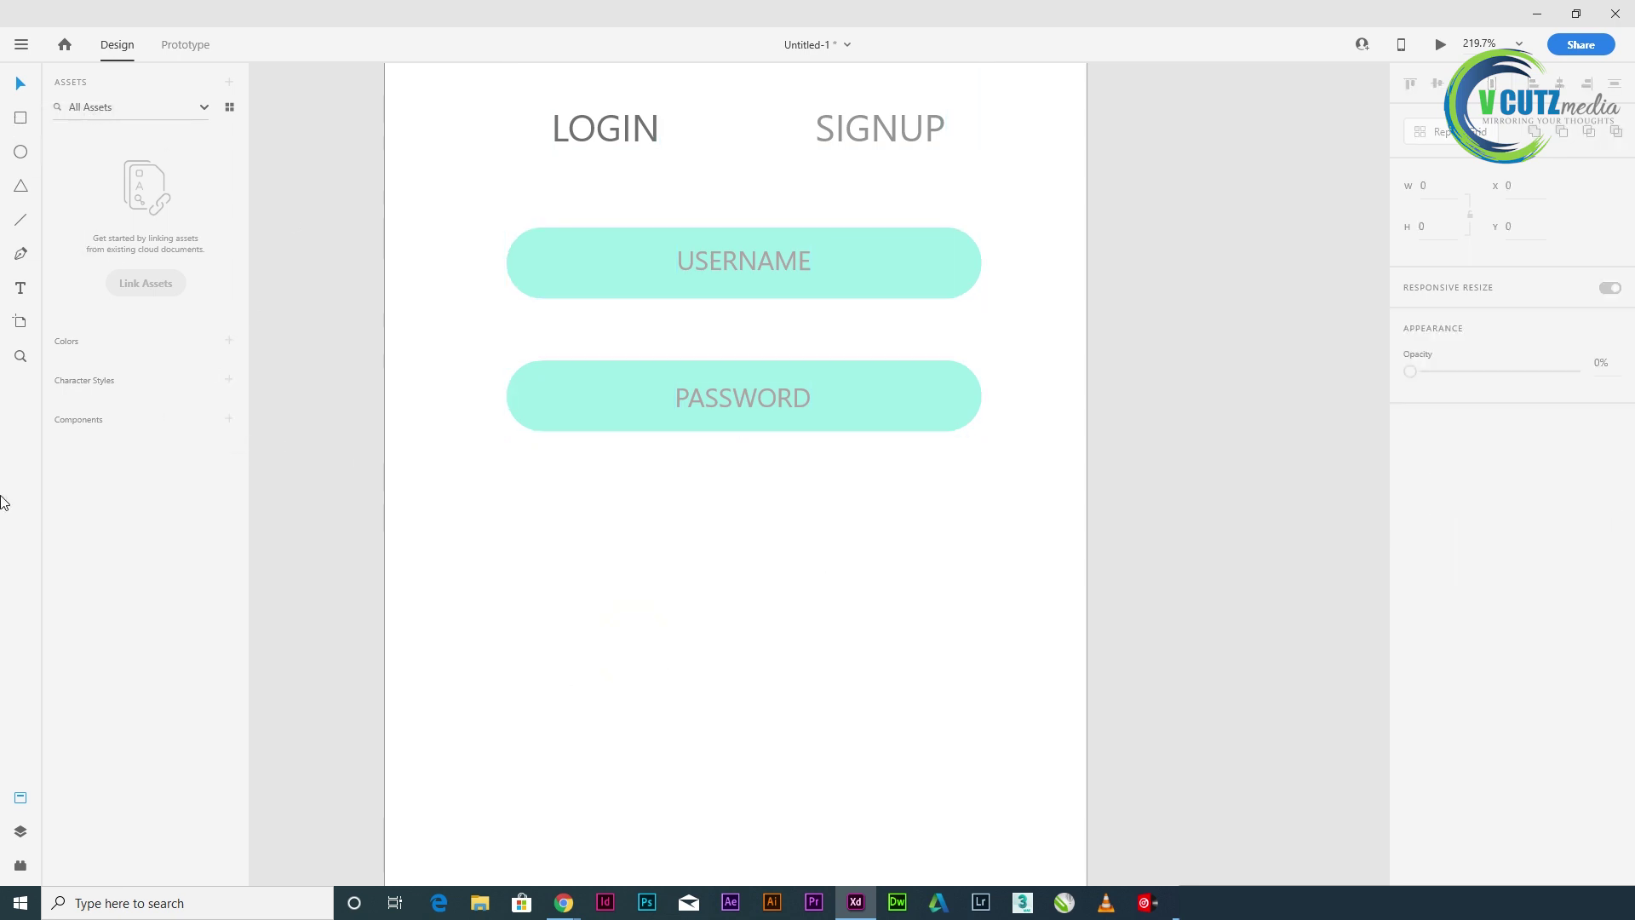
- Draw a 12 by 12 checkbox square below the PASSWORD field and position it at about X 83, Y 357
left_click(20, 117)
left_click_drag(534, 480, 556, 502)
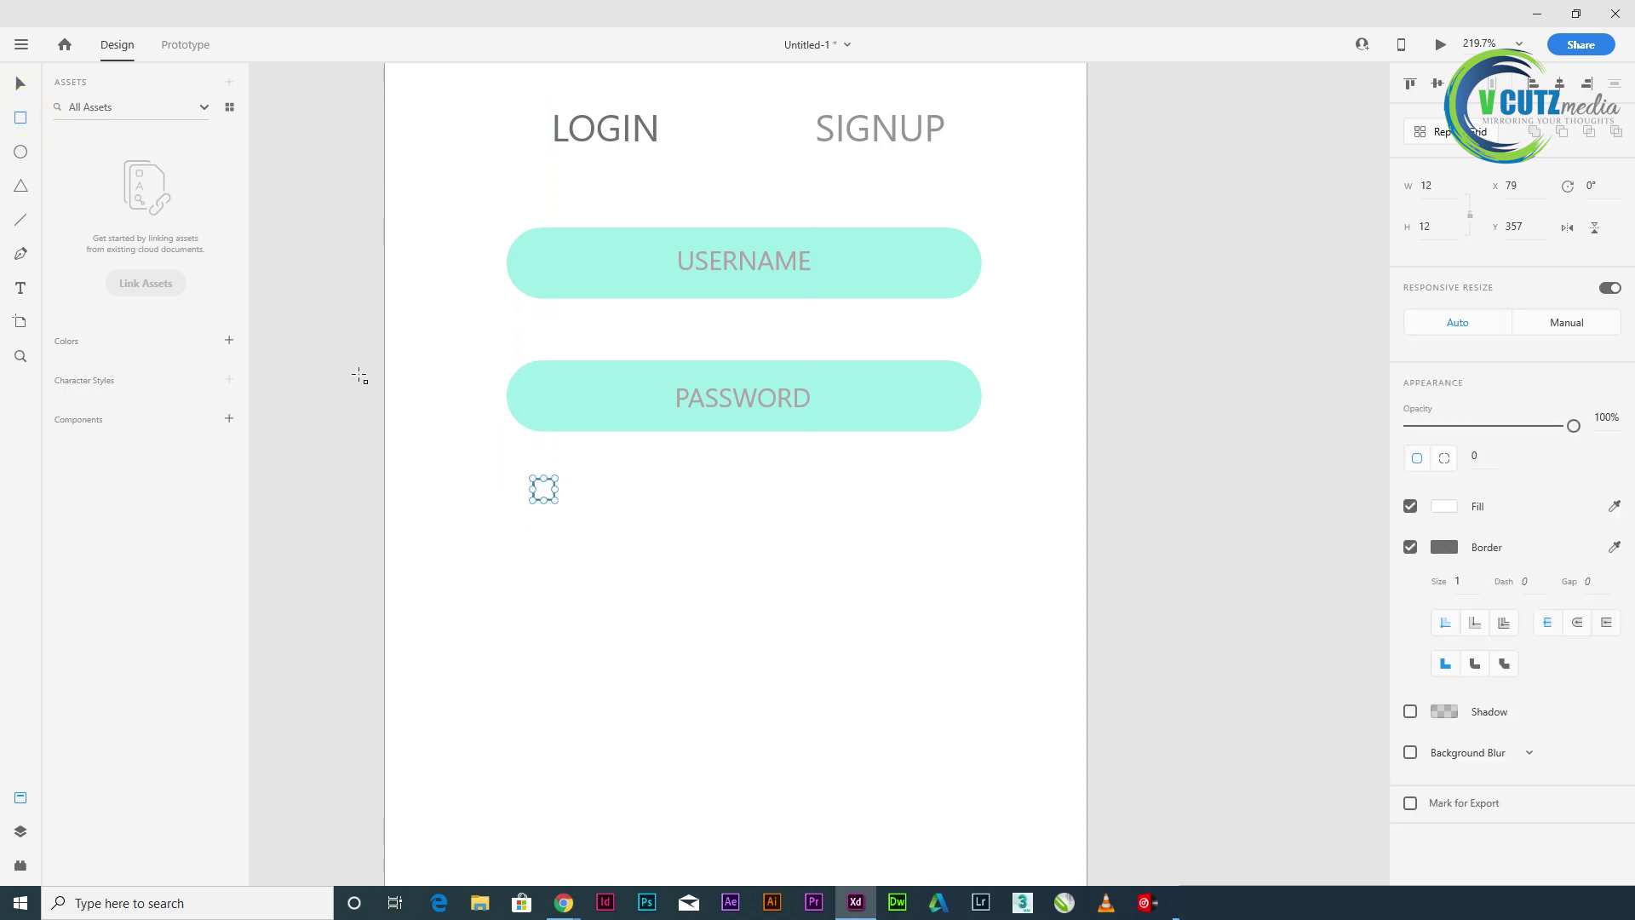
left_click(20, 84)
left_click(375, 500)
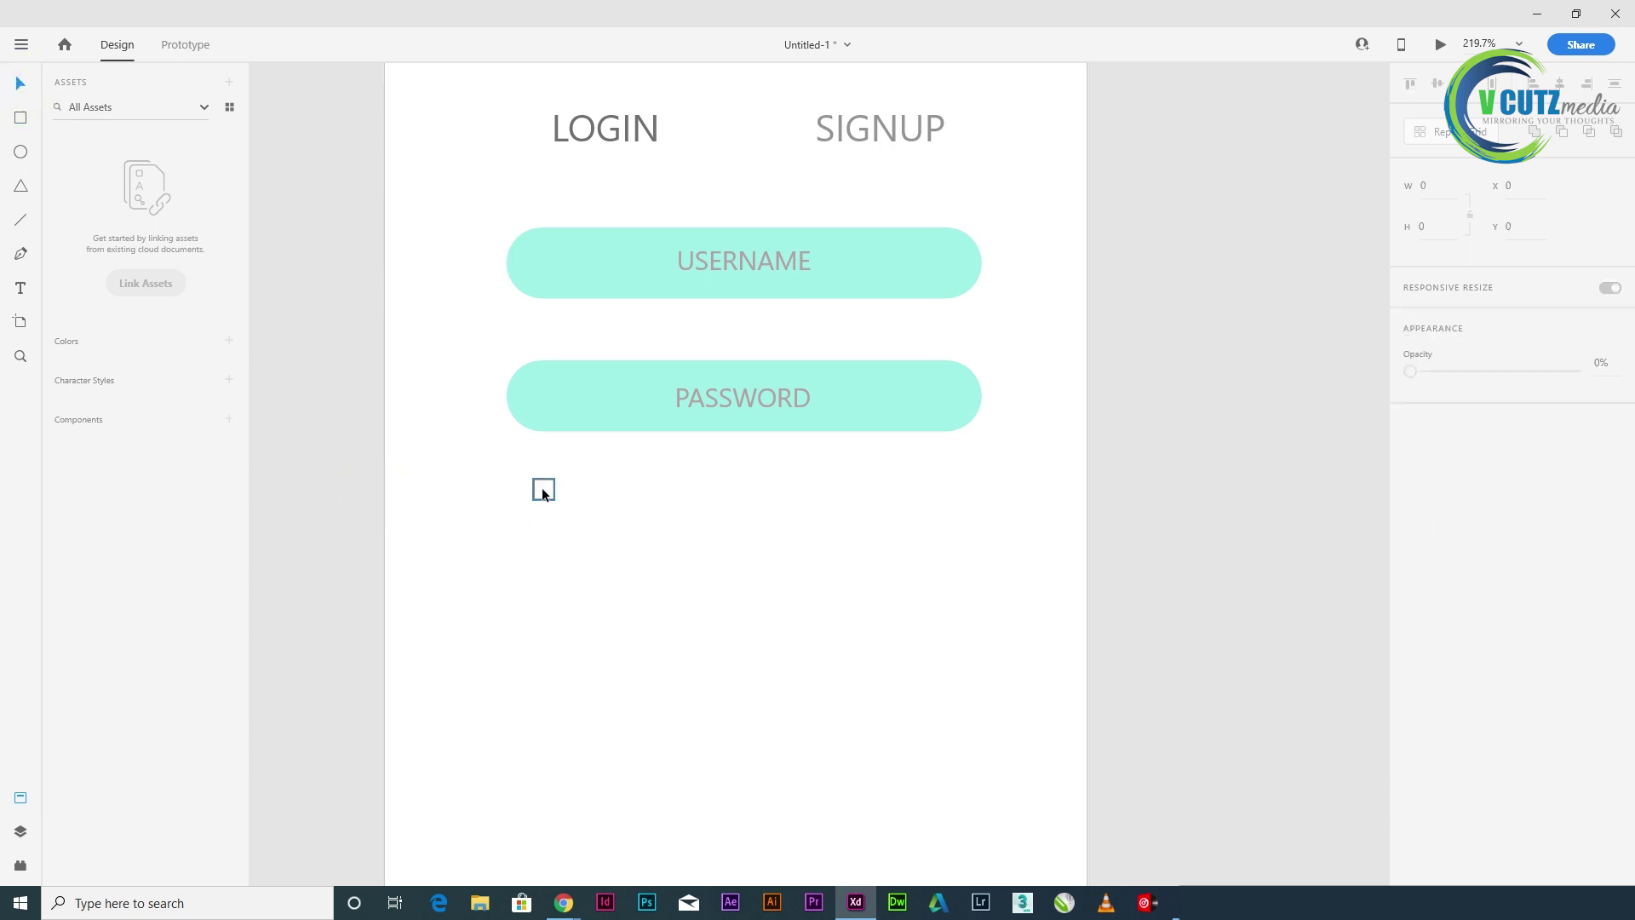
left_click_drag(545, 491, 554, 492)
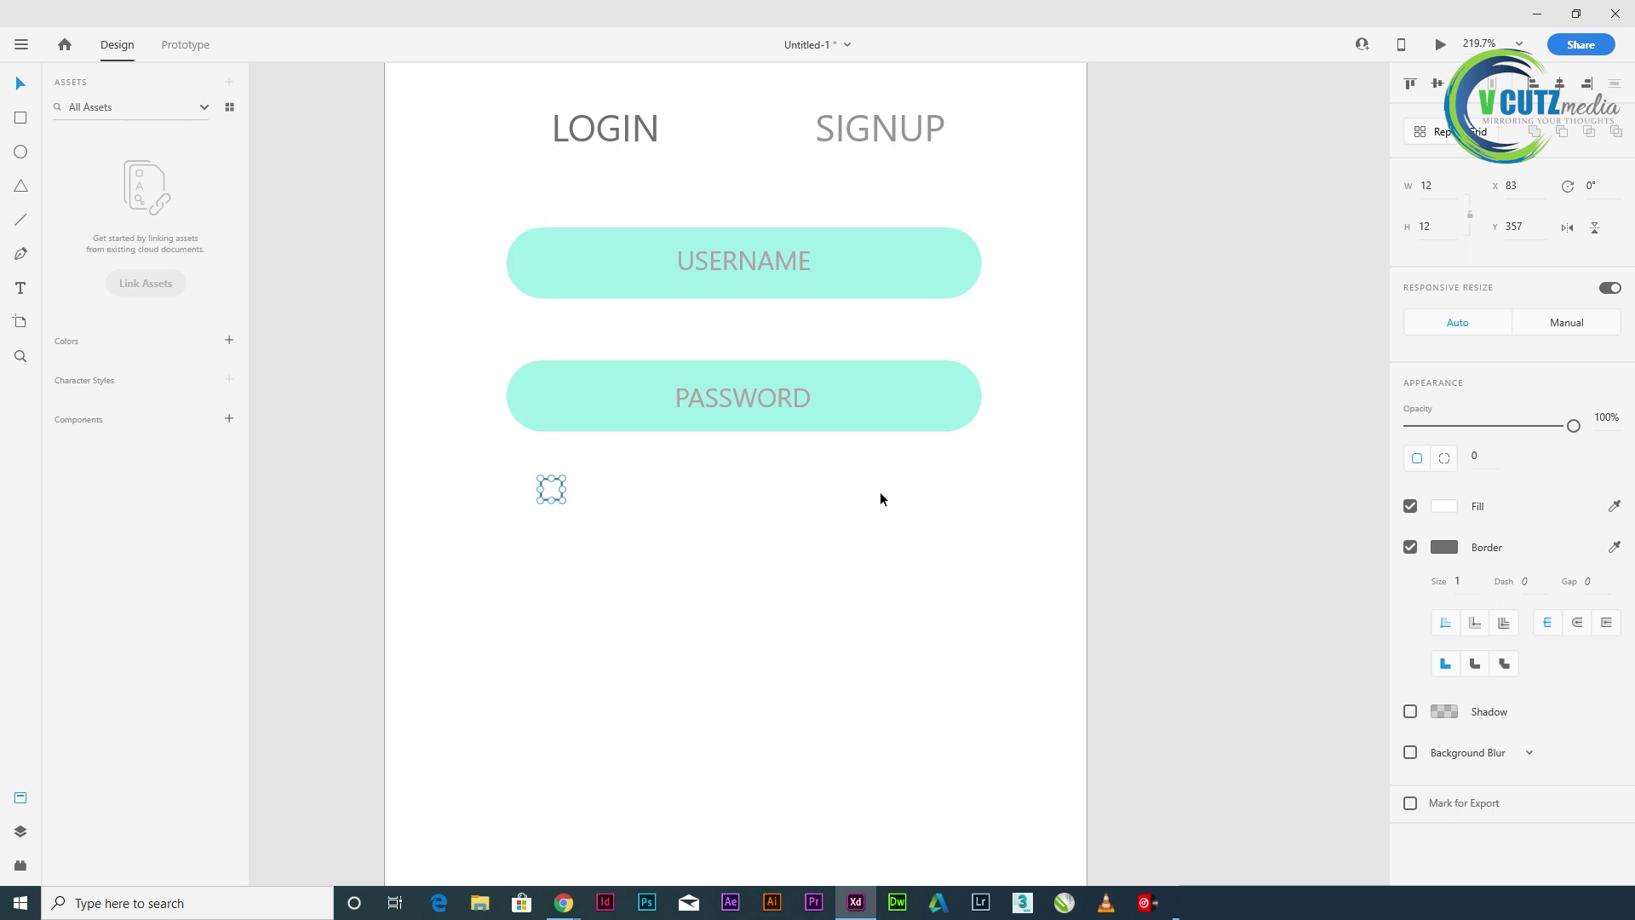
scroll(809, 530, "up", 3)
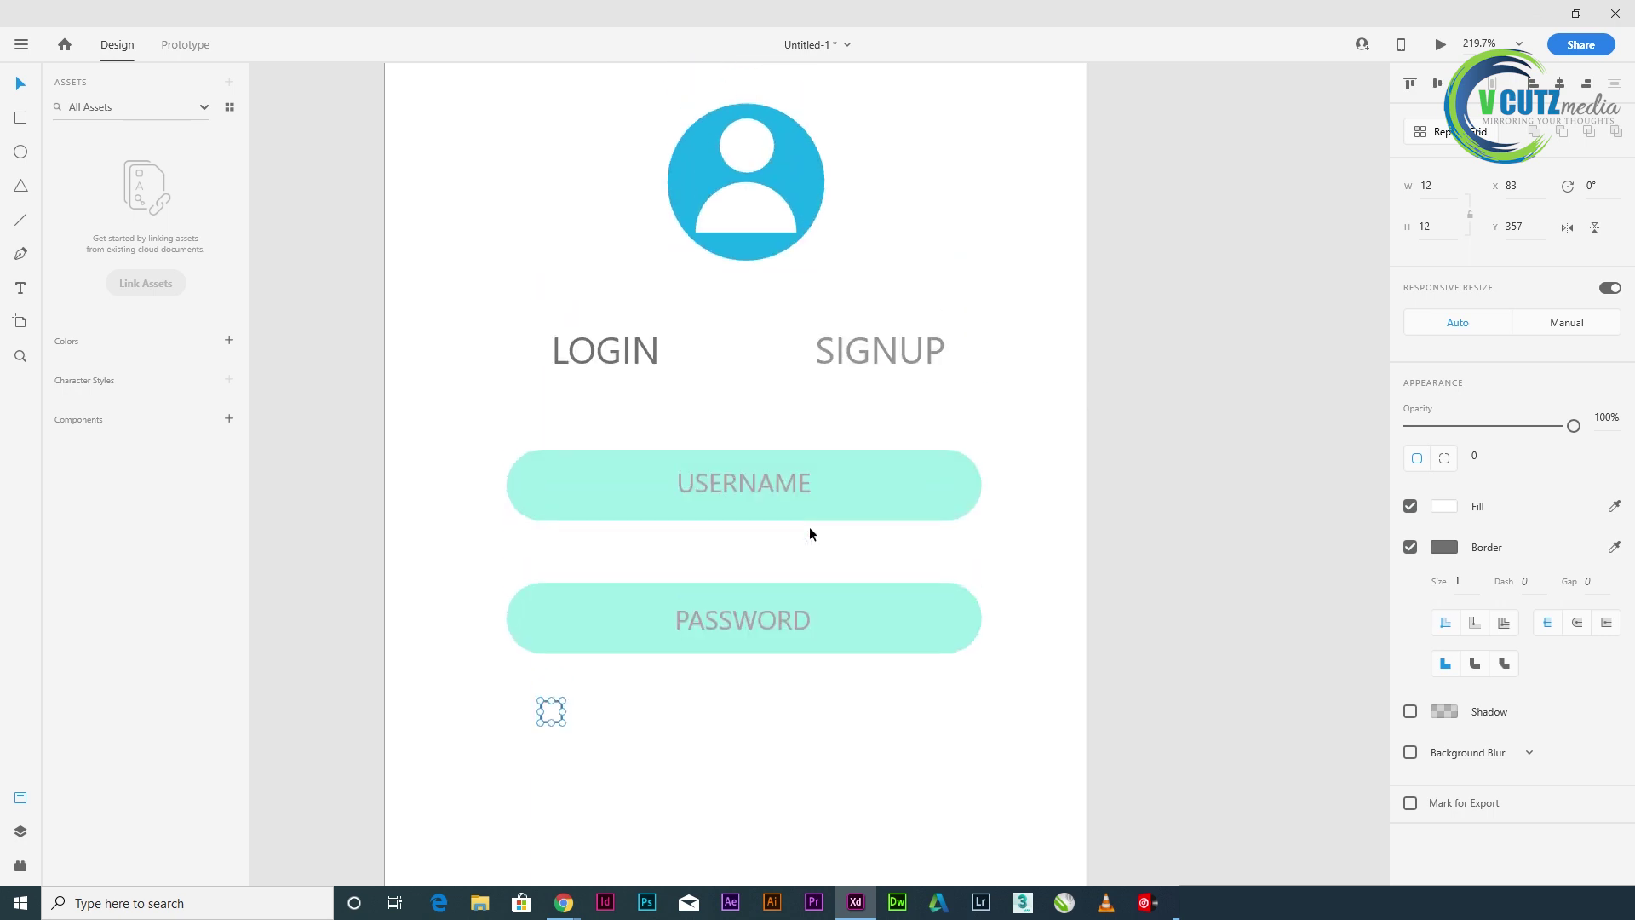
scroll(810, 530, "down", 2)
left_click(988, 621)
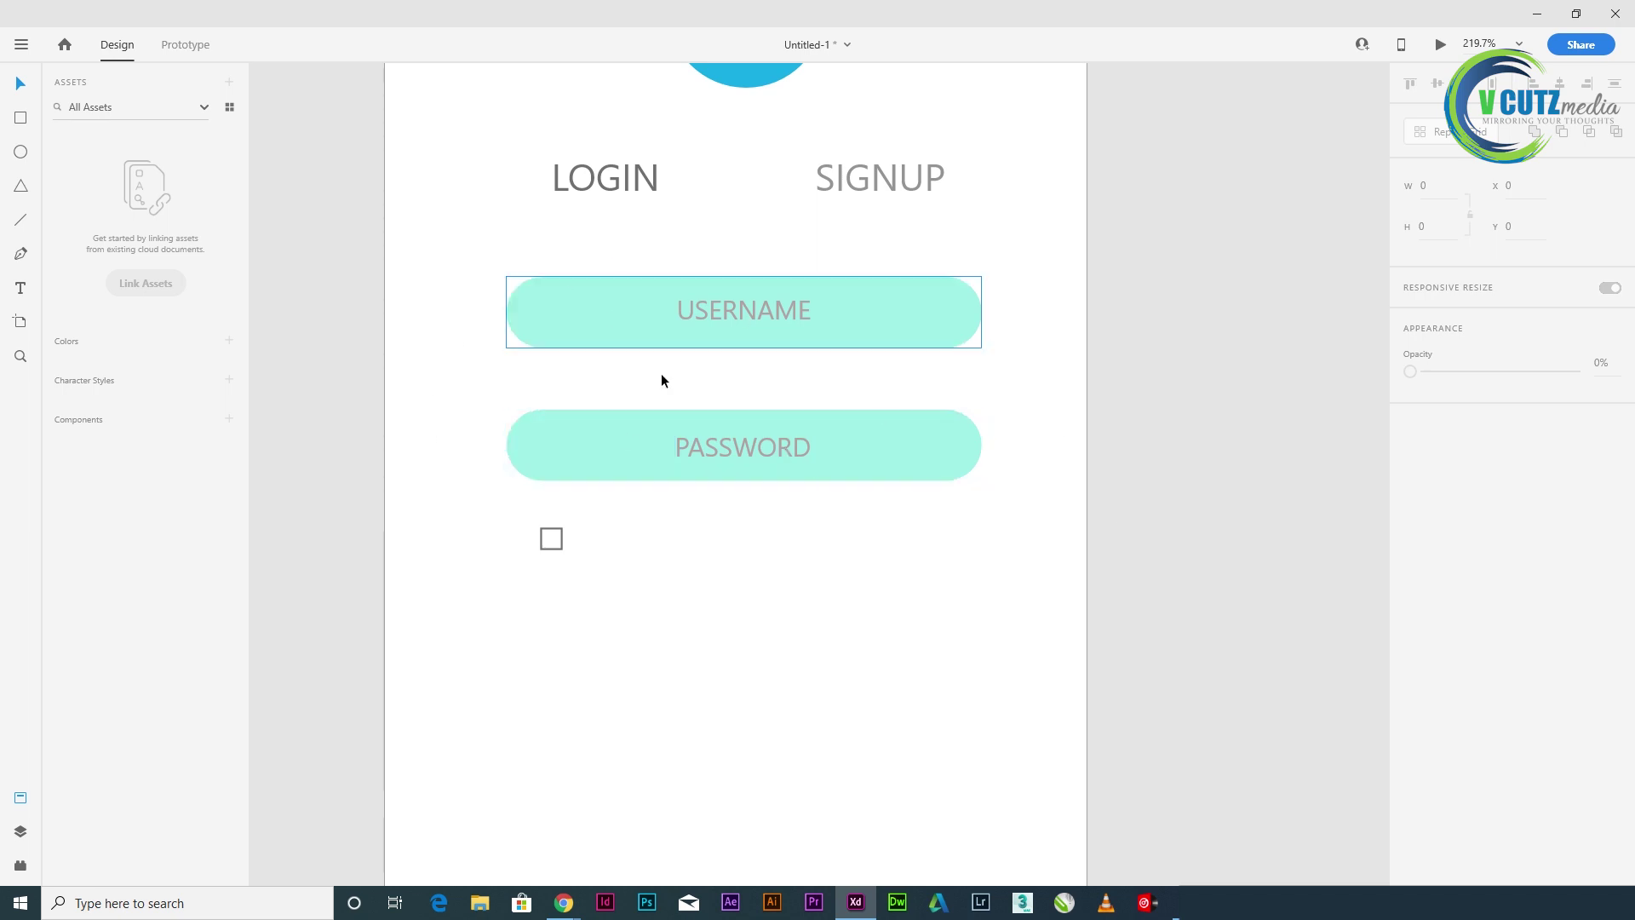
- Add the text "Keep me sign in" beside the checkbox in the same style as the PASSWORD label
left_click(702, 442)
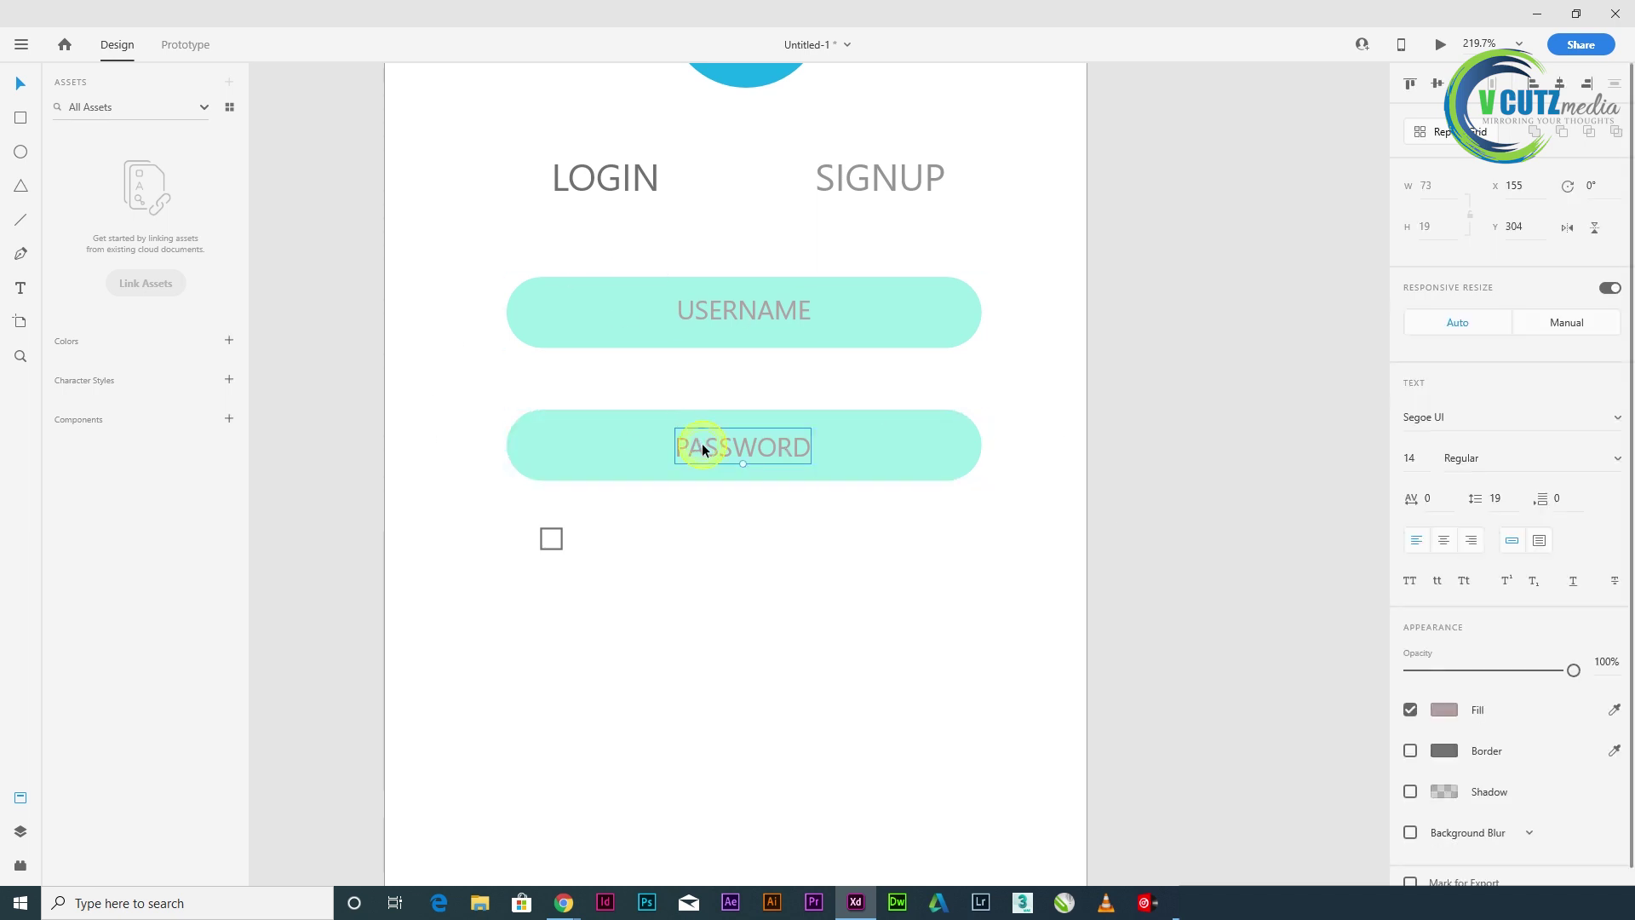
left_click(21, 288)
left_click(587, 537)
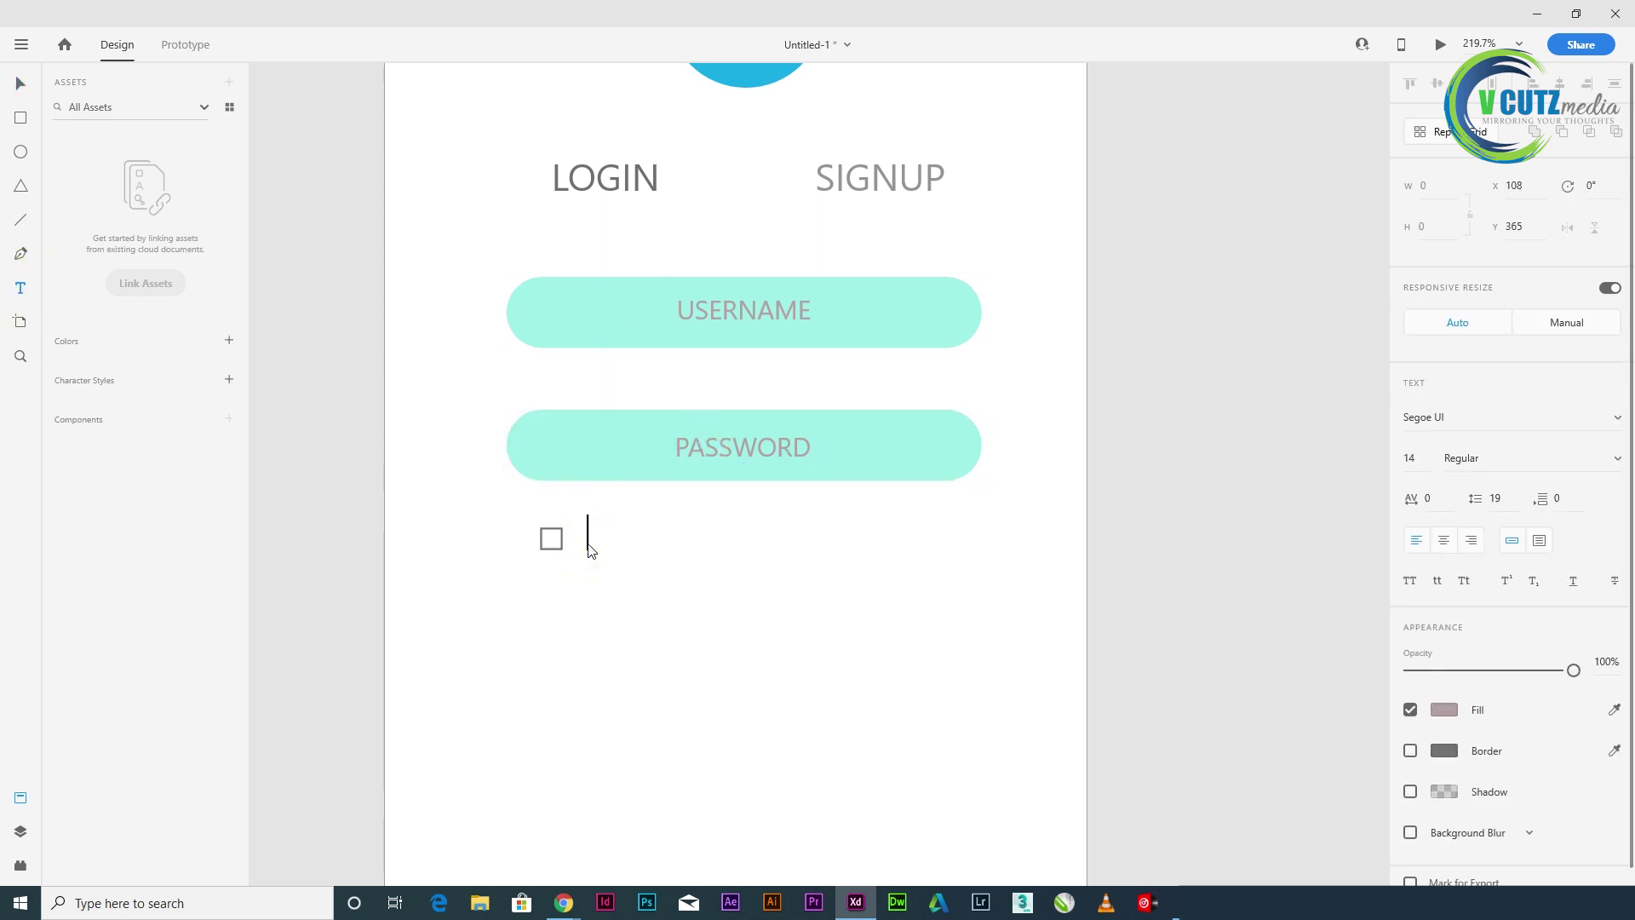
type("Keep me sign in")
- Set the "Keep me sign in" text to font size 10 and line it up vertically with the checkbox
key("ctrl+a")
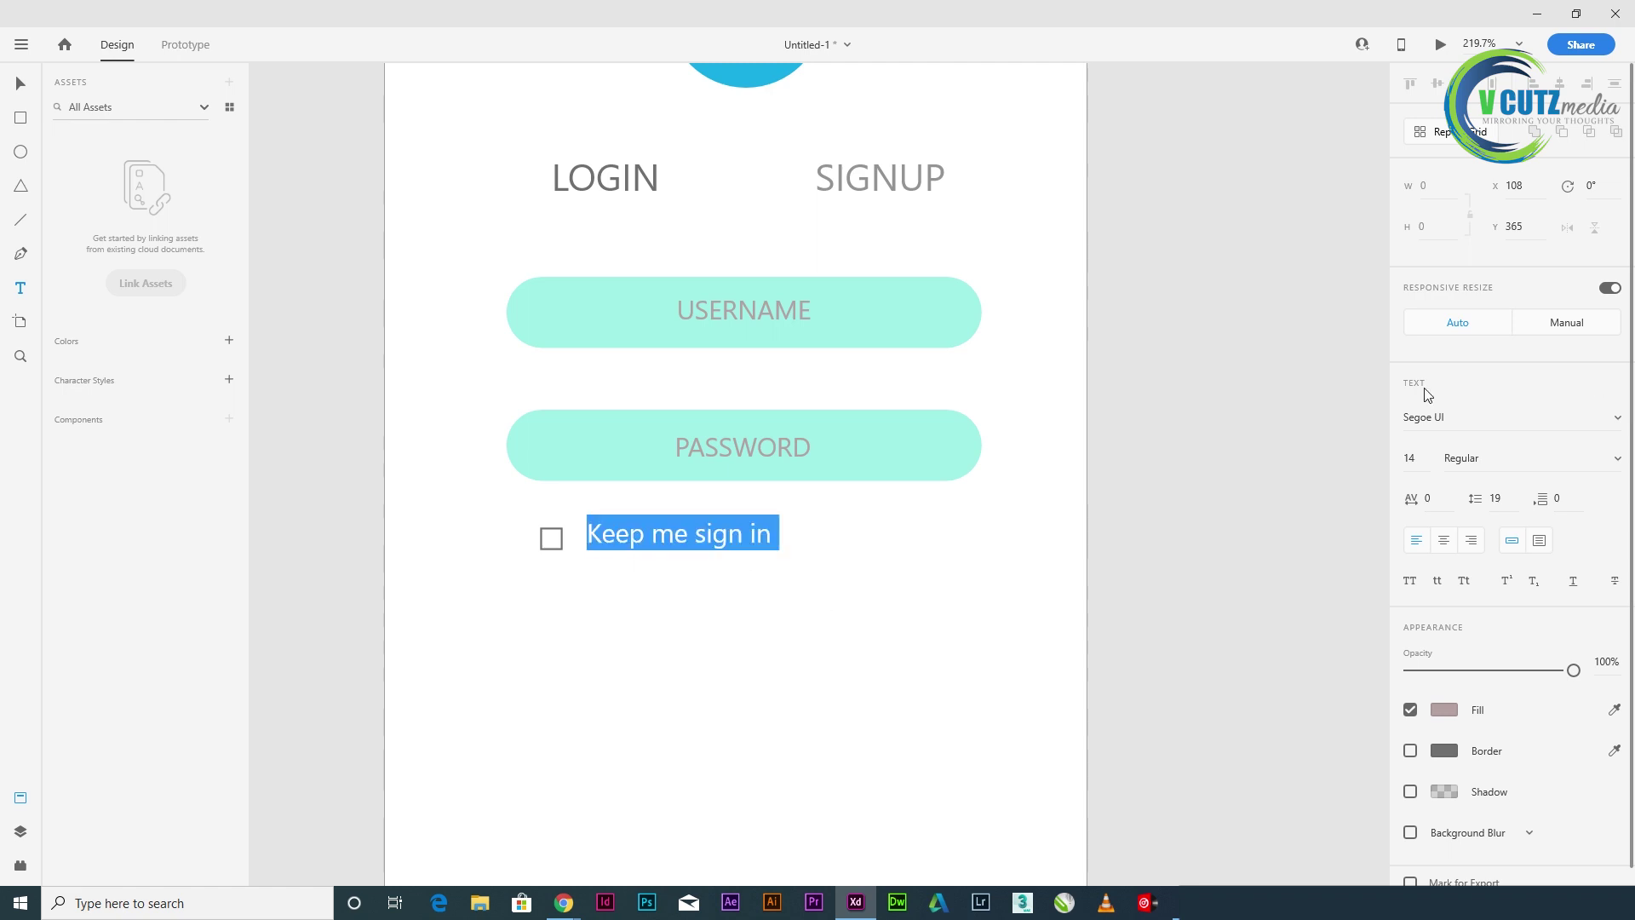
left_click(1393, 458)
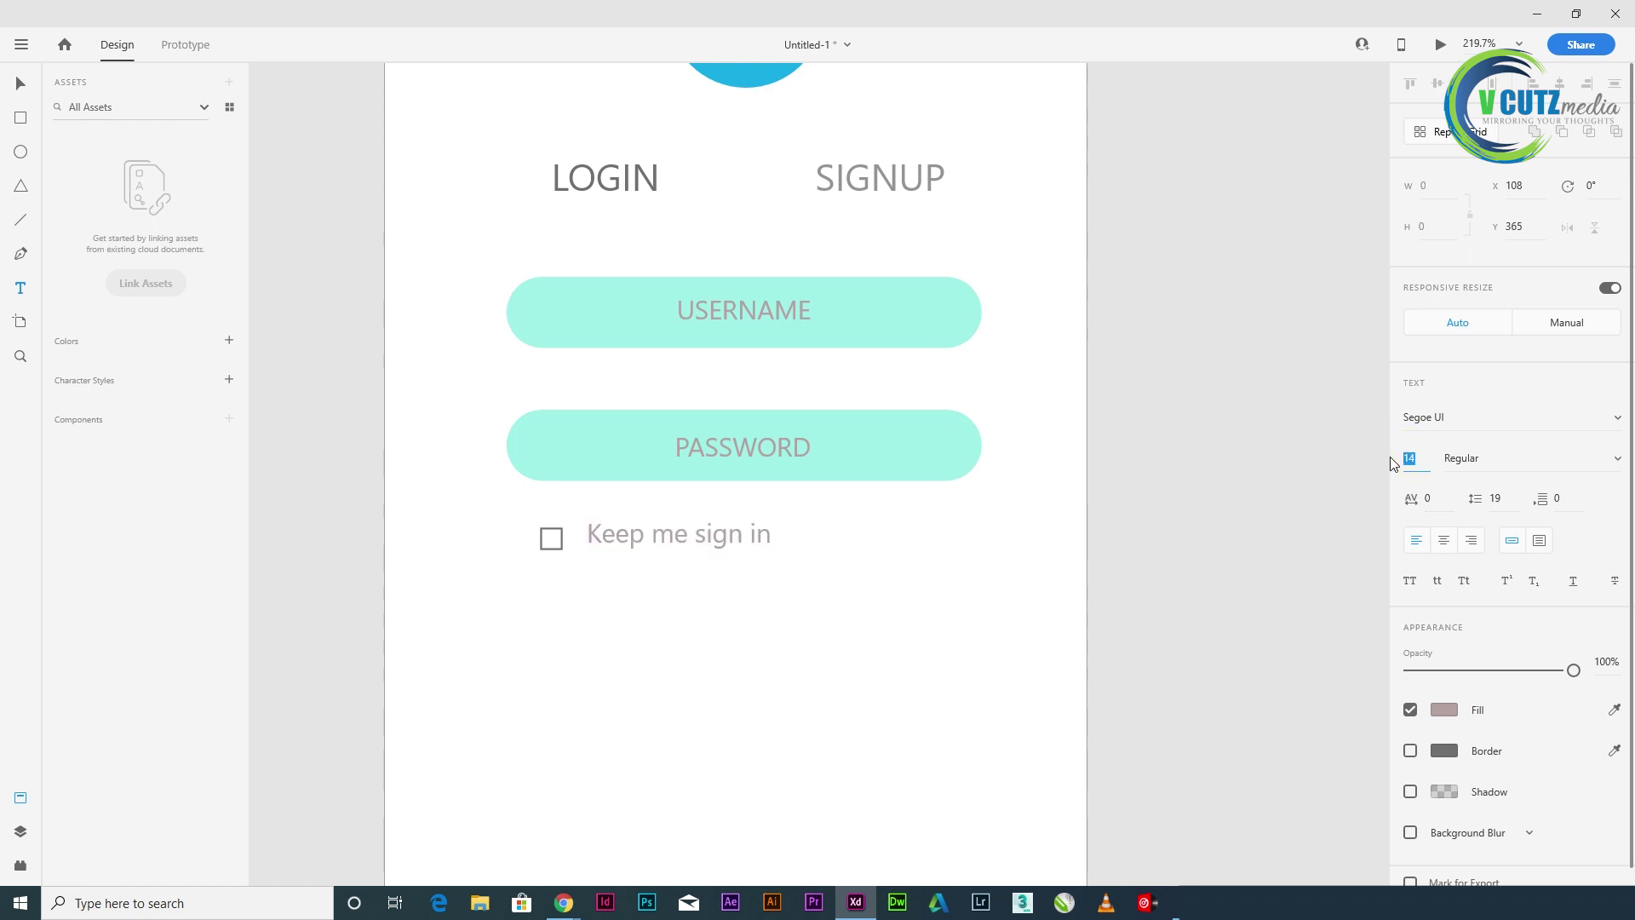
key("Return")
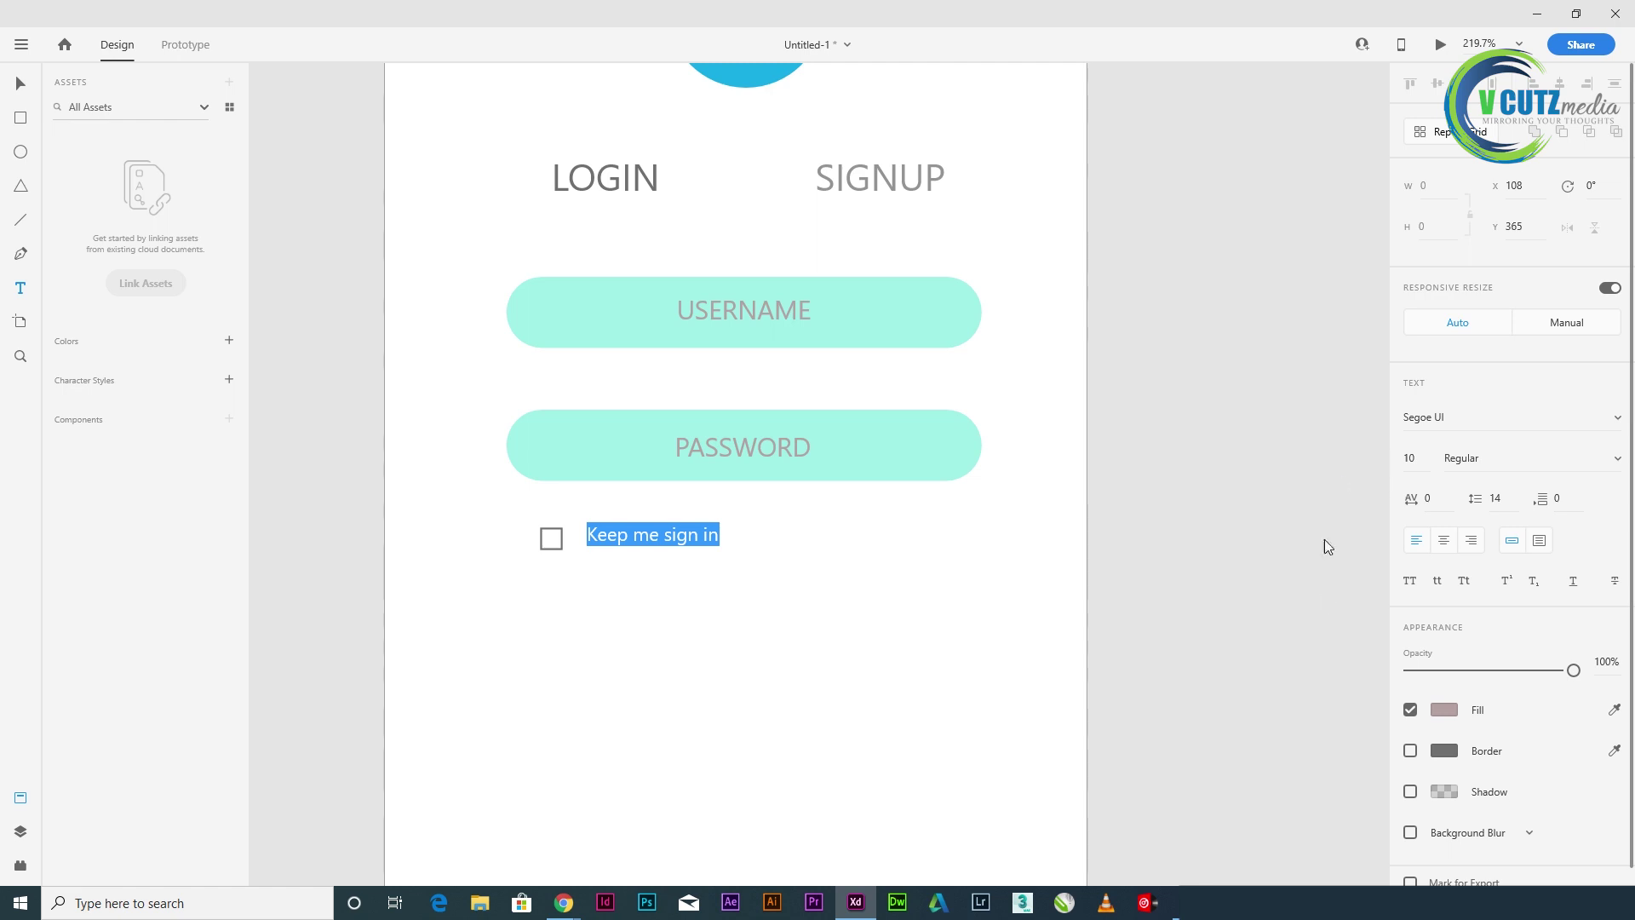
left_click(20, 82)
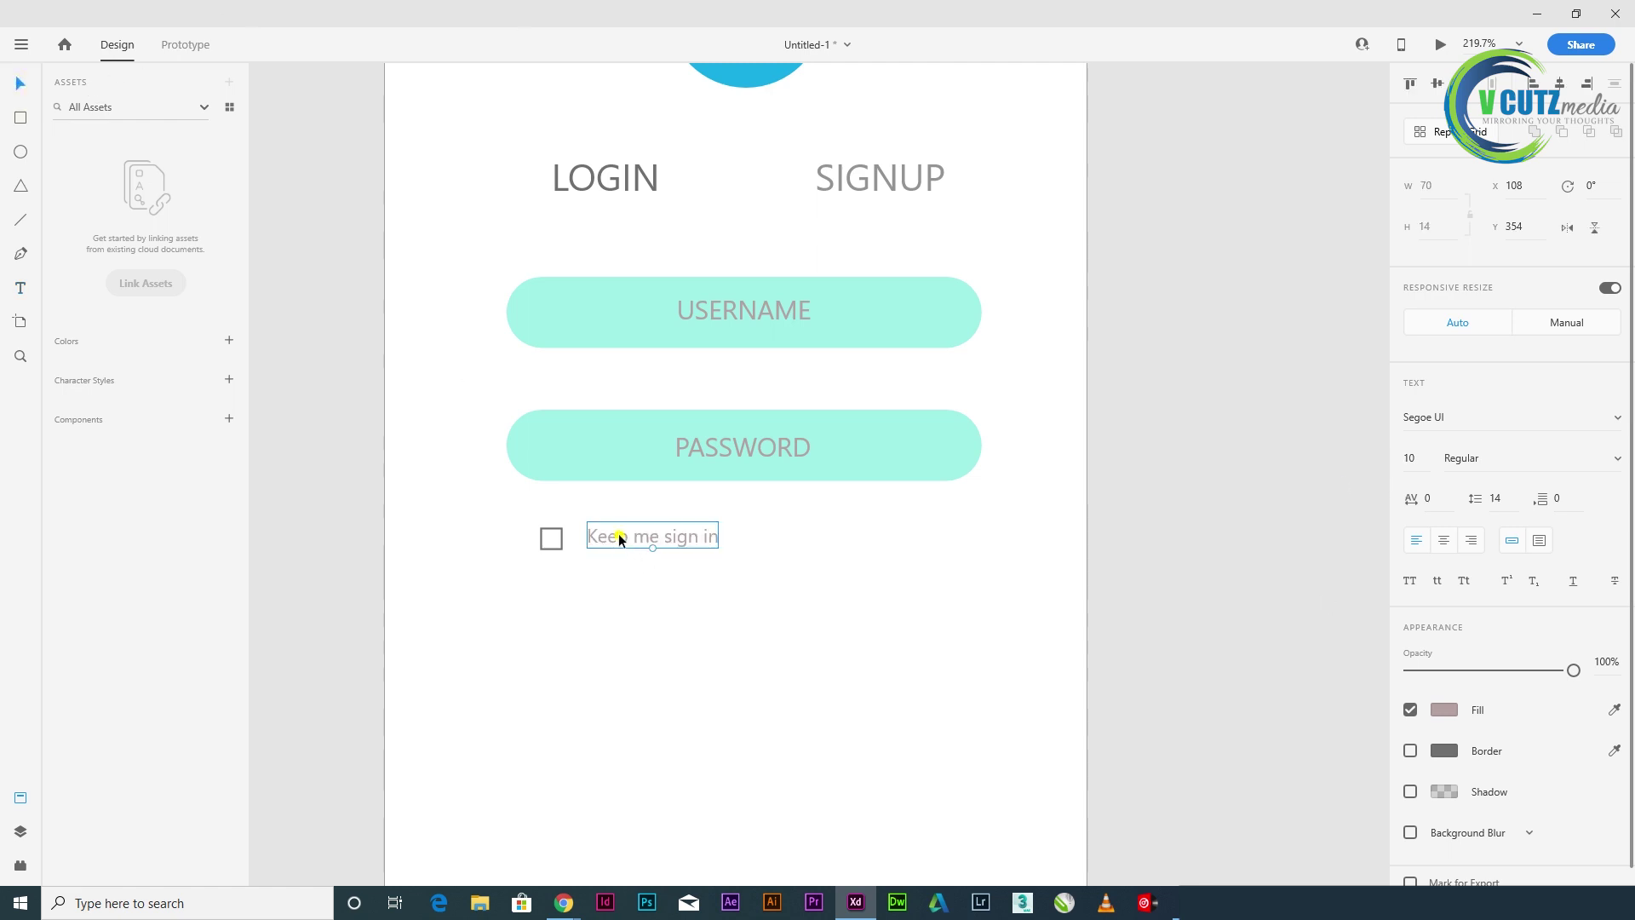
mouse_move(619, 538)
left_mouse_down()
mouse_move(635, 547)
mouse_move(616, 539)
left_mouse_up()
left_click(614, 585)
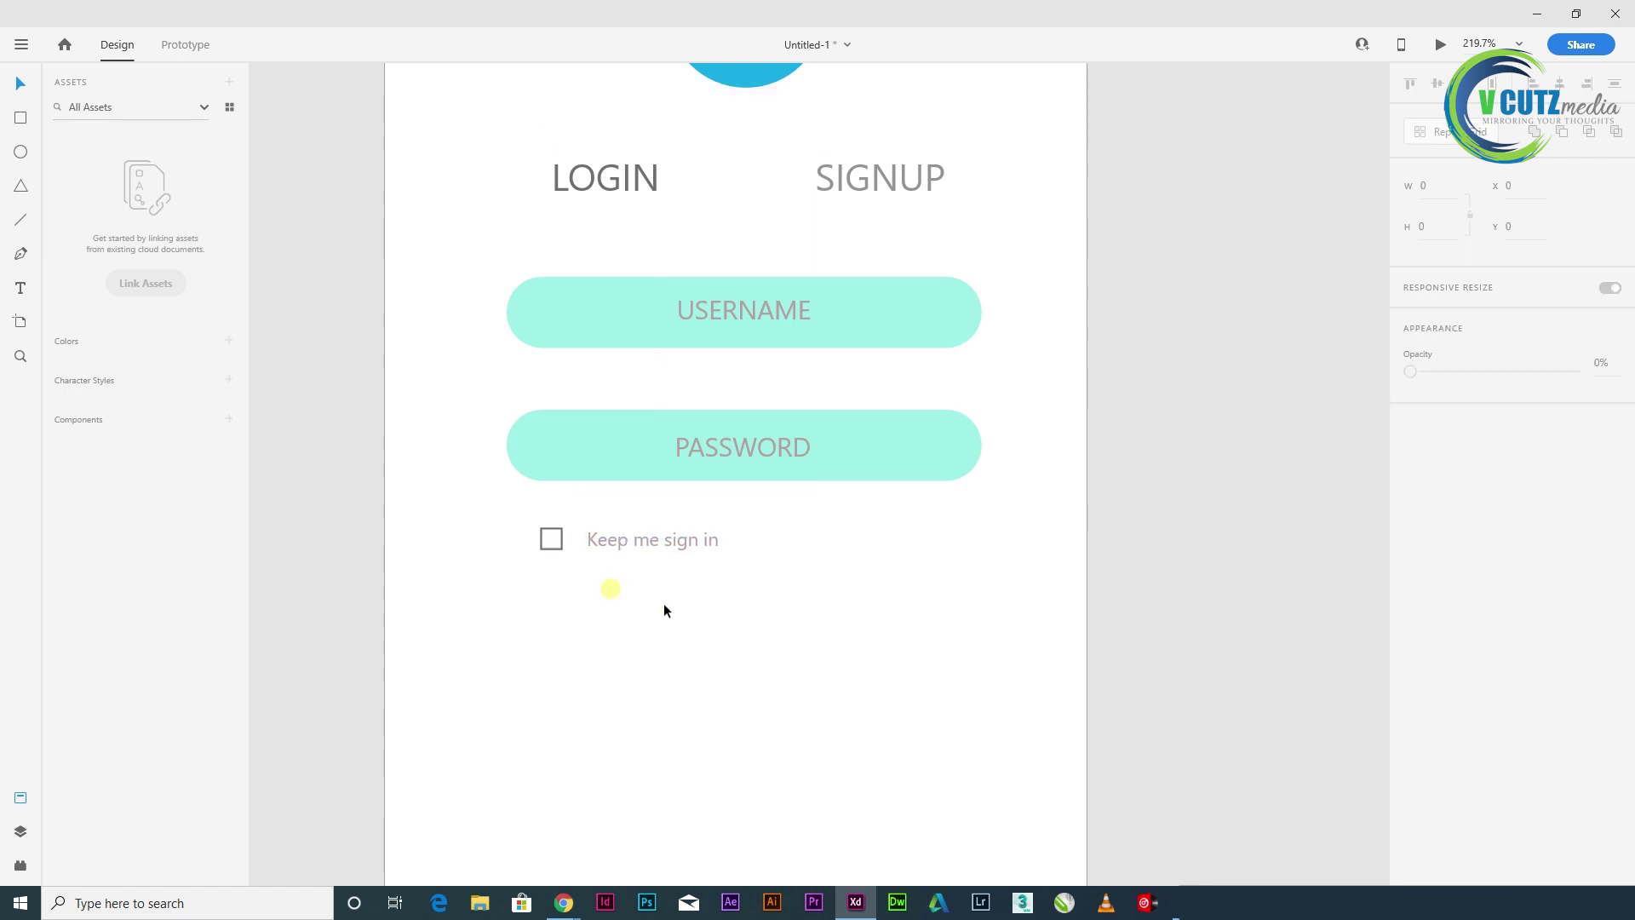
- Copy the "Keep me sign in" text across the same row, change the copy to "Forgot" and place it near the PASSWORD field's right end
scroll(895, 670, "down", 3)
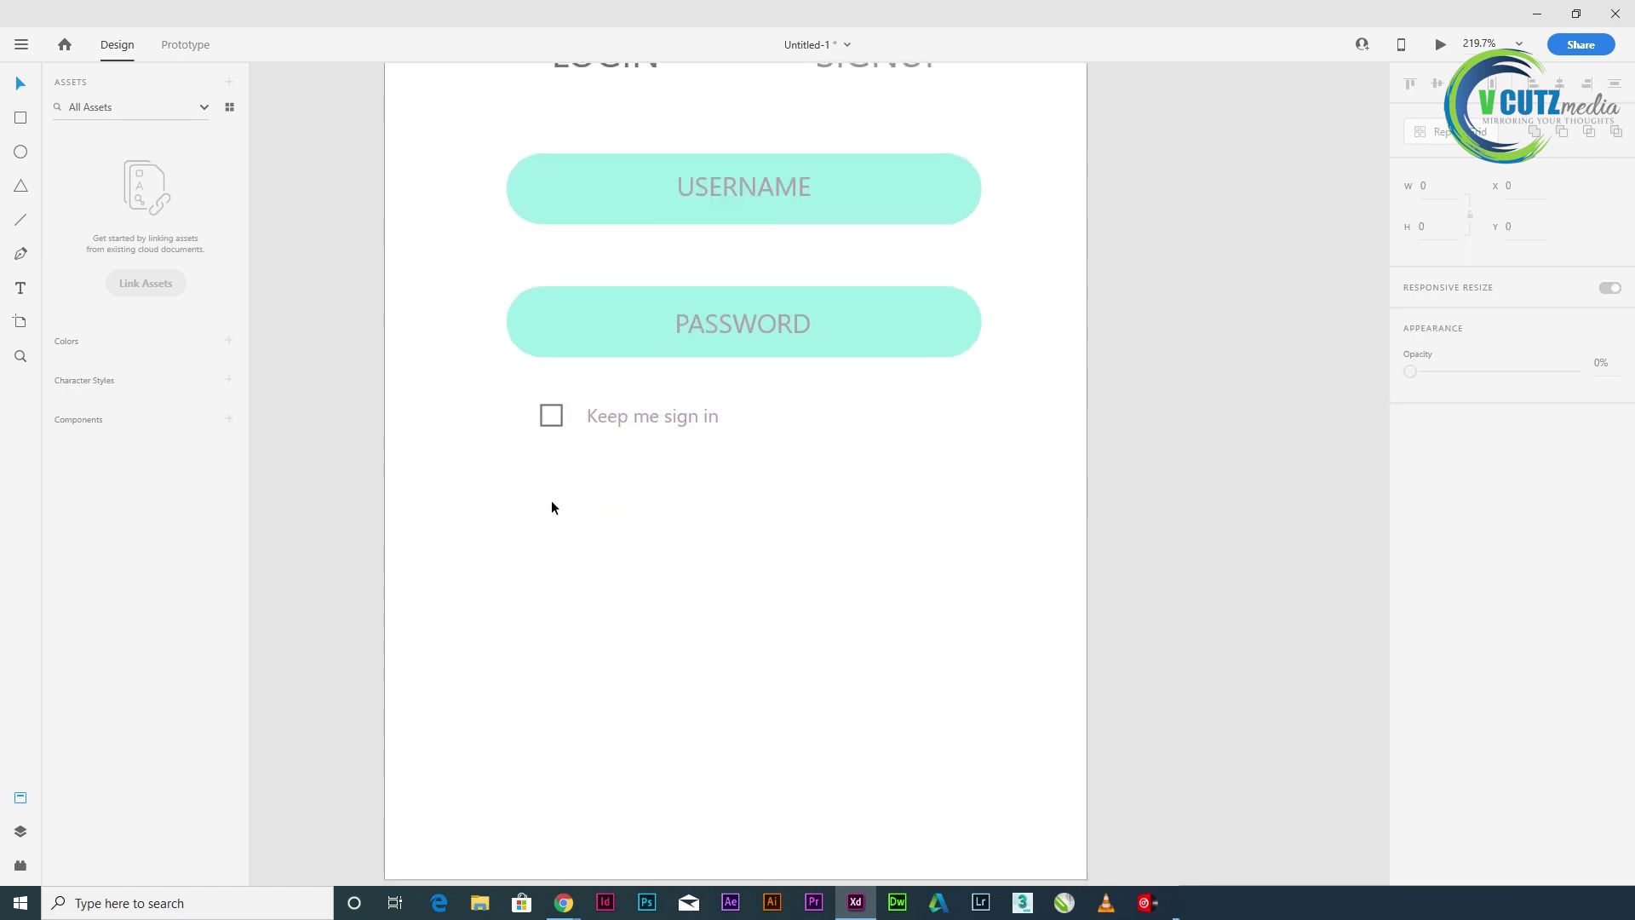
left_click(603, 421)
left_click_drag(603, 418, 843, 415)
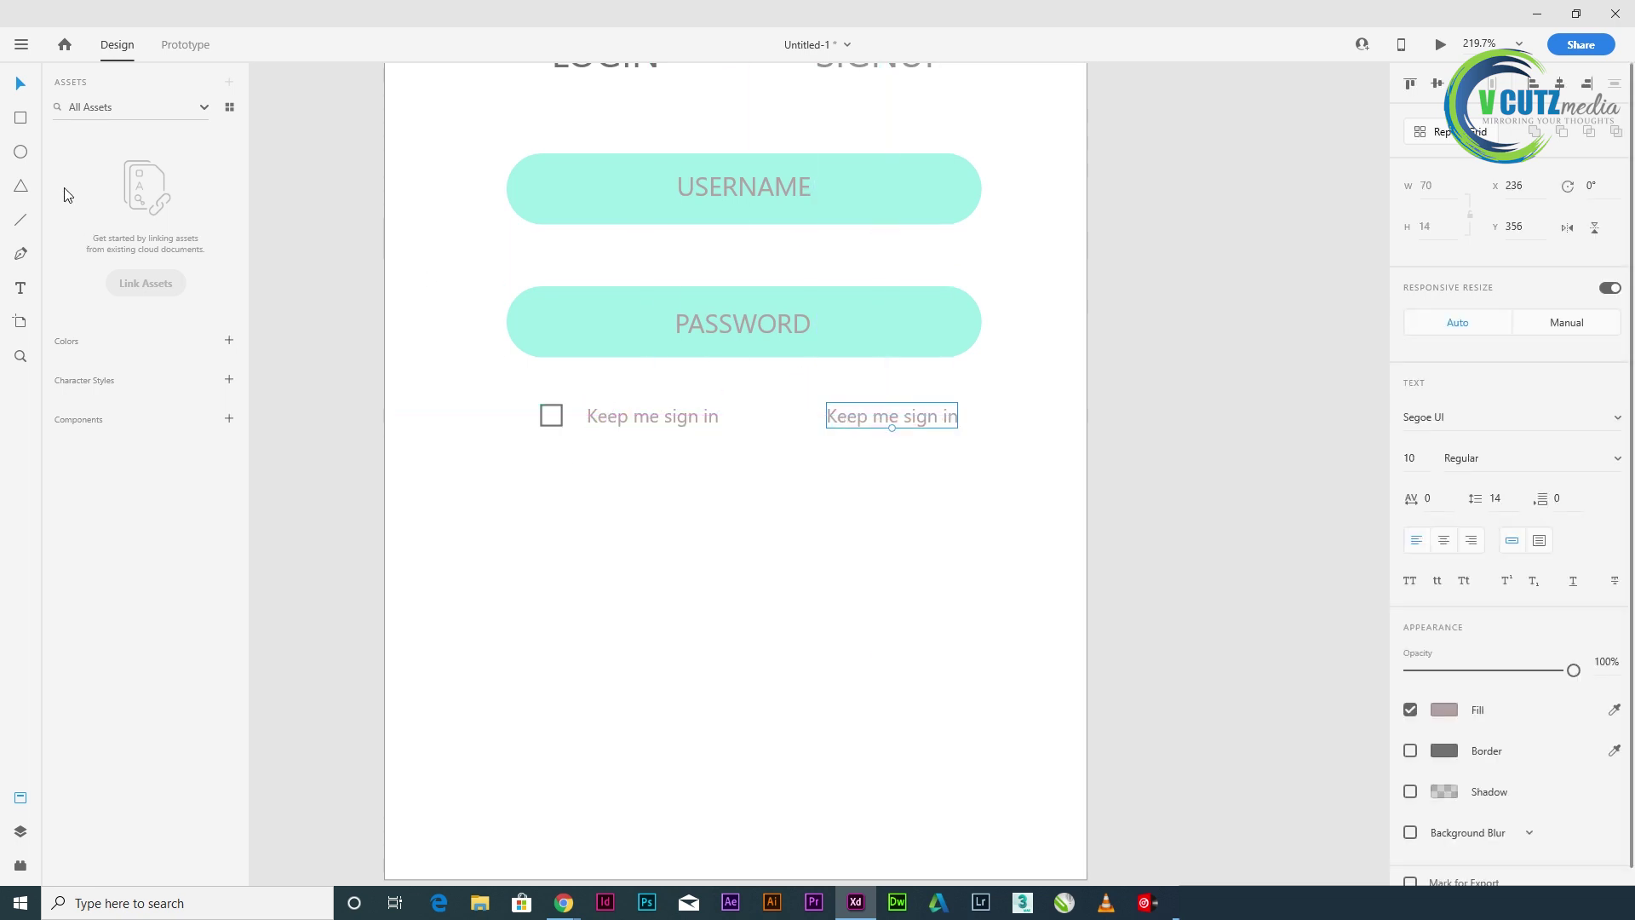
left_click(20, 288)
double_click(937, 426)
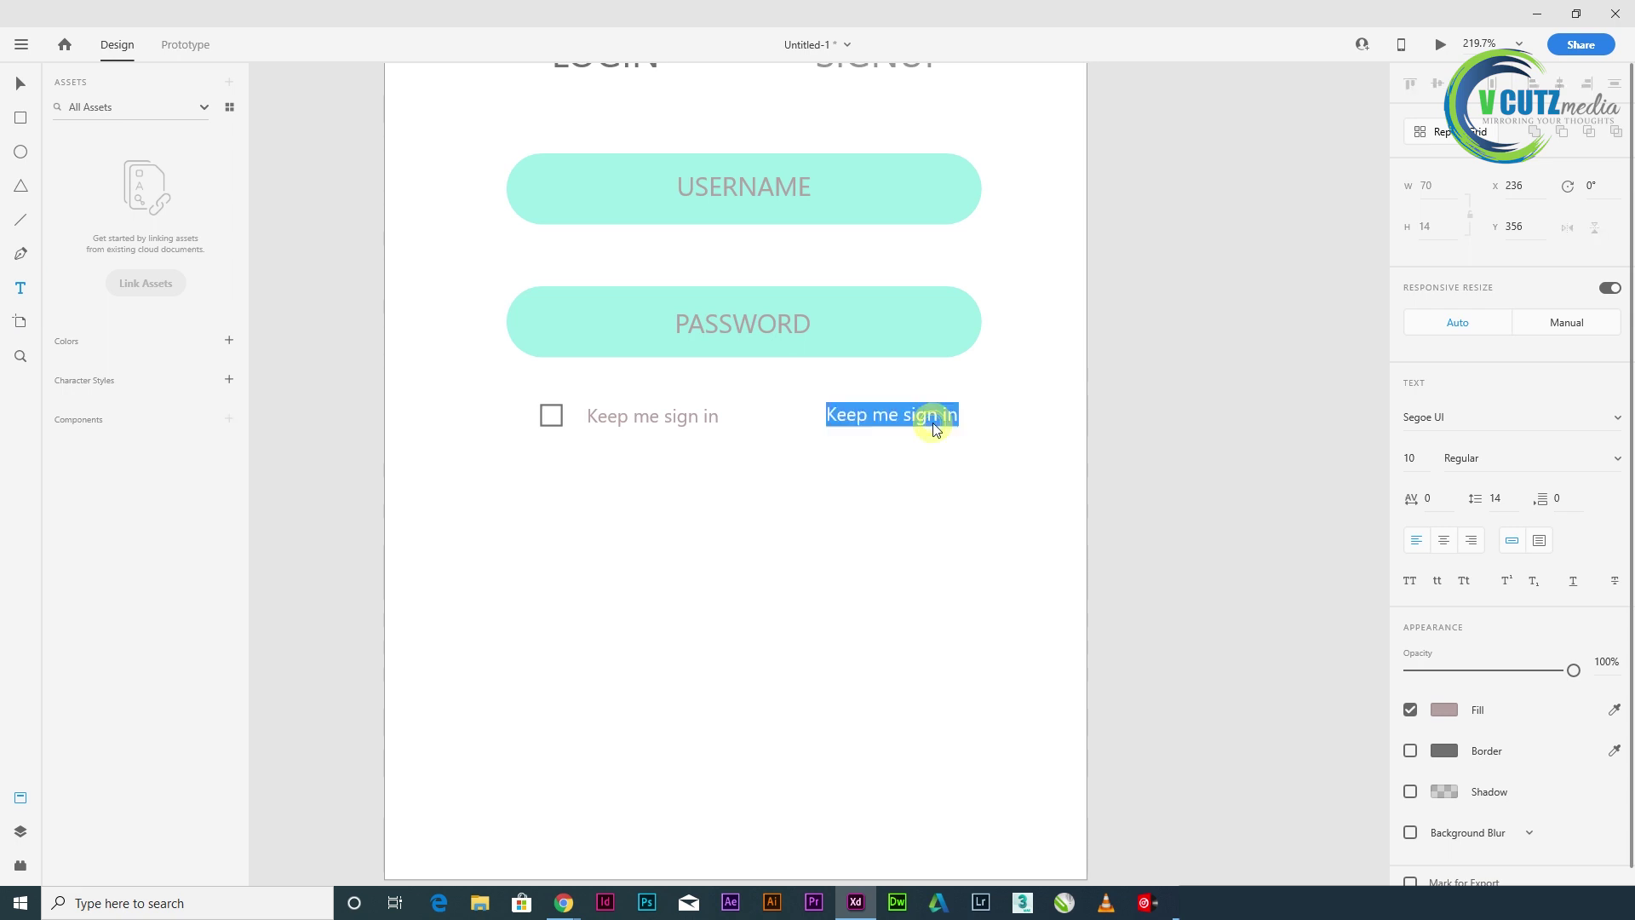
type("F")
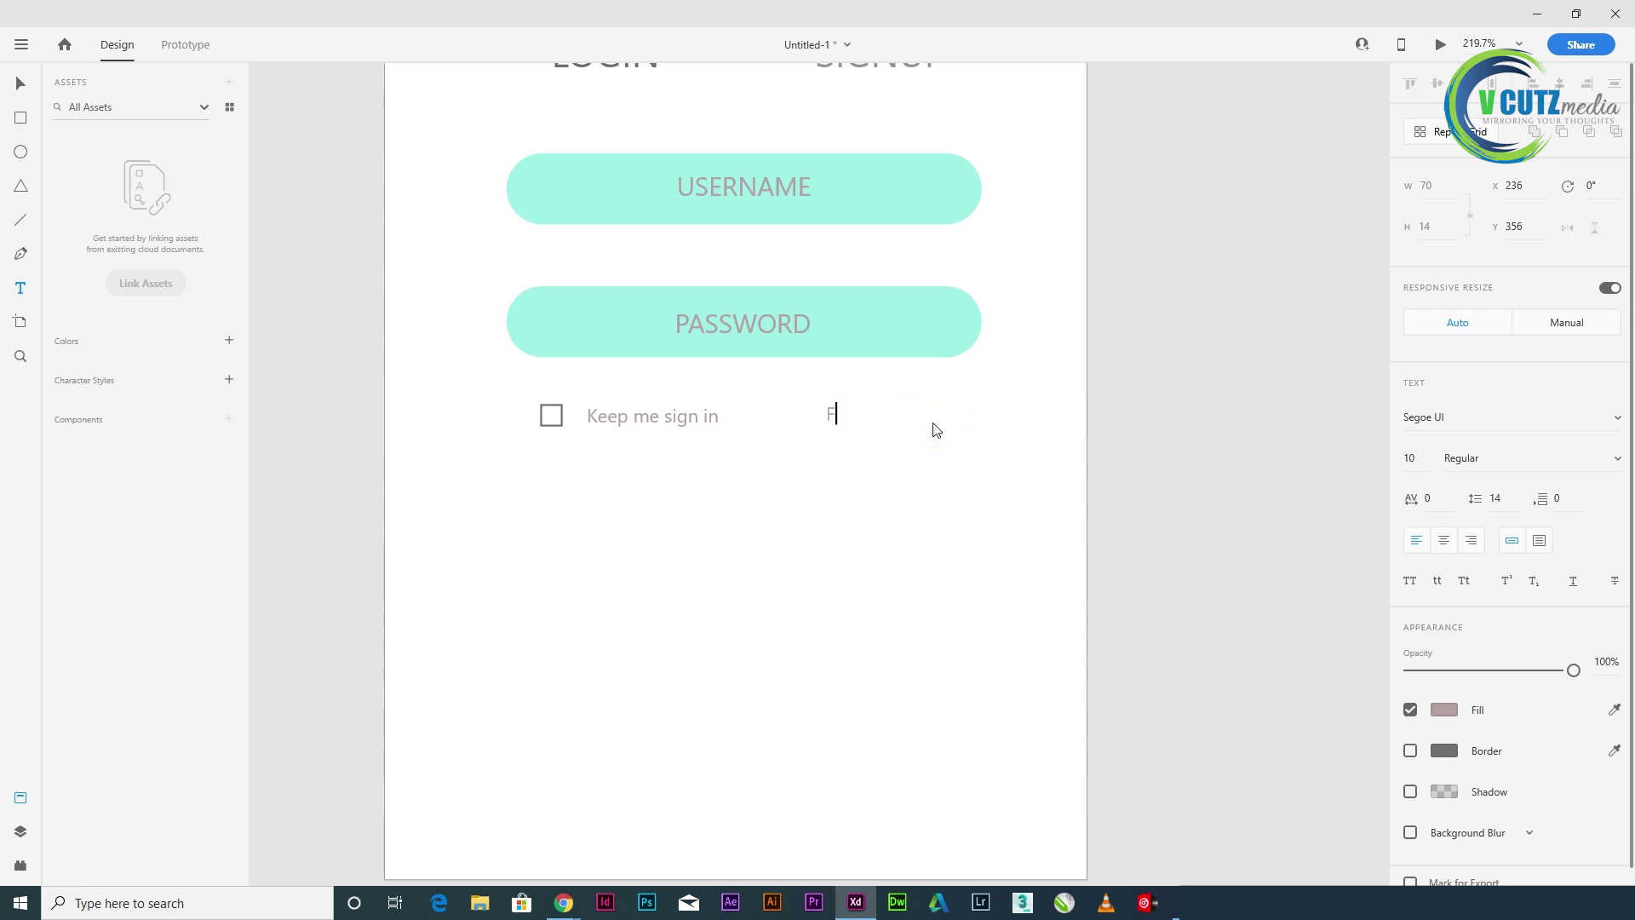
type("orgot")
key("Escape")
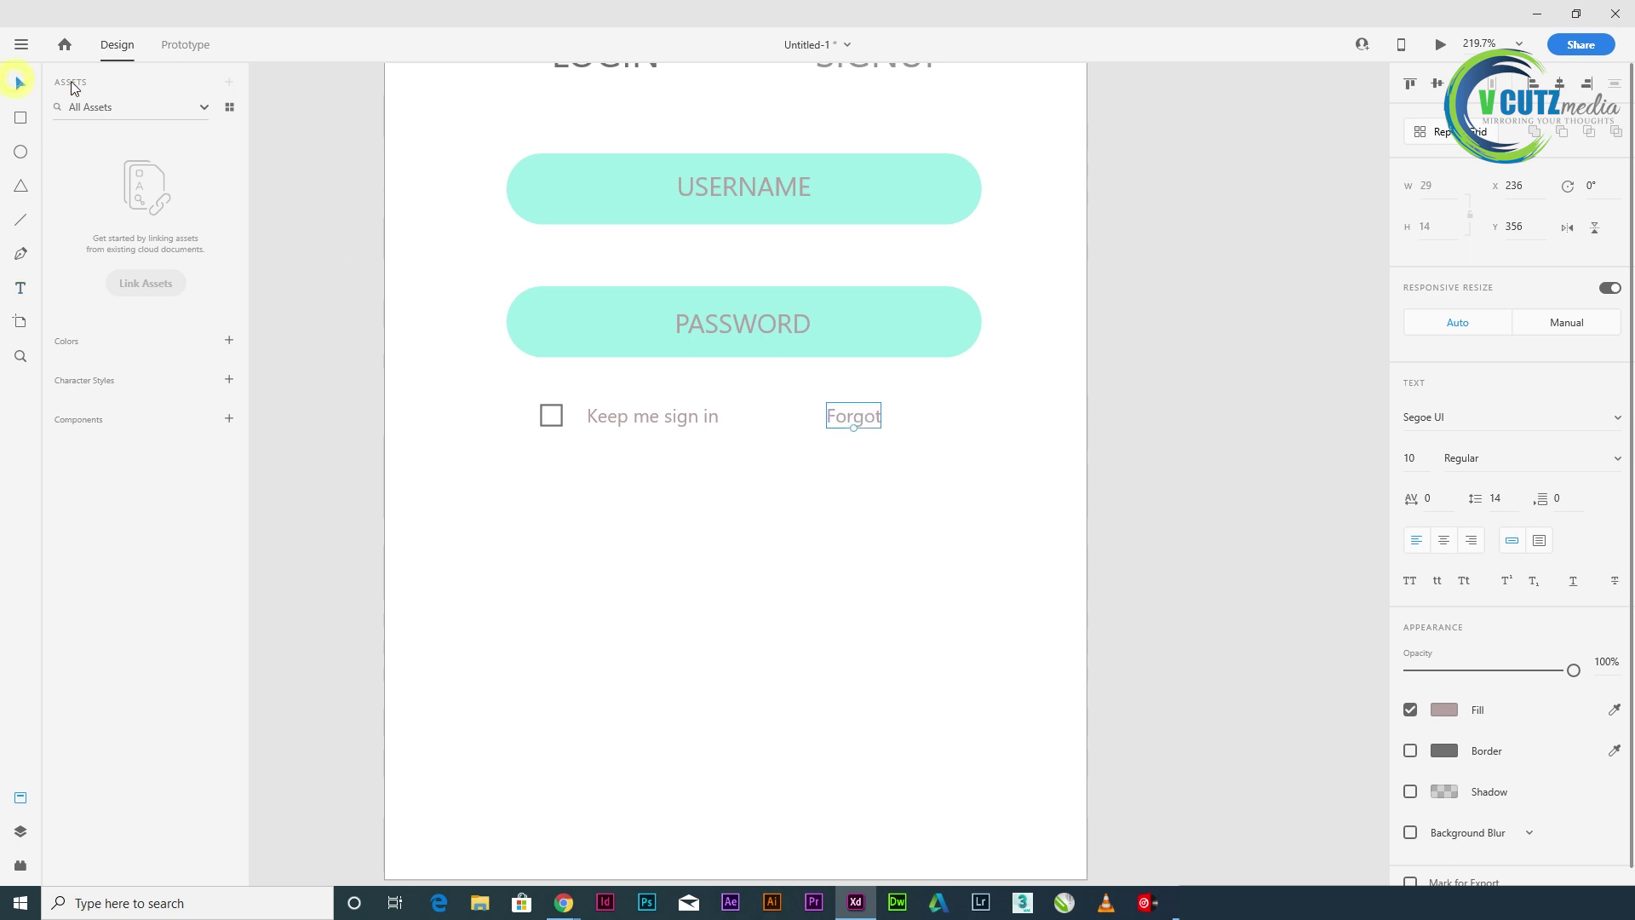
left_click_drag(854, 422, 920, 419)
left_click(908, 492)
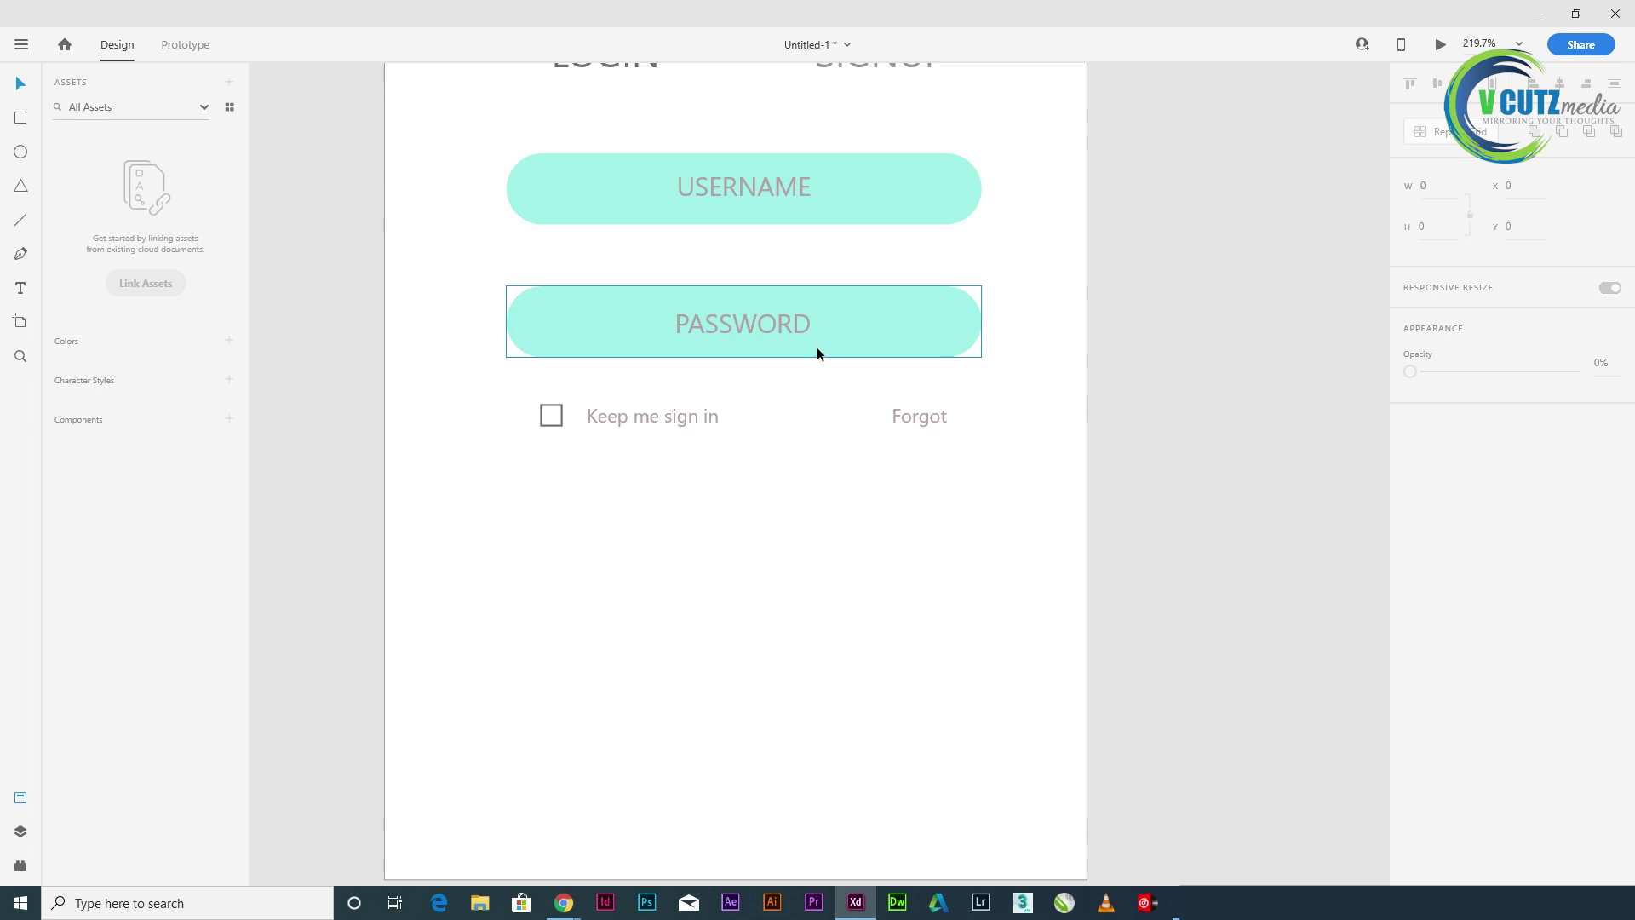
- Copy the PASSWORD field shape below the checkbox row at about Y 397, remove its fill and give it a #D8D4D4 border
left_click(886, 319)
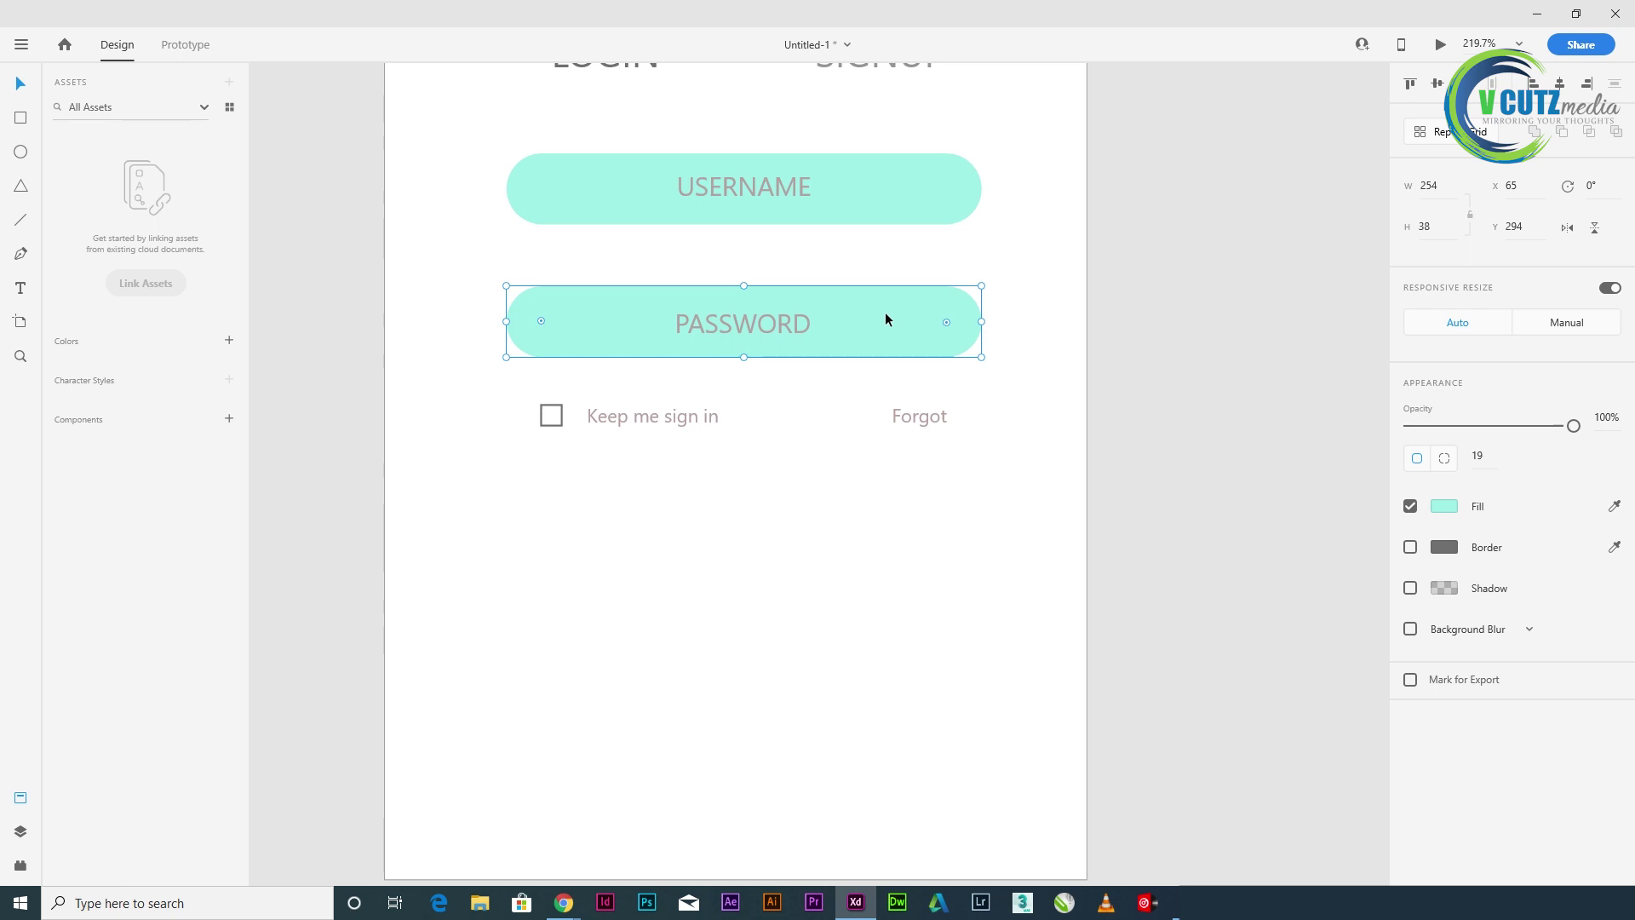
left_click_drag(886, 313, 876, 506)
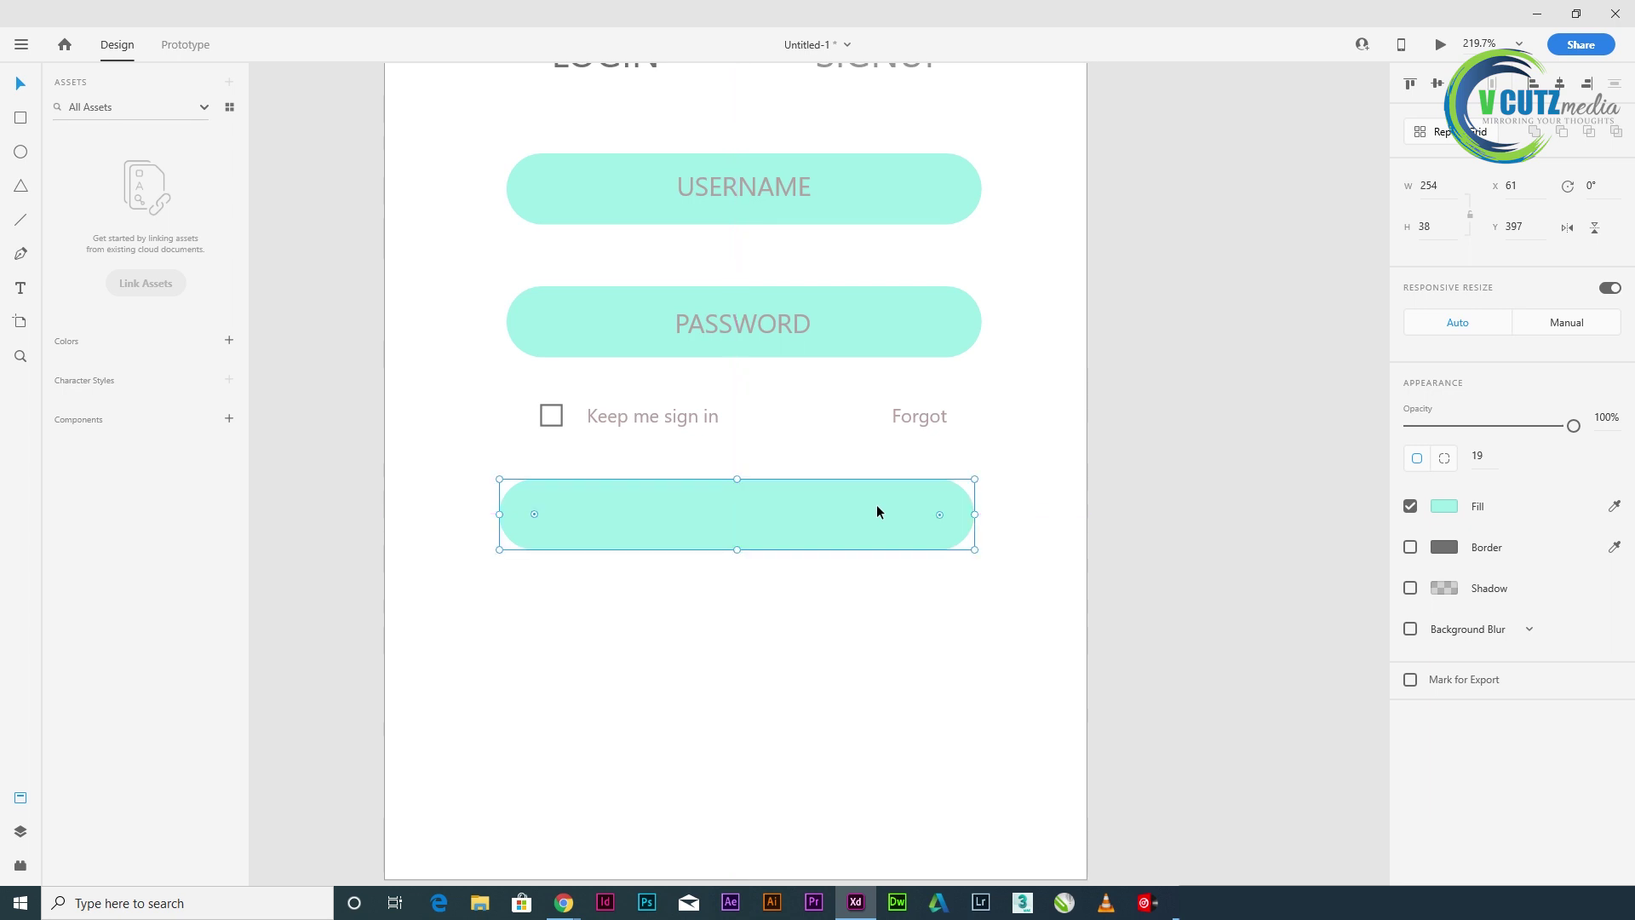
left_click(1410, 506)
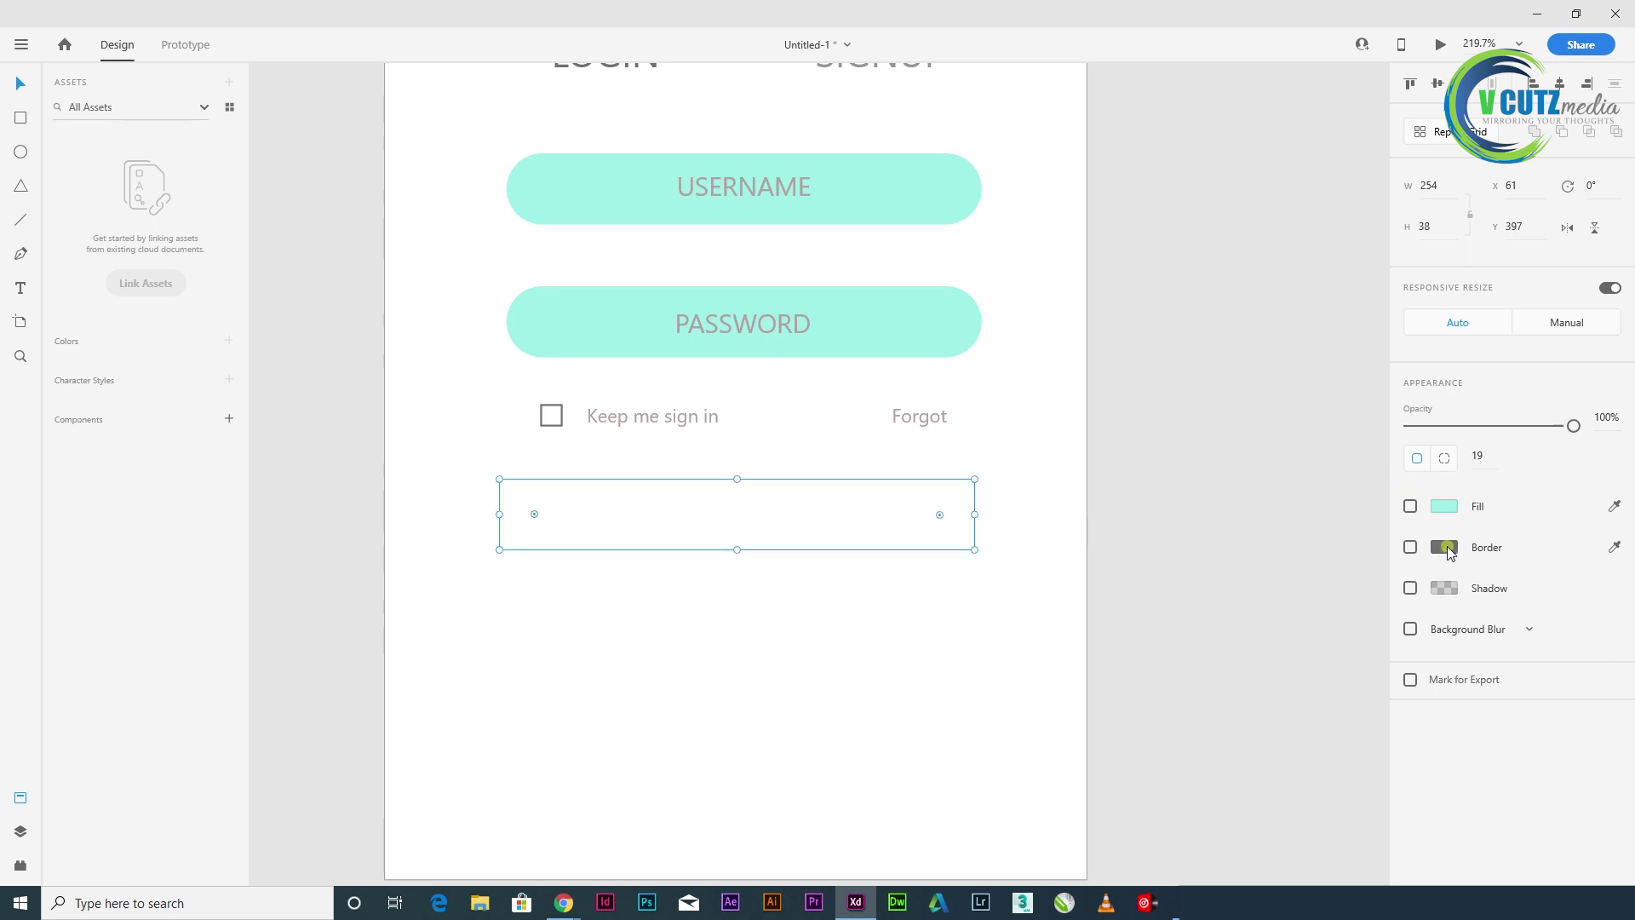
left_click(1444, 547)
left_click(1440, 564)
left_click(1410, 547)
left_click(1443, 549)
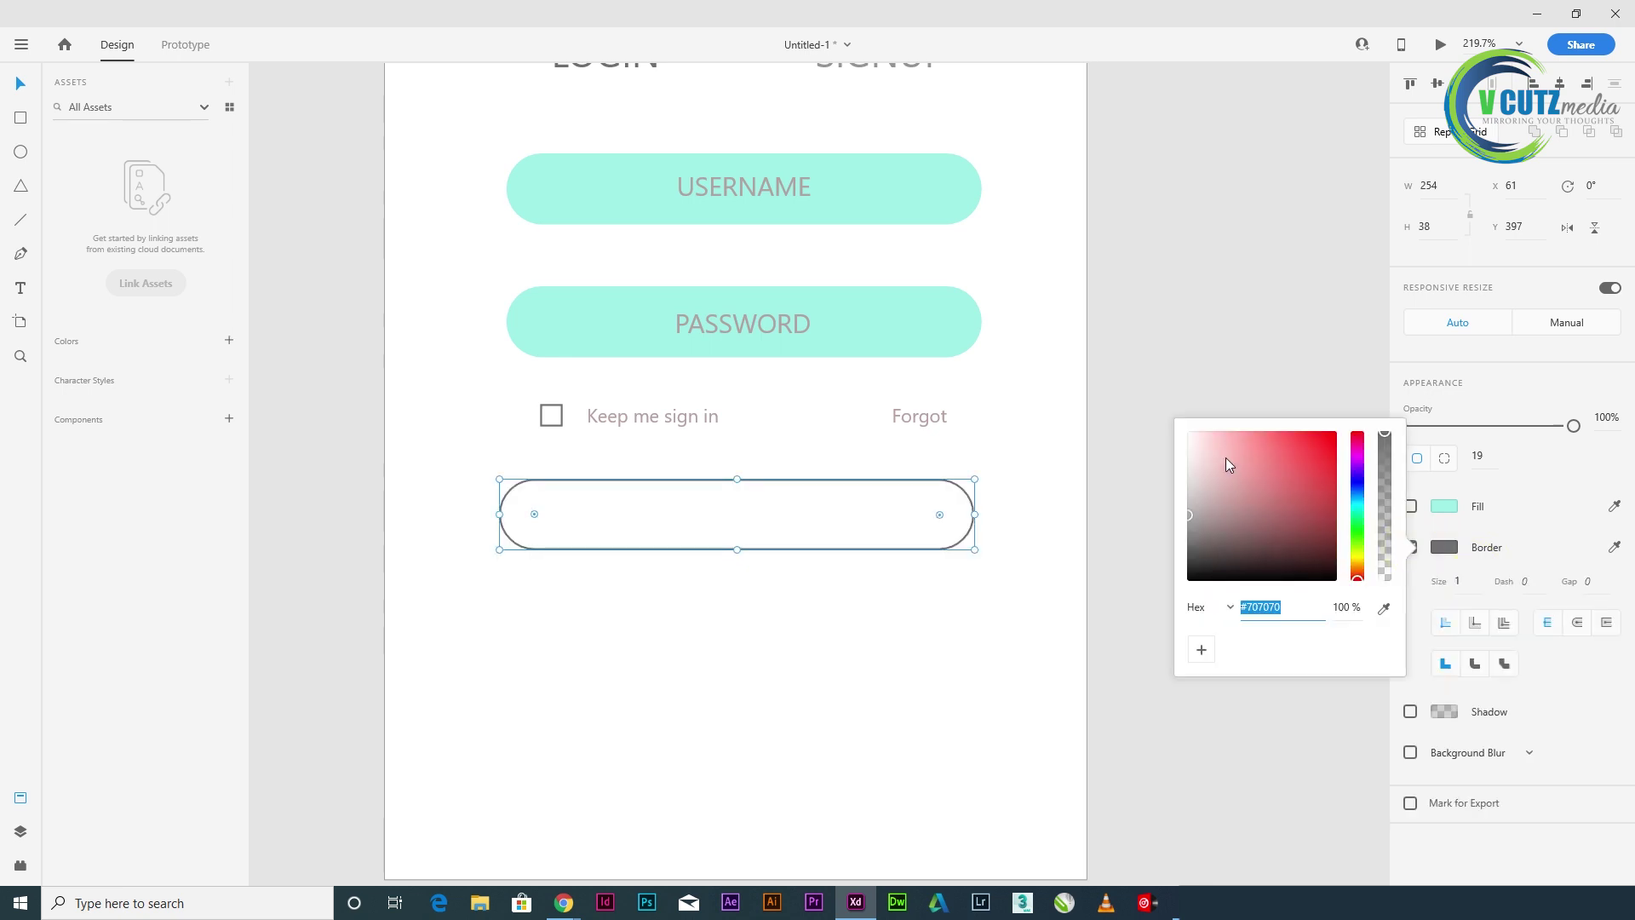
left_click_drag(1225, 457, 1192, 461)
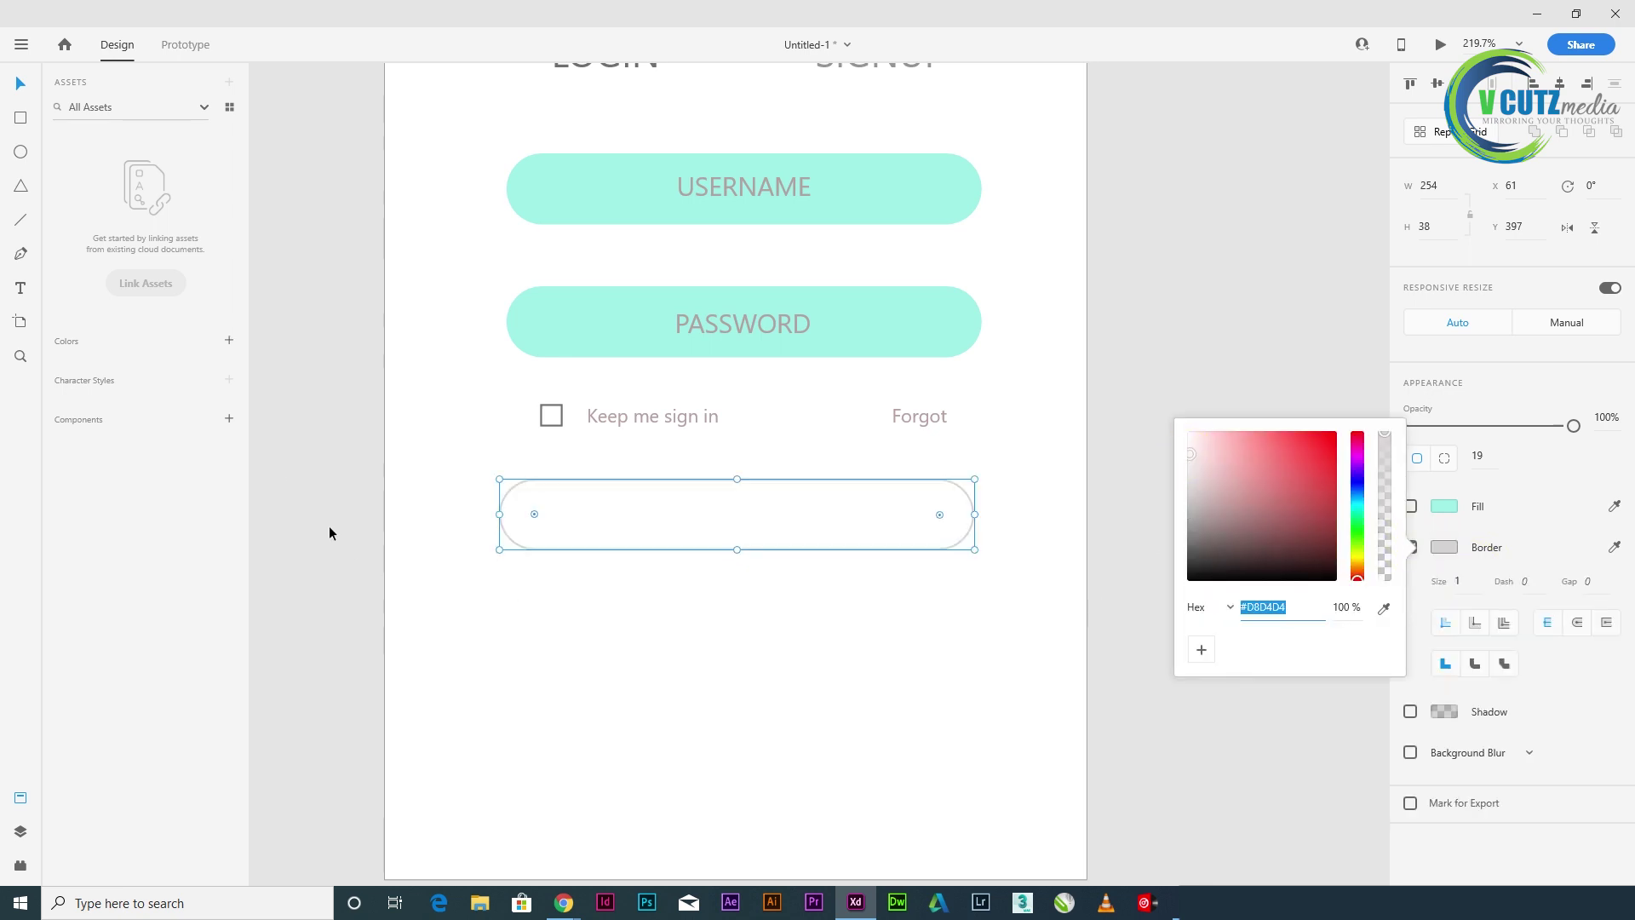
- Copy the PASSWORD label into the outlined button, change the copy to "GO!" and center it in the button
left_click(21, 82)
left_click(763, 320)
left_click_drag(763, 321, 764, 511)
left_click(21, 287)
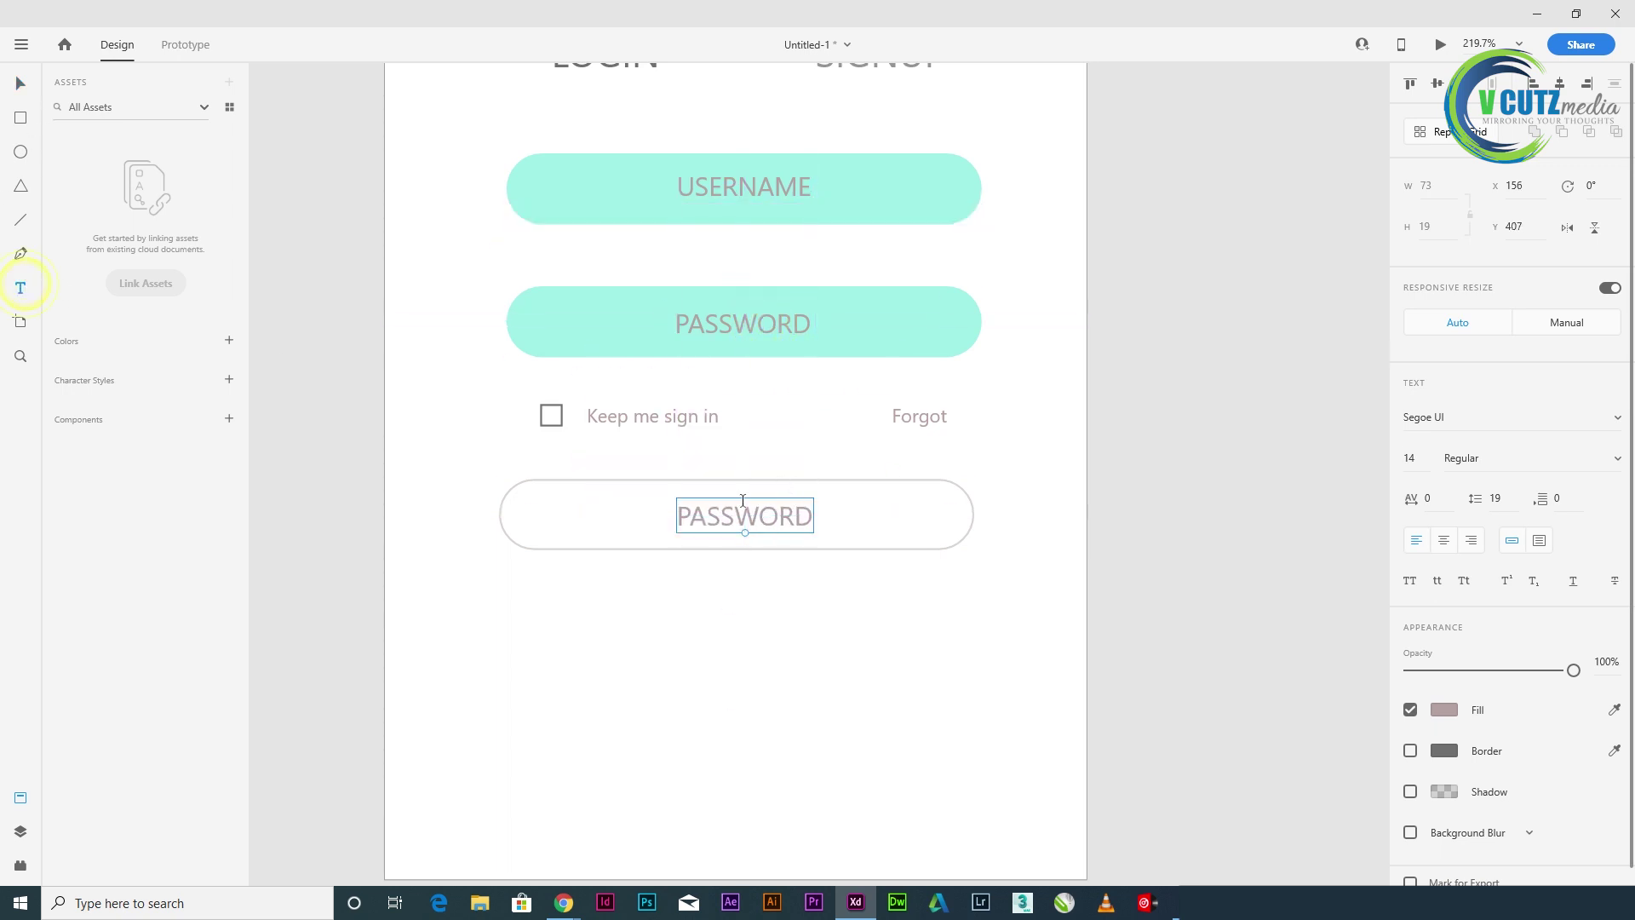
double_click(743, 508)
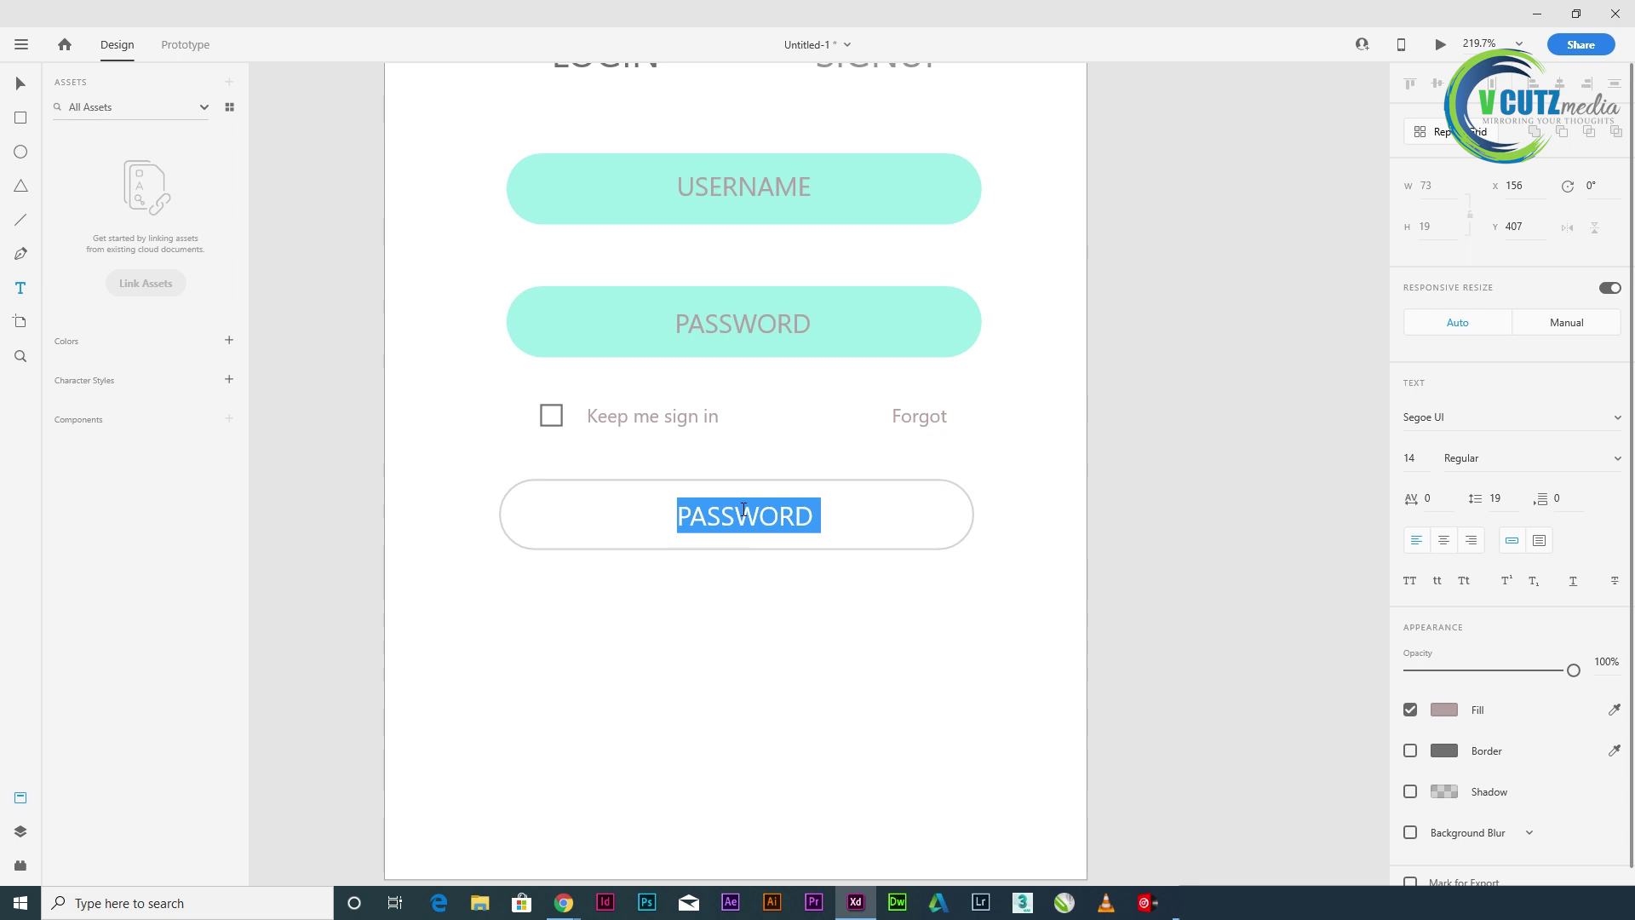
type("g")
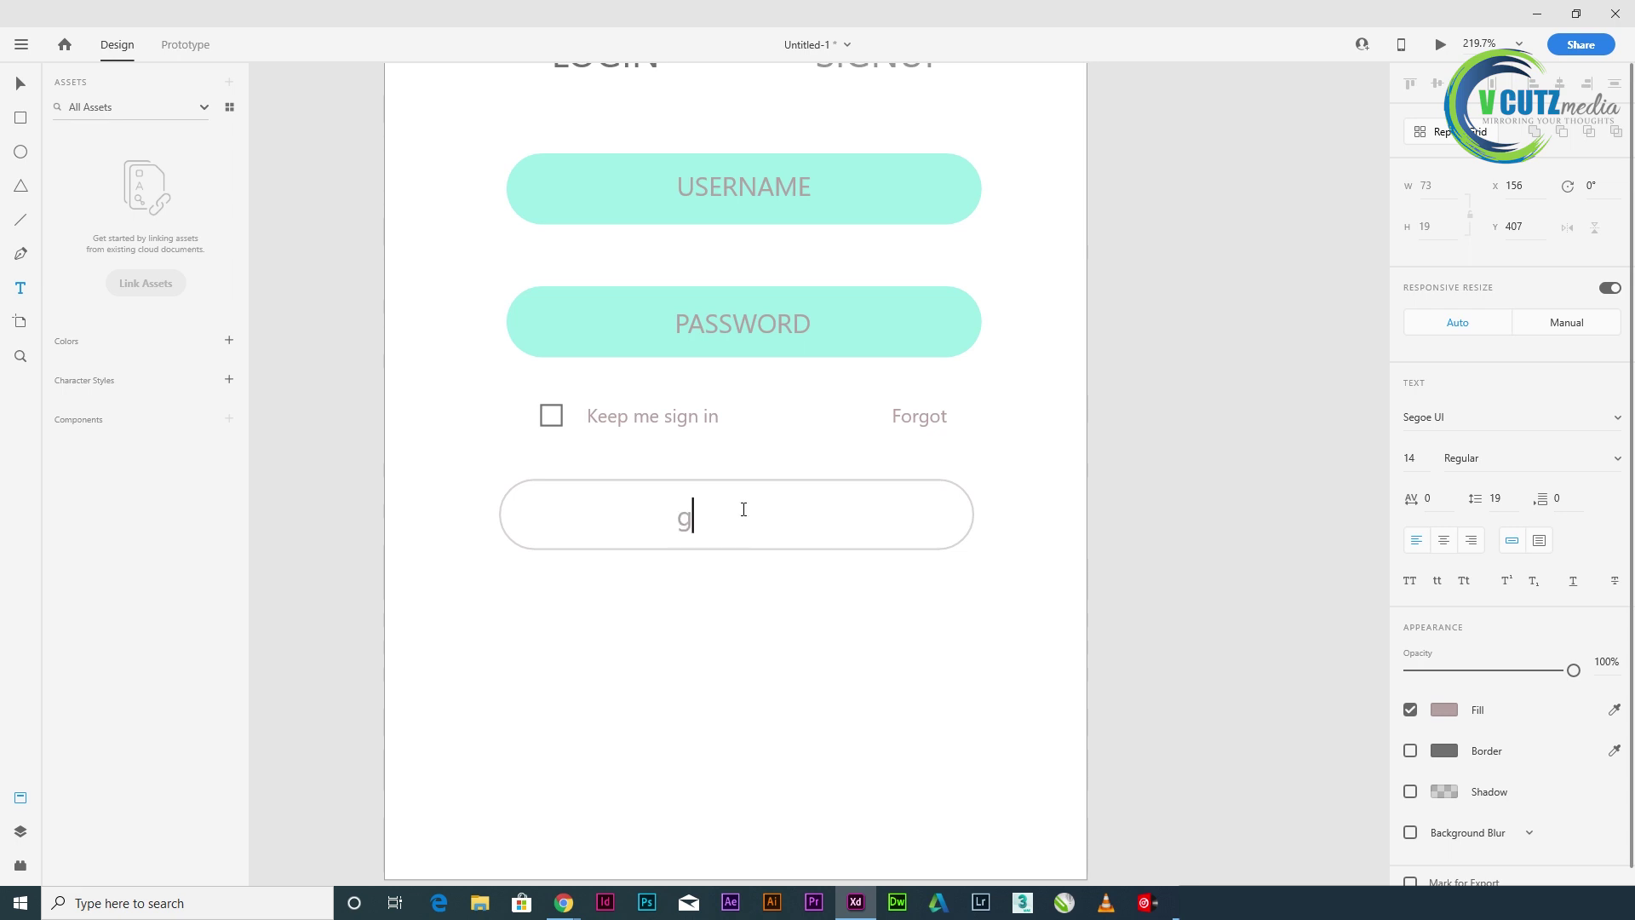
type("o")
key("BackSpace")
key("BackSpace")
type("D")
key("BackSpace")
type("GO")
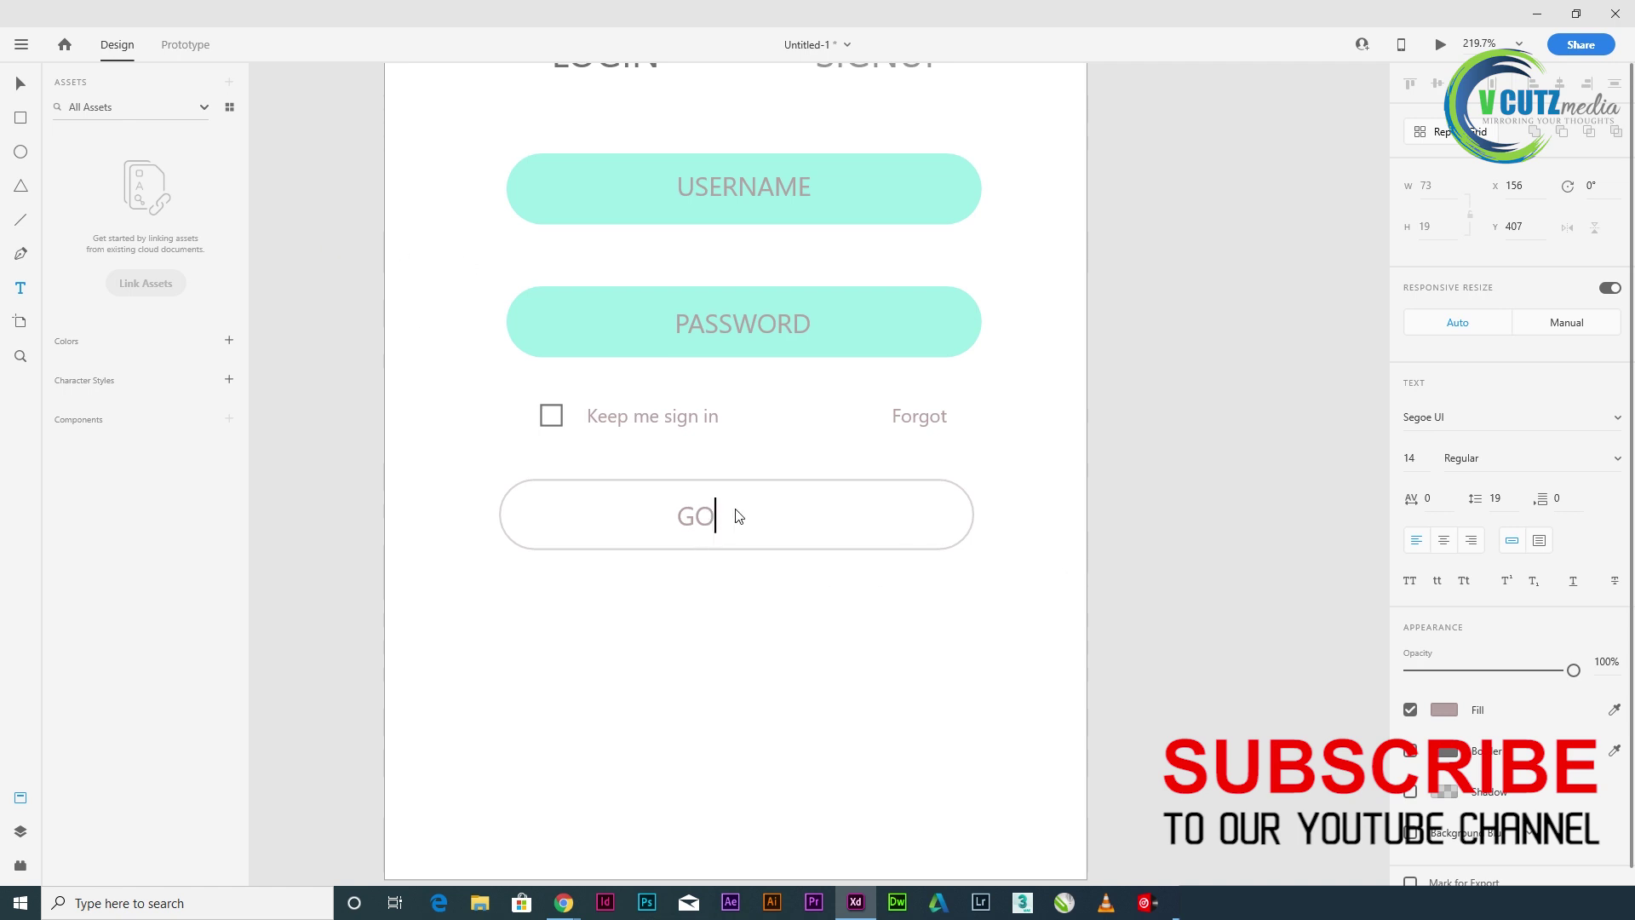
type("!")
left_click(18, 79)
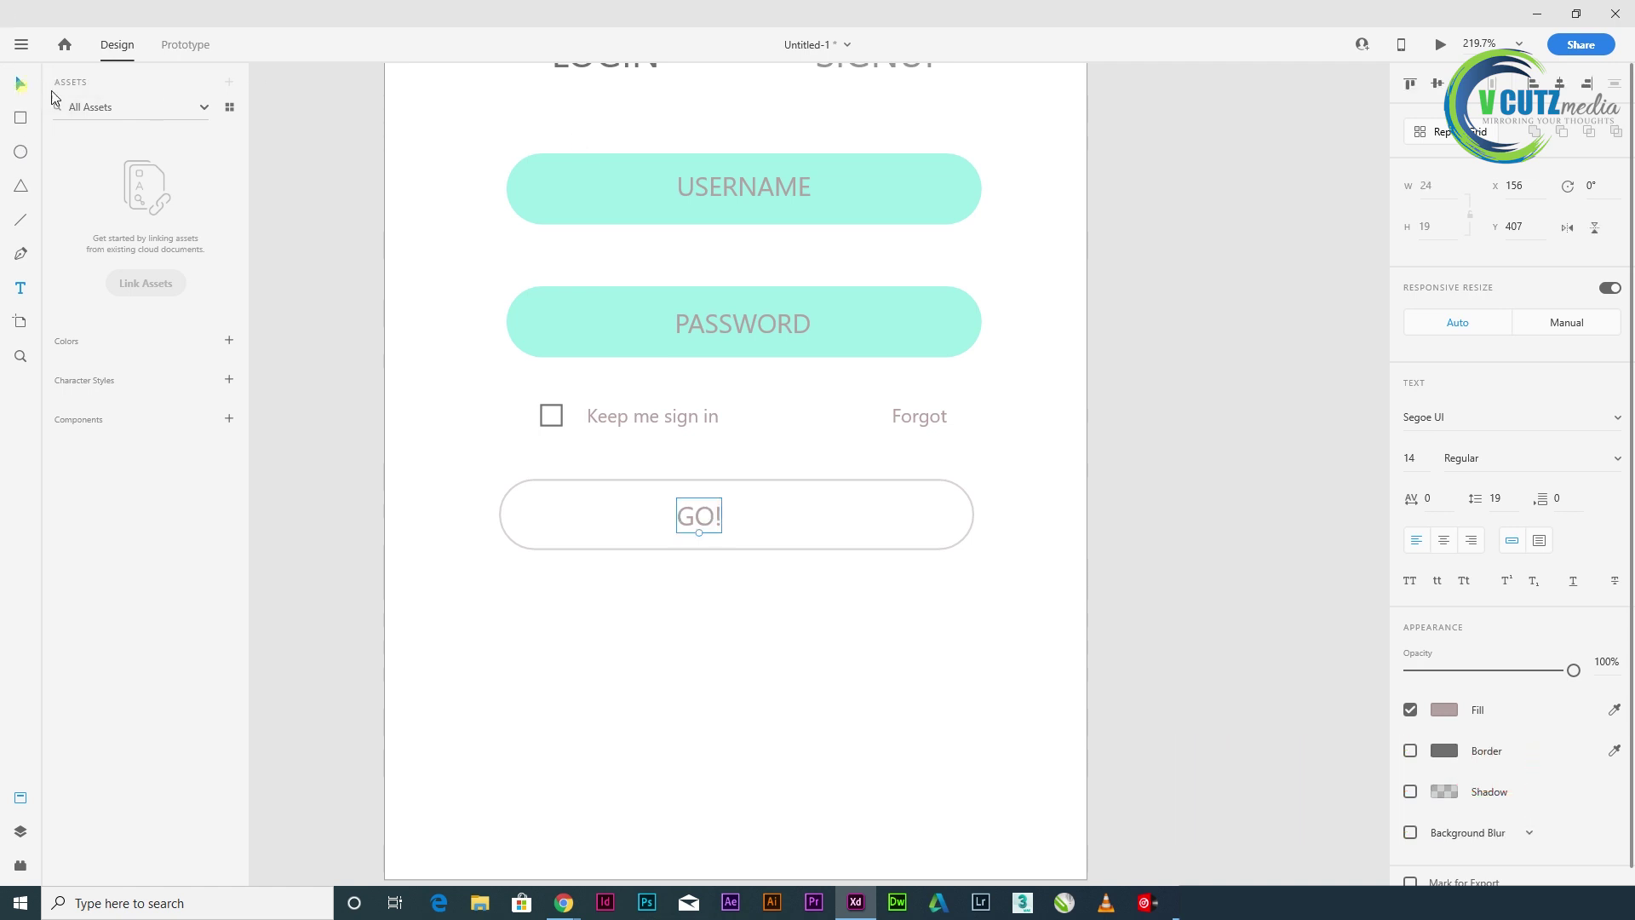
left_click_drag(698, 518, 745, 515)
left_click(748, 606)
- Copy the "GO!" label to about Y 447 below the button and change the copy to "or"
scroll(834, 563, "down", 2)
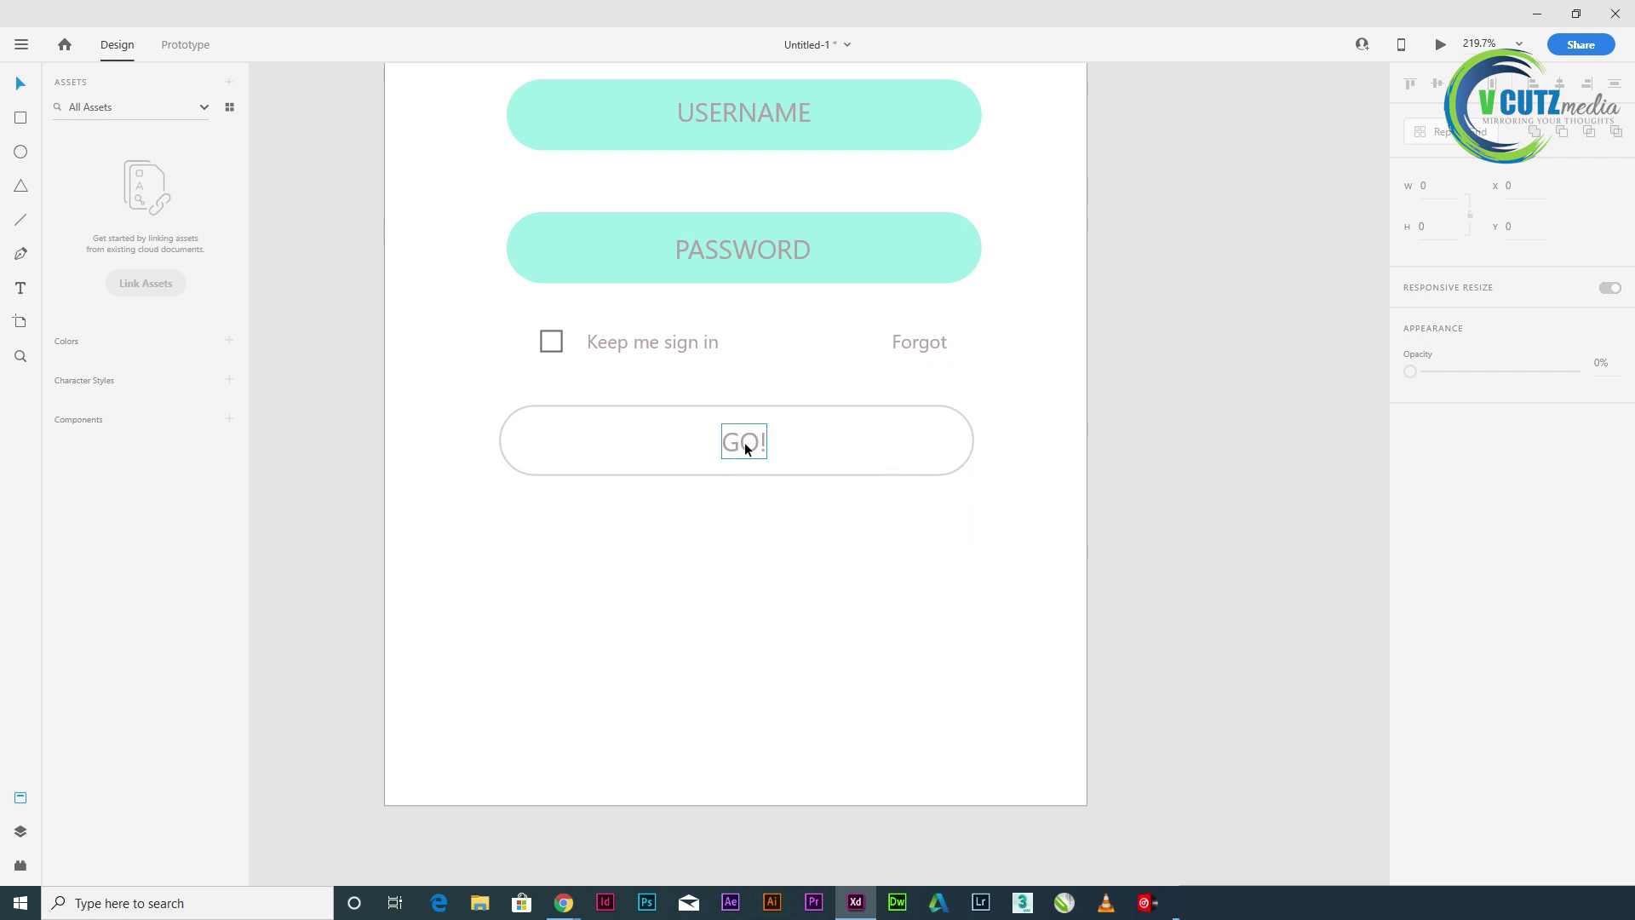
left_click_drag(745, 449, 746, 517)
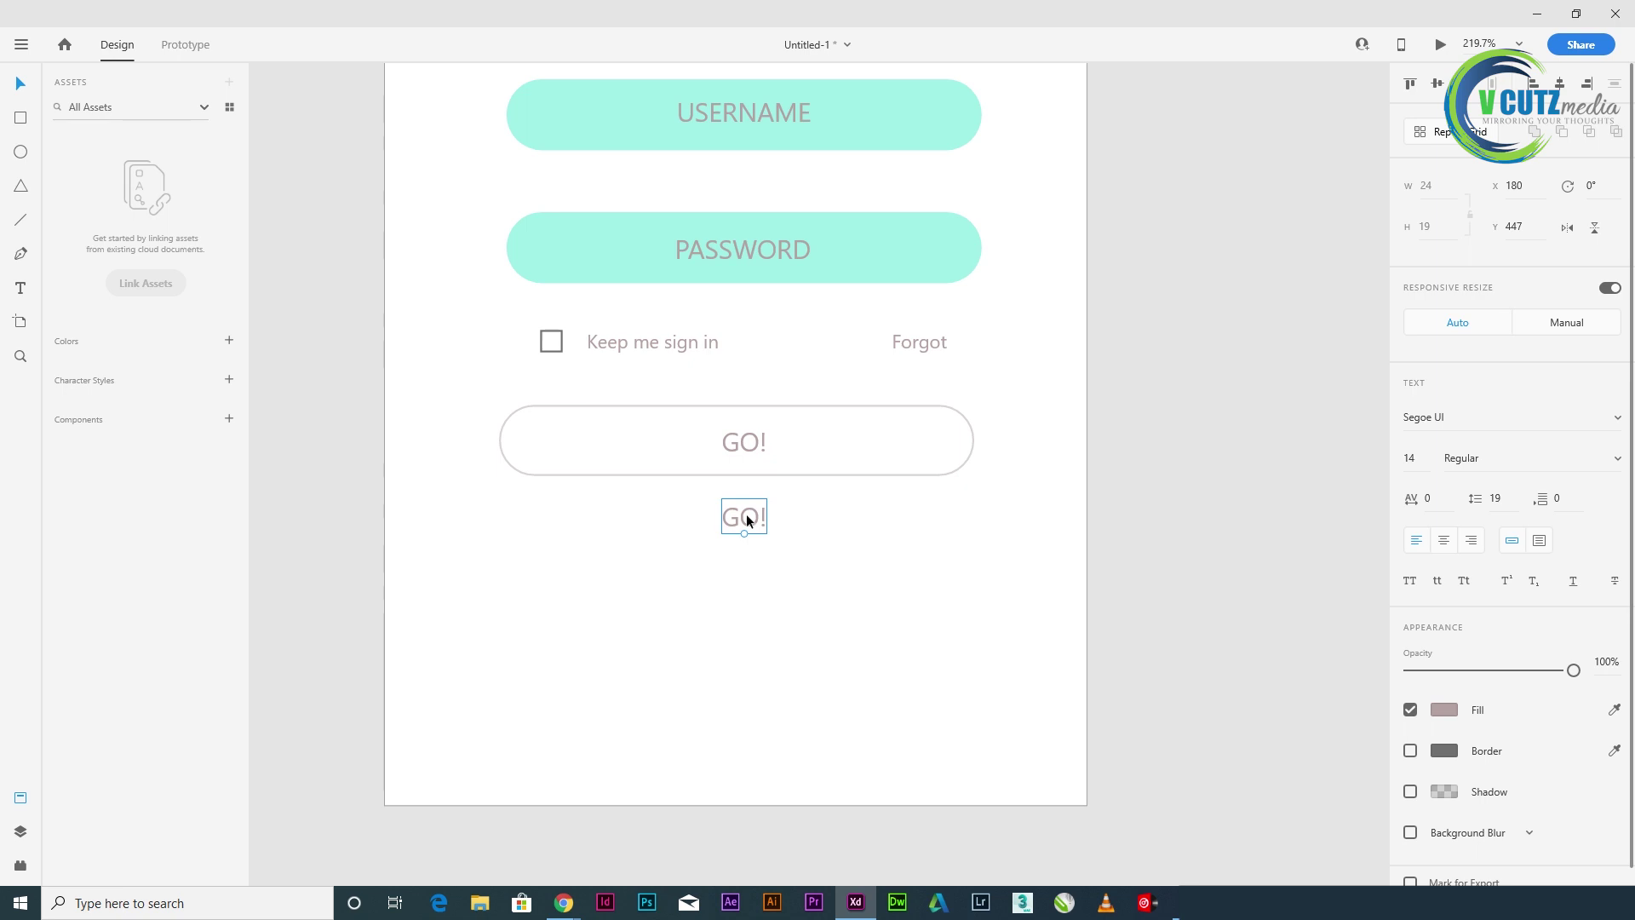
left_click(20, 288)
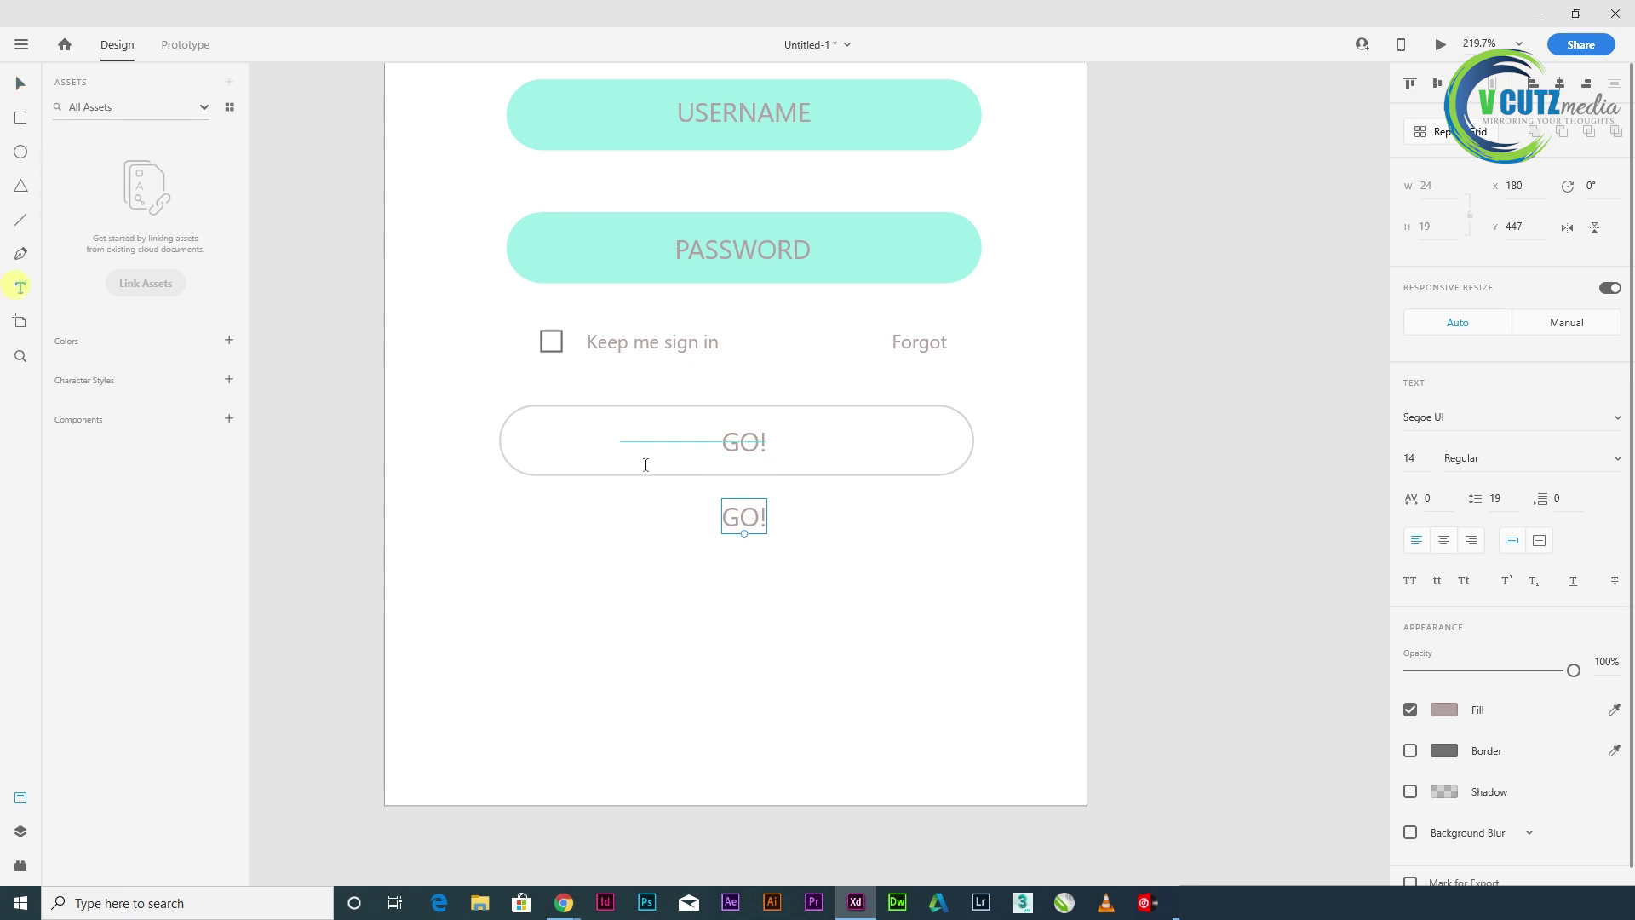
double_click(748, 527)
type("or")
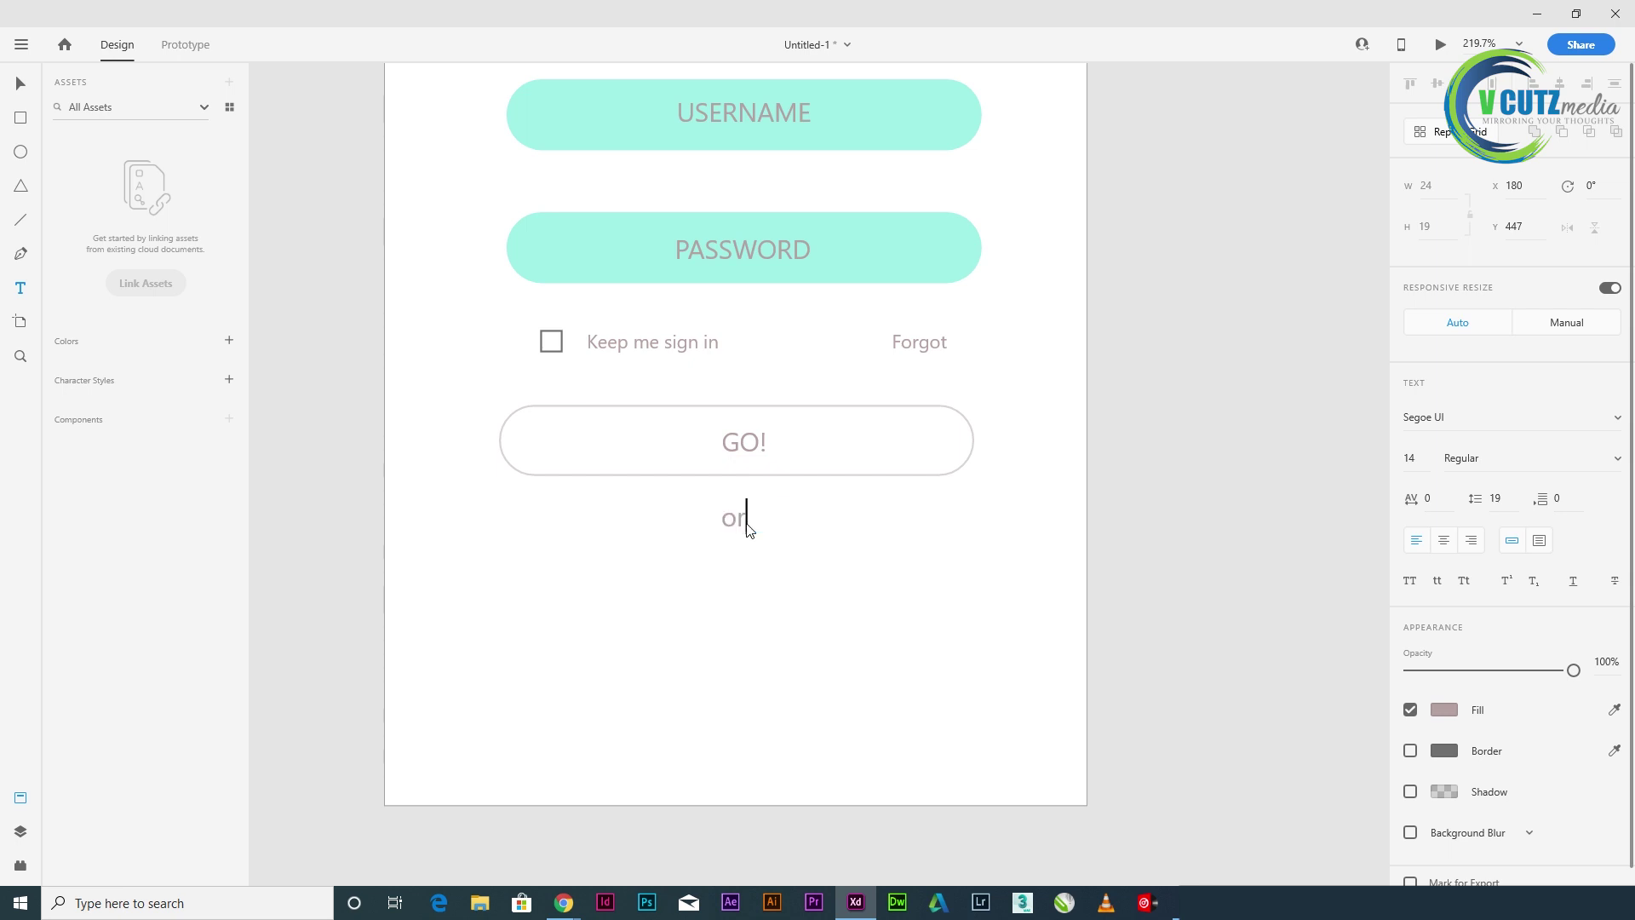
left_click(20, 83)
- Center the "or" text under the GO! button and draw a divider line about 109 long on each side of it
left_click(21, 223)
mouse_move(747, 535)
left_mouse_down()
mouse_move(511, 534)
mouse_move(741, 534)
left_mouse_up()
left_click_drag(508, 529, 966, 527)
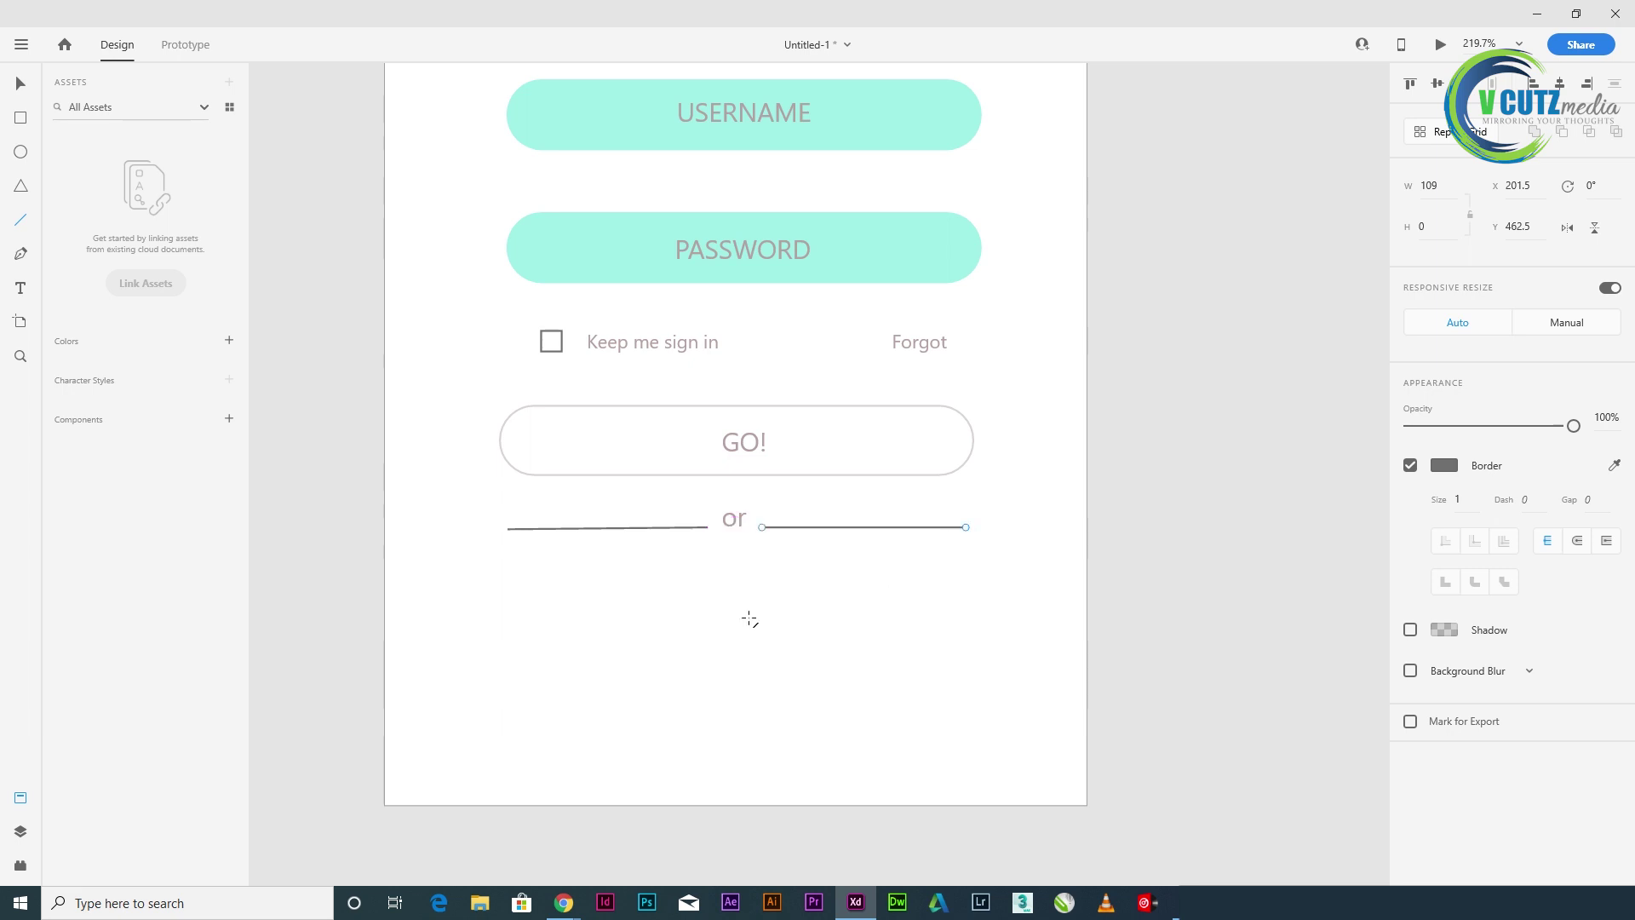
- Move the "or" text and both divider lines down together to widen the gap below the GO! button
left_click(17, 85)
left_click_drag(507, 504, 943, 551)
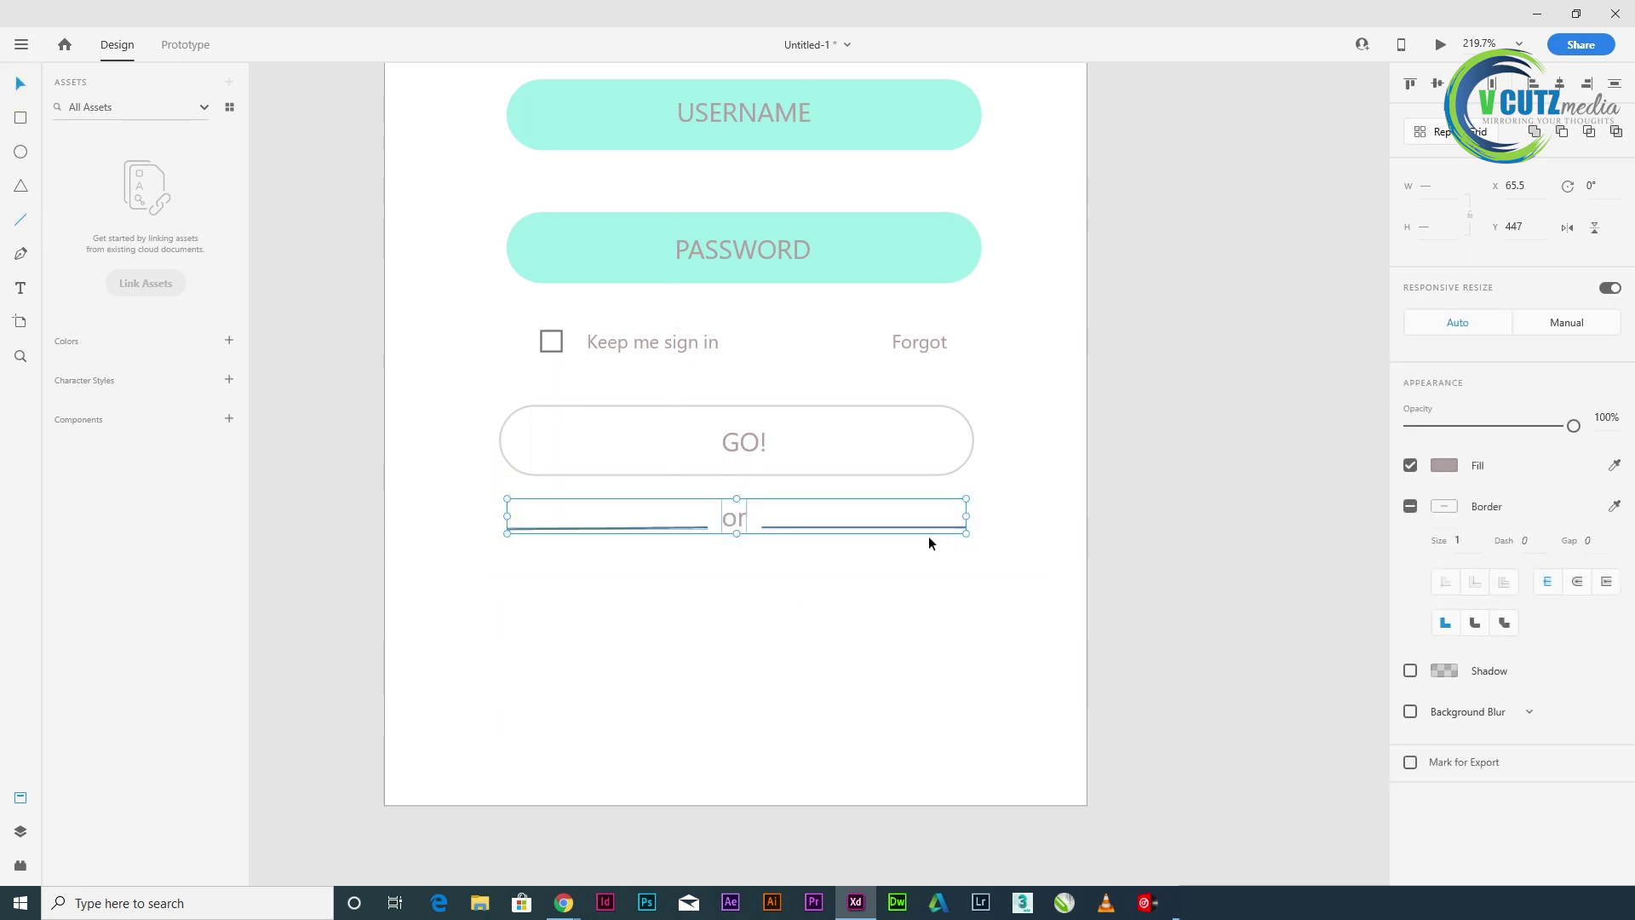
key("Down")
key("Down")
key("Down")
key("Down")
key("Down")
key("Down")
key("Down")
key("Down")
left_click(890, 672)
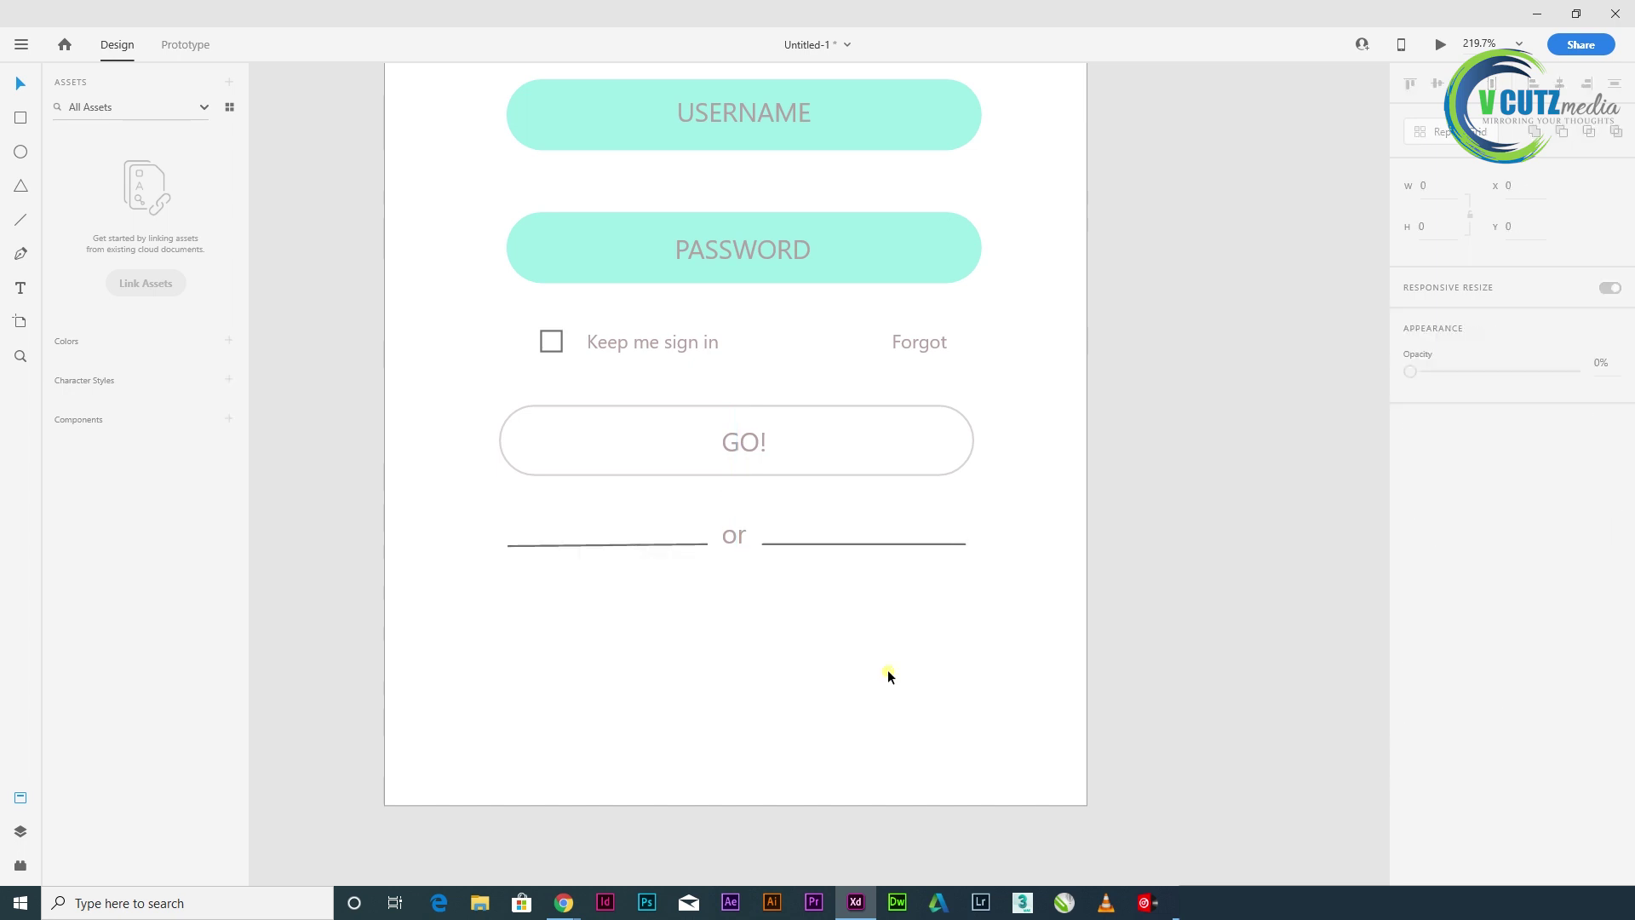
- Copy the "Keep me sign in" text below the "or" divider, change the copy to "Signup with" and center it there
scroll(710, 588, "down", 2)
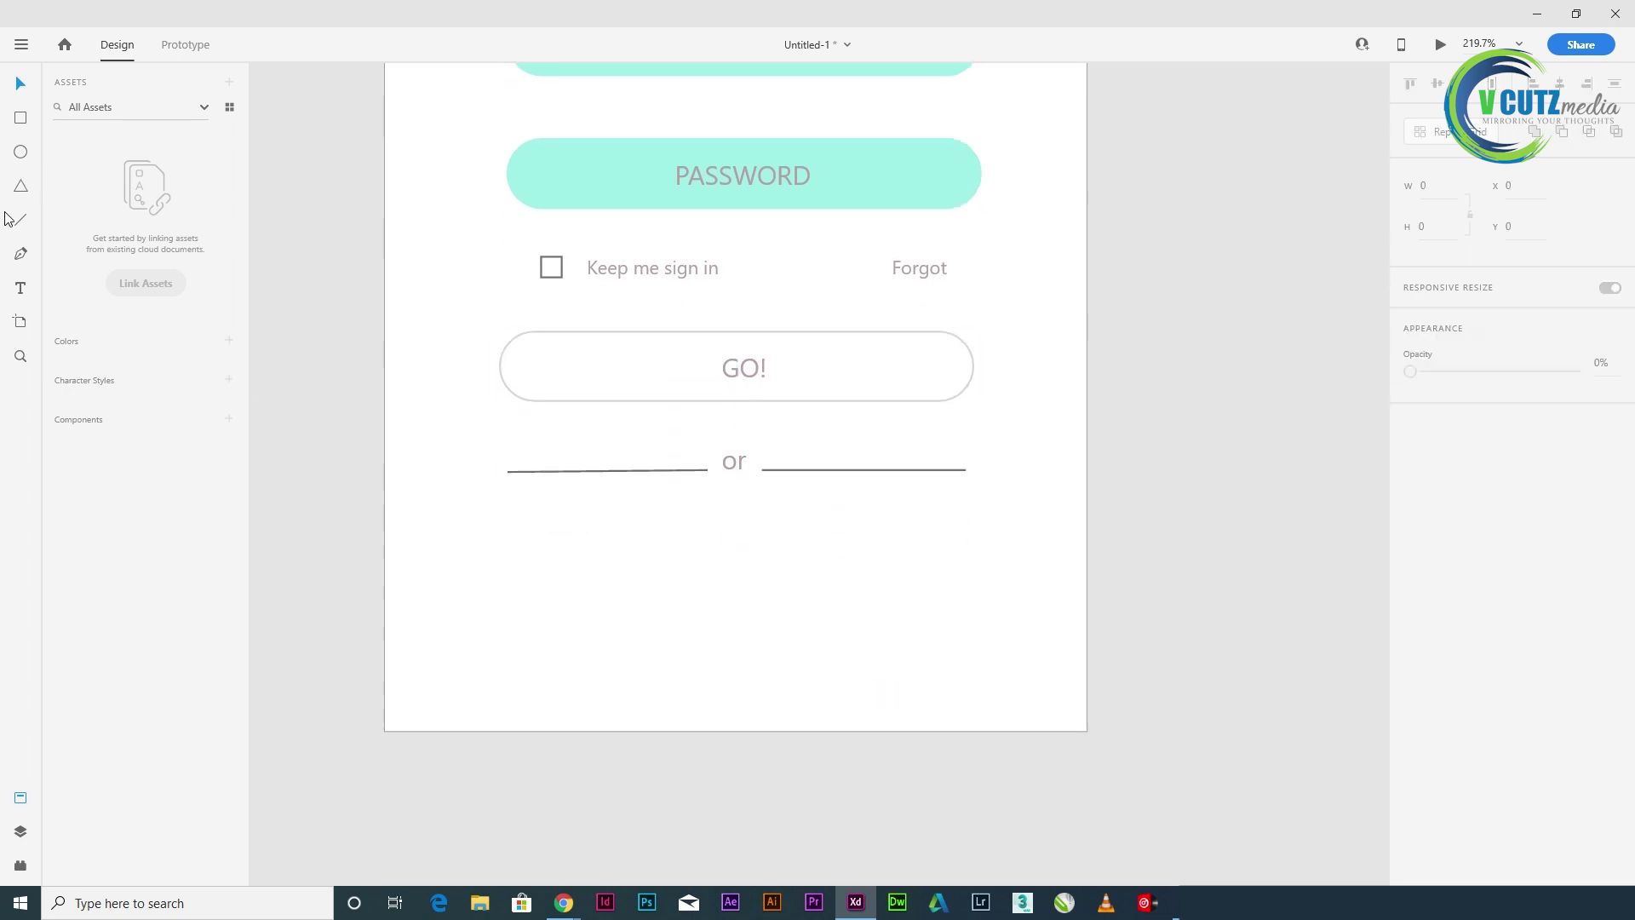
double_click(653, 262)
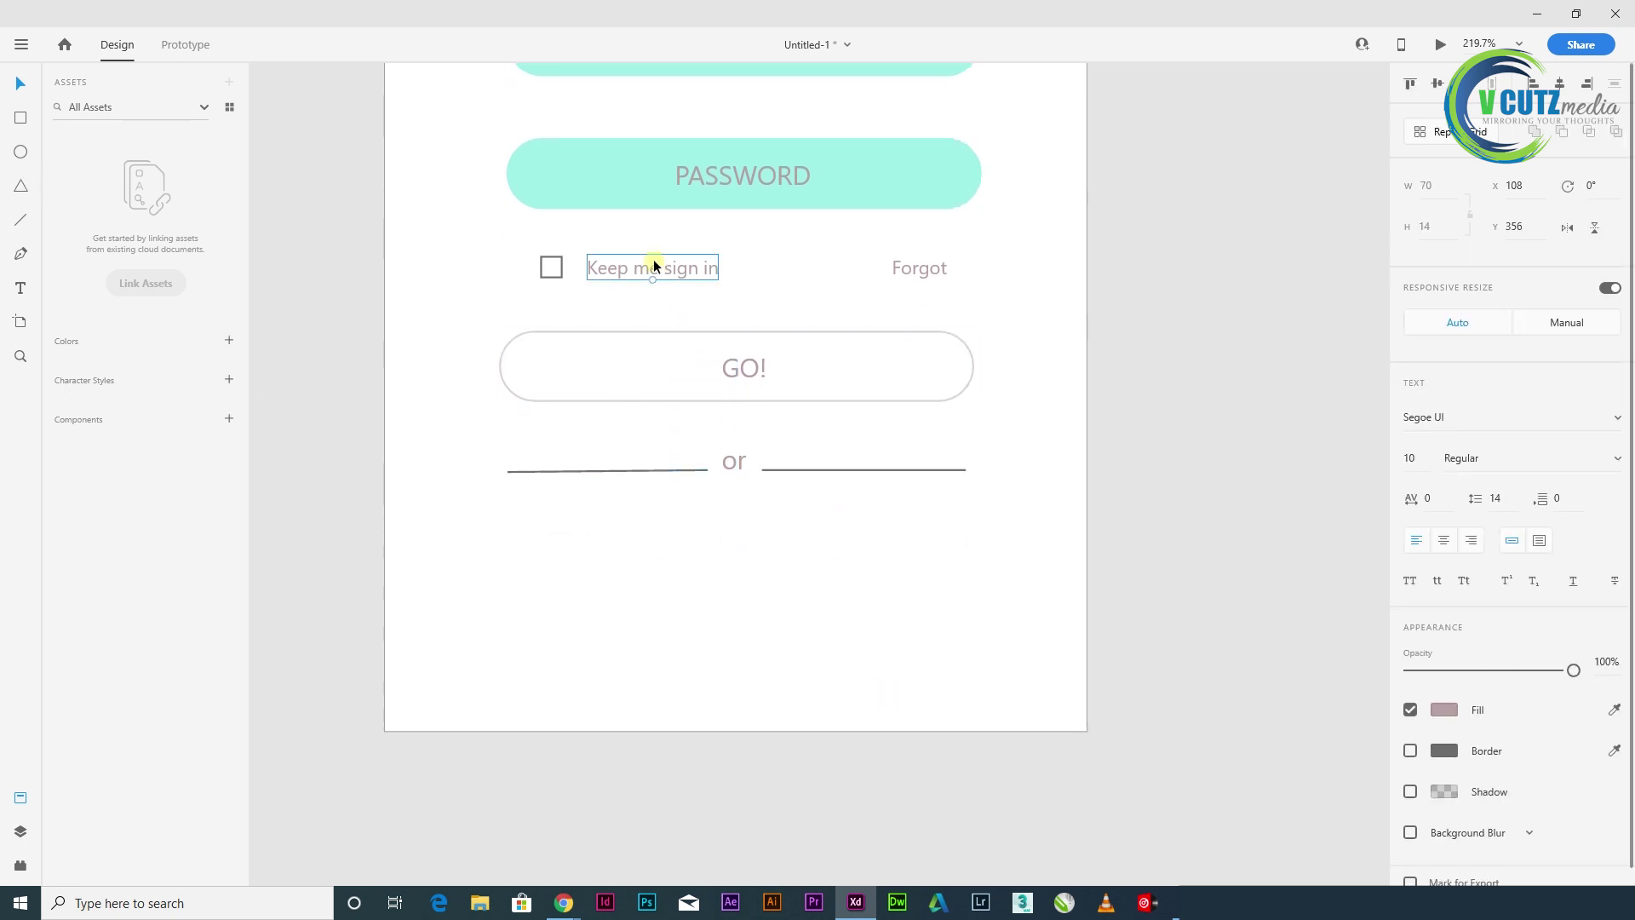
key("Escape")
left_click_drag(687, 267, 760, 508)
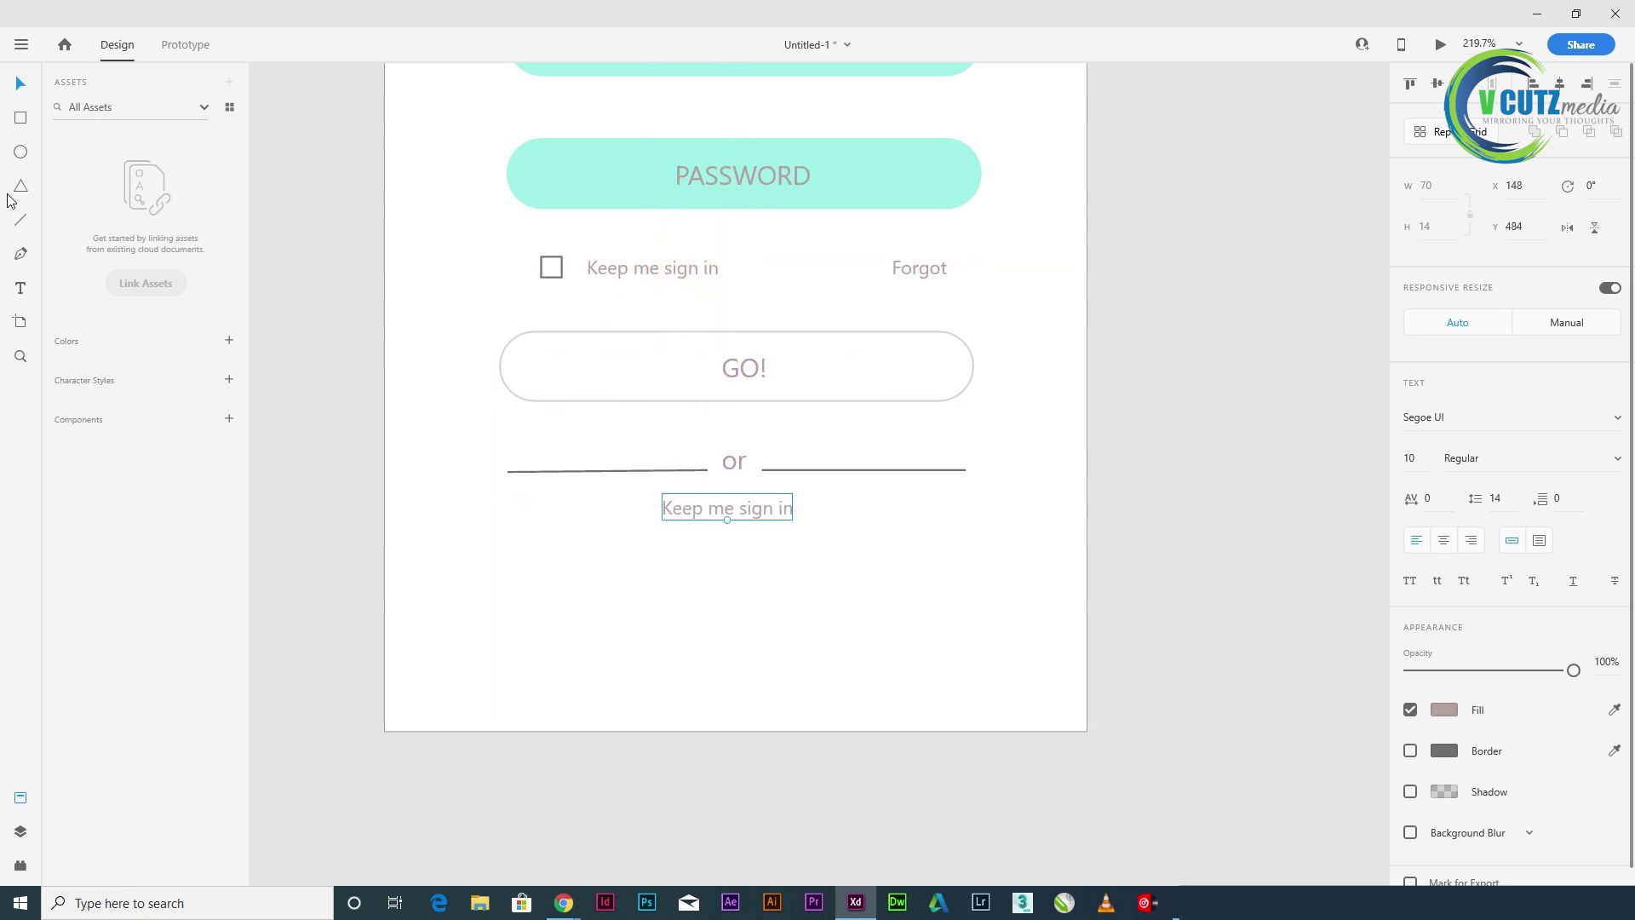
left_click(21, 288)
double_click(764, 515)
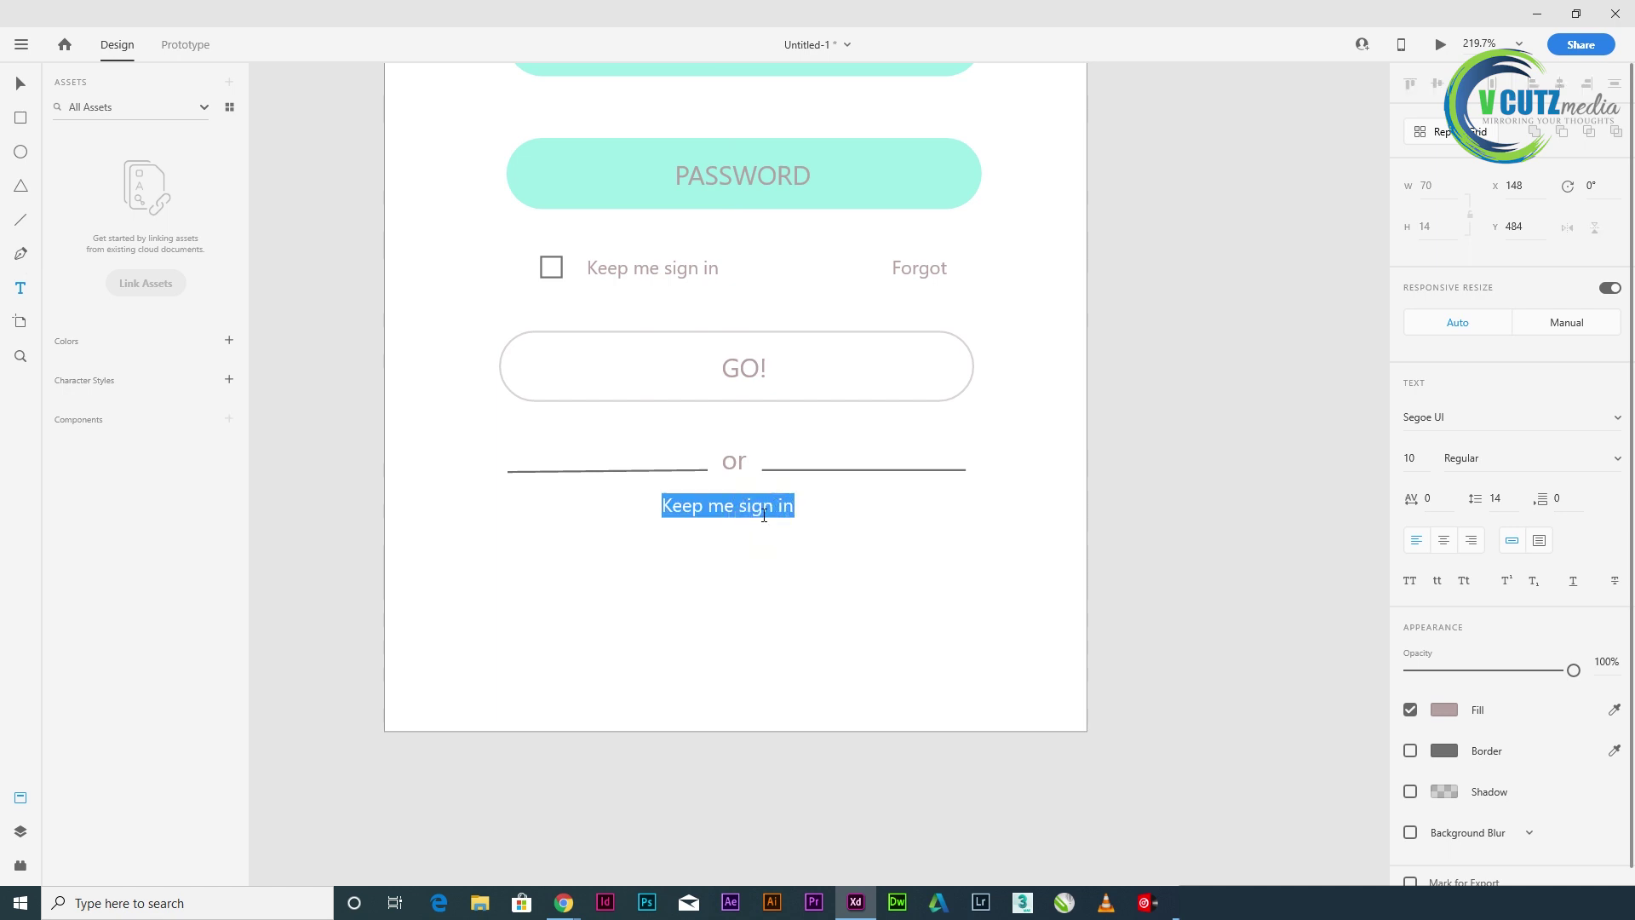
type("sig")
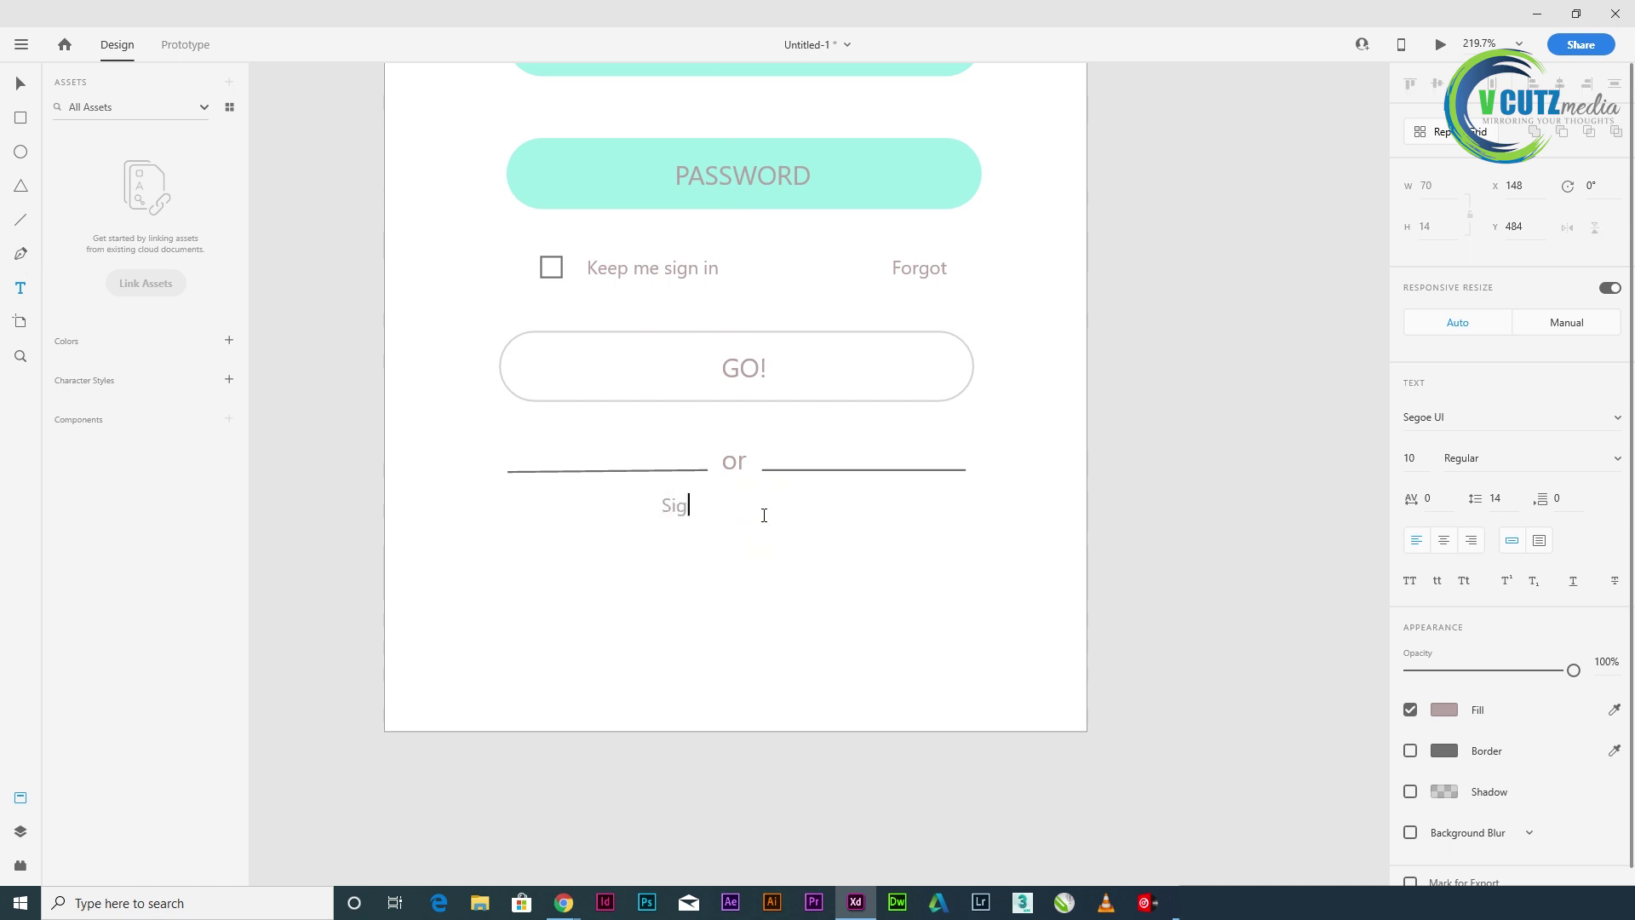
type("nup with")
left_click(20, 83)
left_click_drag(683, 508, 715, 517)
left_click(797, 635)
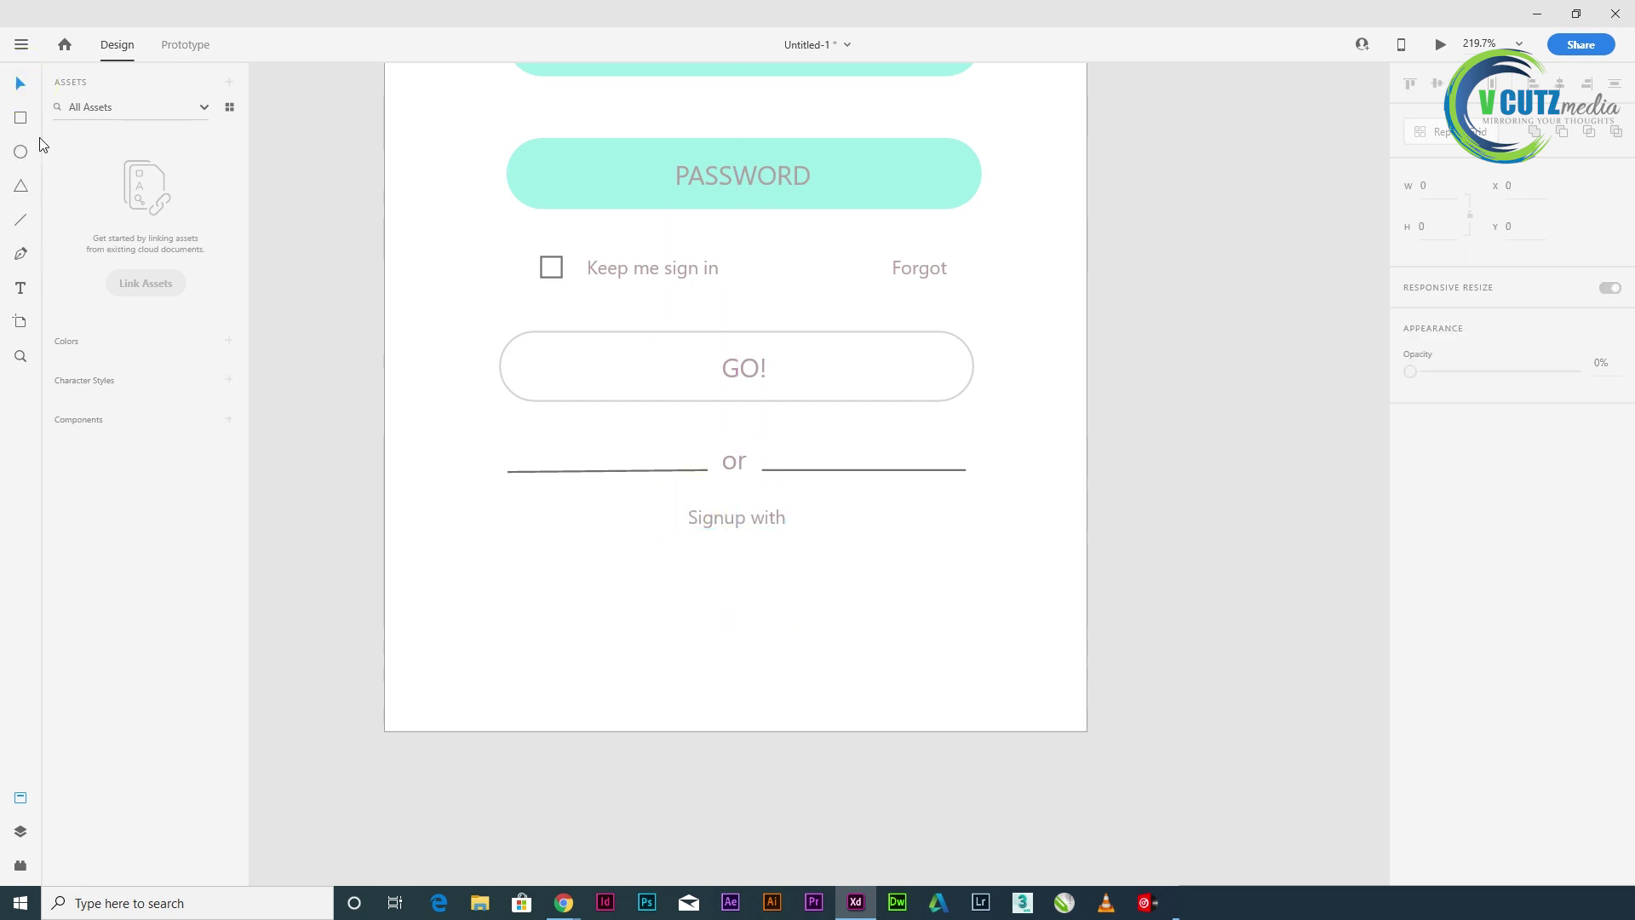
- Draw a rectangle about 98 by 32 below the "Signup with" text at about X 76, Y 533
left_click(577, 179)
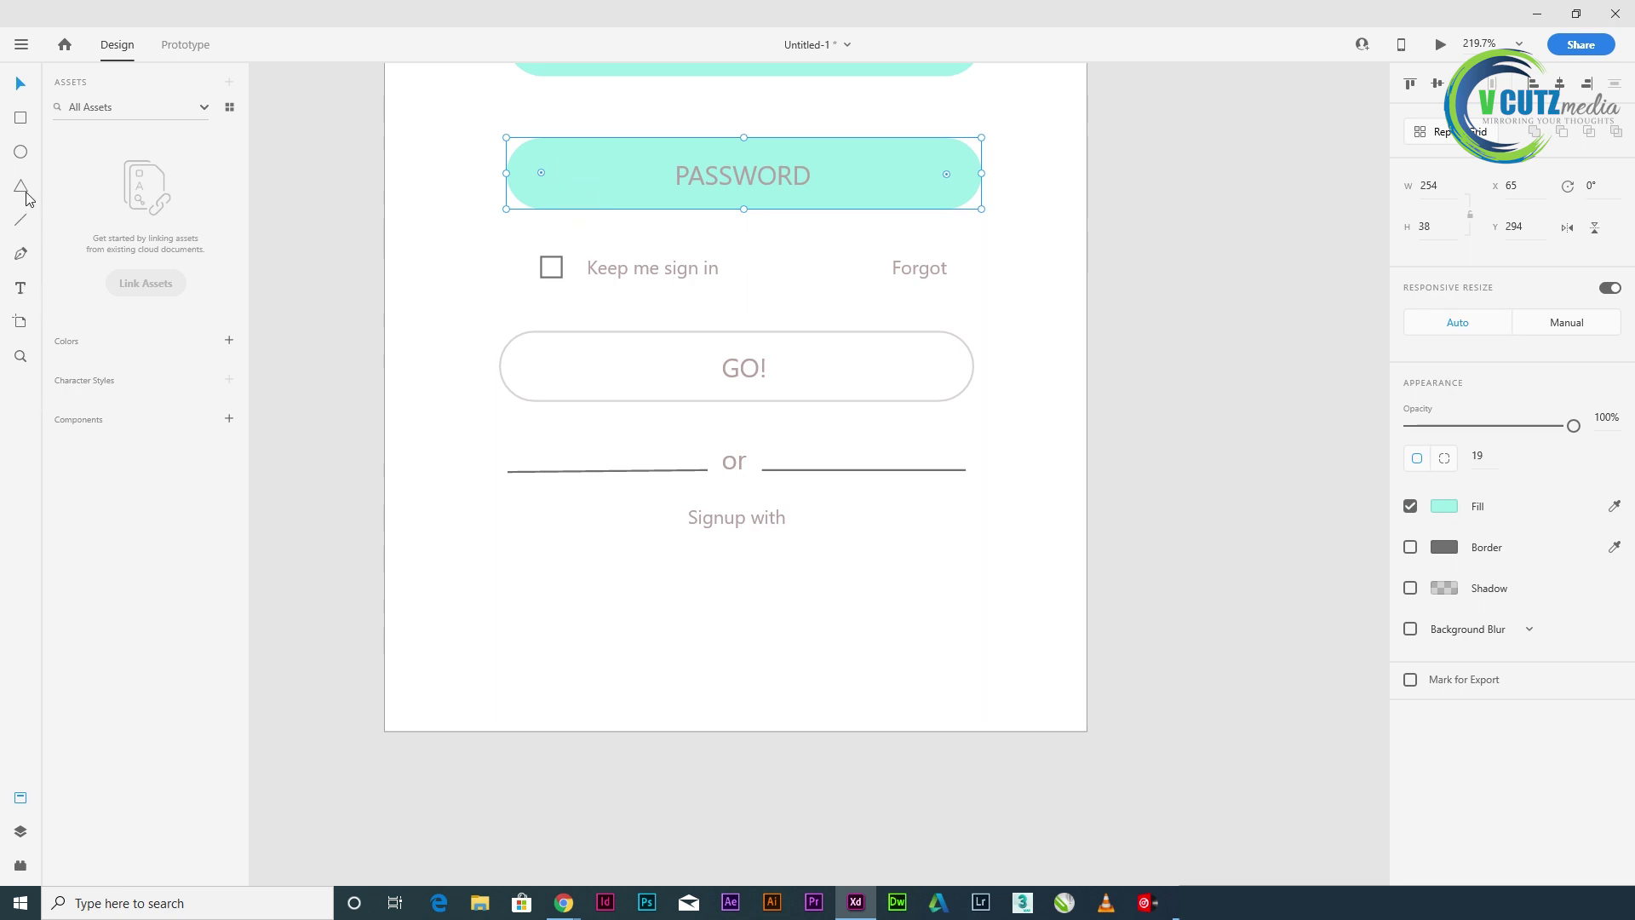
left_click(20, 117)
left_click_drag(528, 587, 714, 649)
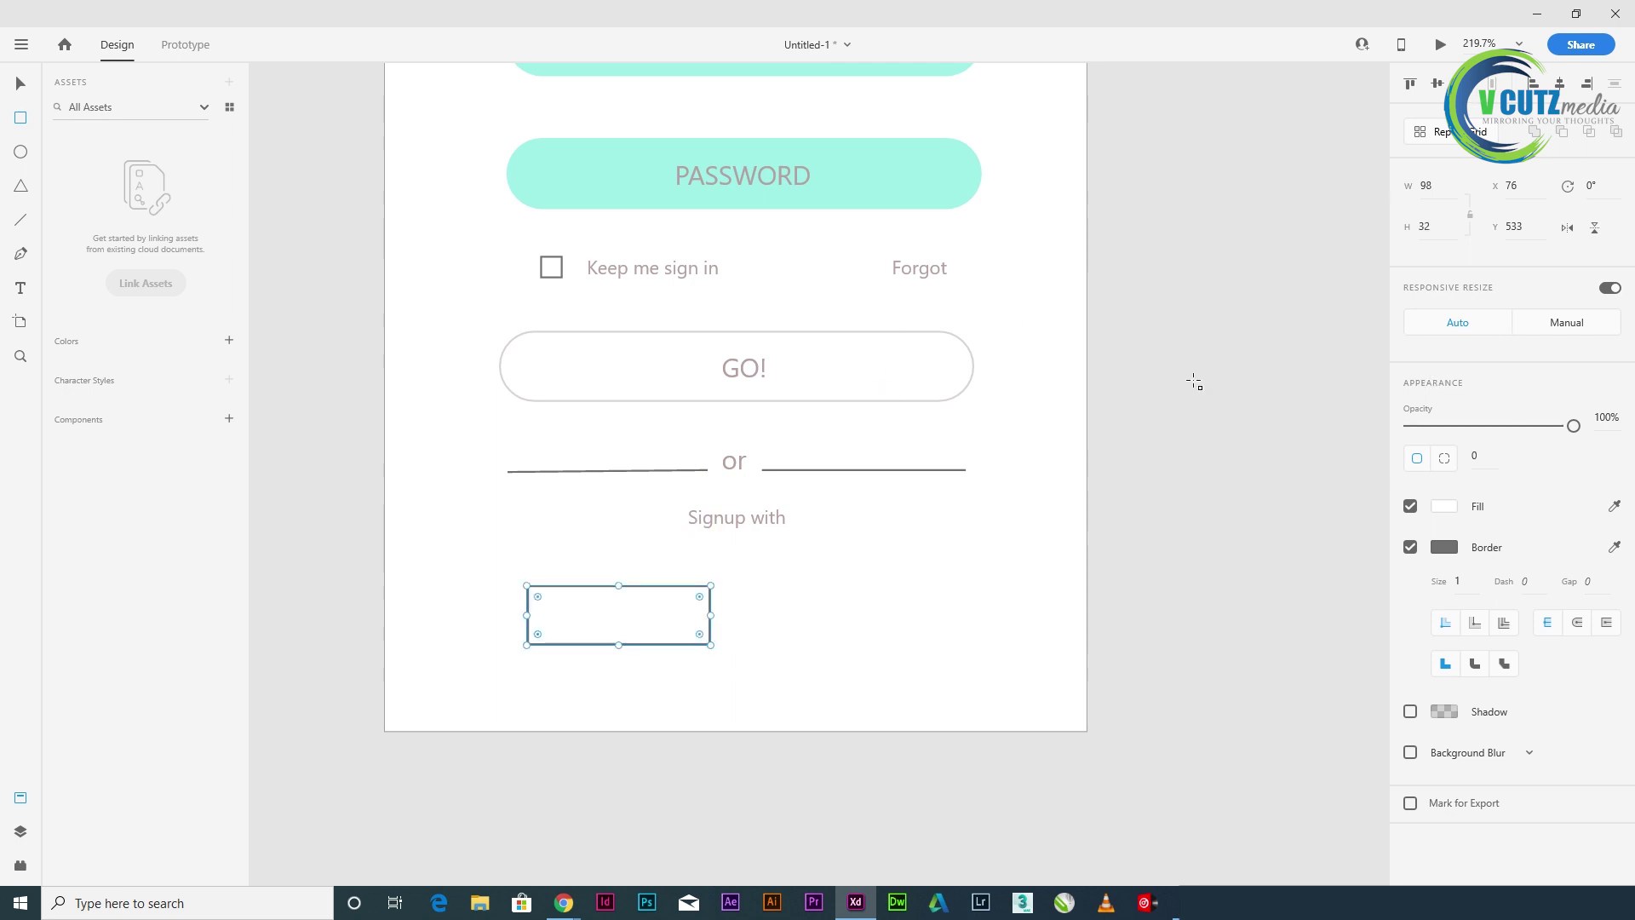
- Fill the new rectangle with the turquoise sampled from the PASSWORD field and remove its border
left_click(1445, 507)
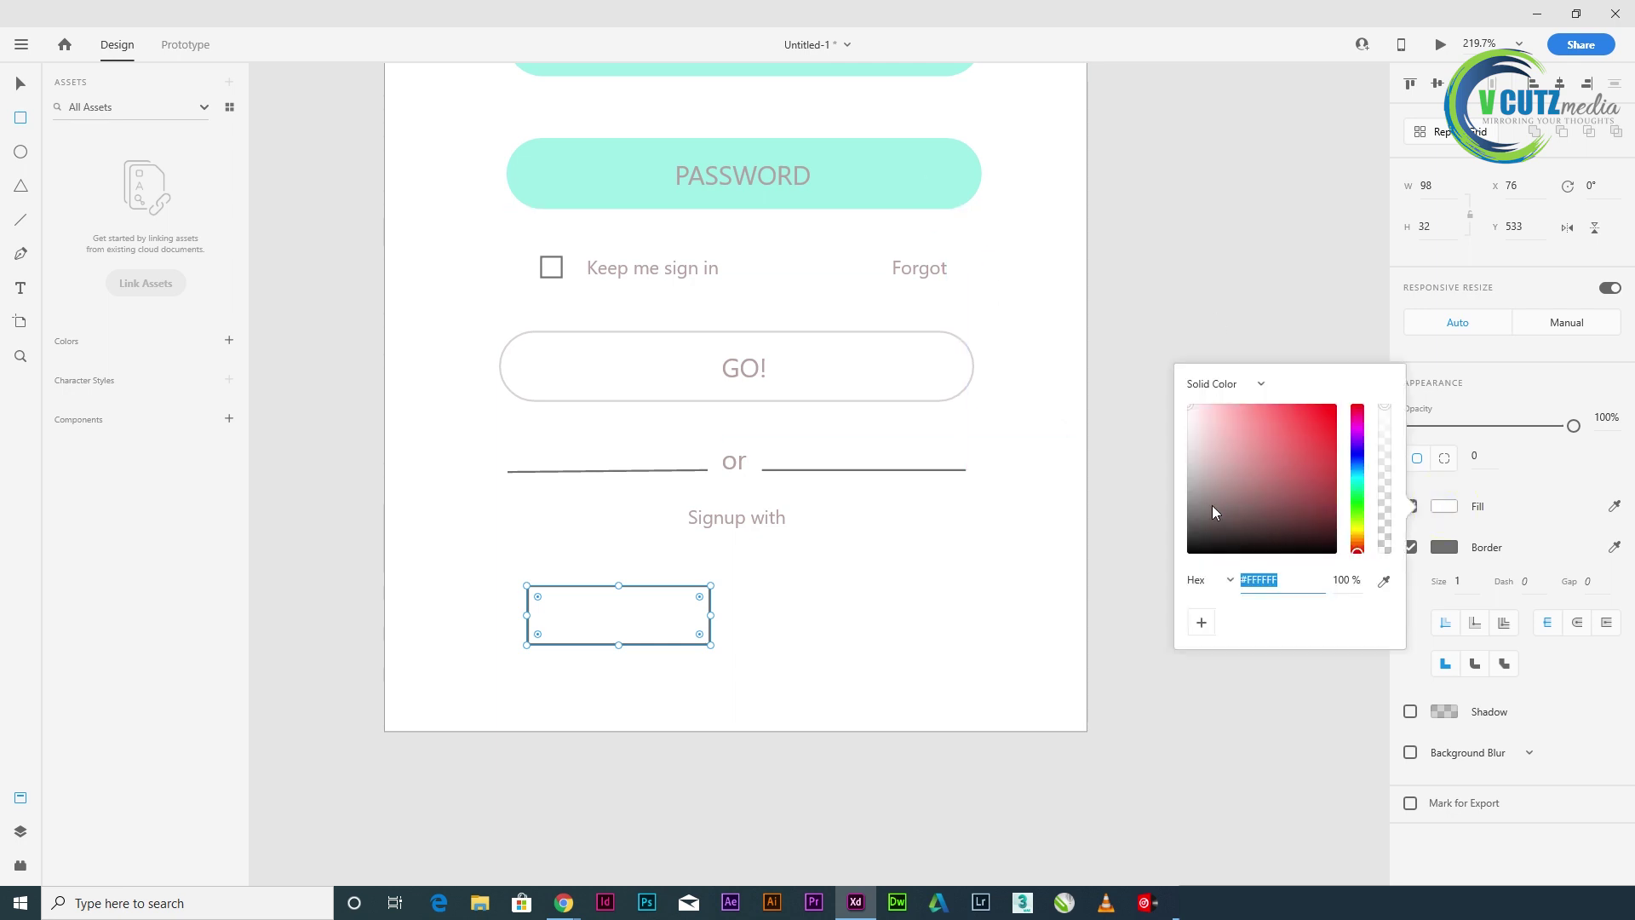
left_click(1384, 580)
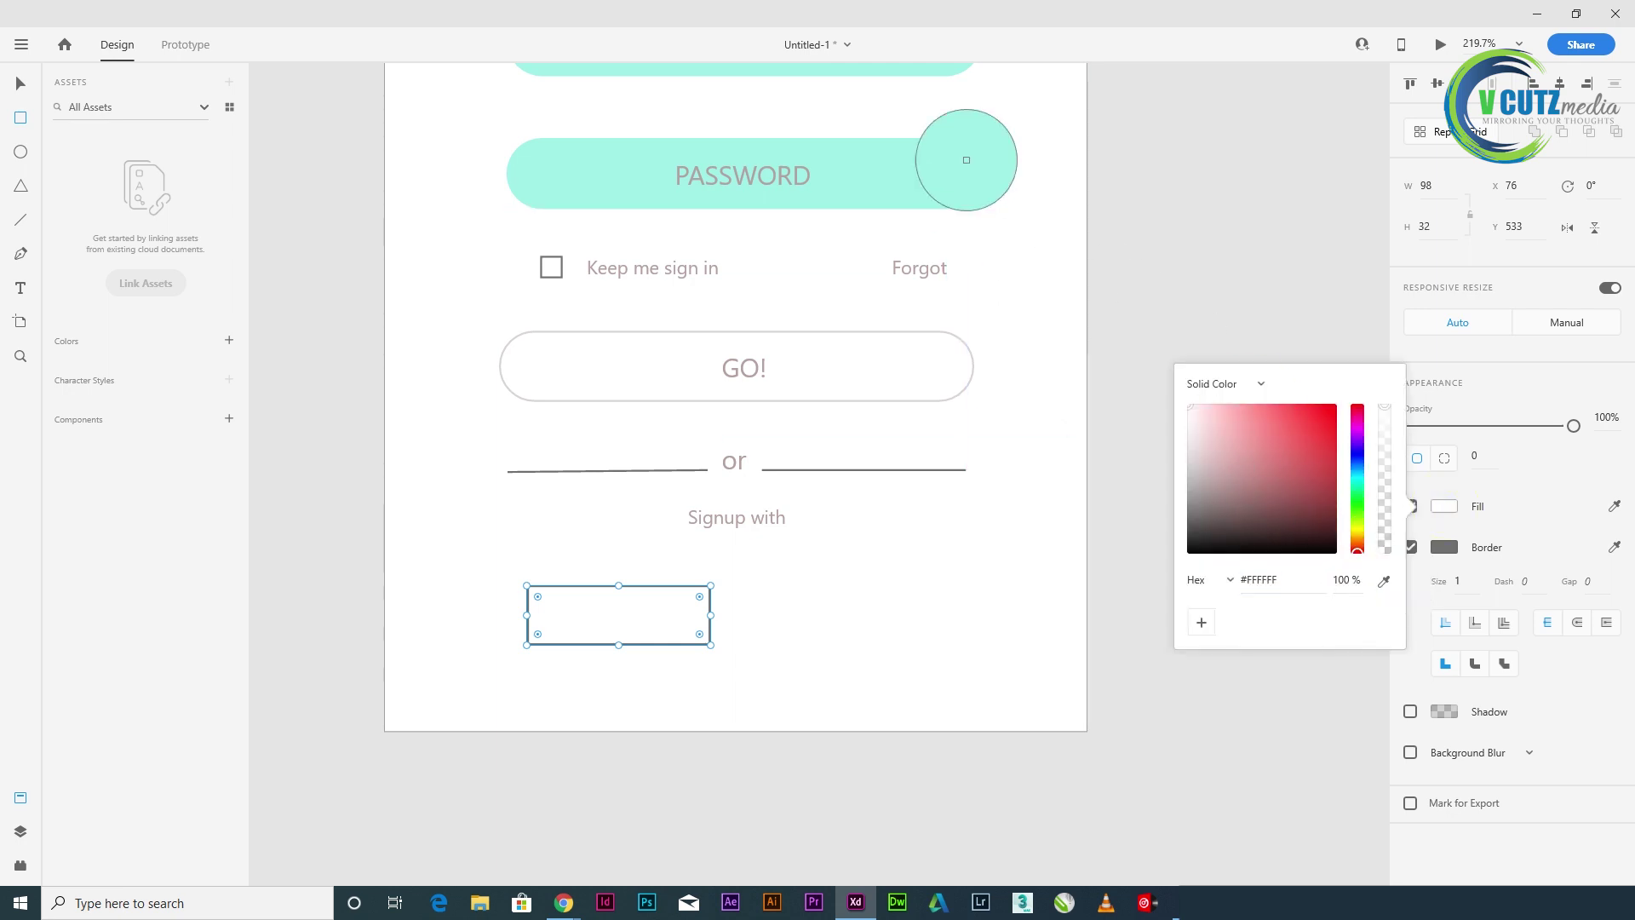
left_click(908, 177)
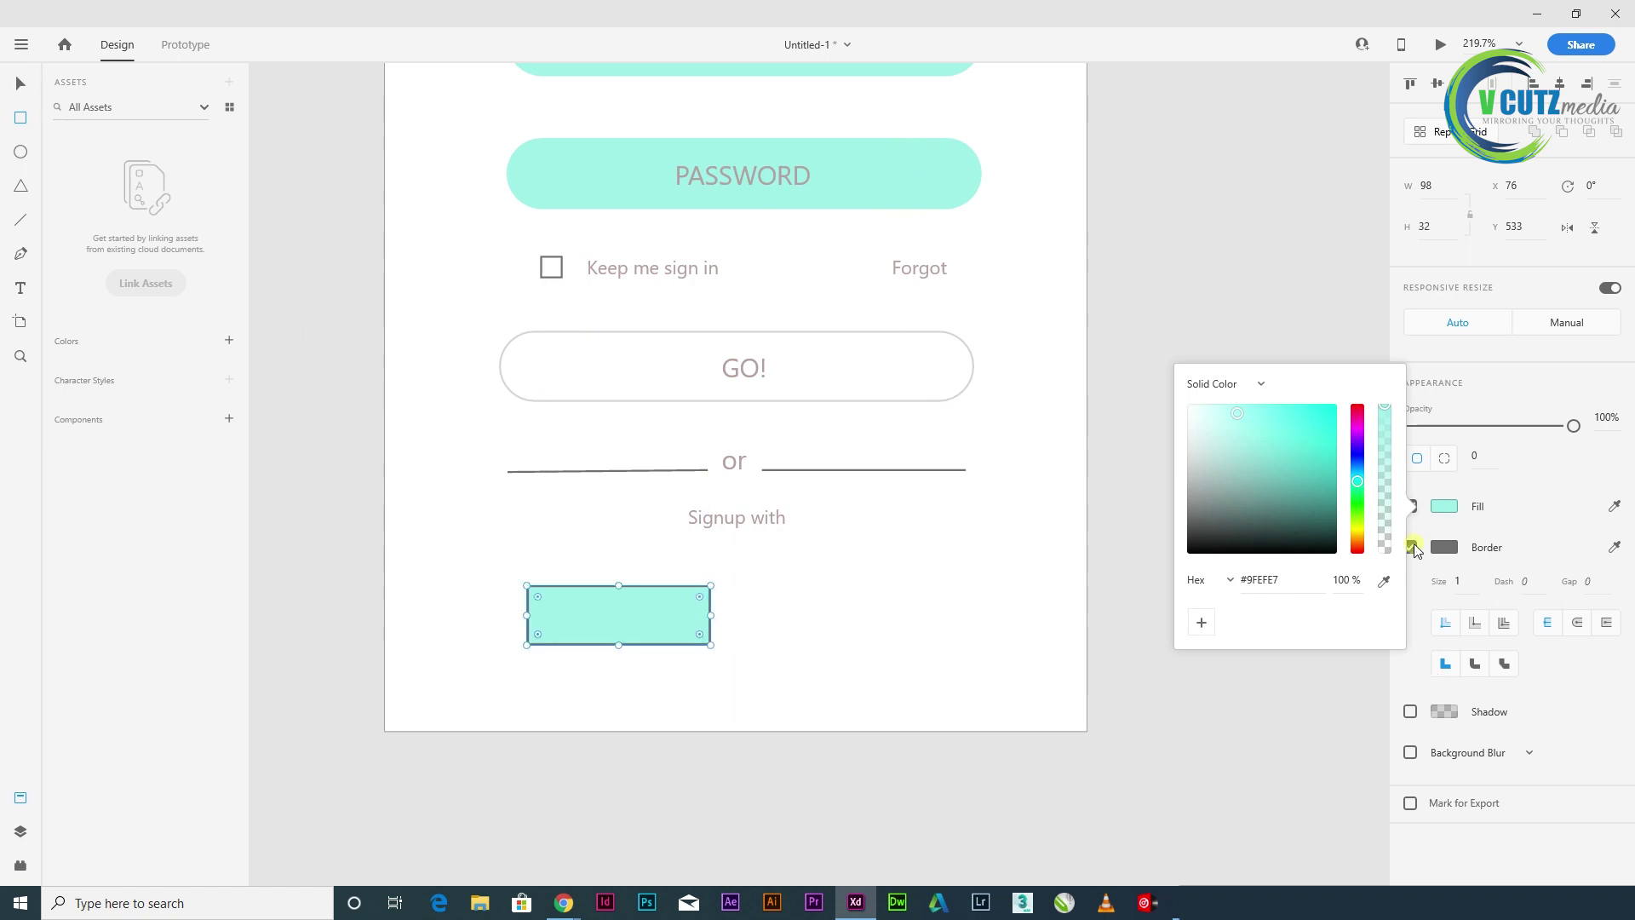
left_click(1495, 532)
left_click(1410, 547)
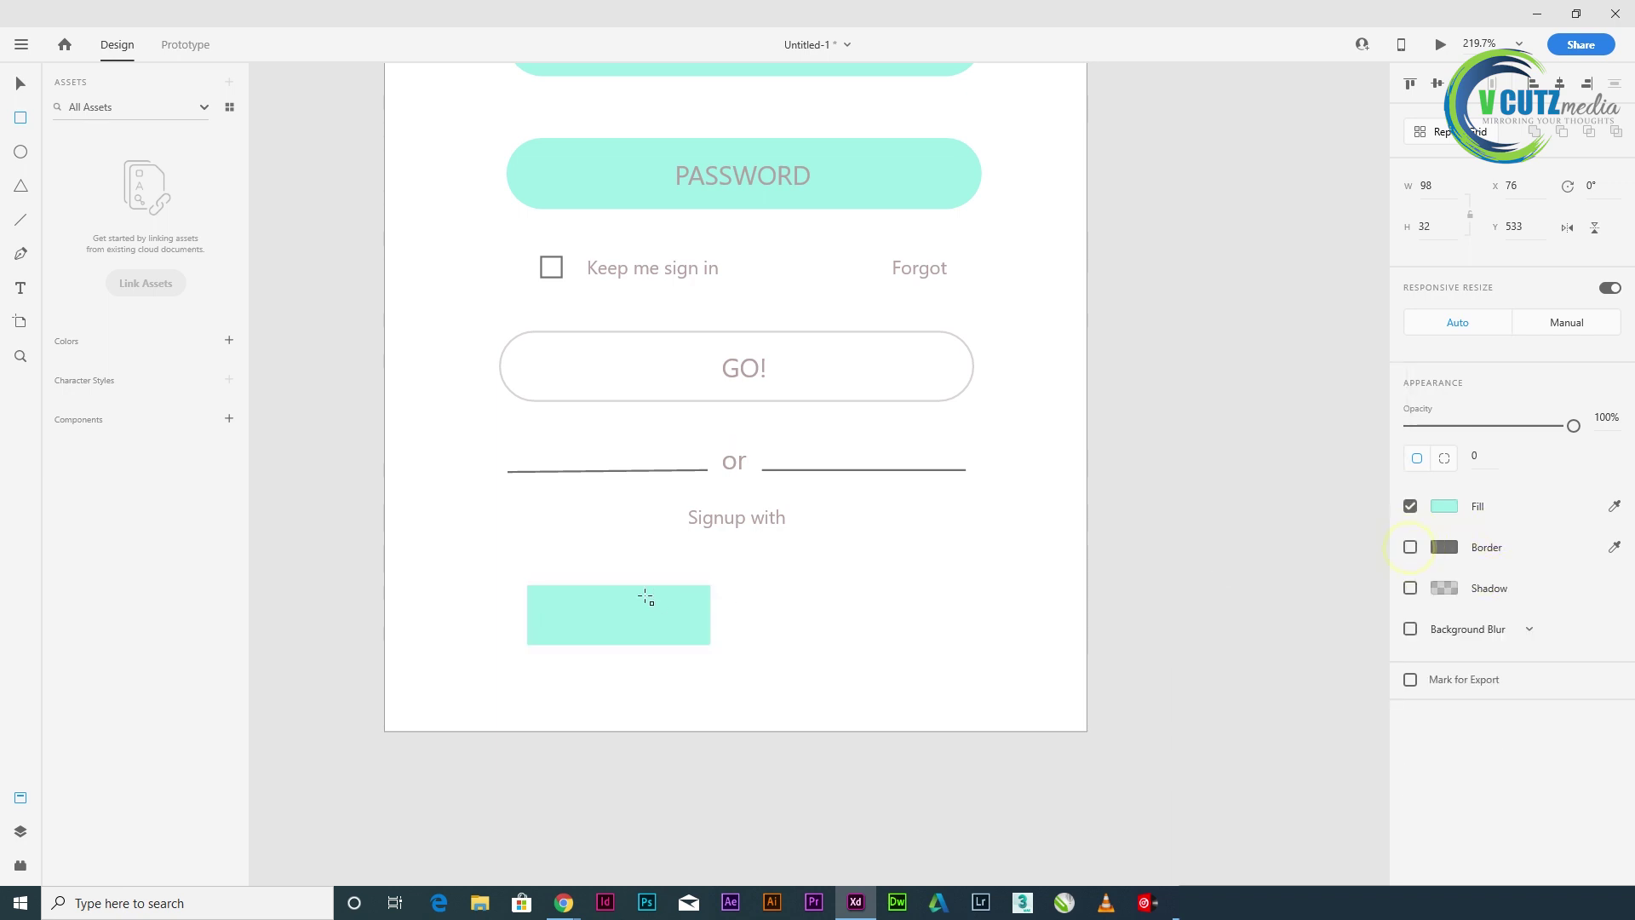
- Round the turquoise rectangle's corners to a radius of 16 and place a copy of it to its right
left_click(17, 88)
left_click_drag(705, 603, 591, 605)
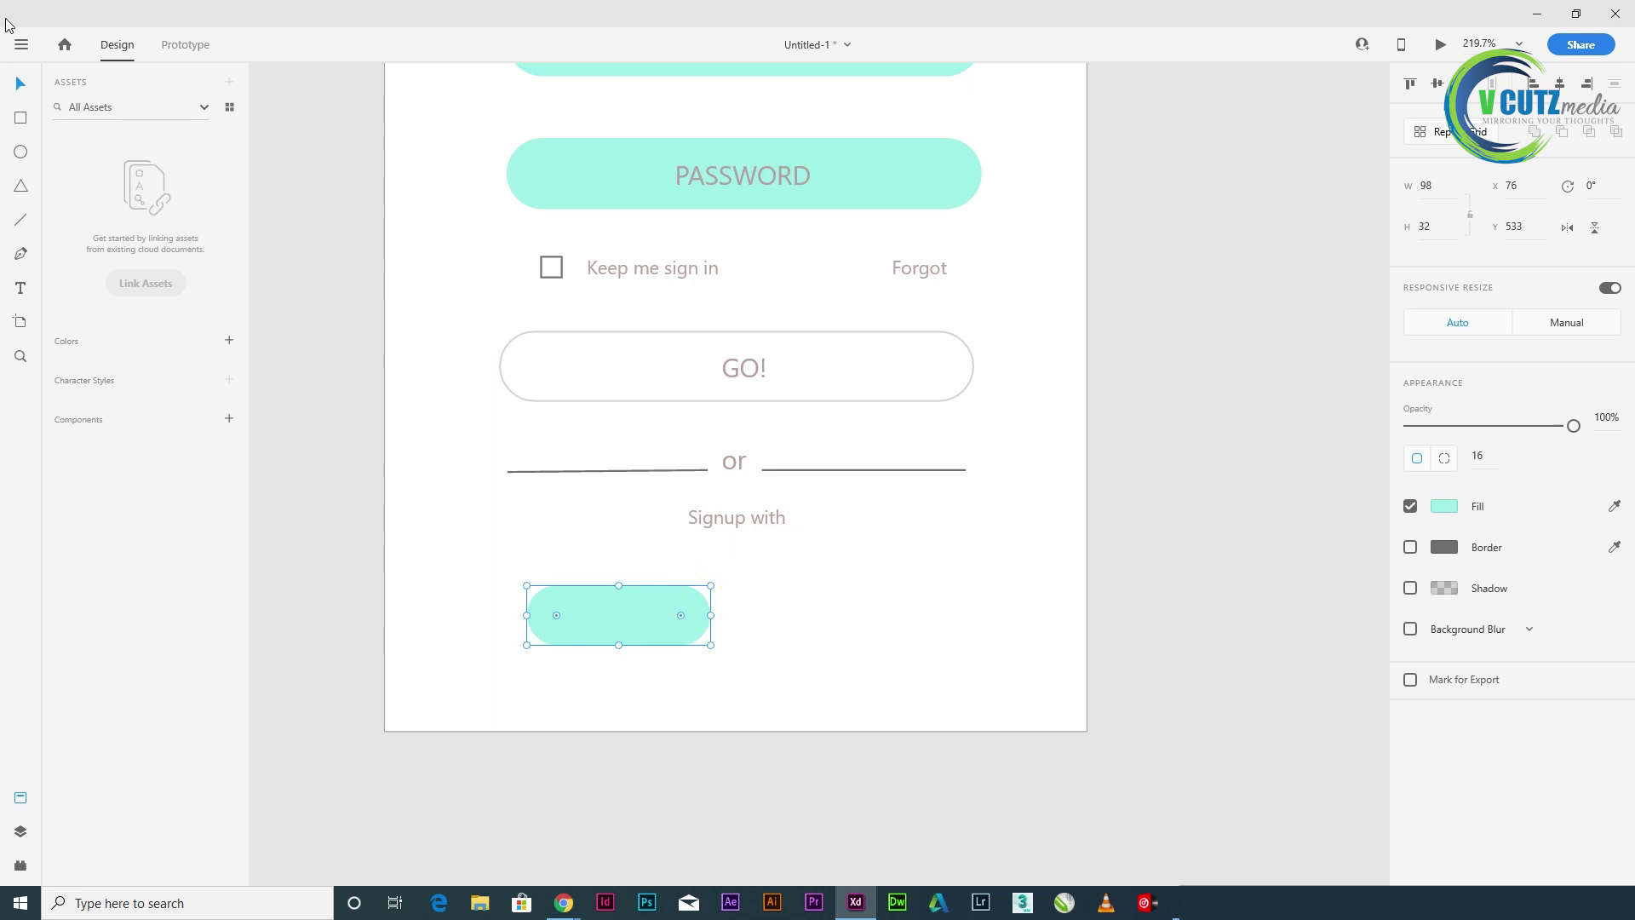
left_click(340, 347)
left_click(636, 626)
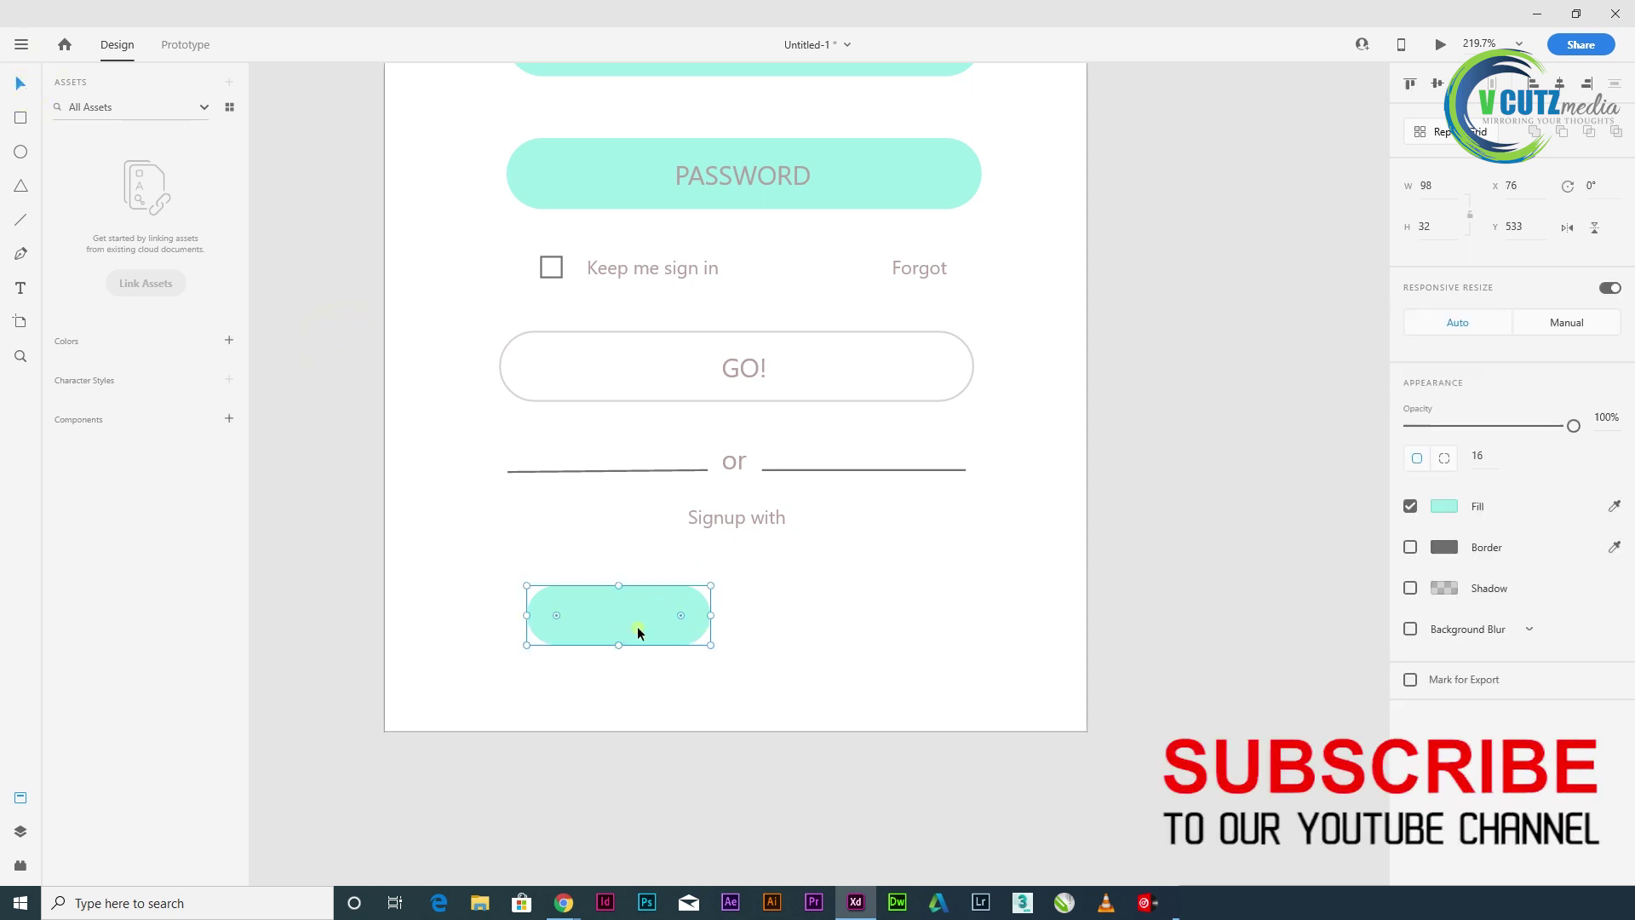
left_click_drag(632, 628, 888, 623)
left_click(761, 712)
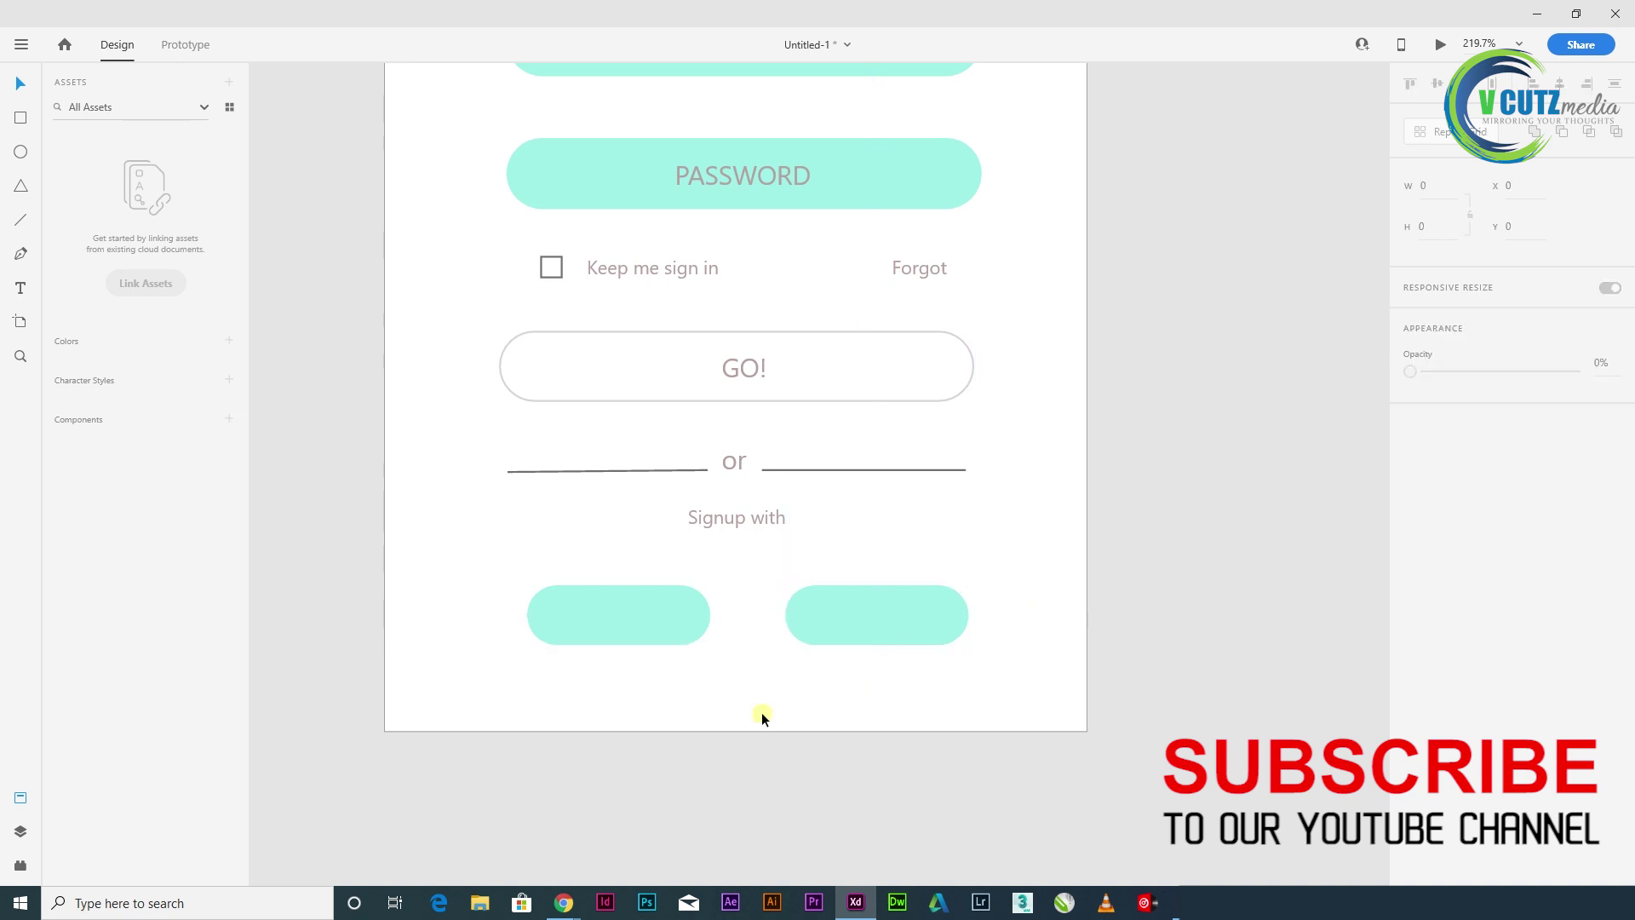
- Add the text "Google" on the right turquoise button below "Signup with"
left_click(20, 288)
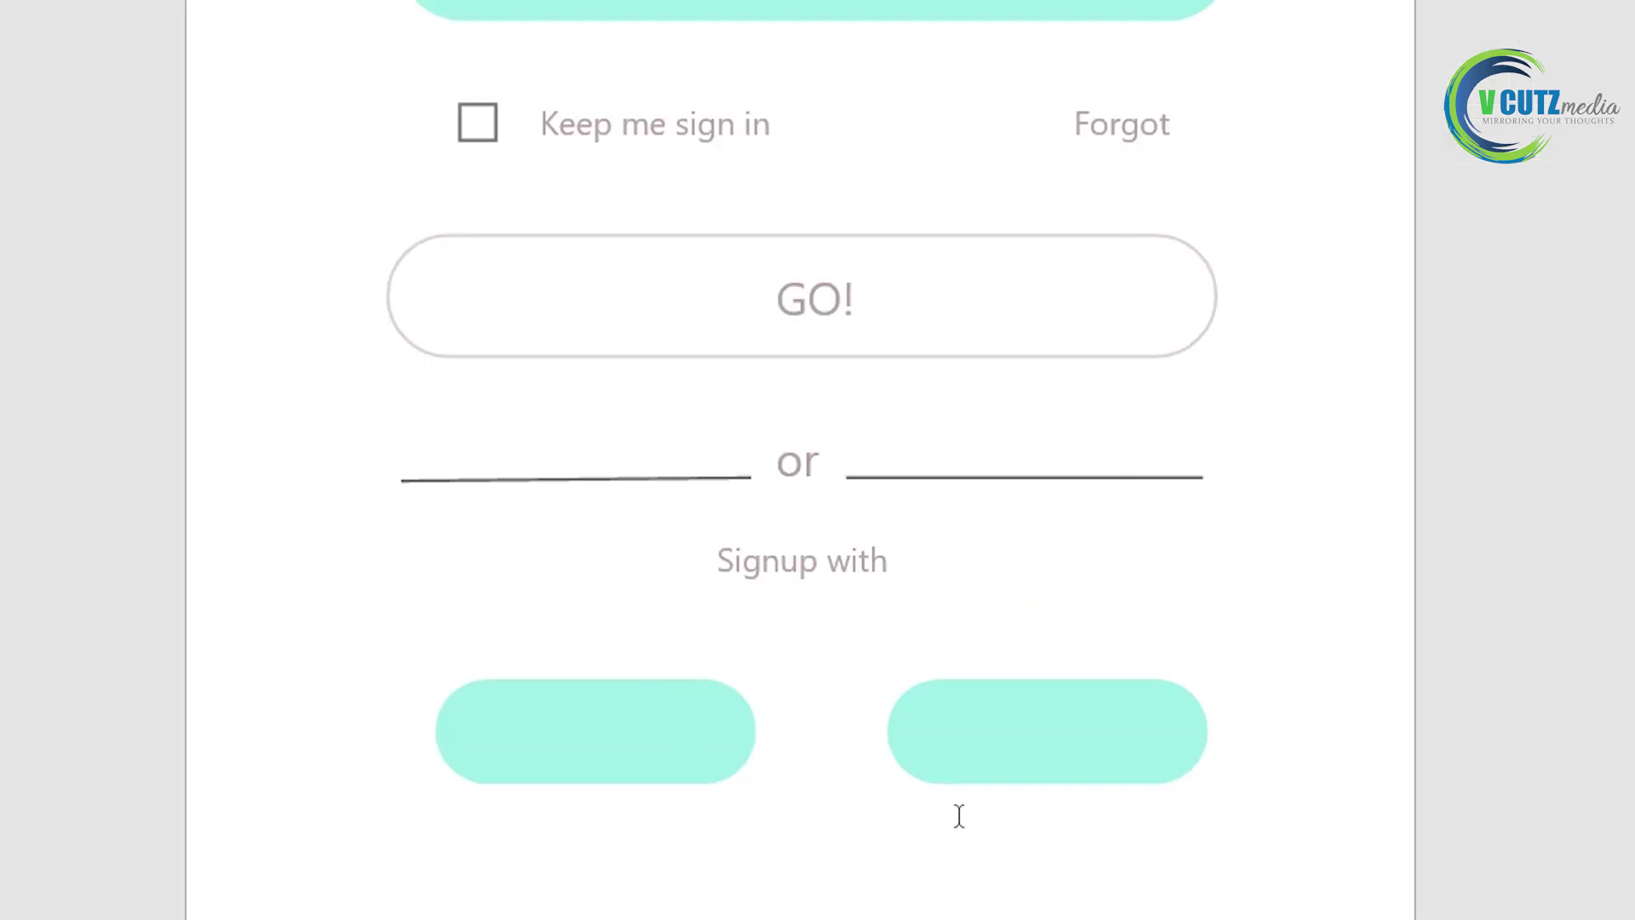
left_click(959, 733)
type("Google")
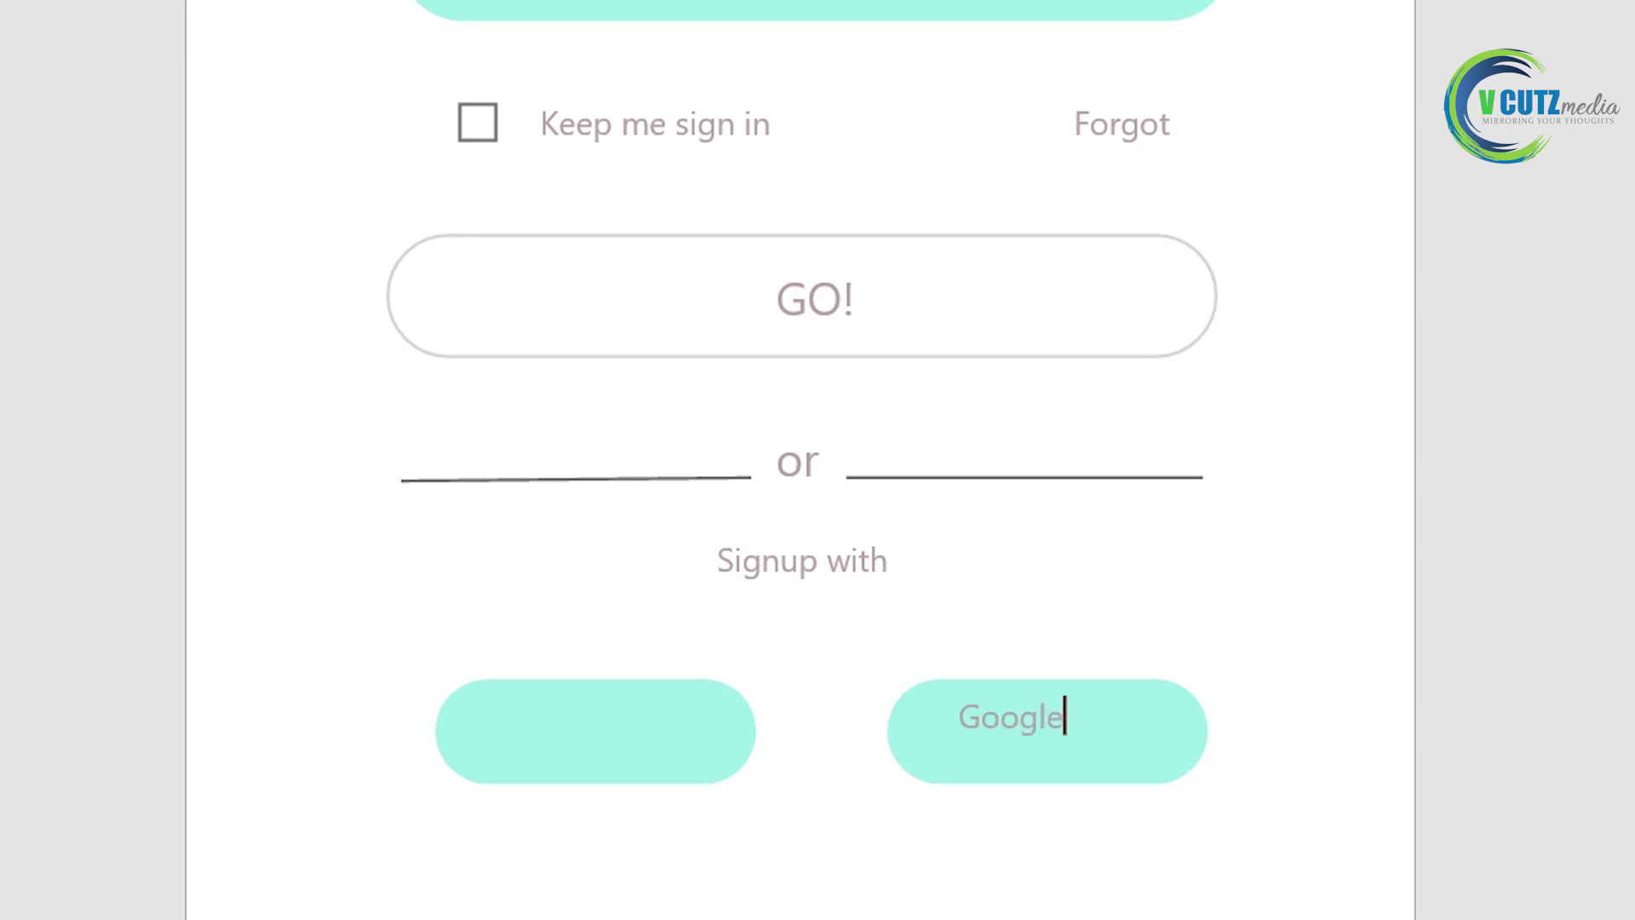
key("Escape")
- Copy the "Google" label onto the left turquoise button and change the copy to "Facebook"
left_click_drag(1046, 690, 603, 734)
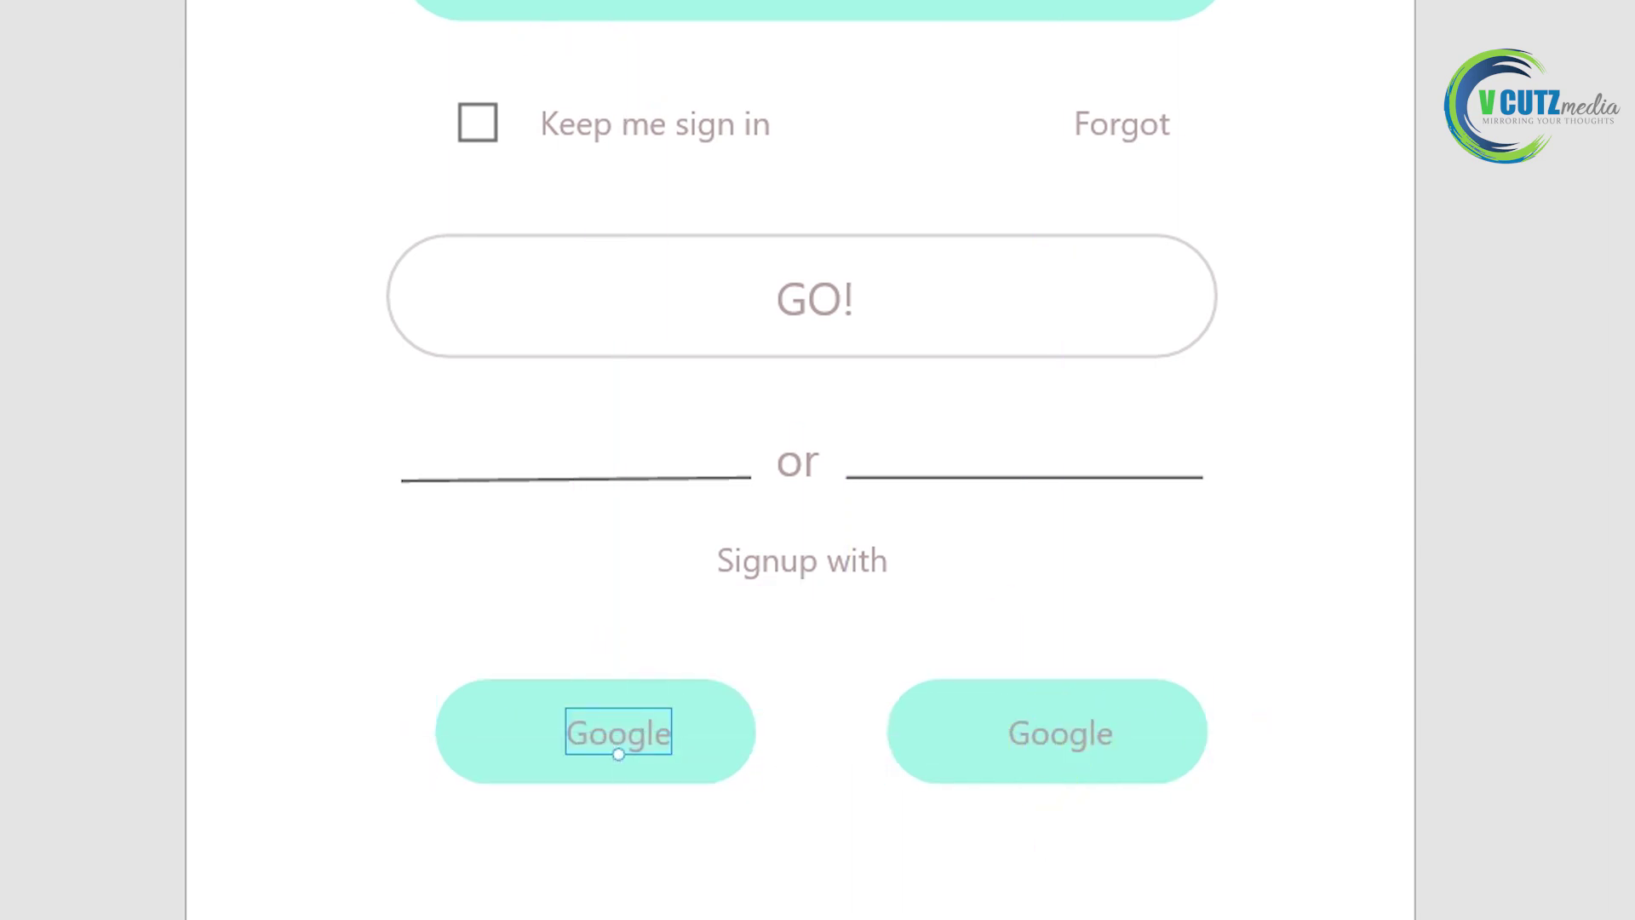
double_click(644, 733)
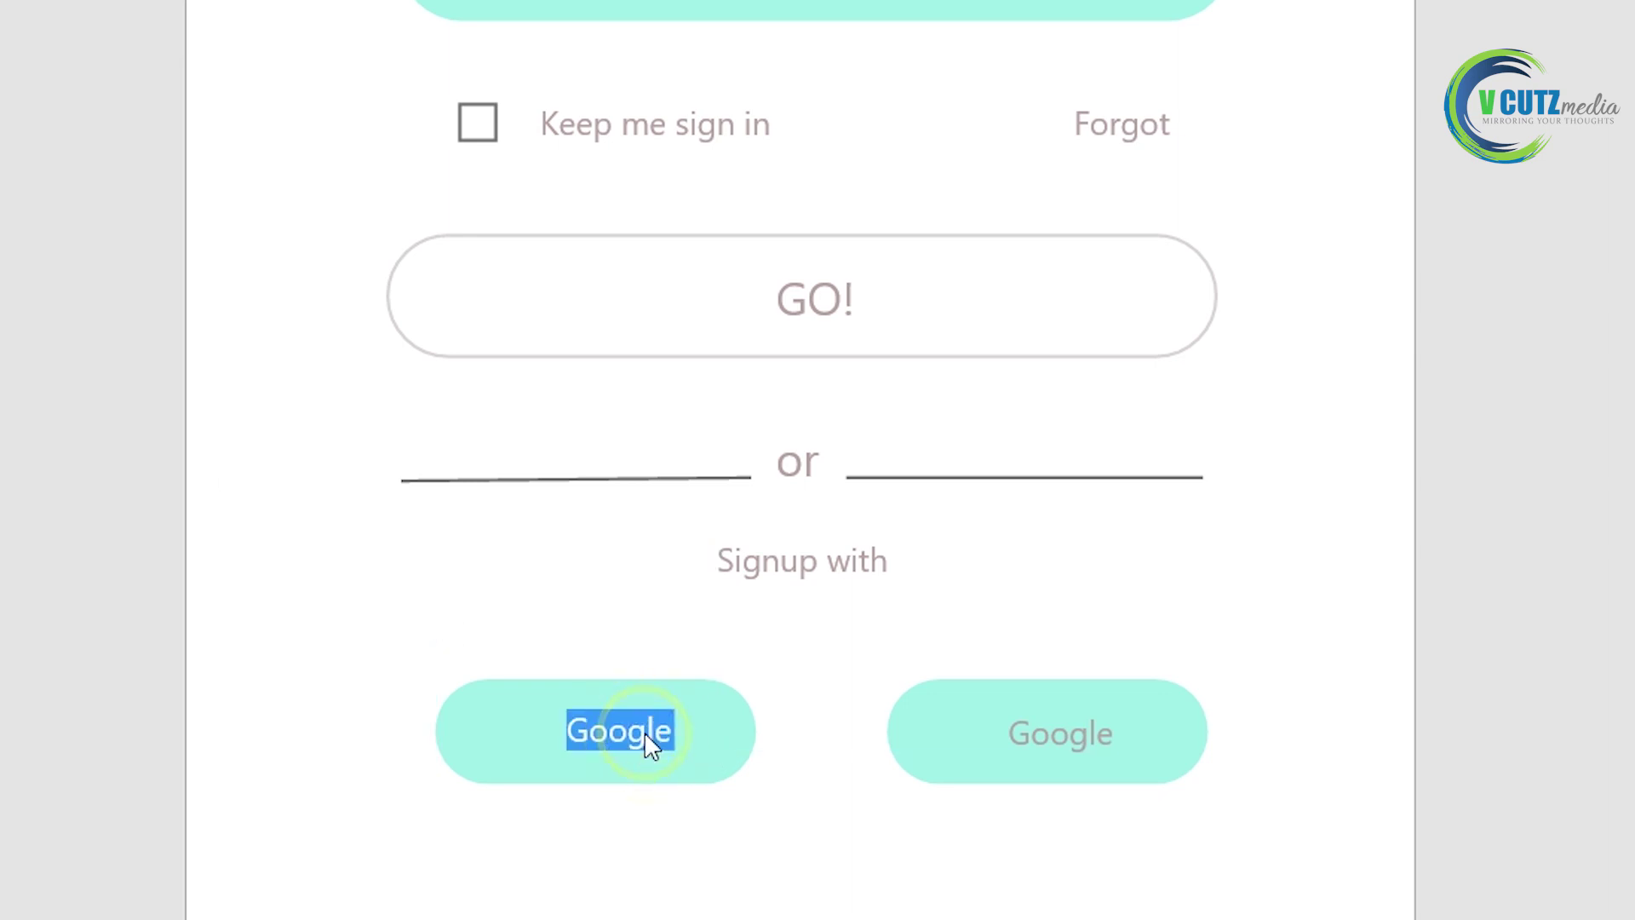
type("Fa")
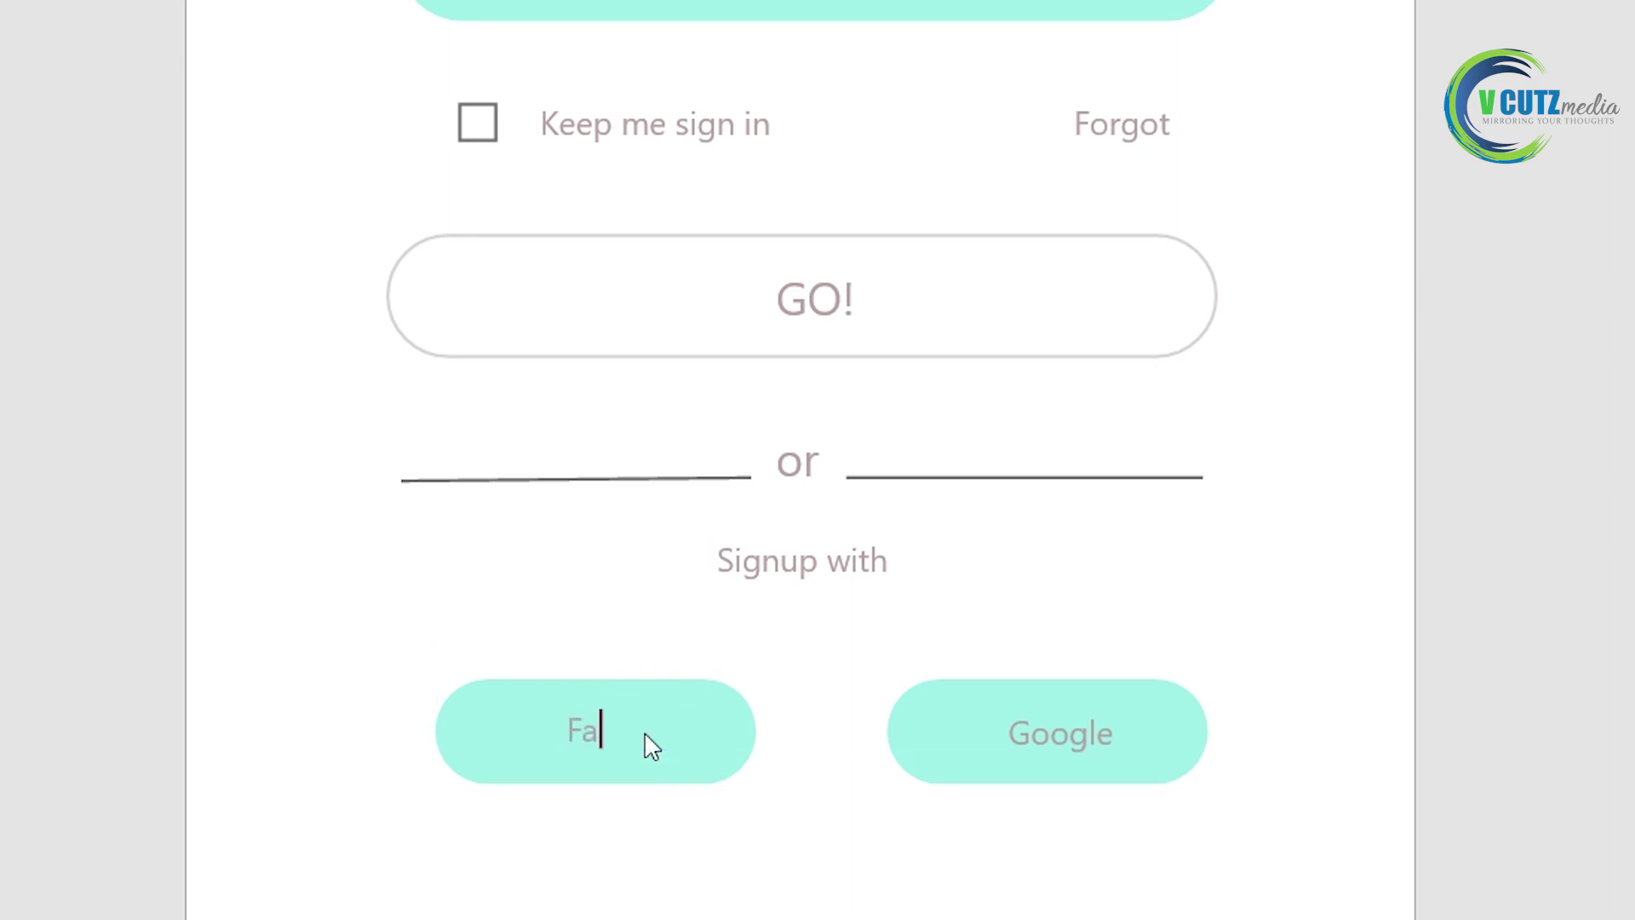
type("cebook")
key("Escape")
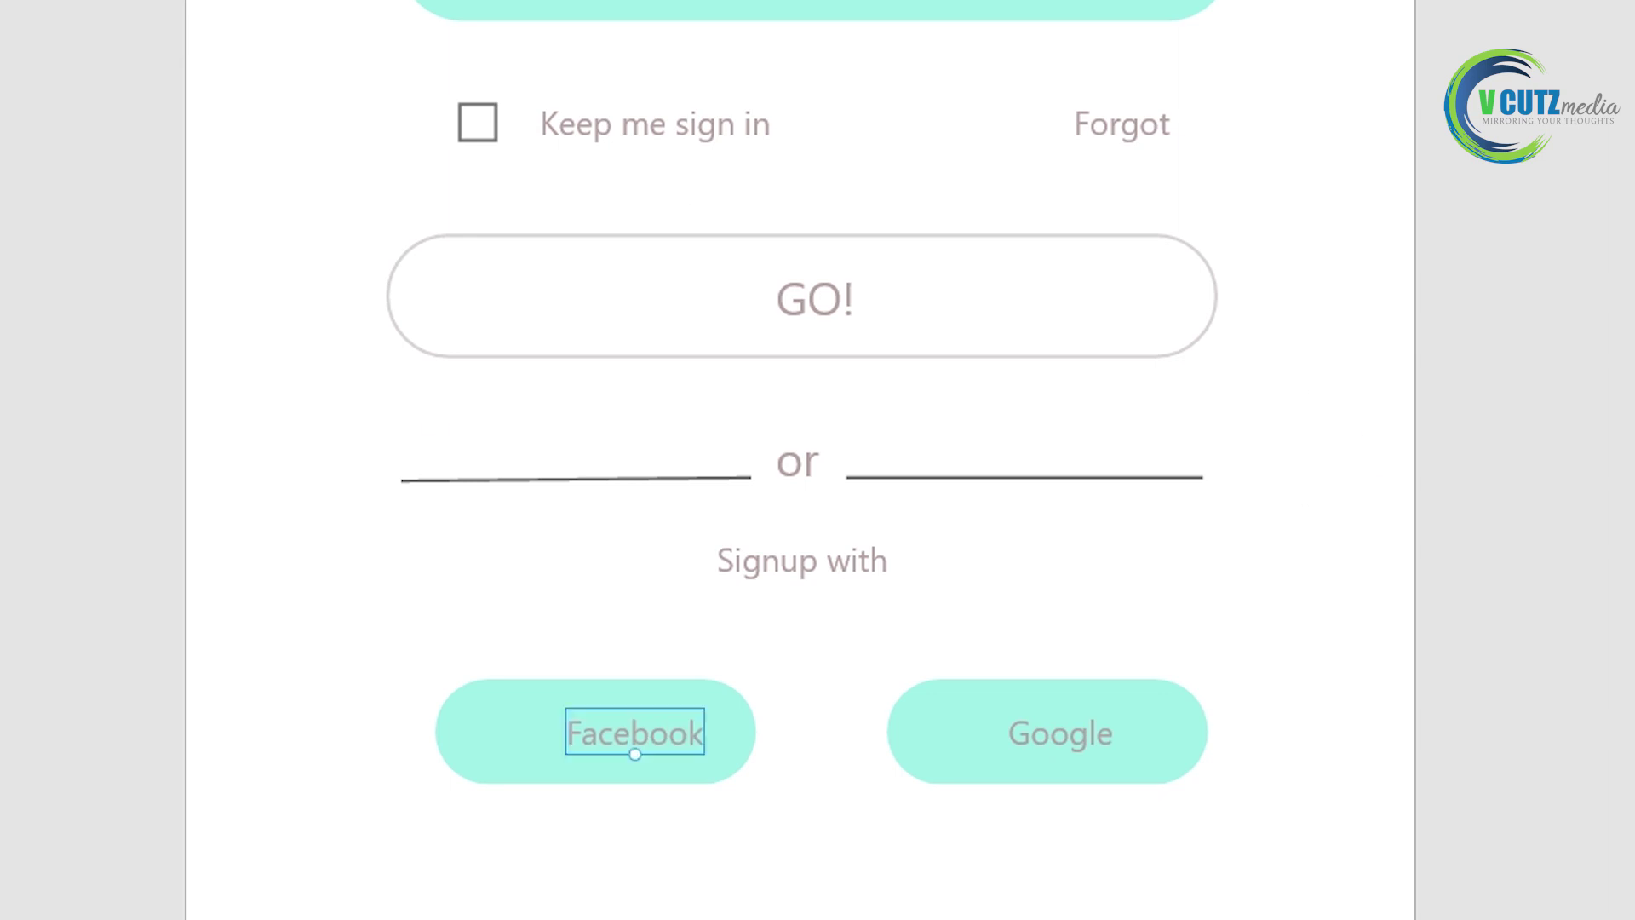
- Add a bold blue letter "f" as an icon to the left of the "Facebook" label
left_click(471, 729)
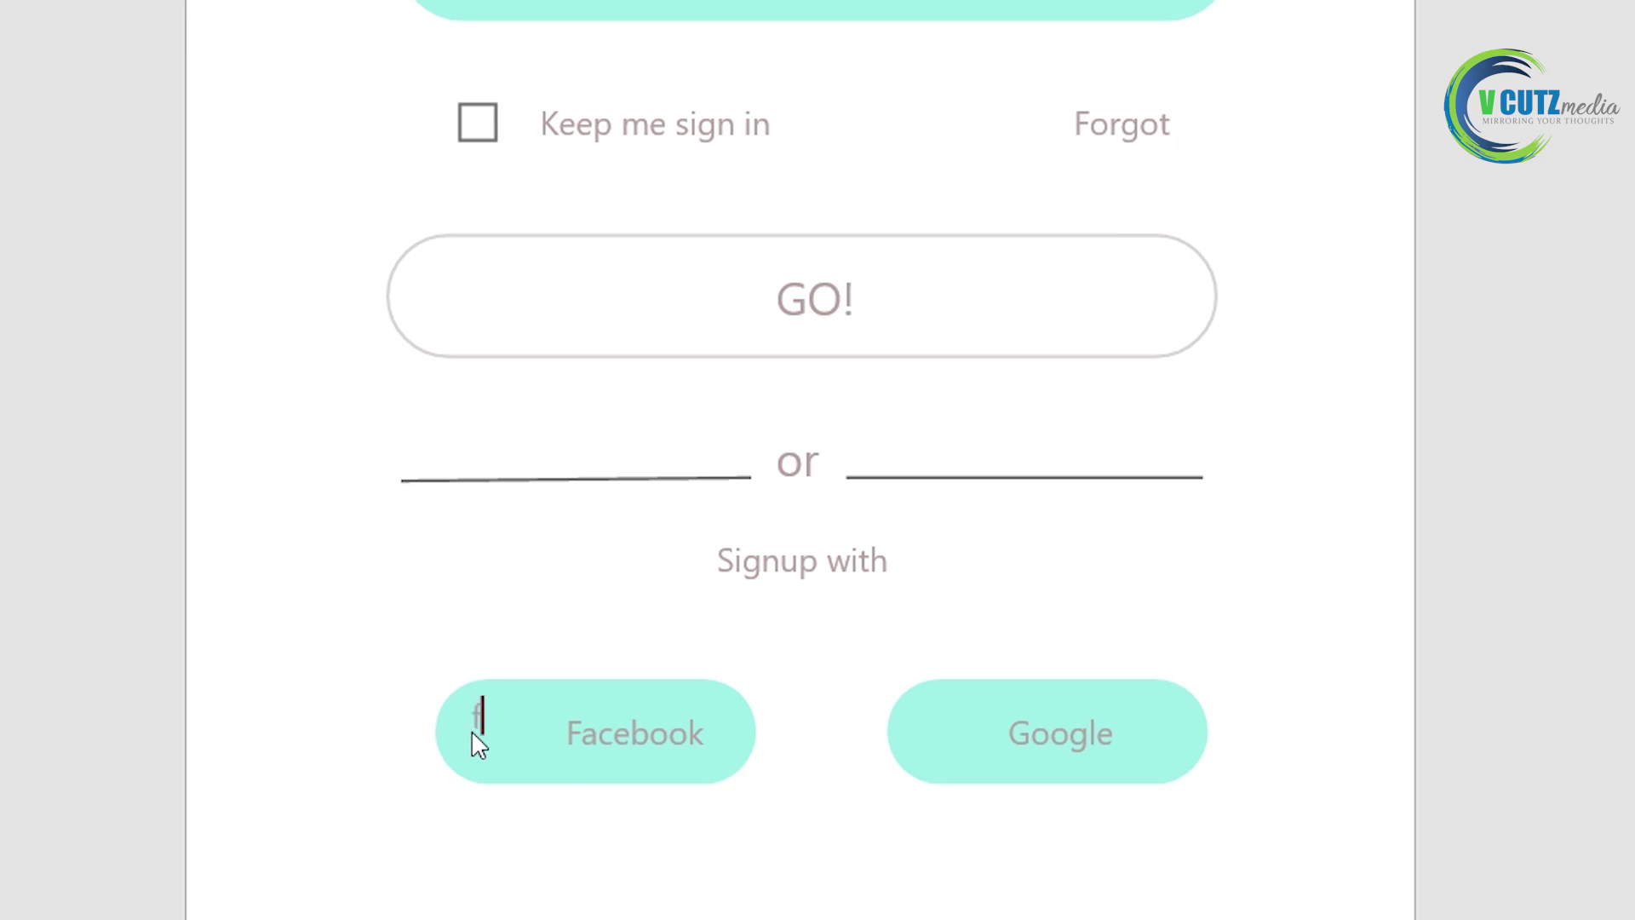
double_click(478, 719)
key("Escape")
key("Escape")
left_click(478, 711)
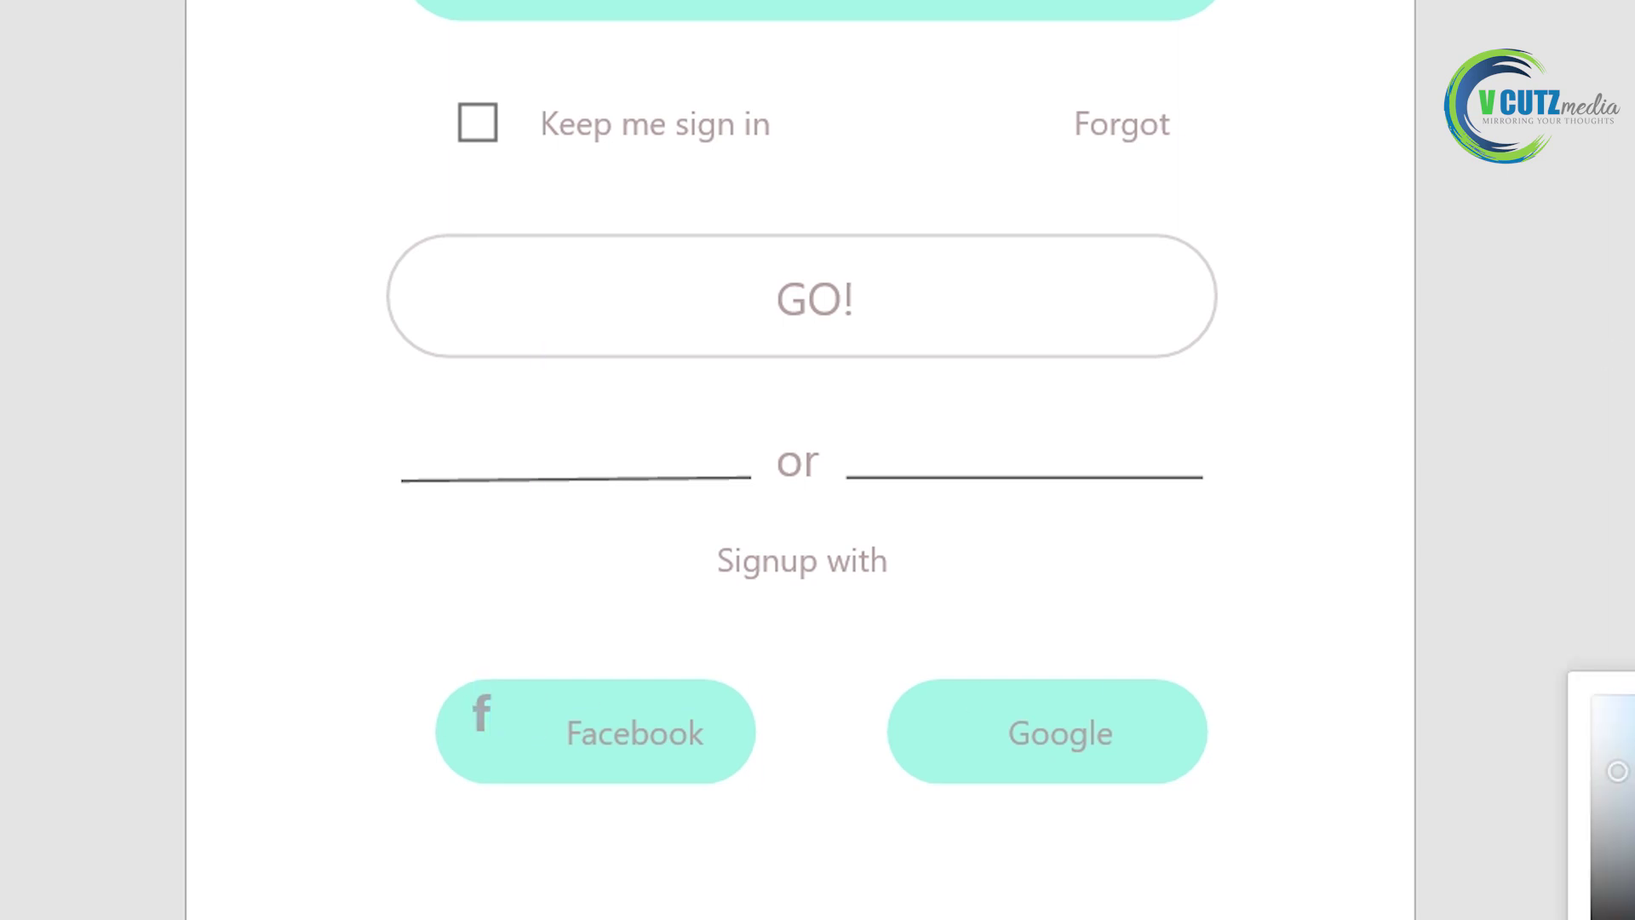
left_click(482, 714)
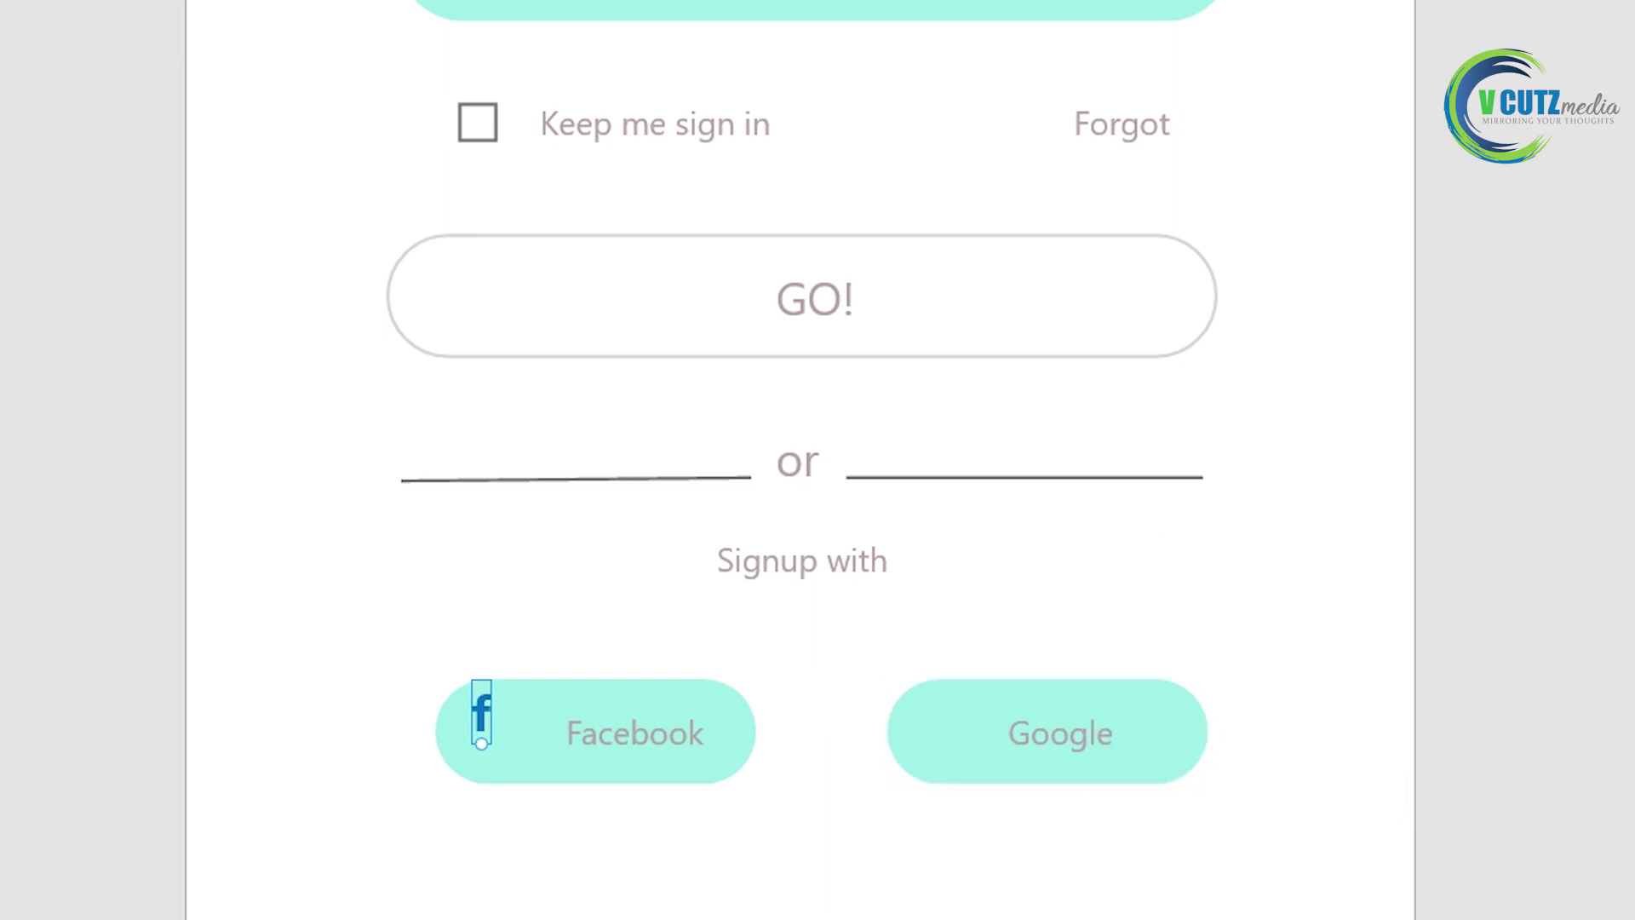
- Add a bold size 15 letter "g" above the Google button's right end and fill it with magenta-pink
left_click(1252, 603)
type("g")
key("BackSpace")
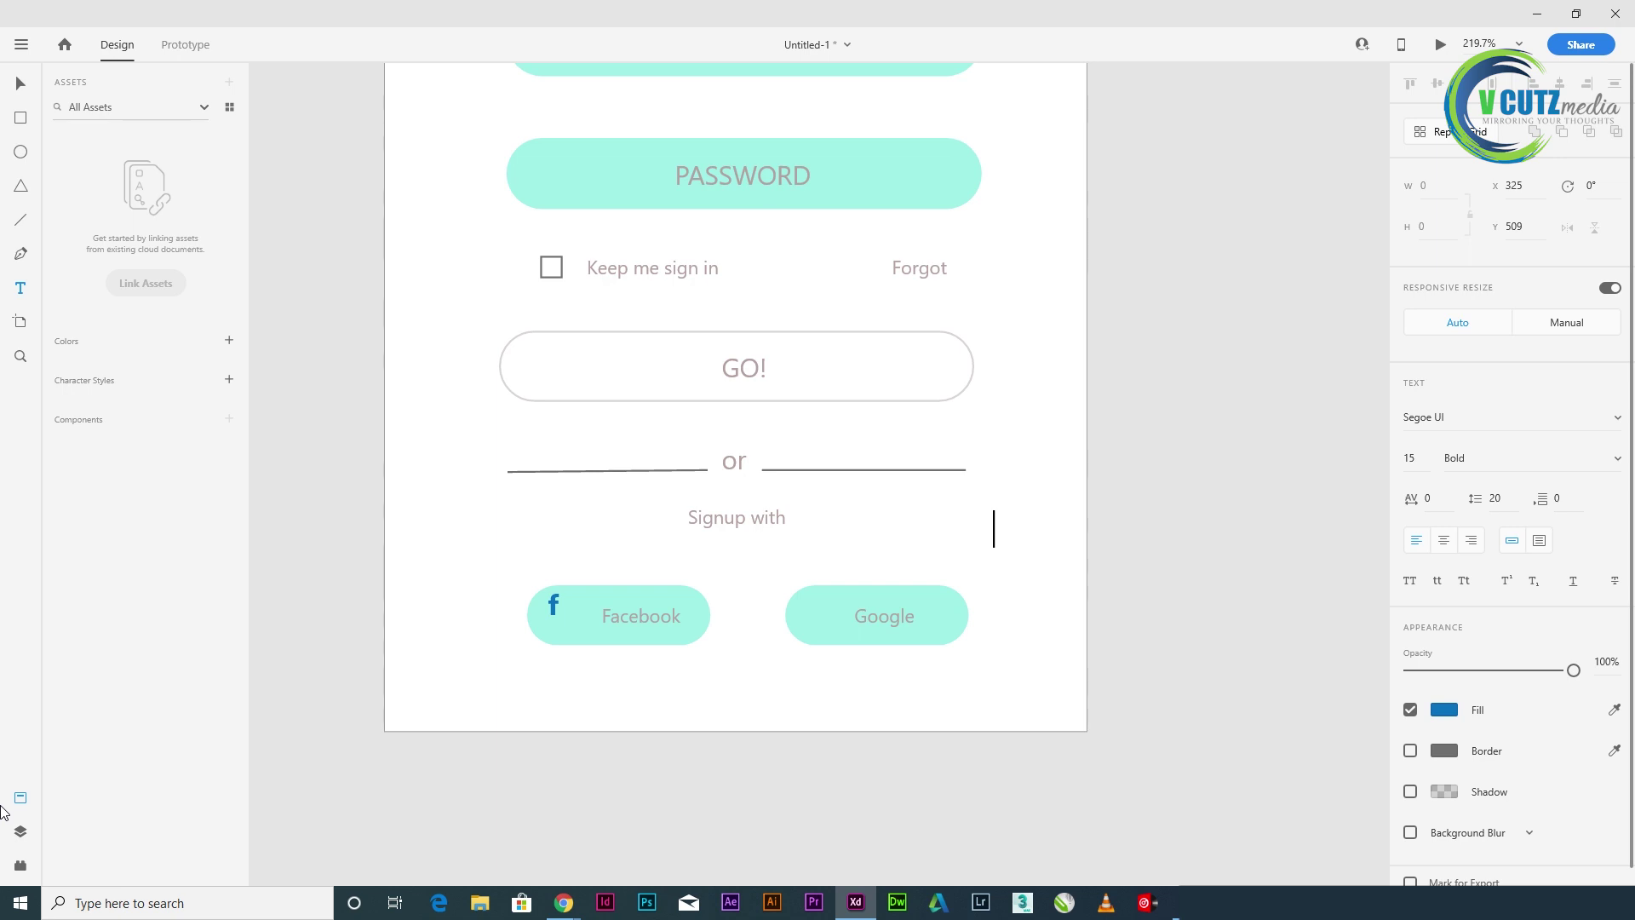
type("g")
left_click(1442, 712)
left_click(1358, 602)
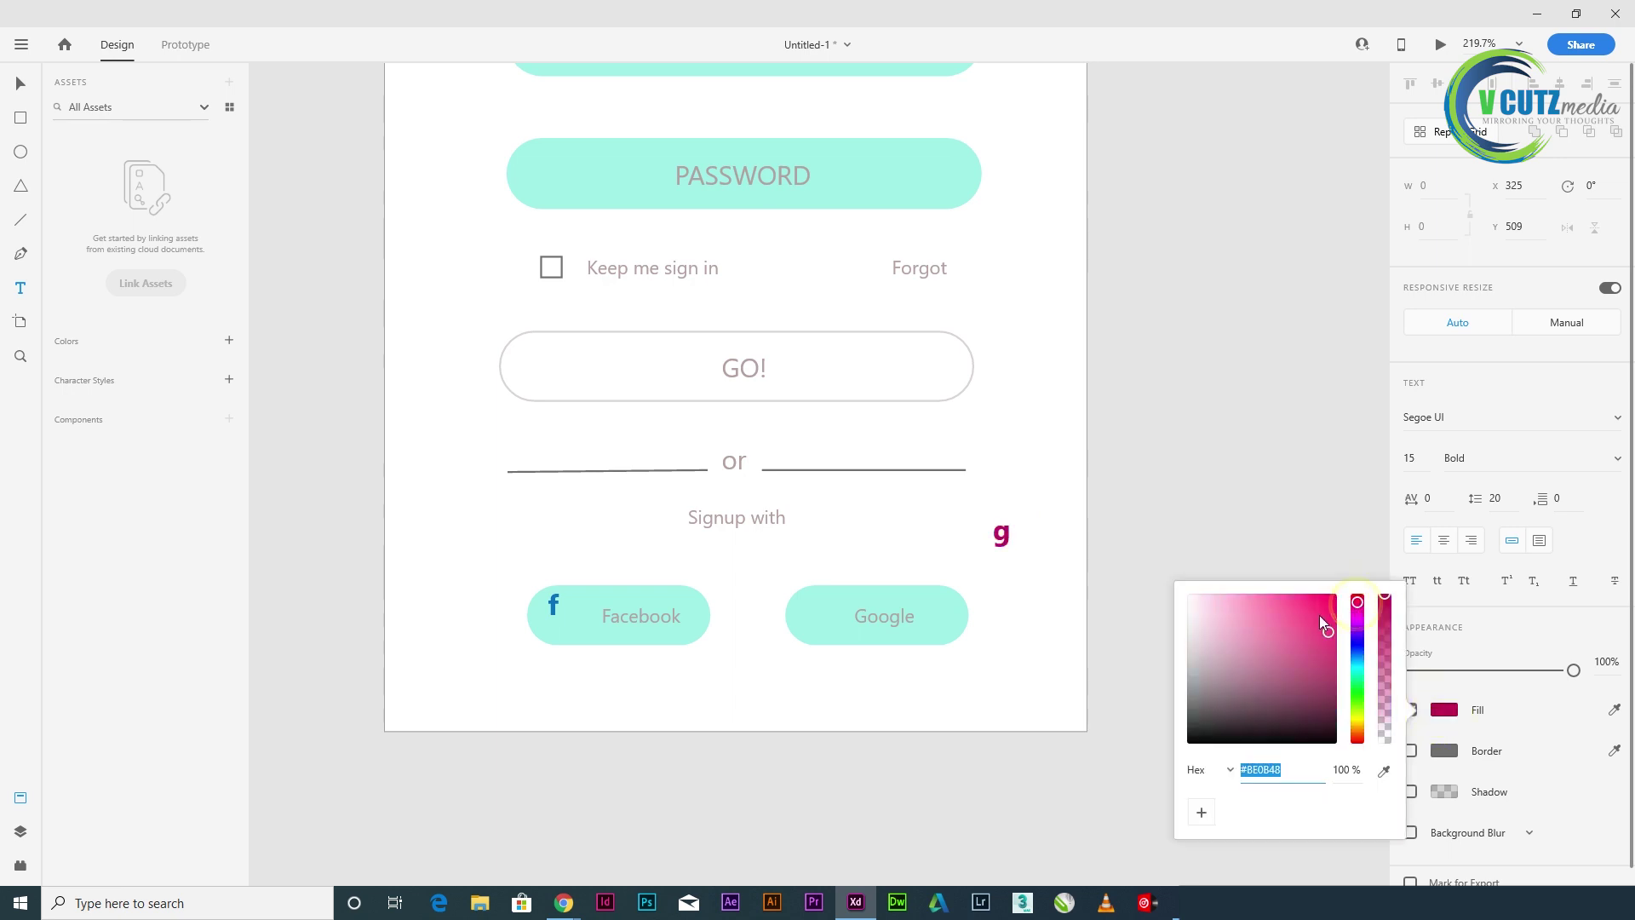
left_click(1317, 615)
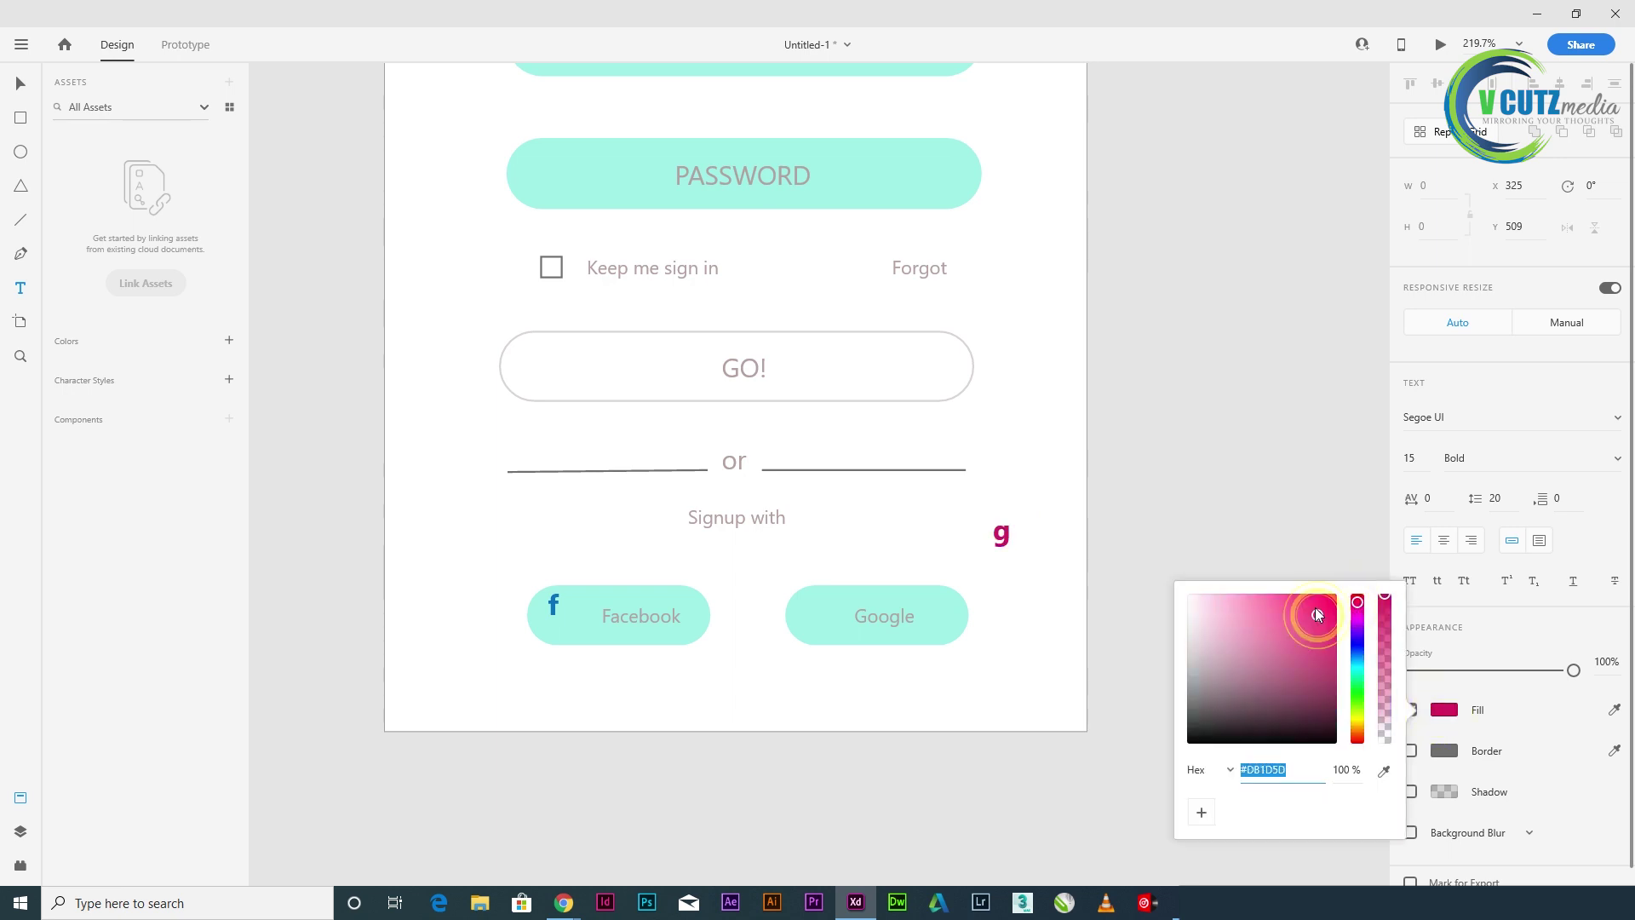
- Change the pink "g" to "g+" and move it into the Google button, left of the label
left_click(987, 530)
double_click(1009, 534)
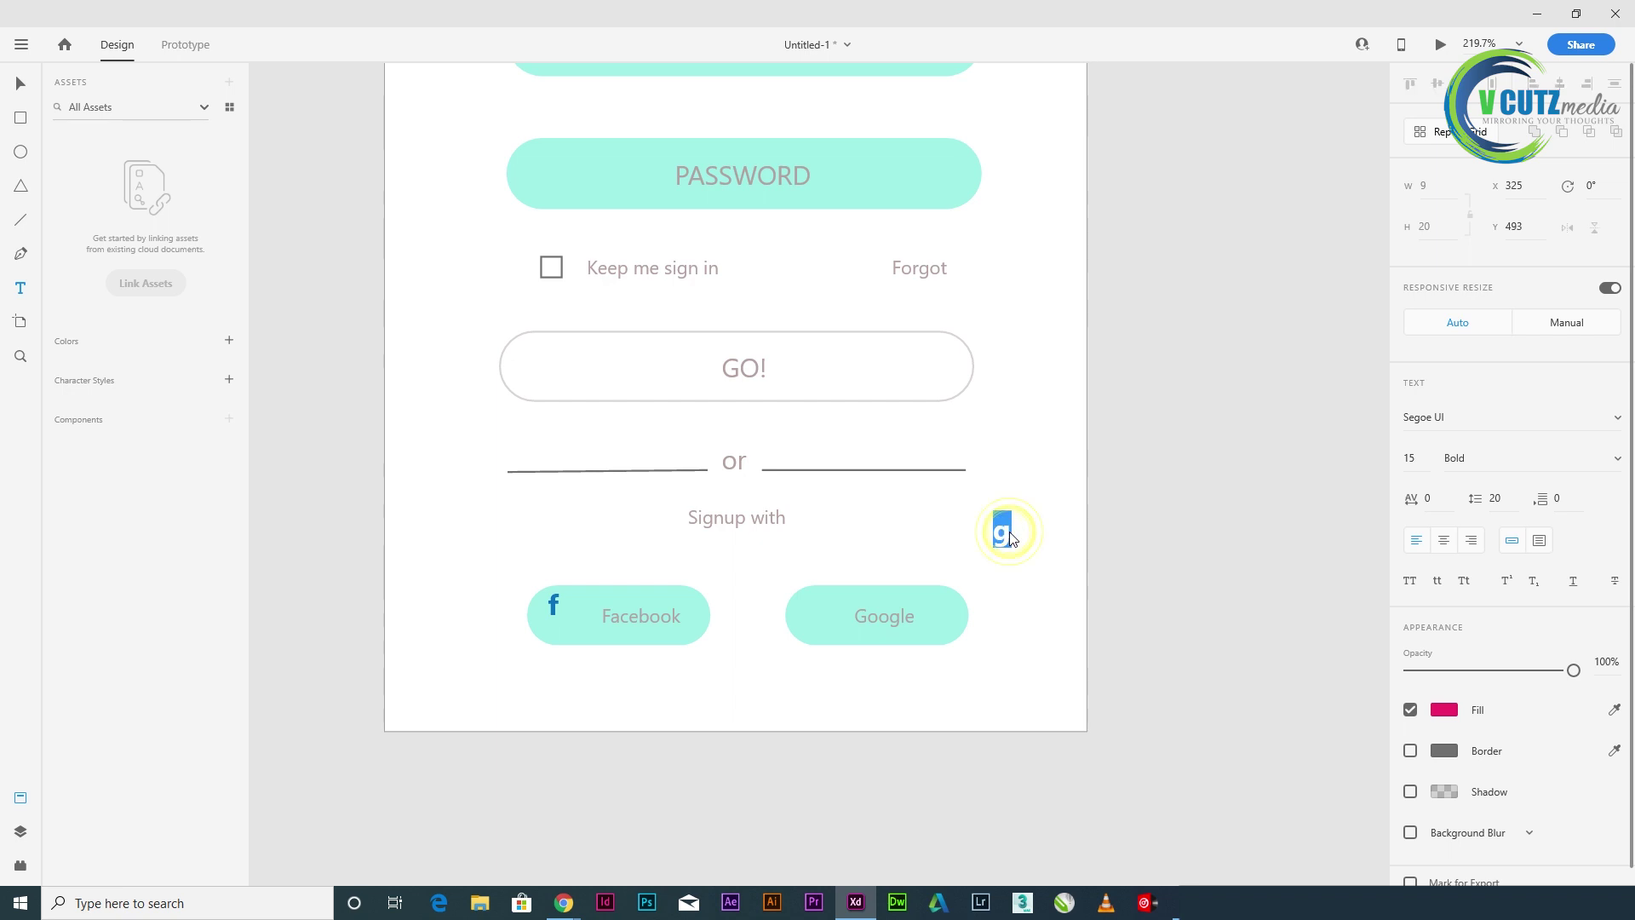
key("BackSpace")
type("g+")
left_click(21, 82)
left_click_drag(1003, 537, 911, 619)
- Bring the "f" and "g+" icons close to their labels and center each pair within its turquoise button
left_click(905, 621)
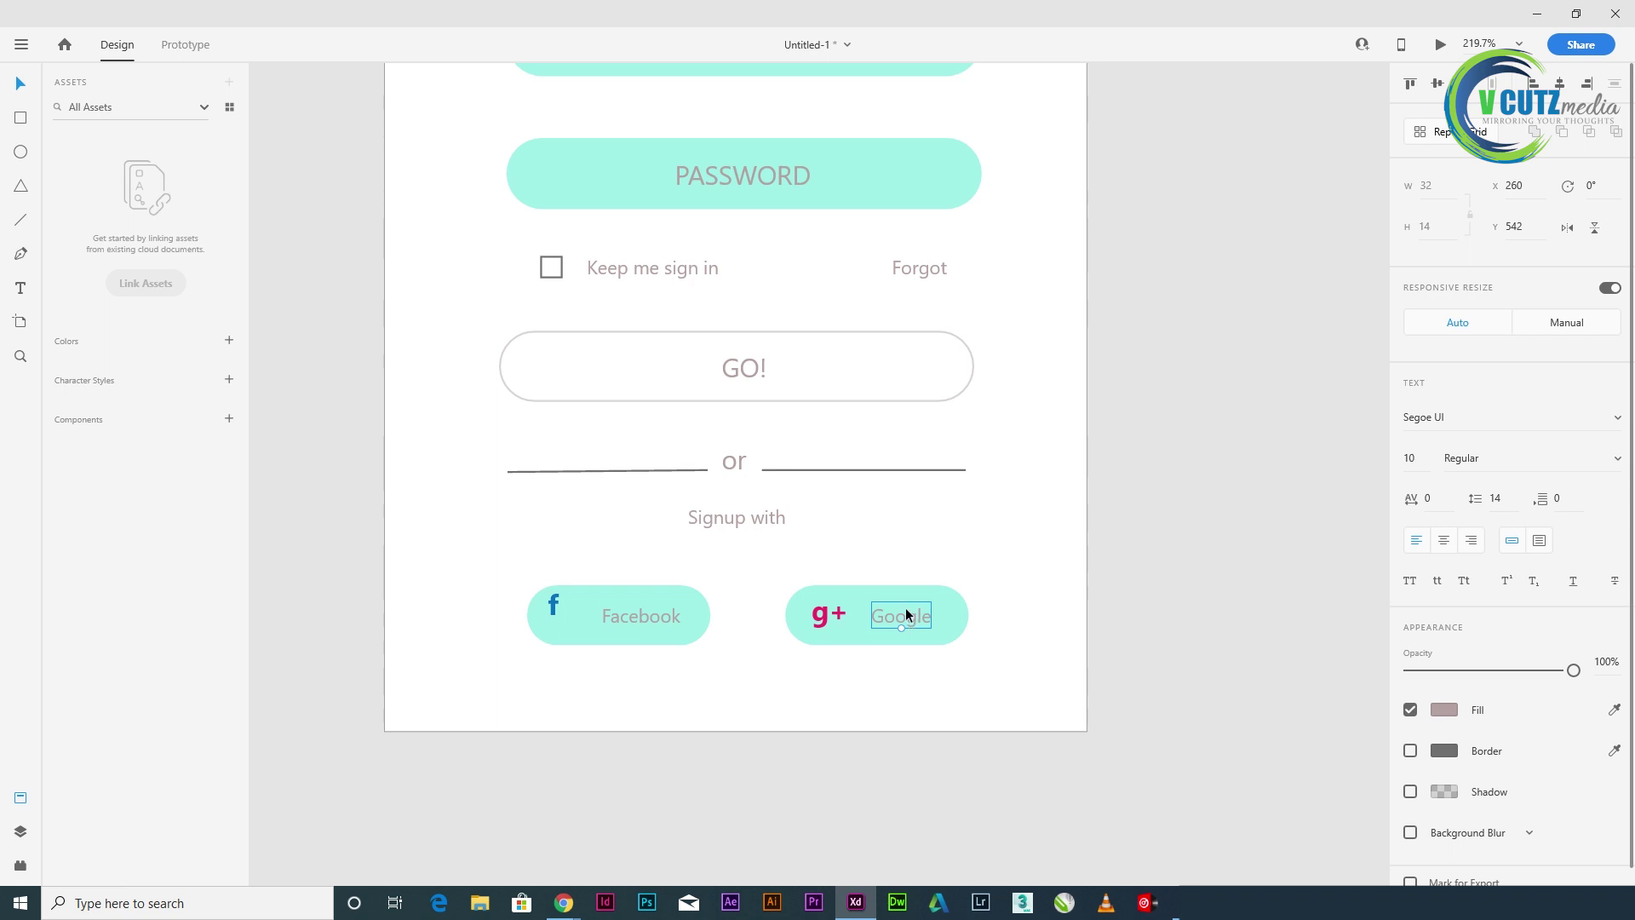
left_click(647, 625)
mouse_move(631, 625)
left_mouse_down()
mouse_move(559, 611)
mouse_move(622, 617)
left_mouse_up()
left_click(556, 607)
left_click(621, 626)
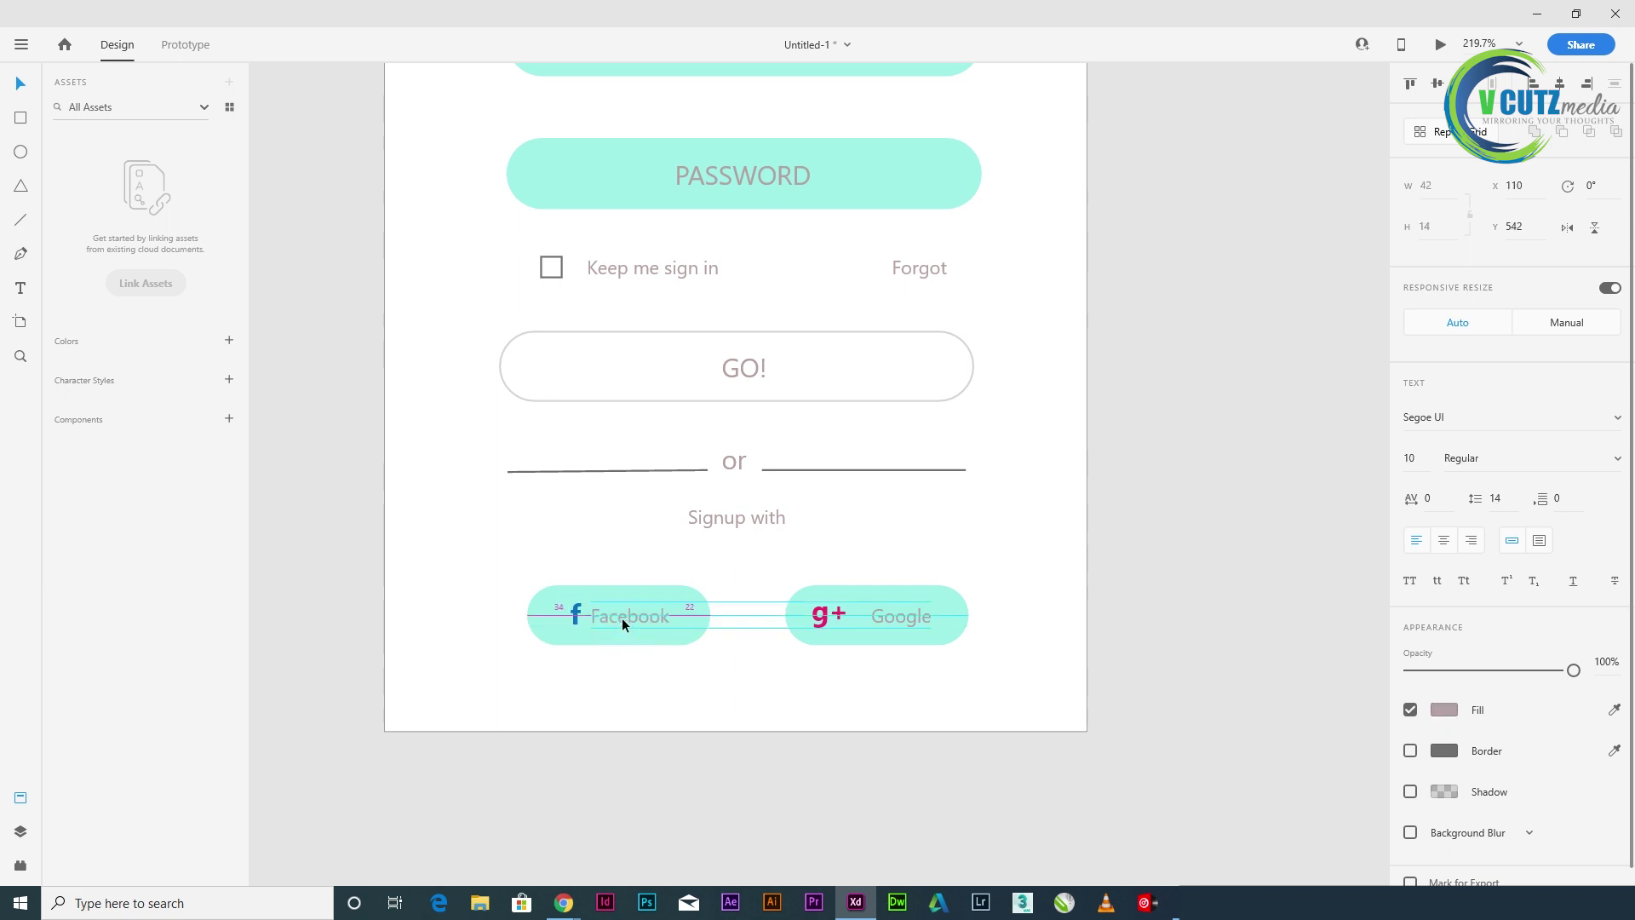
left_click(911, 622)
left_click(812, 617)
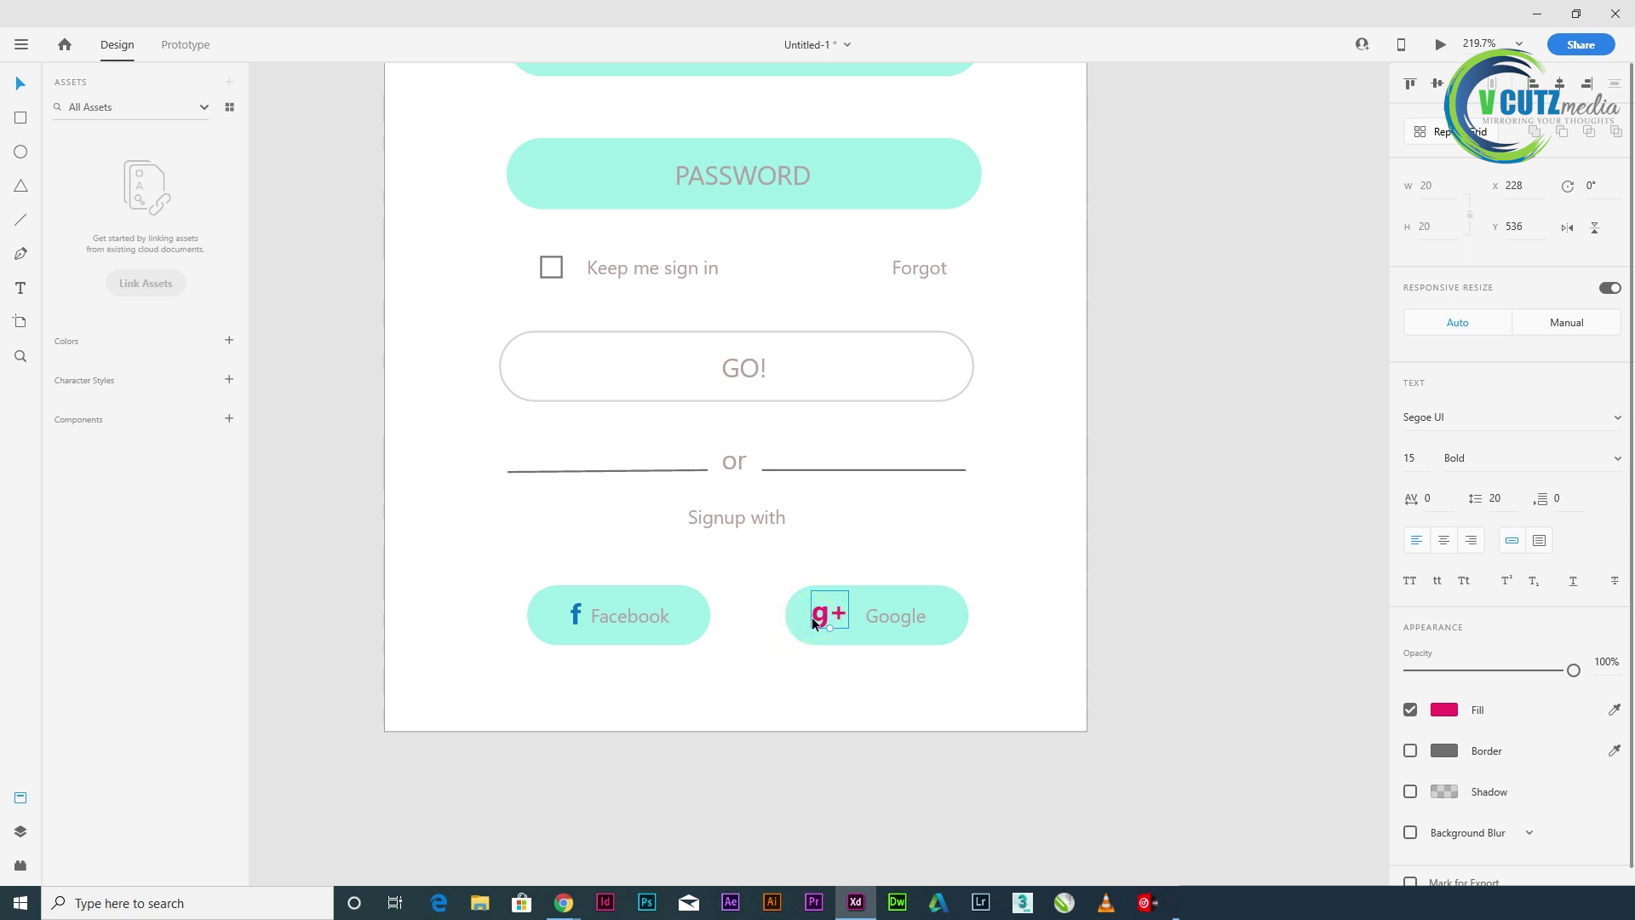
left_click_drag(813, 622, 815, 618)
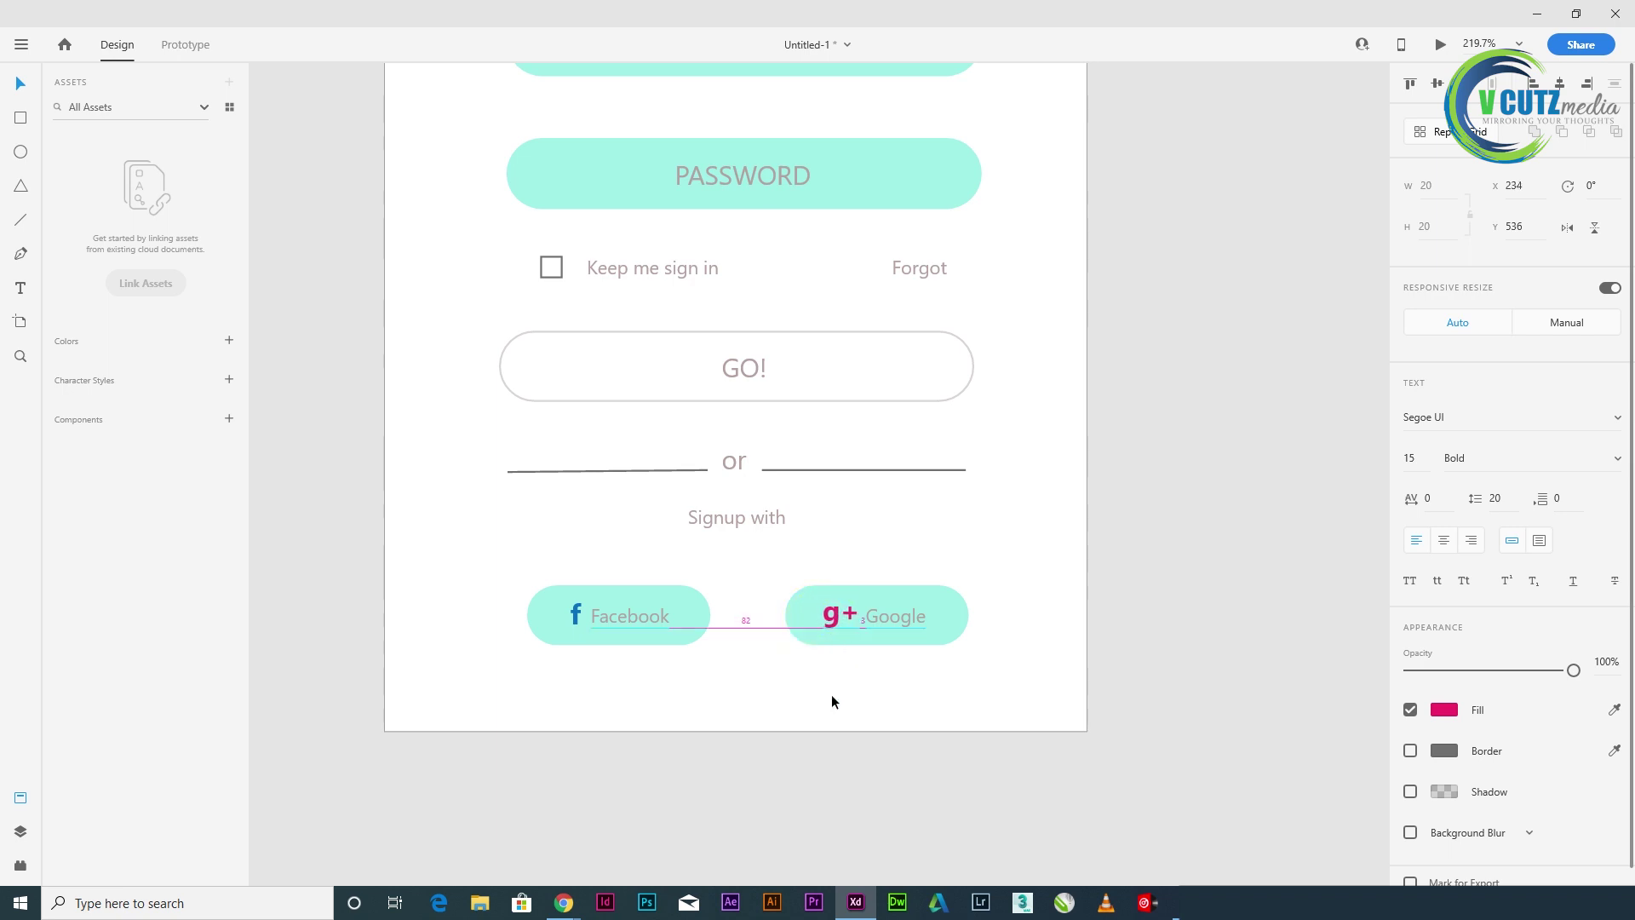
- Nudge the LOGIN text slightly to the right, to X 93
scroll(739, 750, "up", 3)
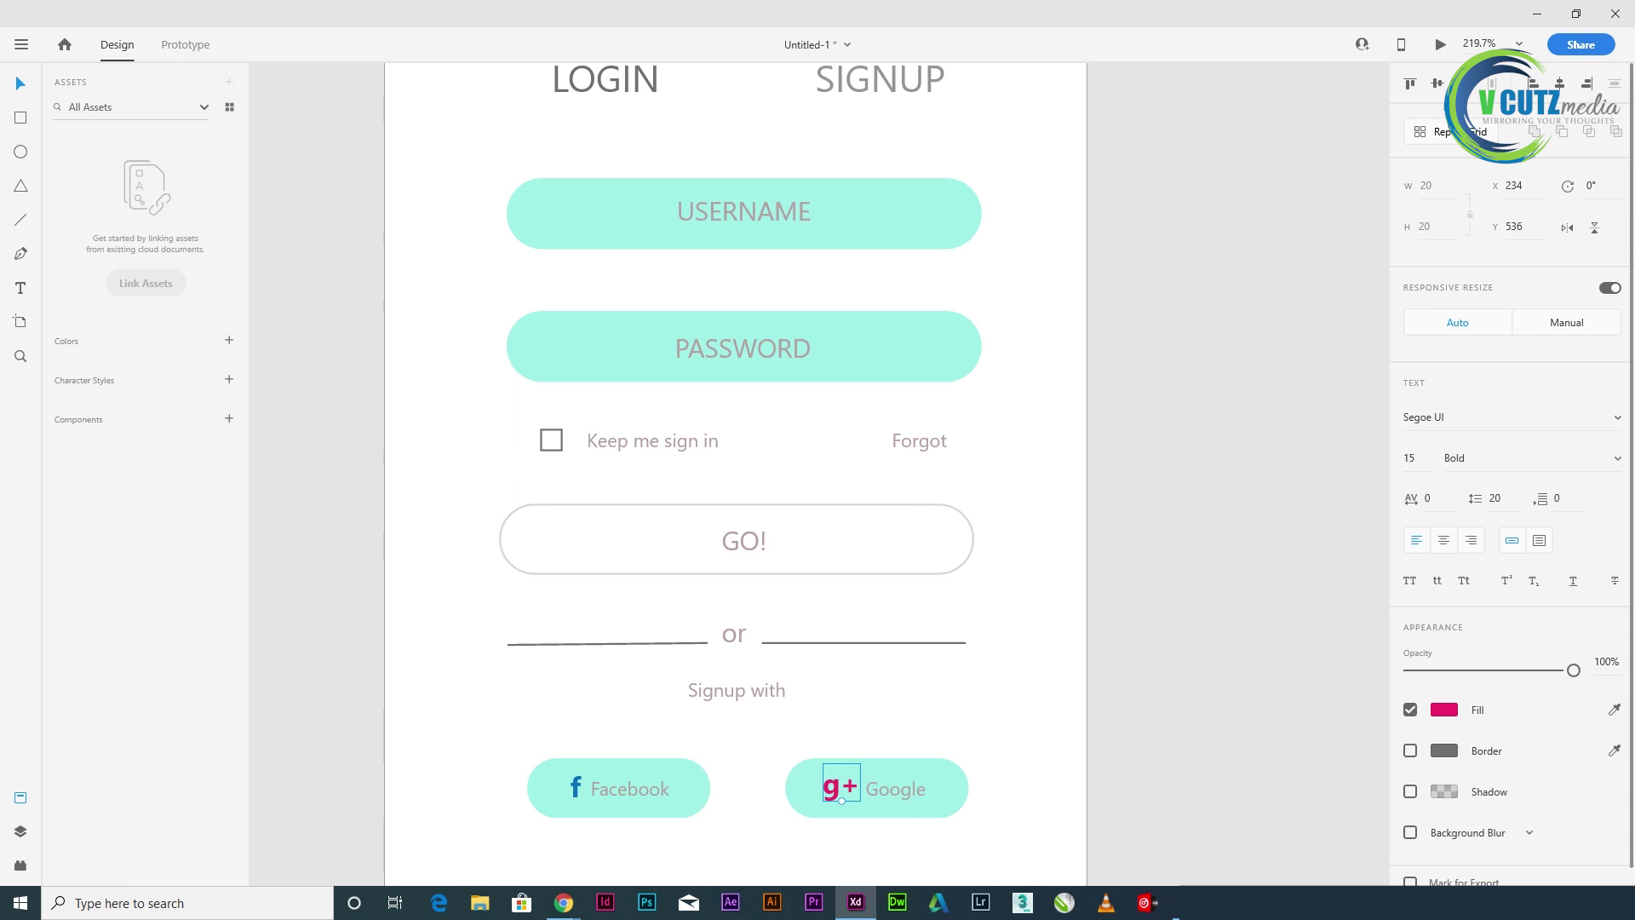
scroll(993, 285, "up", 4)
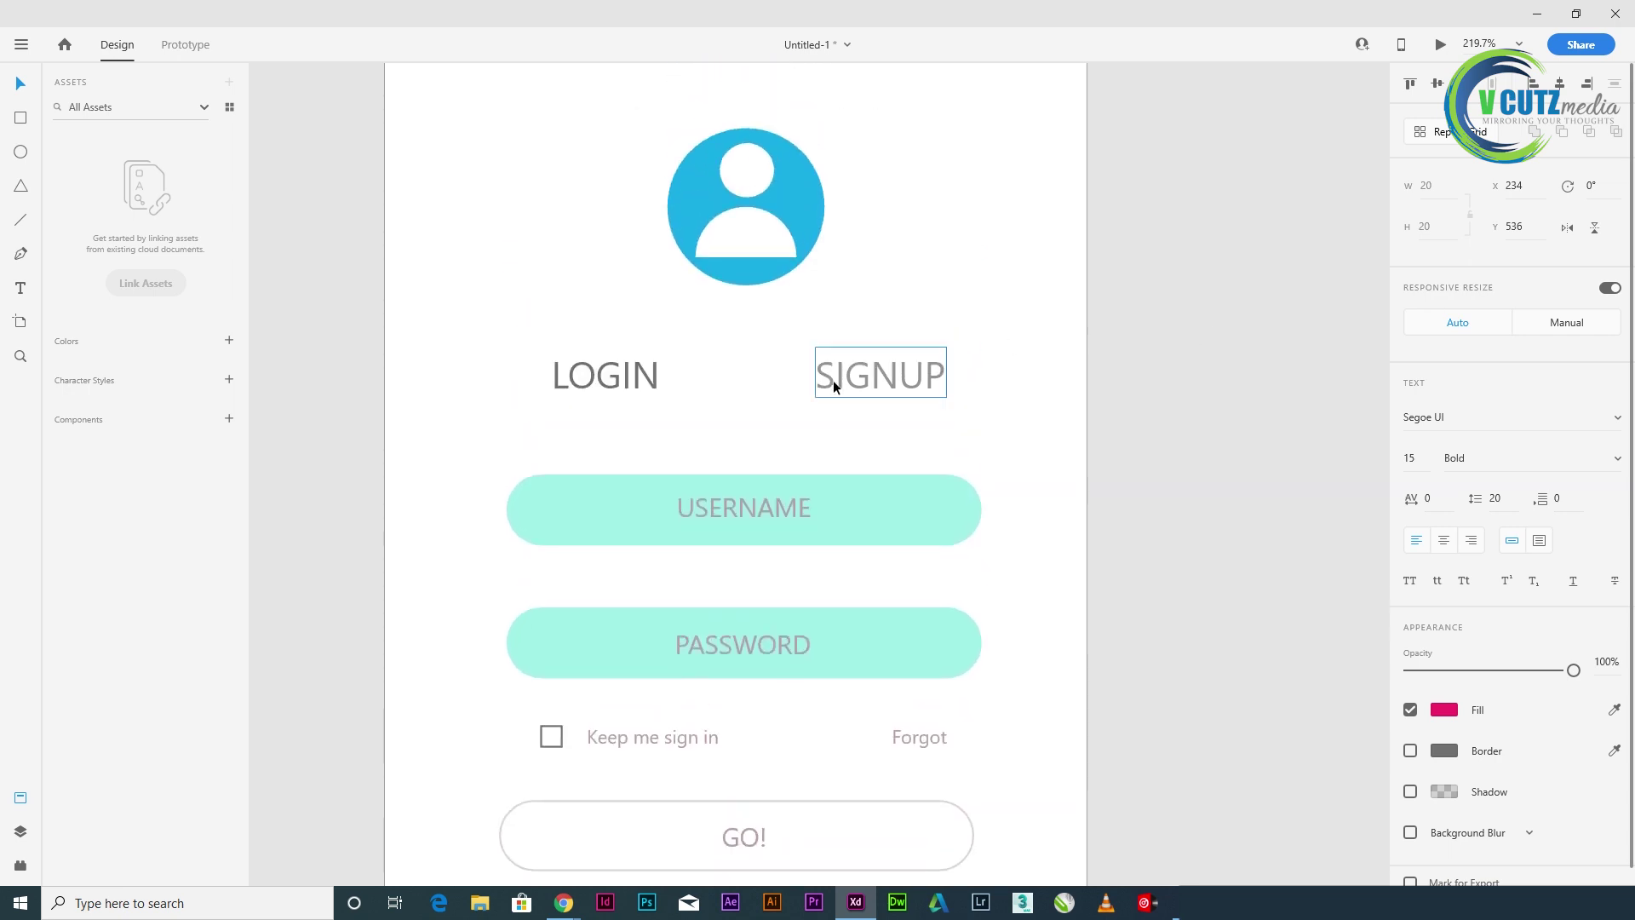
left_click(612, 375)
key("Right")
key("Right")
key("Right")
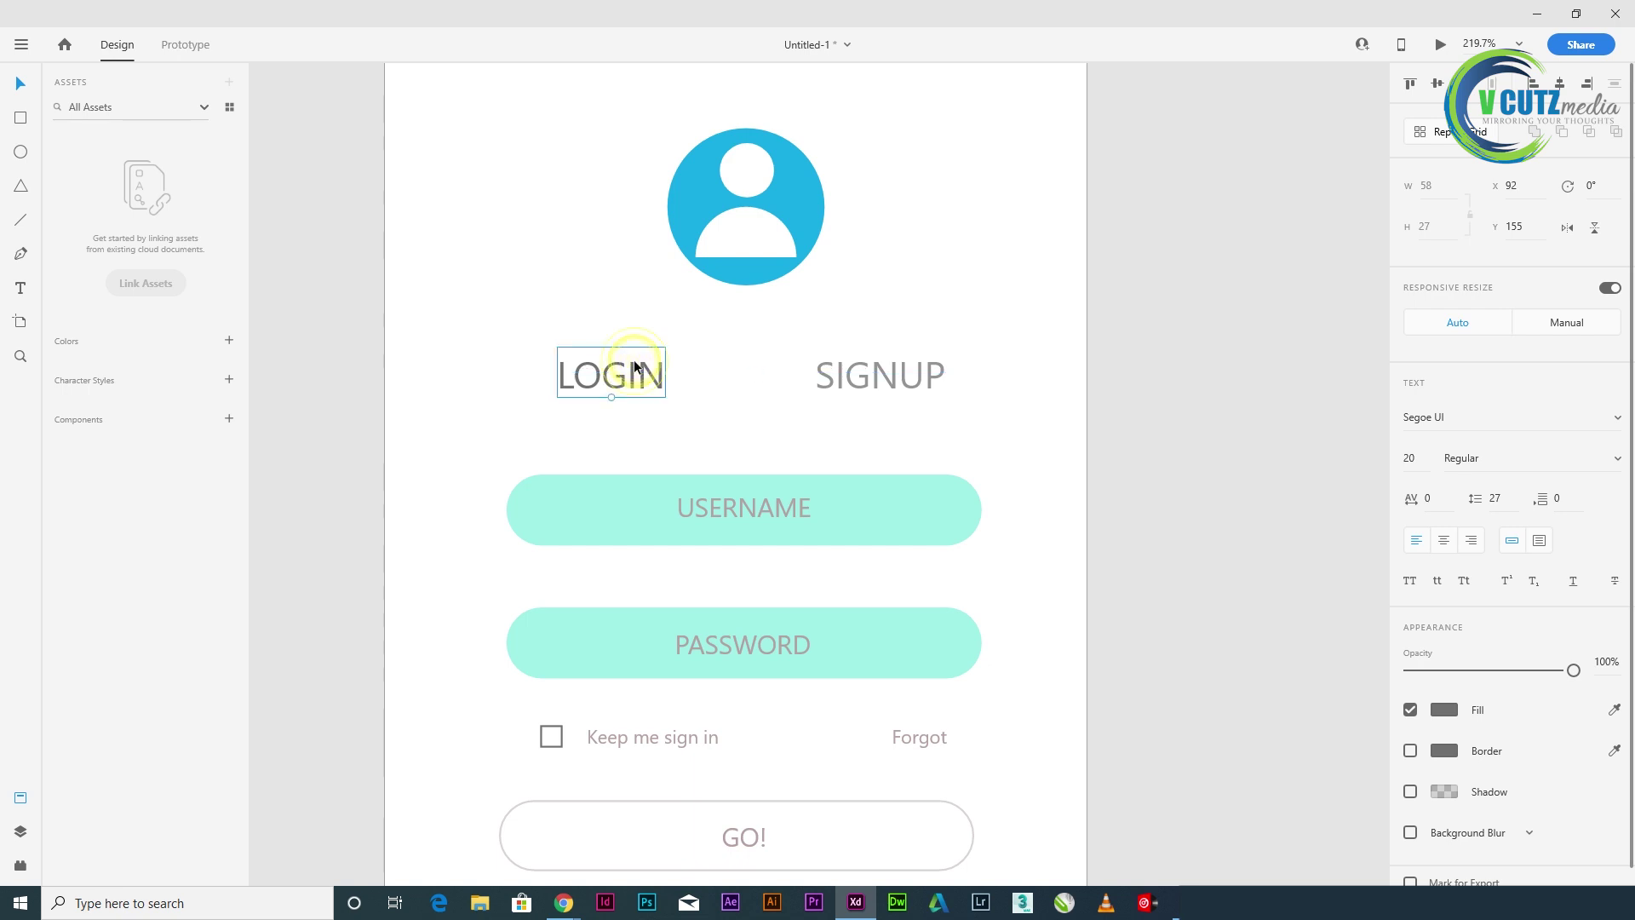
key("Right")
- Draw a 375 by 611 rectangle at X 0, Y 0 that covers the whole artboard
scroll(823, 405, "down", 6)
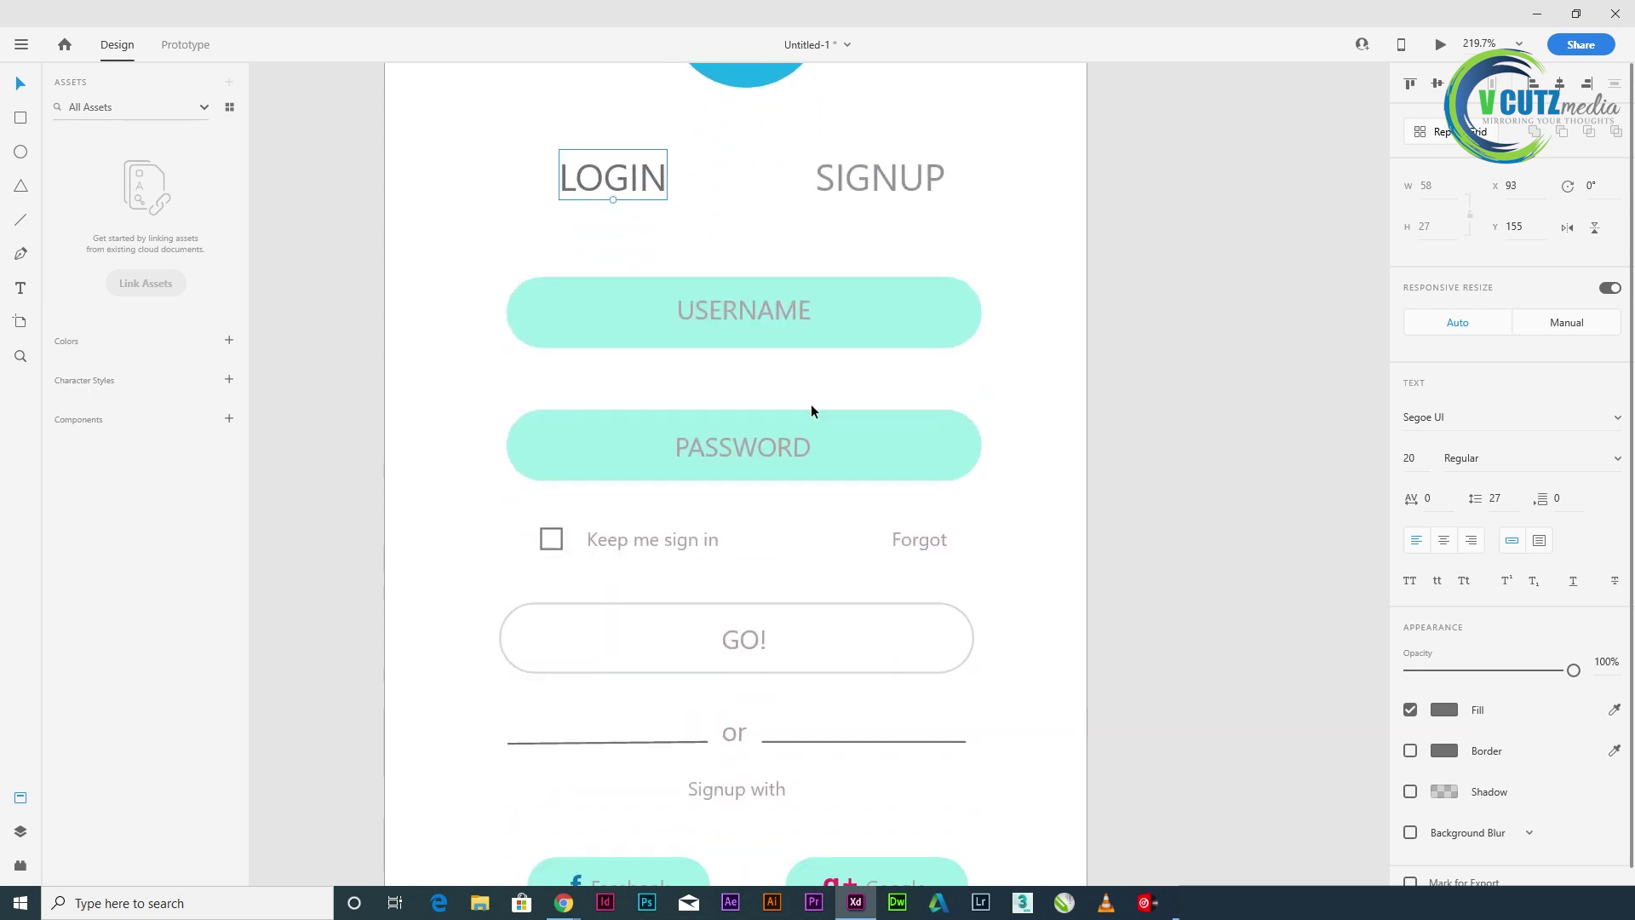
scroll(1027, 666, "up", 2)
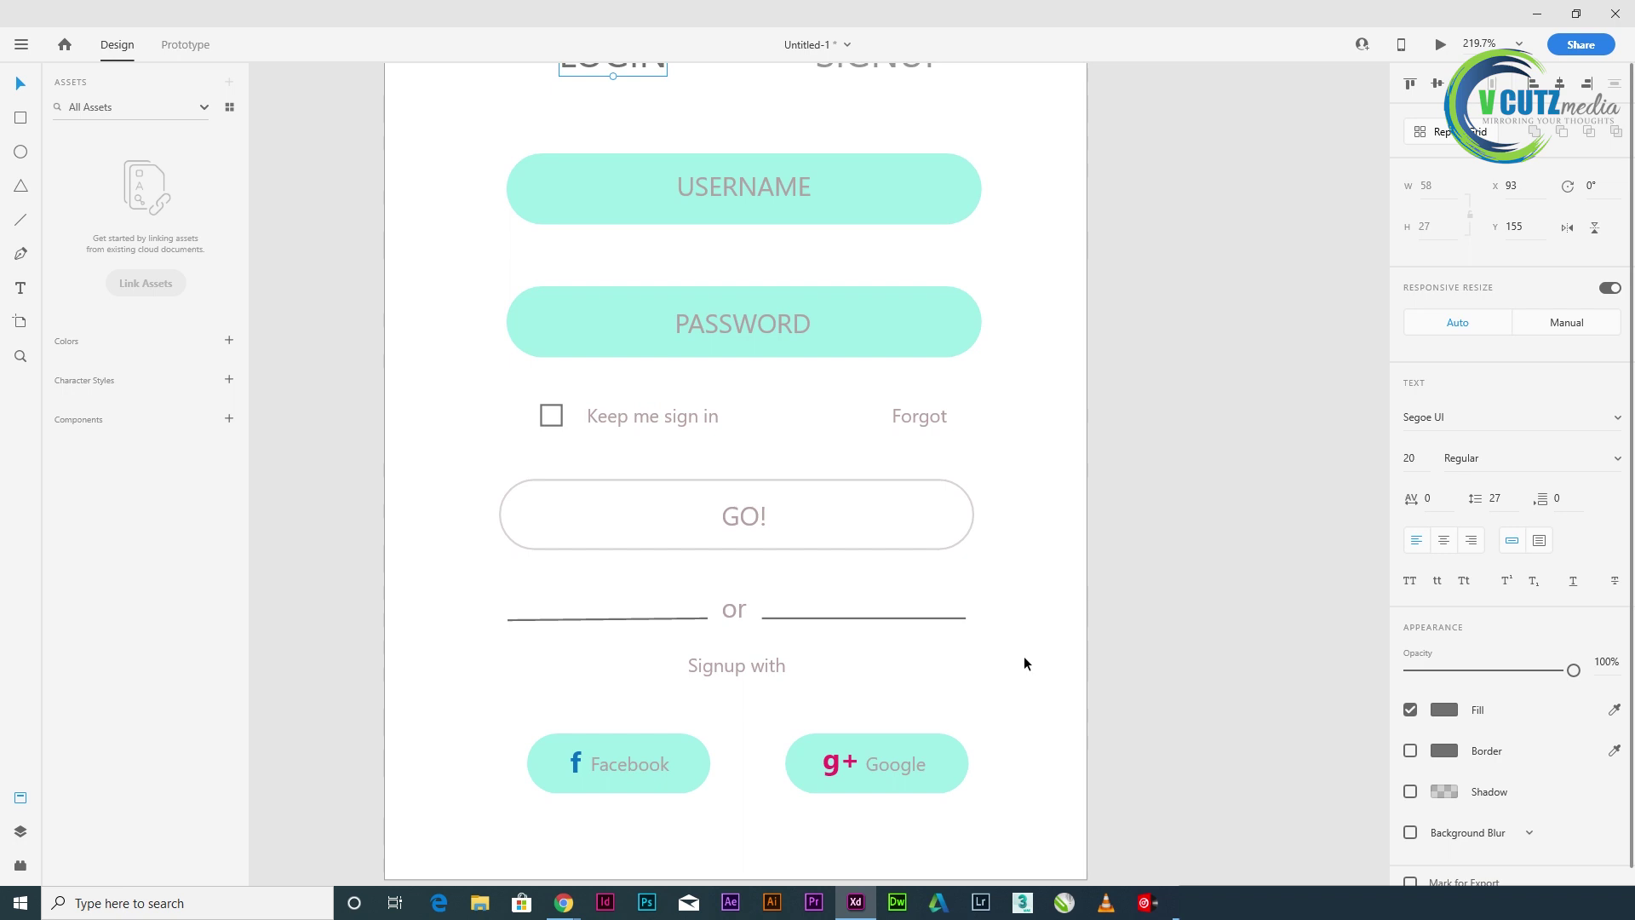
key("ctrl+1")
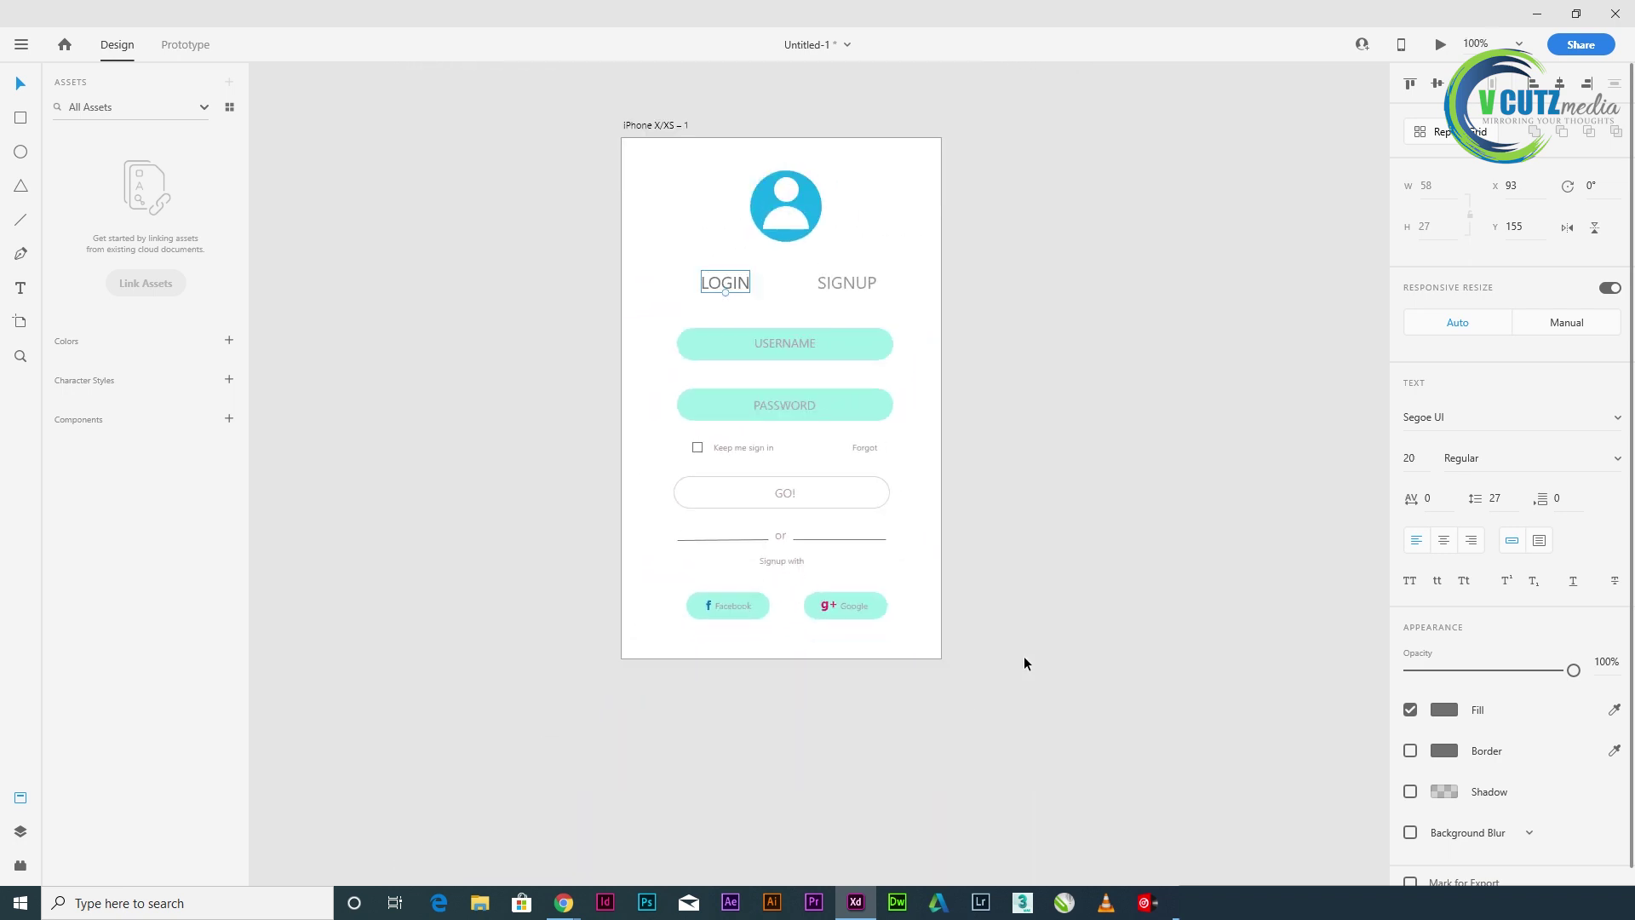
left_click(1142, 698)
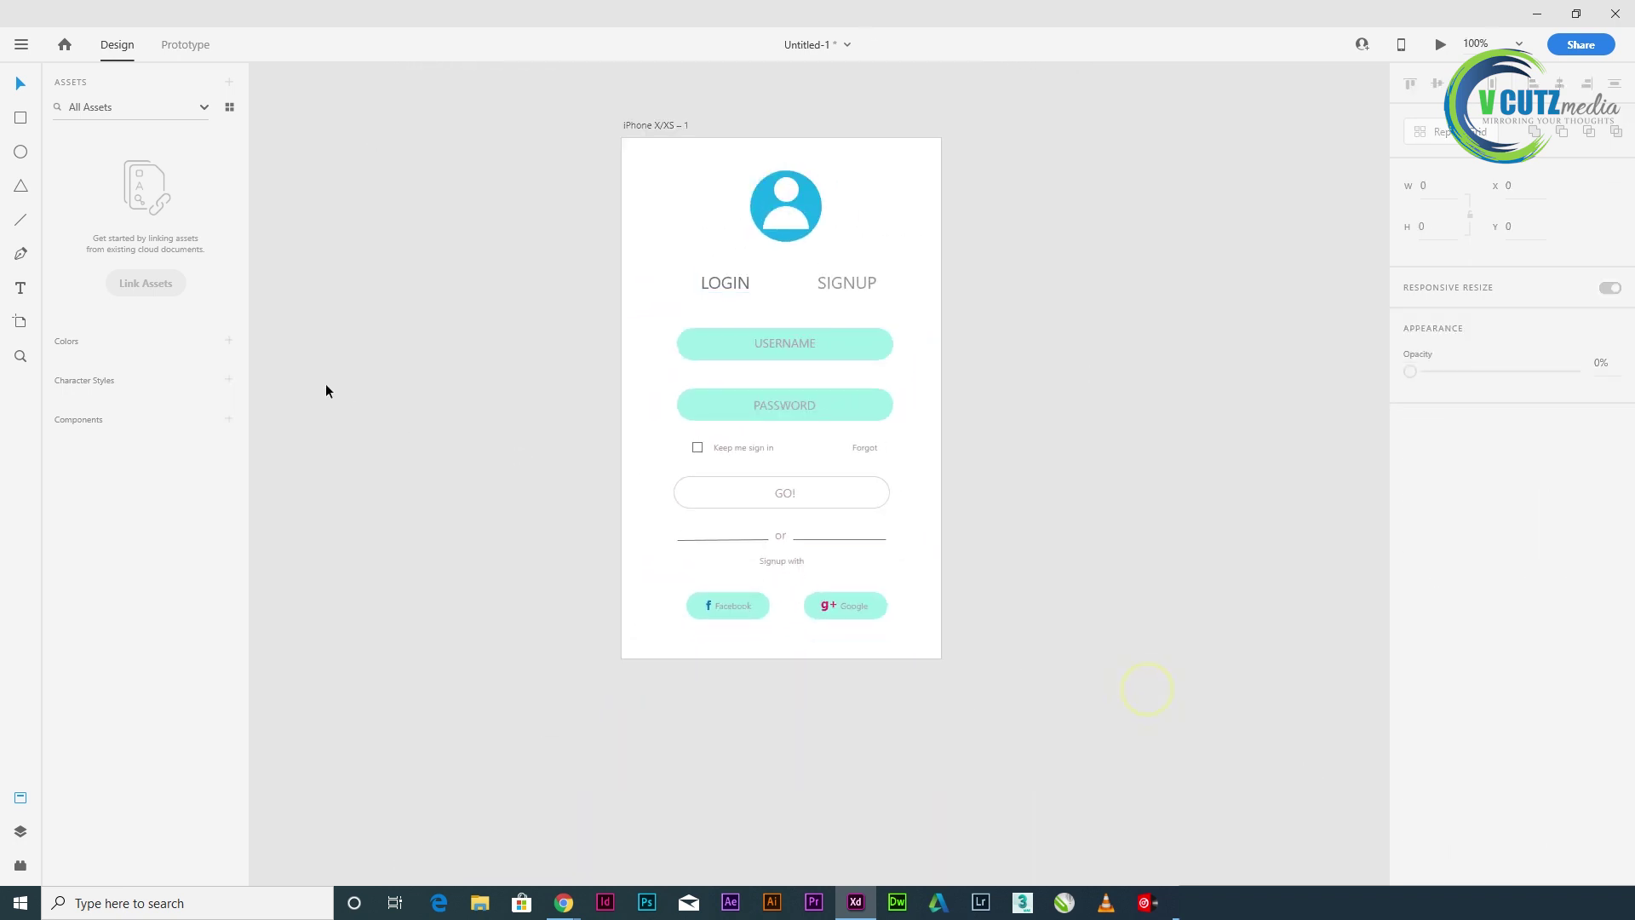
left_click(22, 118)
left_click_drag(623, 140, 942, 661)
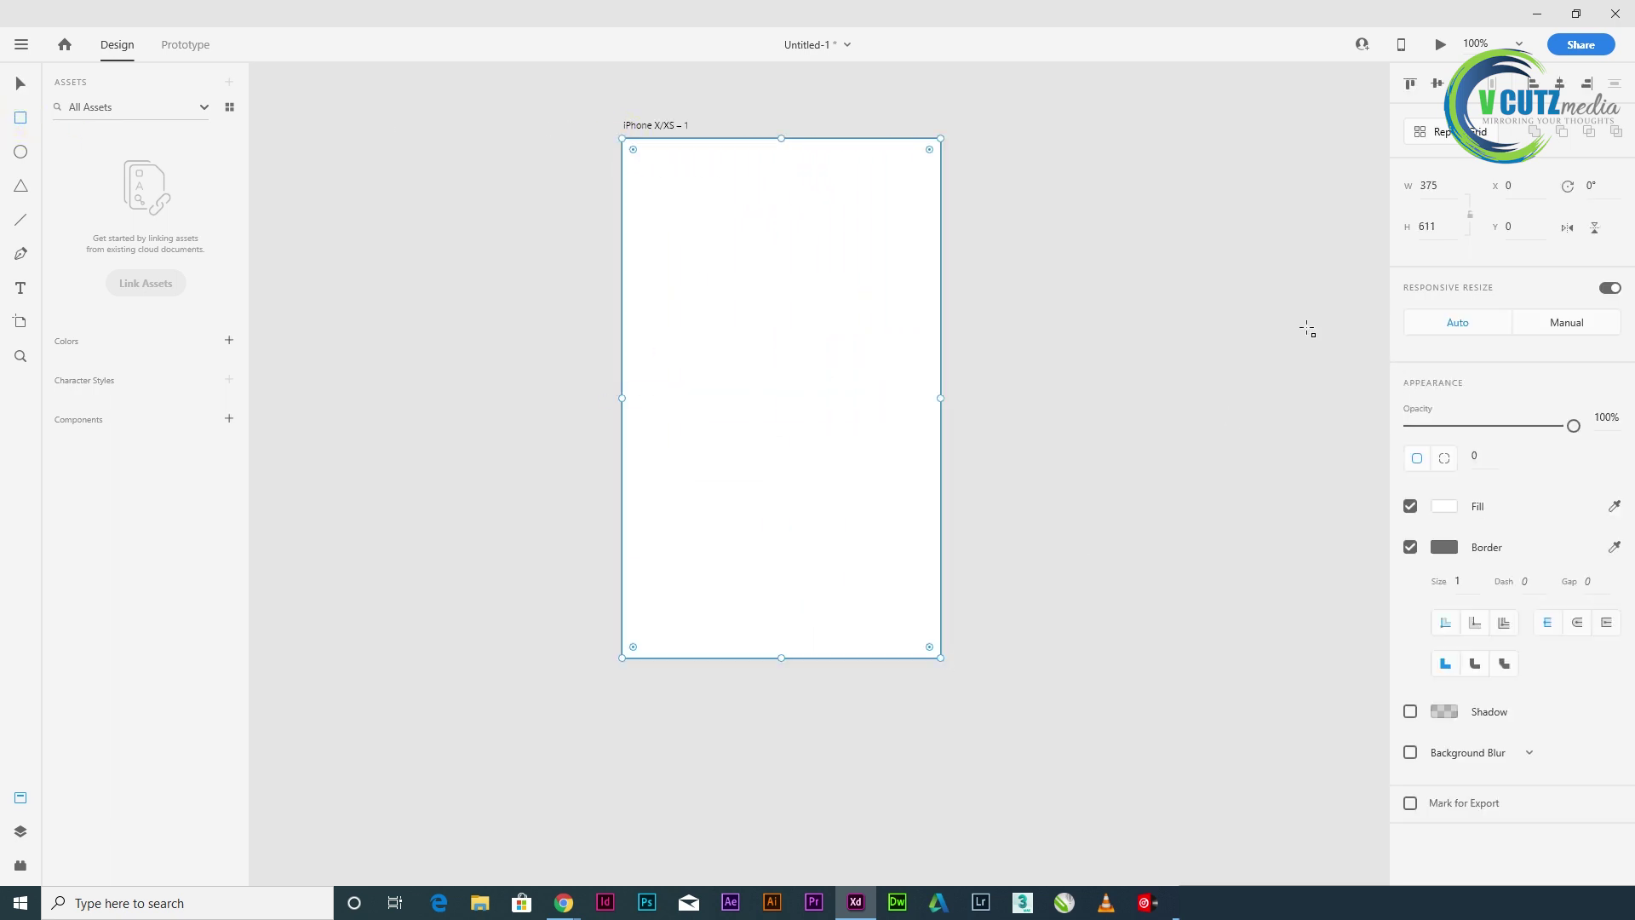
- Fill the artboard-sized rectangle with light cyan #85EAFF and remove its border
left_click(1443, 508)
left_click(1359, 475)
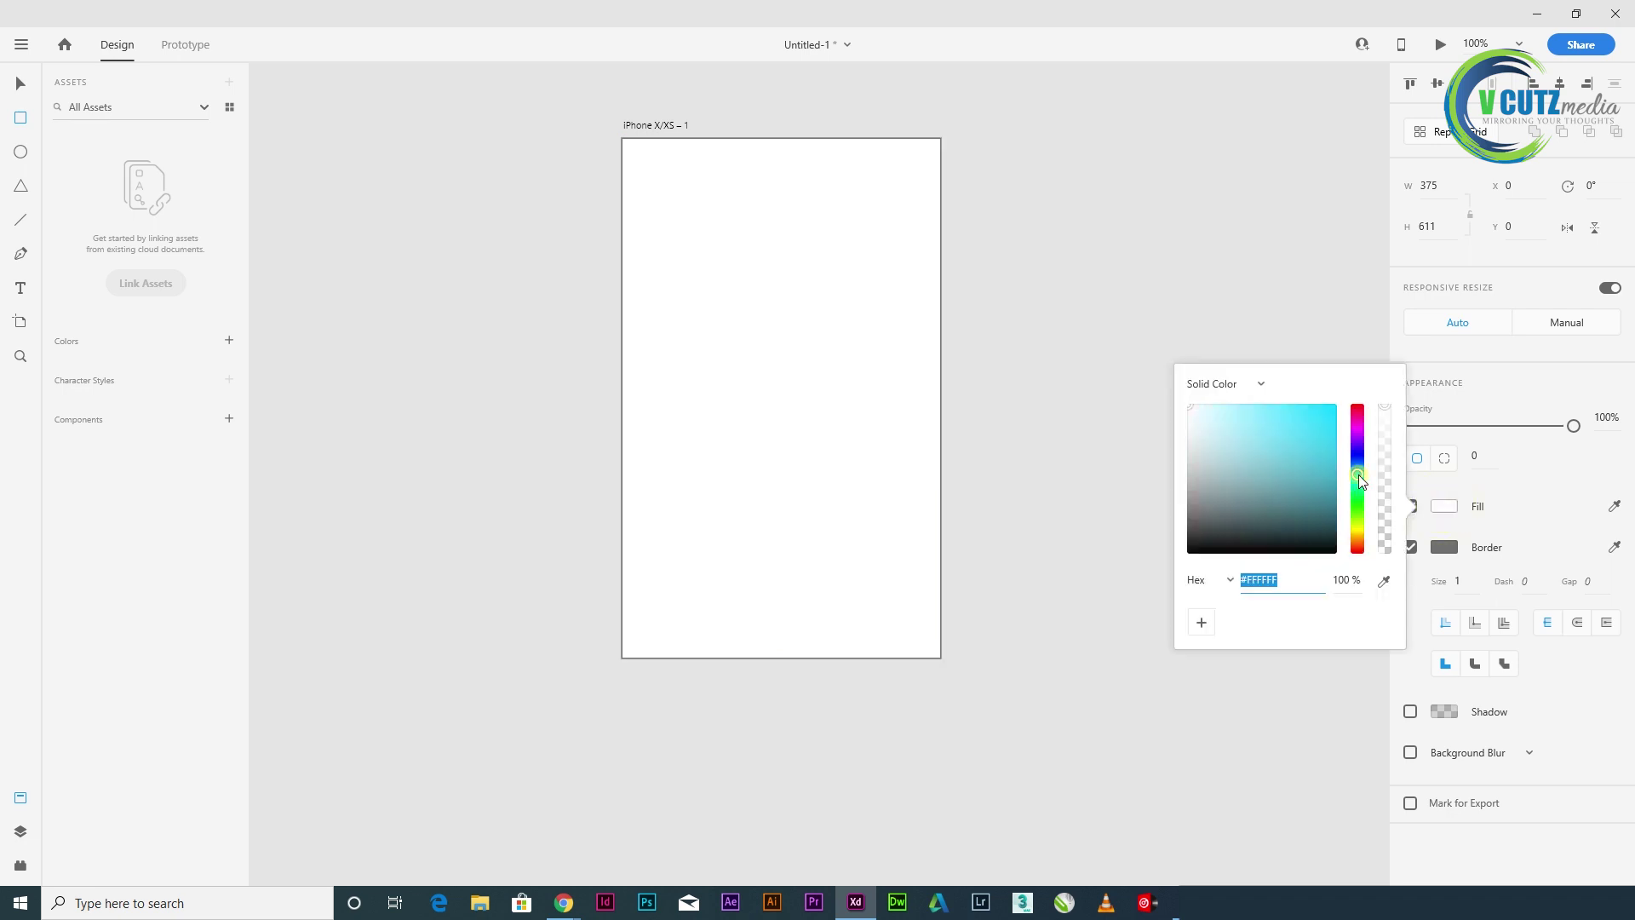
left_click(1290, 428)
left_click_drag(1274, 409, 1262, 401)
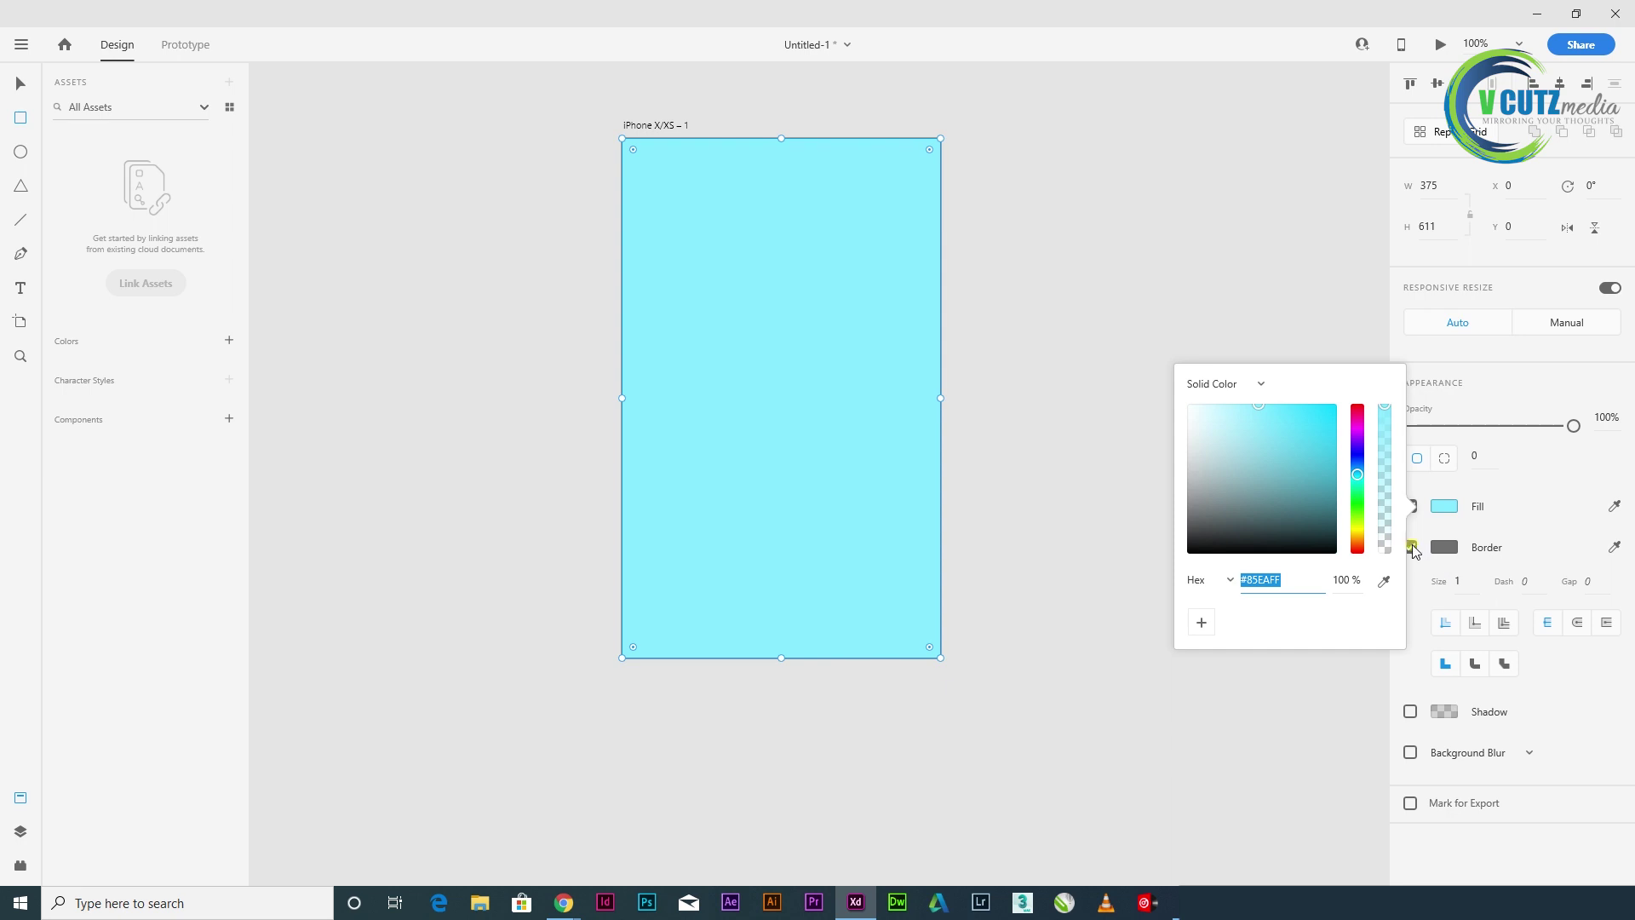
left_click(1559, 517)
left_click(1410, 547)
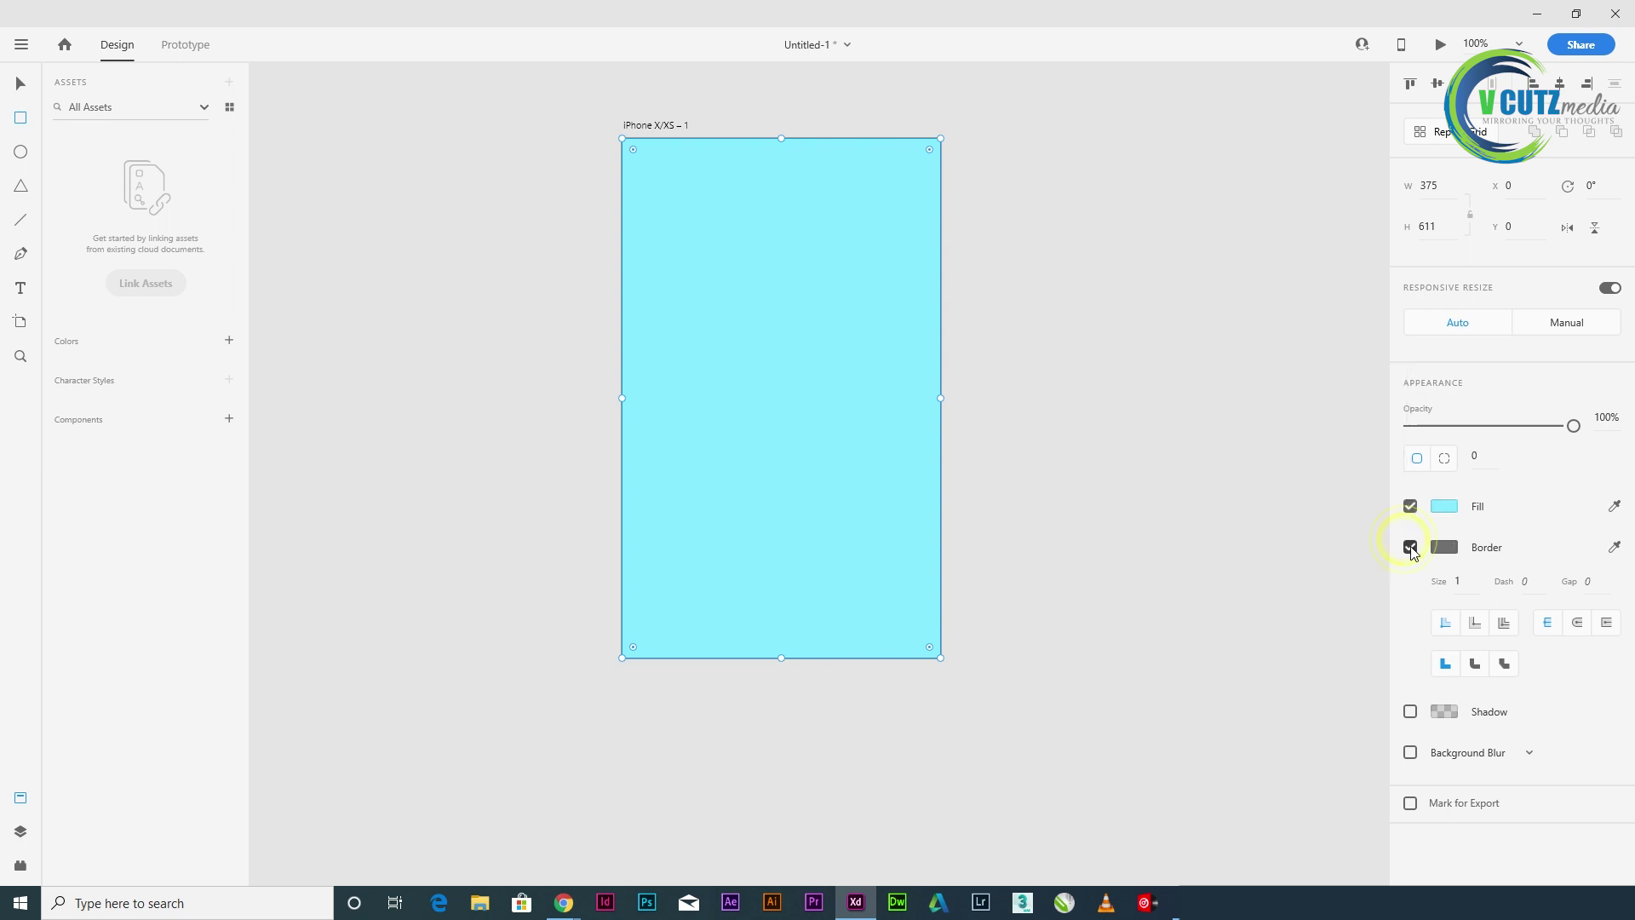
- Send the cyan rectangle to the back, behind all the login screen elements
left_click(20, 82)
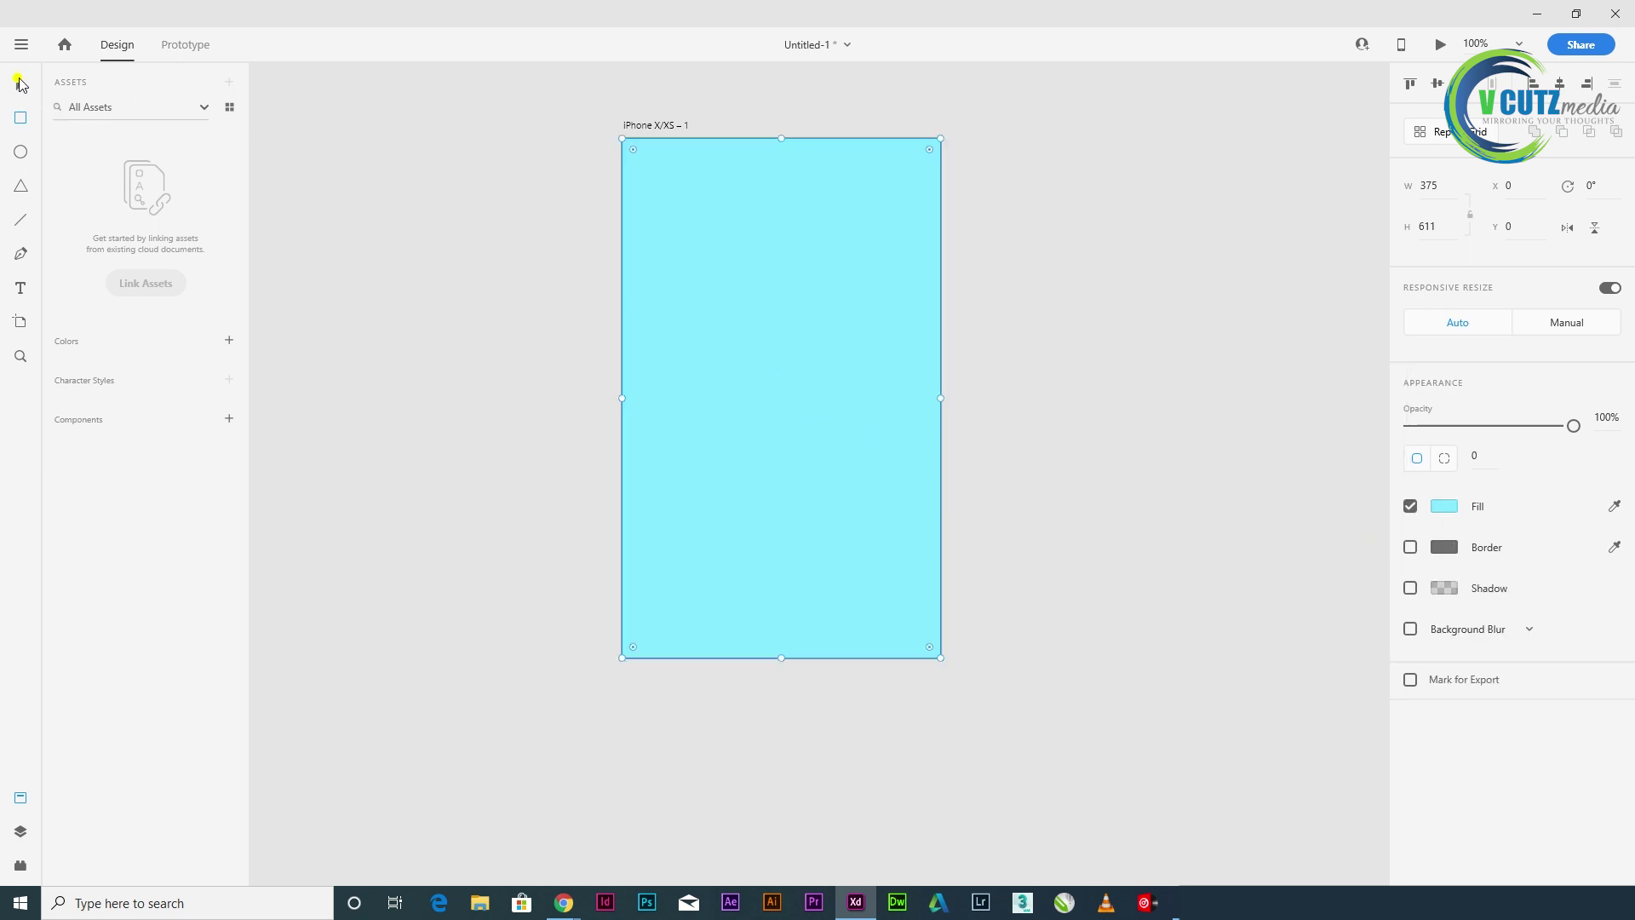
right_click(700, 264)
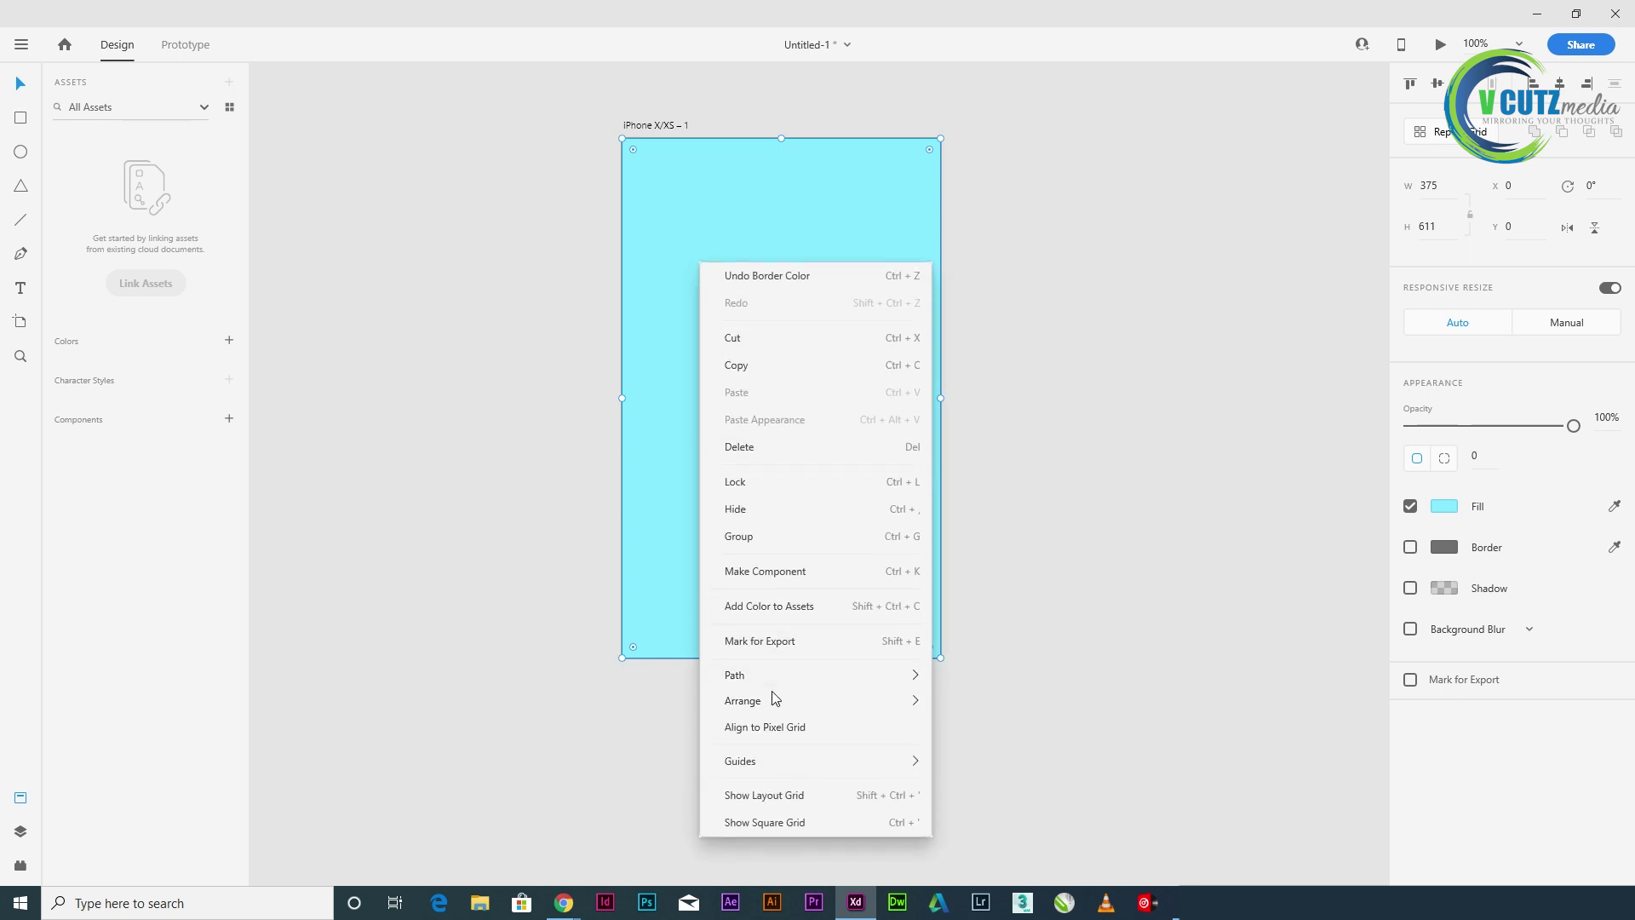
mouse_move(779, 712)
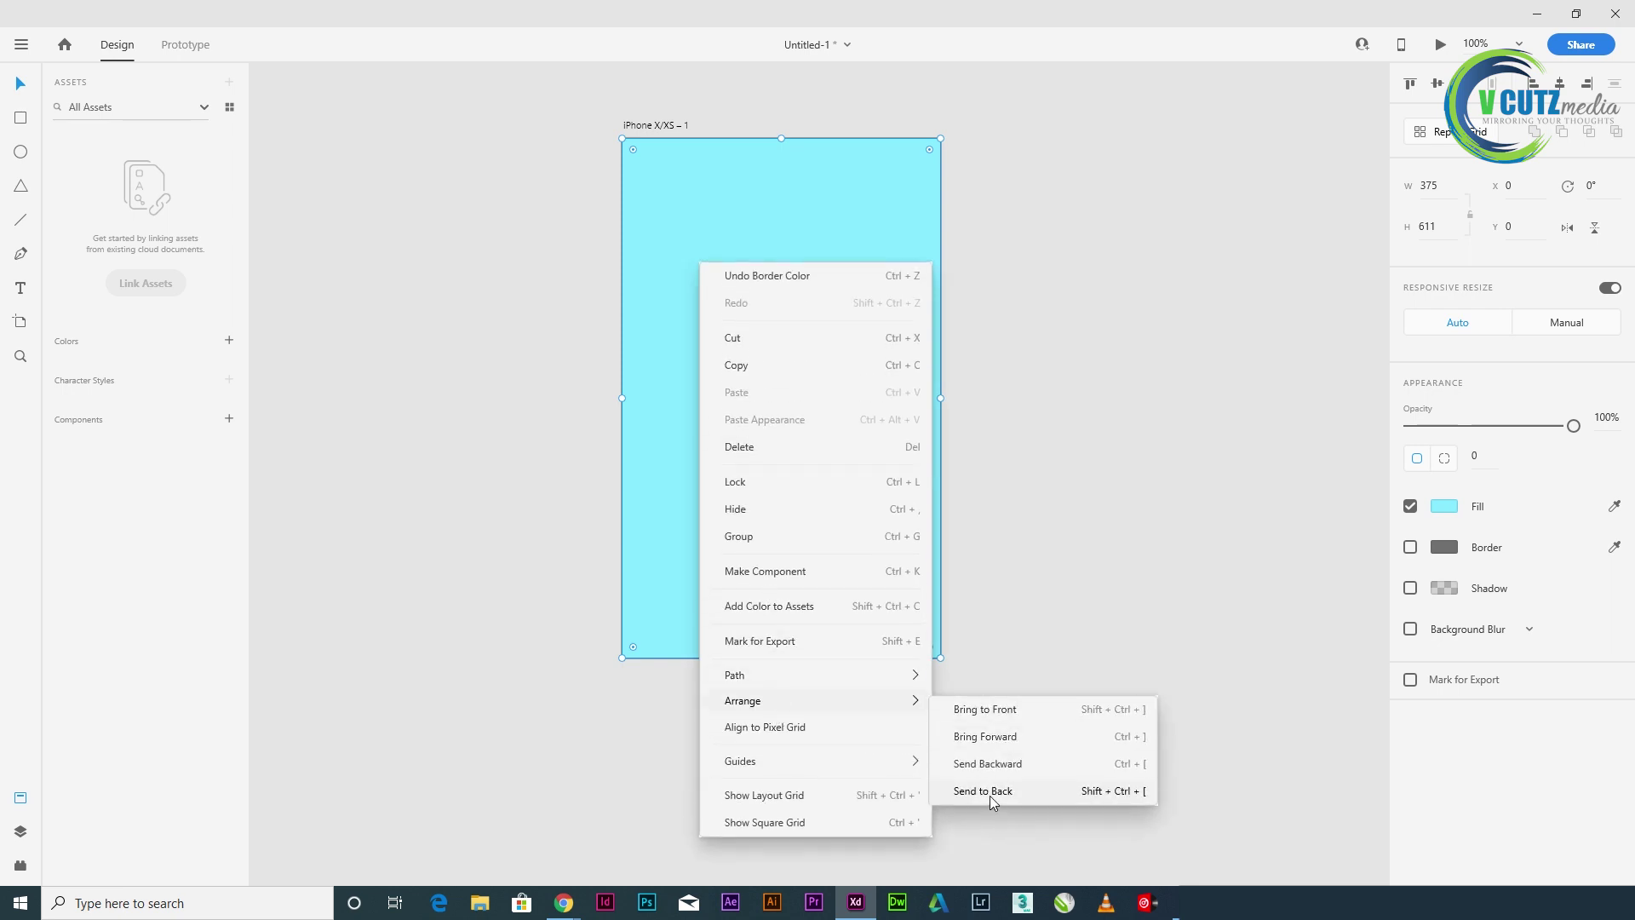
left_click(990, 796)
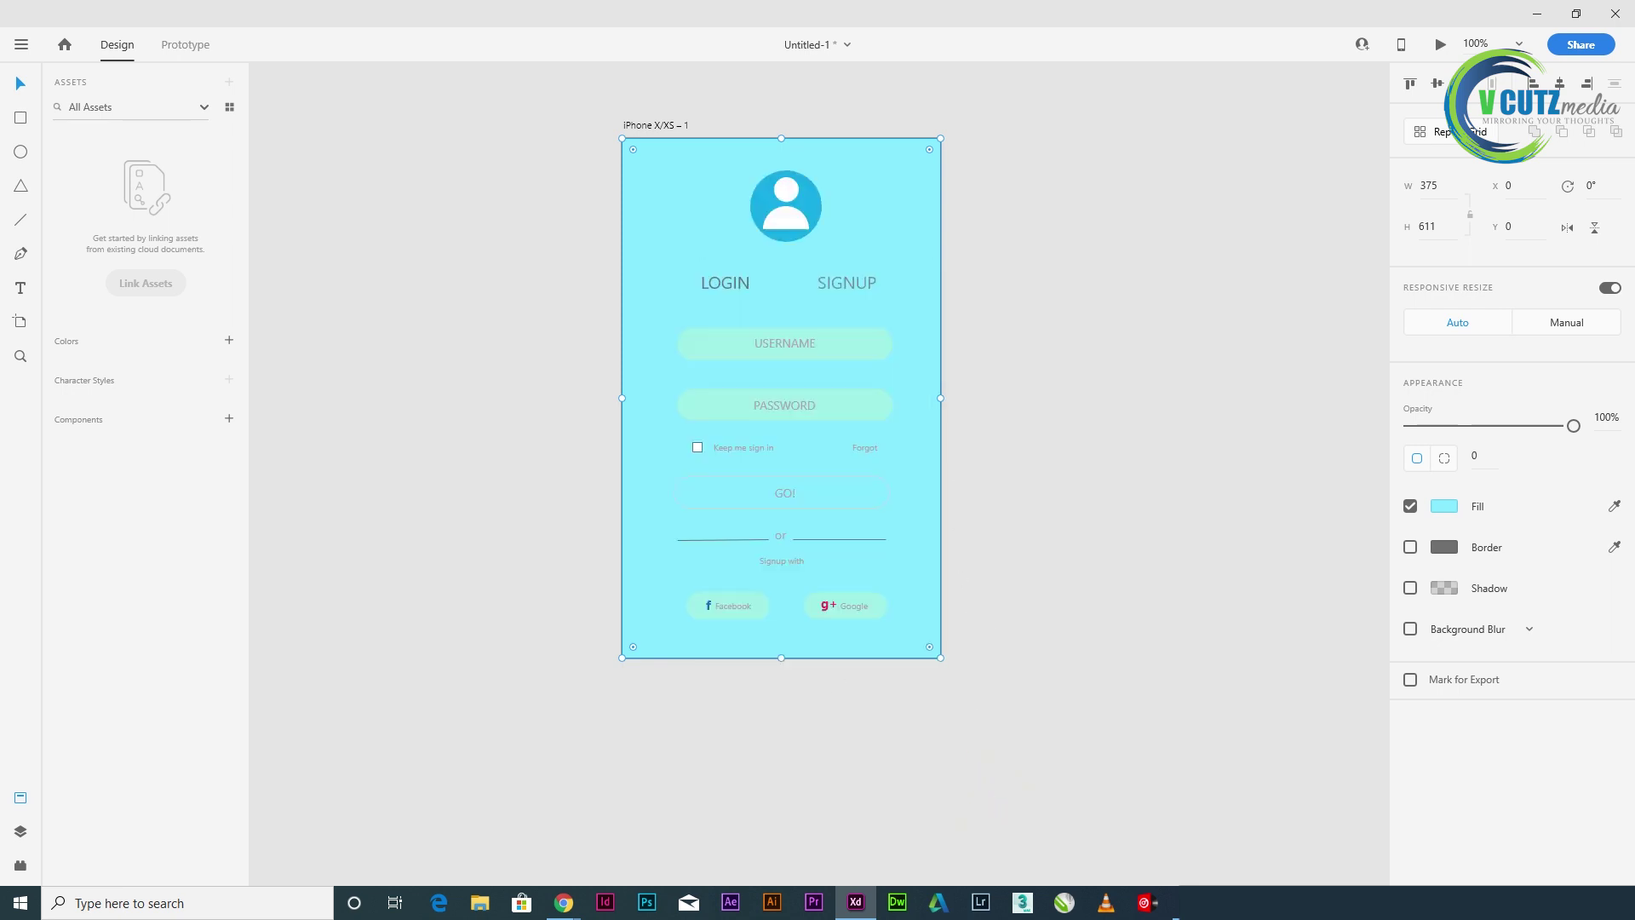
- Lighten the background rectangle's fill to pale cyan #D2F7FF and deselect it
left_click(1445, 506)
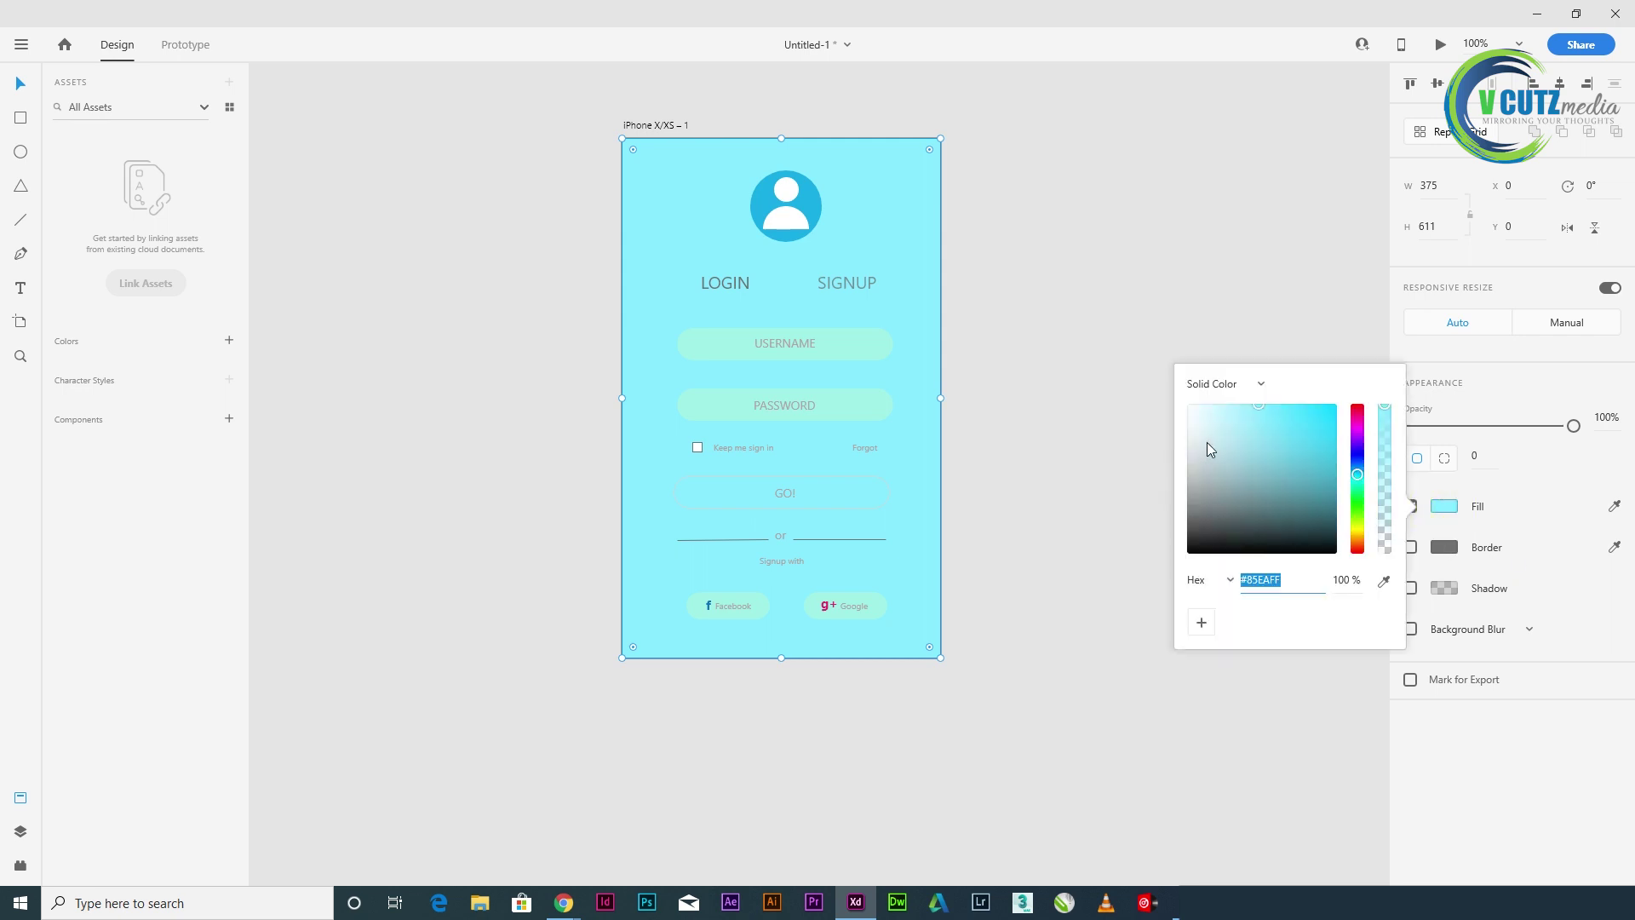
left_click_drag(1211, 408, 1214, 403)
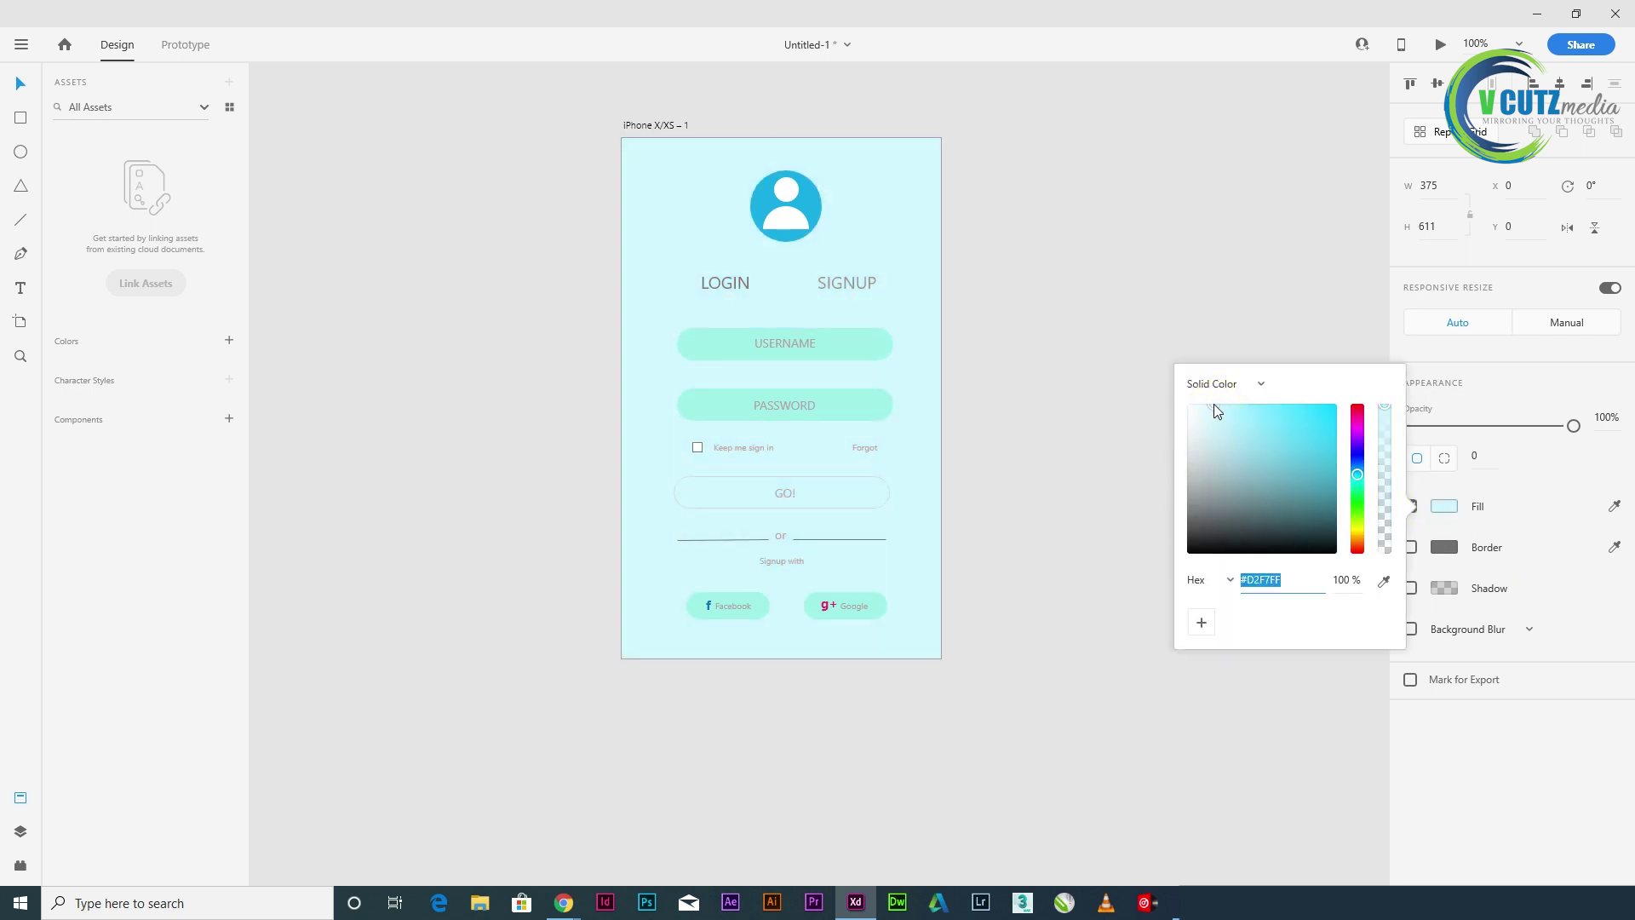
left_click(1079, 324)
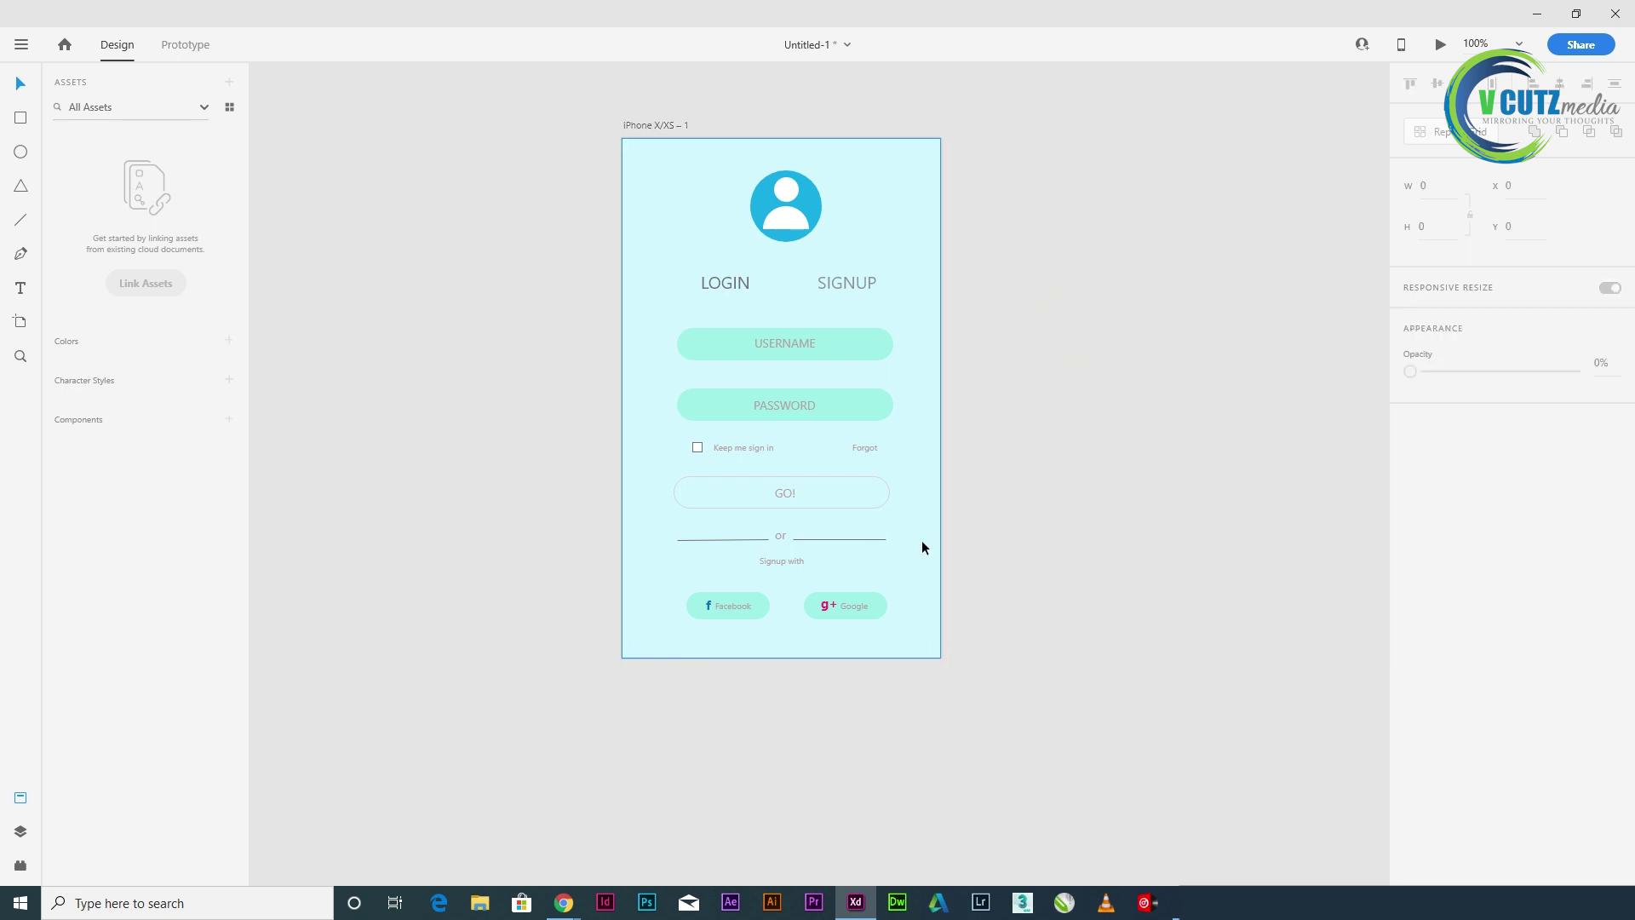
- Review the login screen at 200% zoom, from the profile icon and credential fields down to the Facebook and Google signup buttons
key("ctrl+plus")
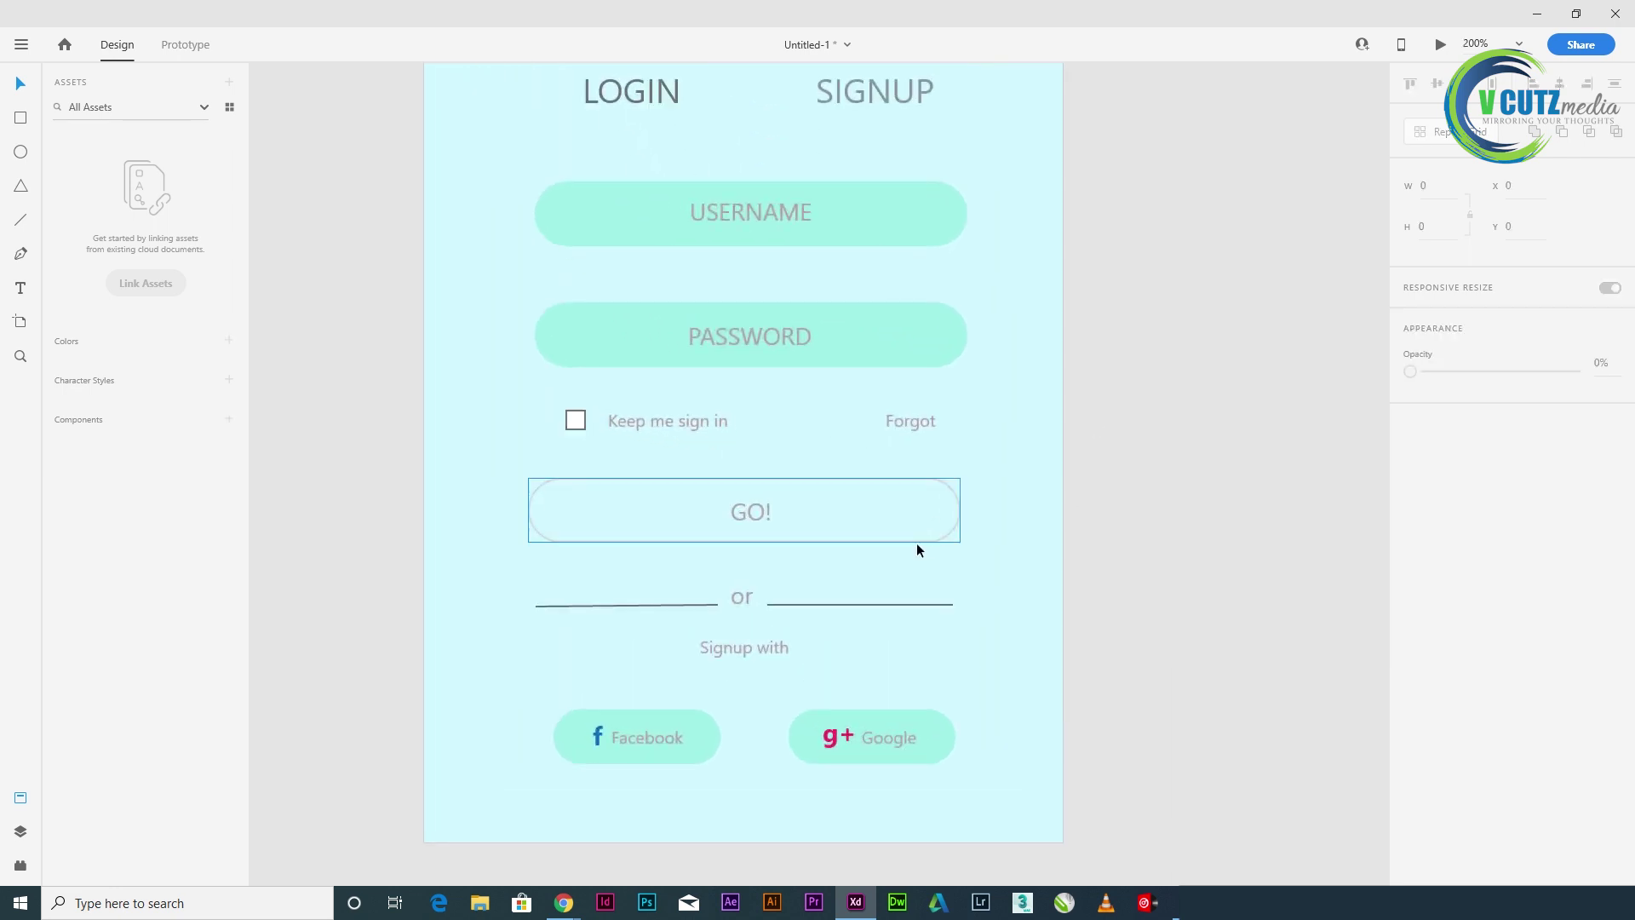
scroll(1201, 524, "up", 2)
scroll(1201, 533, "up", 3)
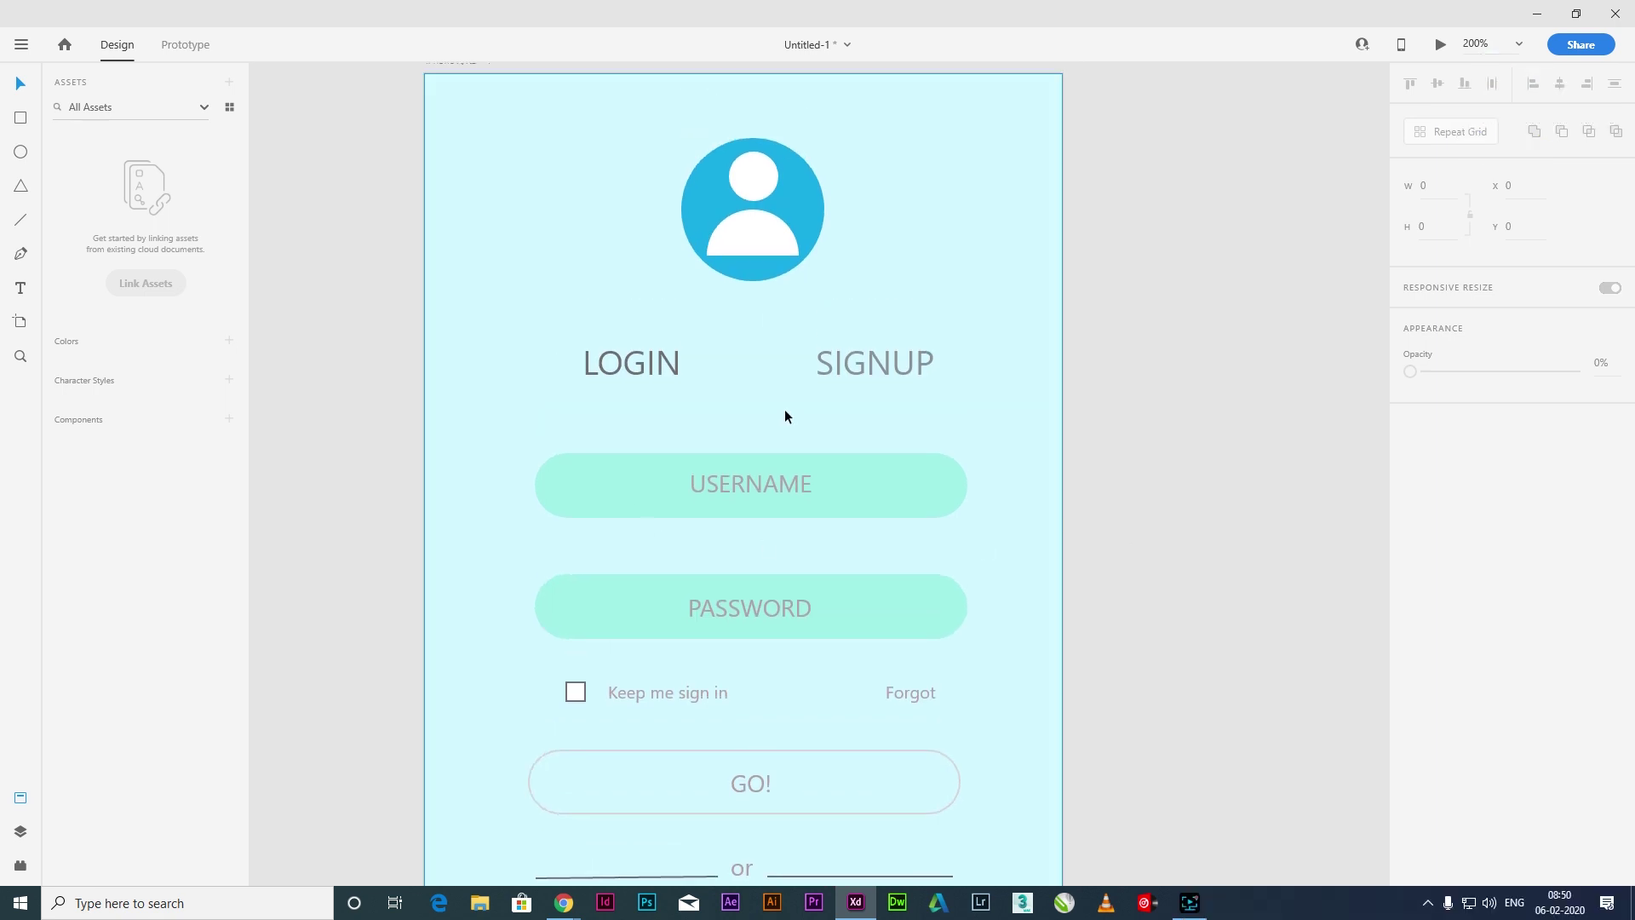
scroll(815, 485, "down", 4)
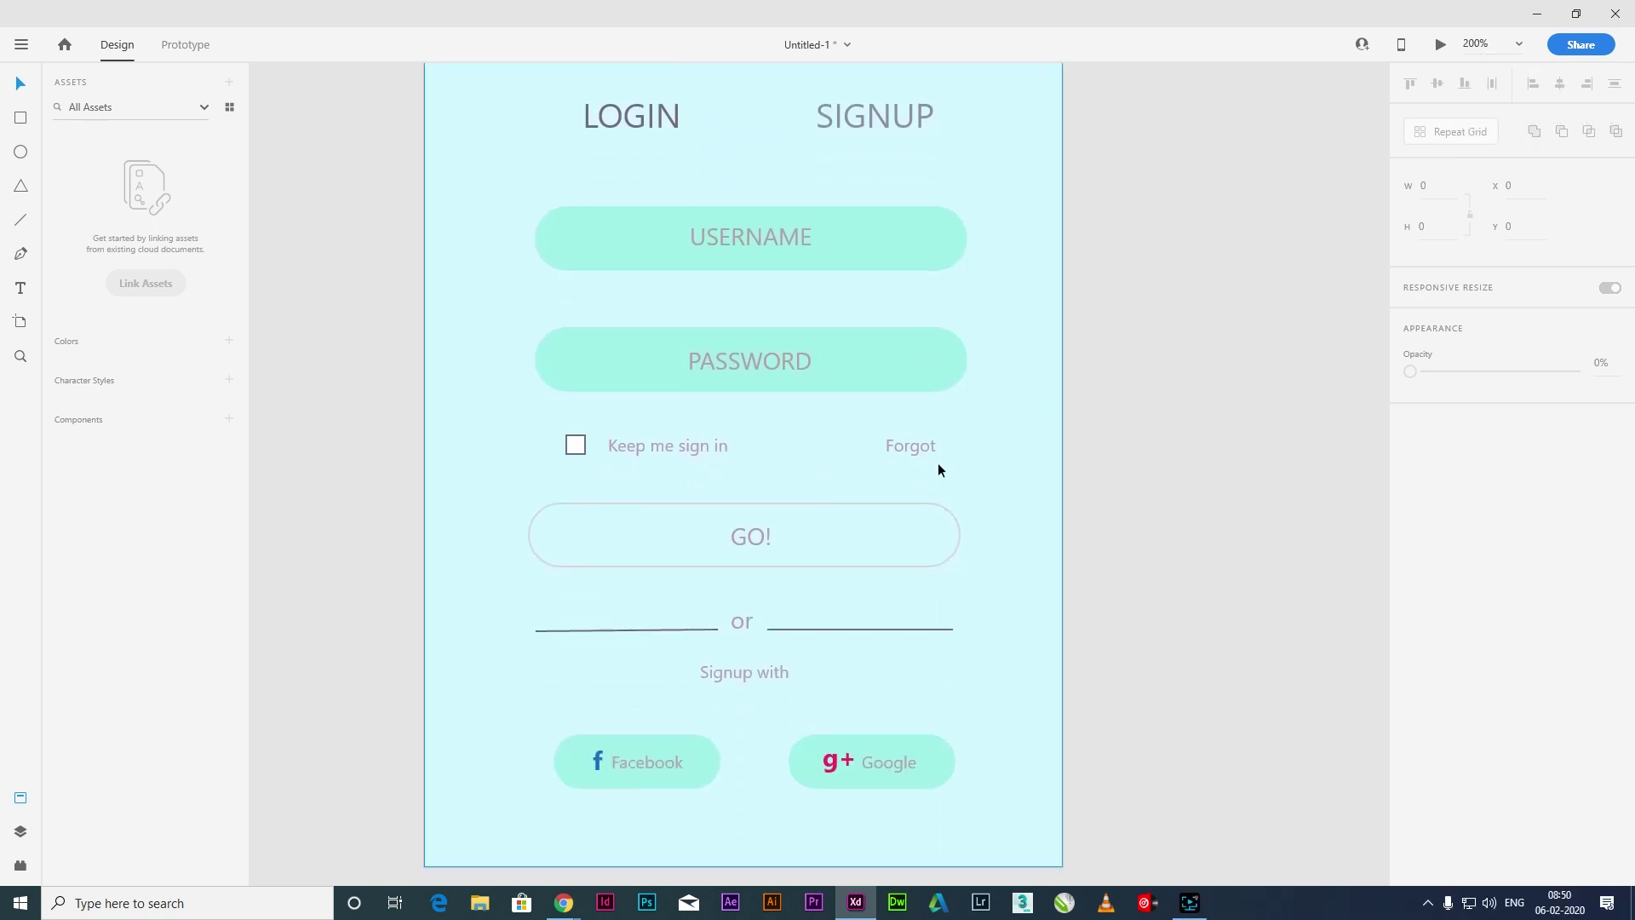
left_click(913, 448)
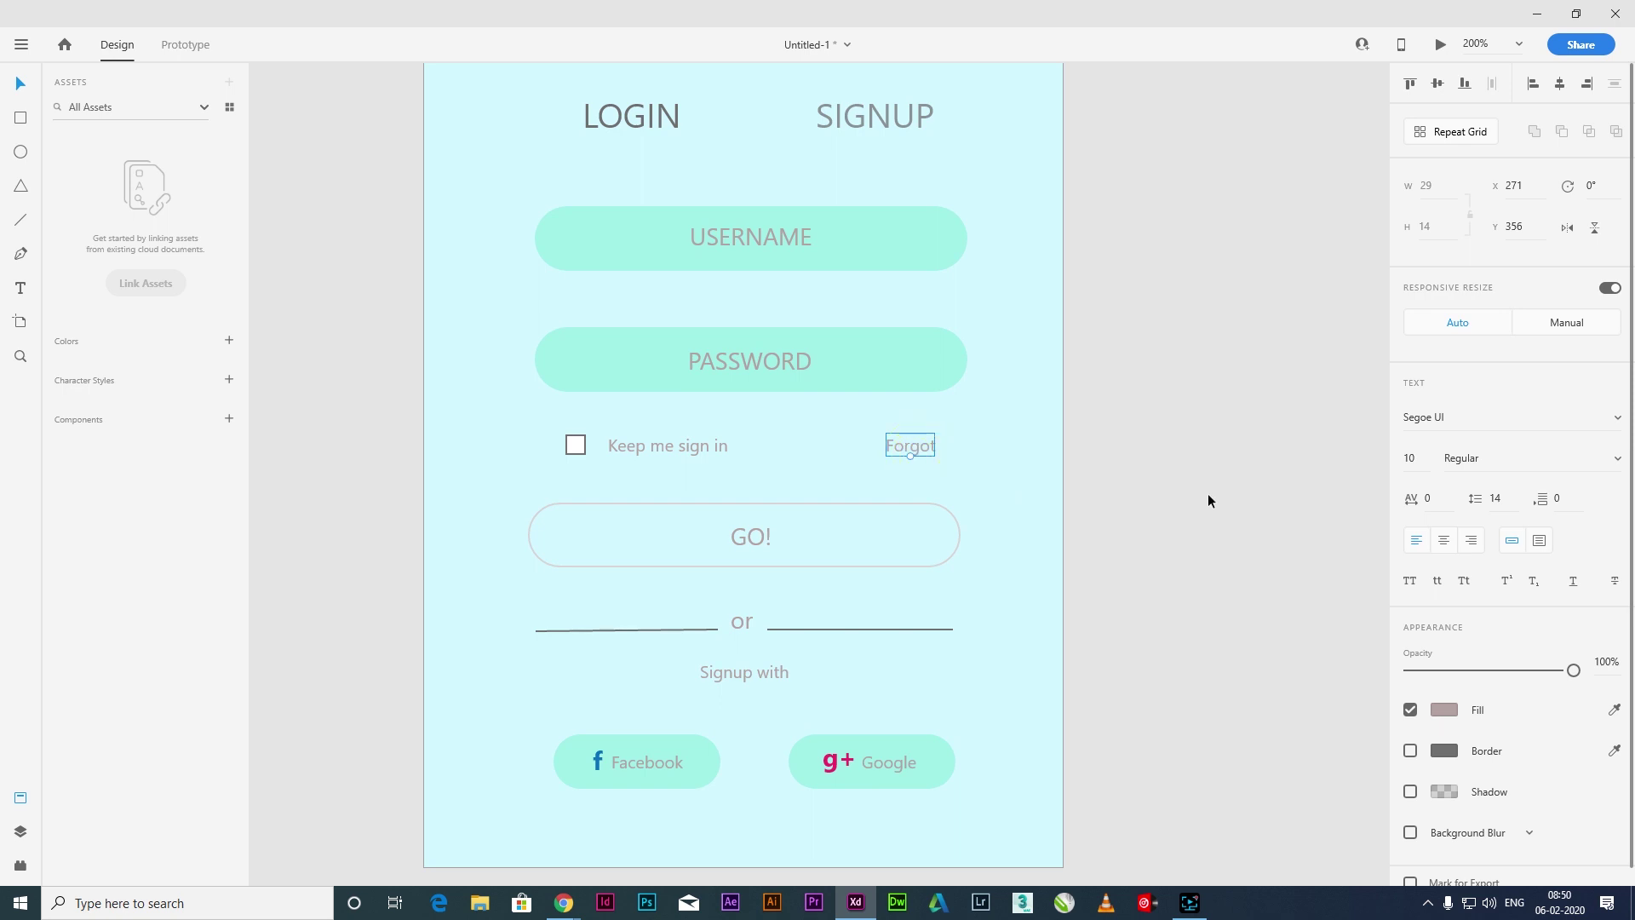
scroll(1207, 495, "down", 2)
scroll(1204, 497, "up", 5)
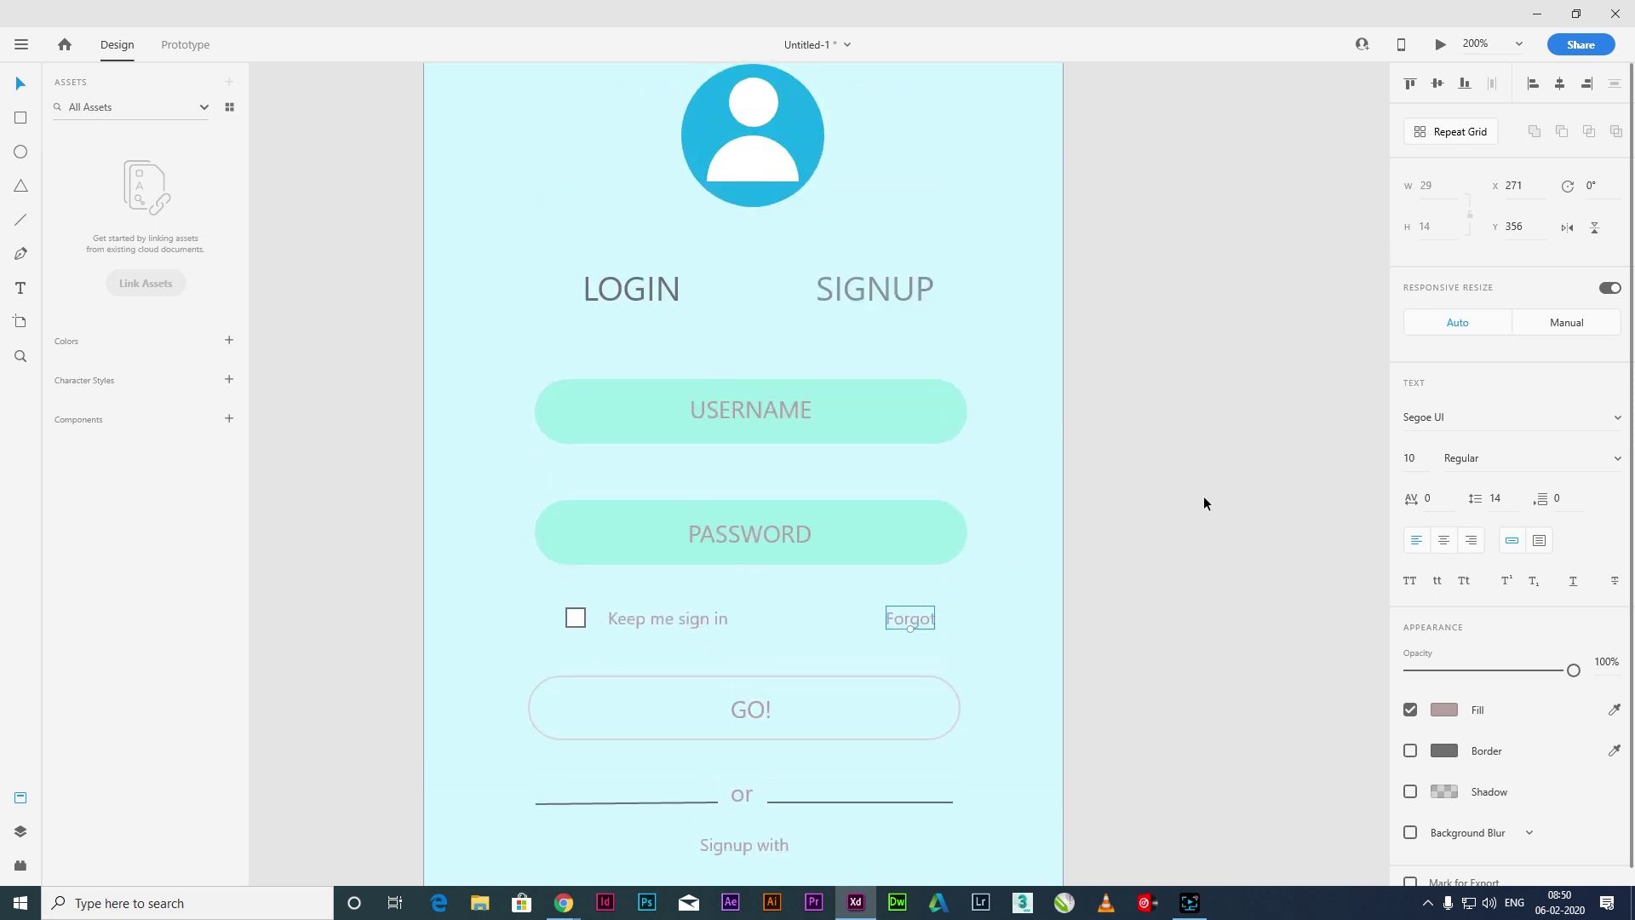
scroll(1108, 503, "up", 2)
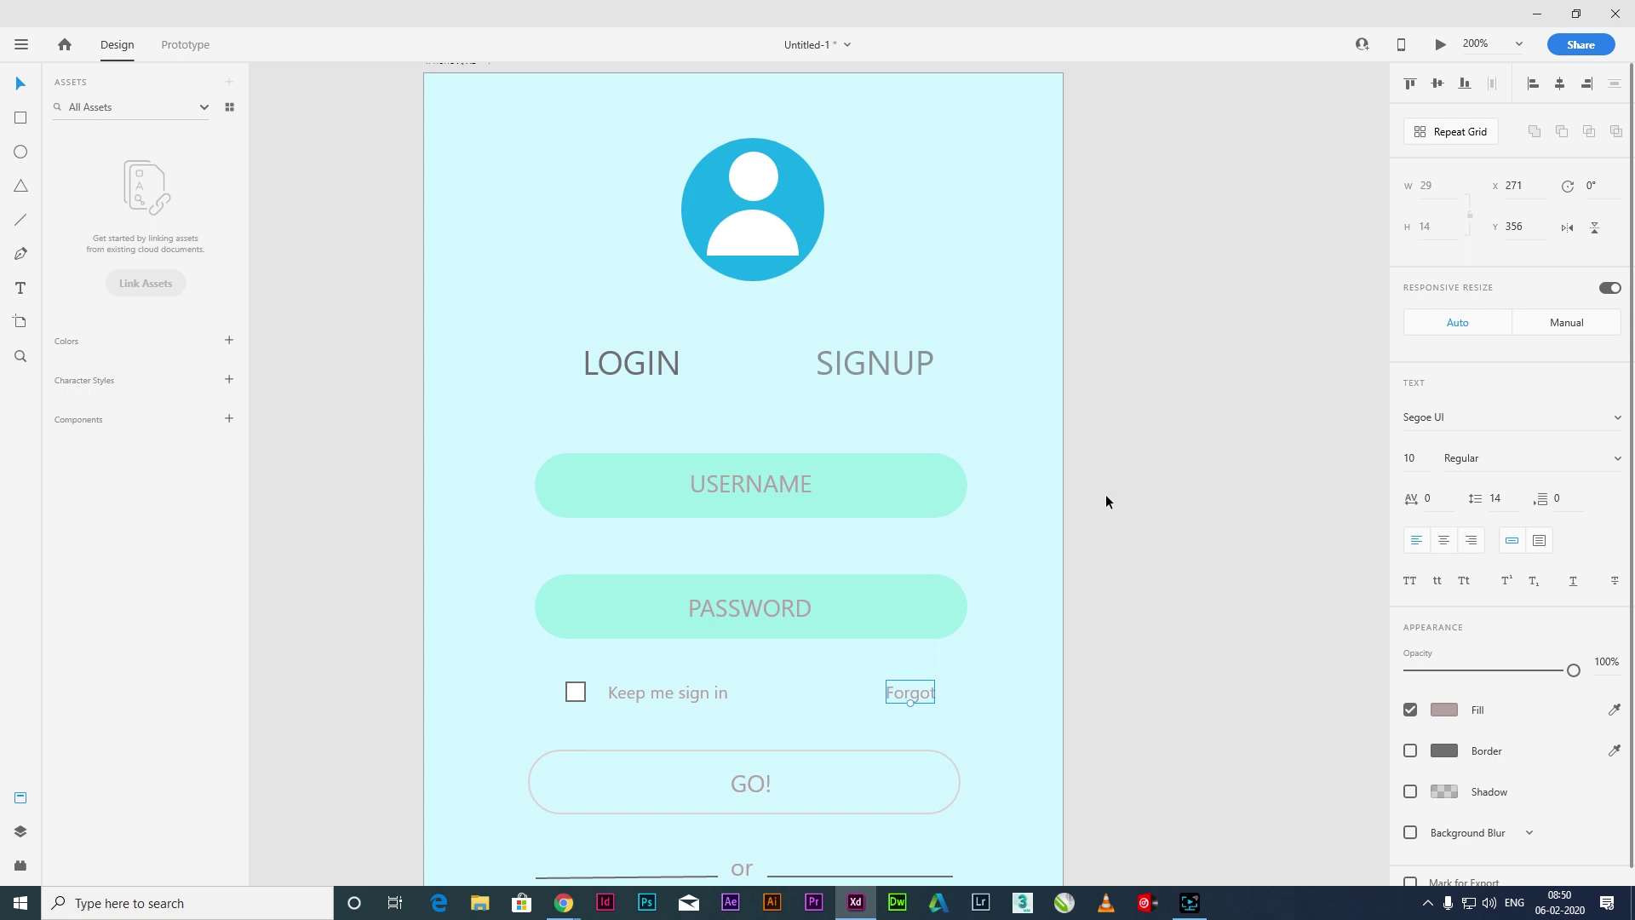
scroll(1106, 498, "down", 2)
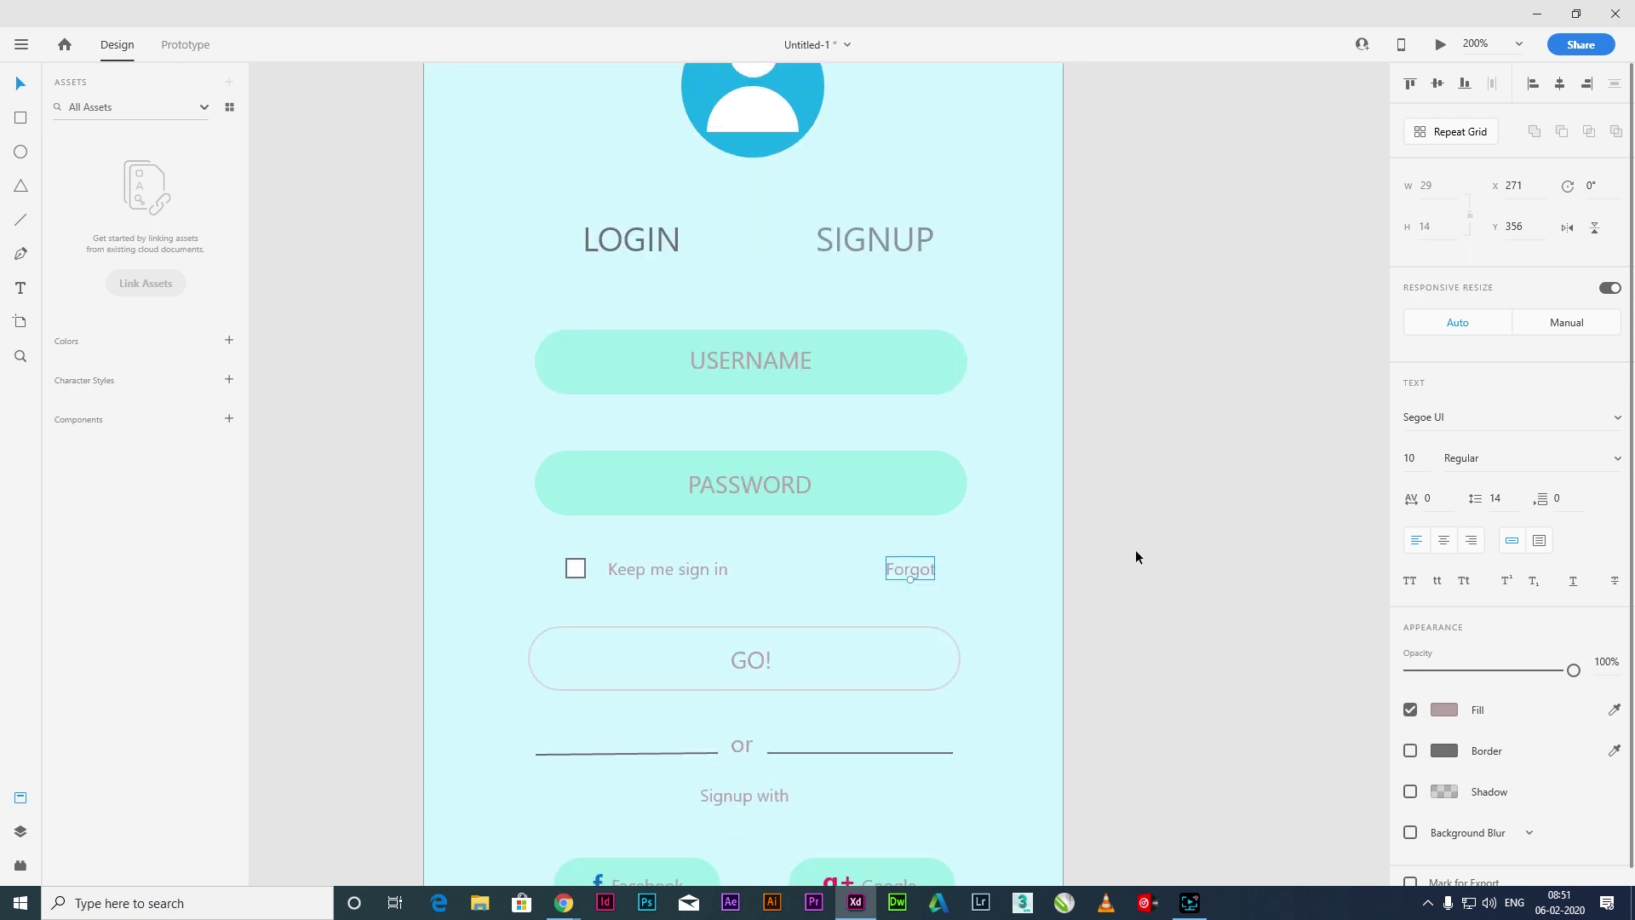
scroll(1136, 557, "down", 1)
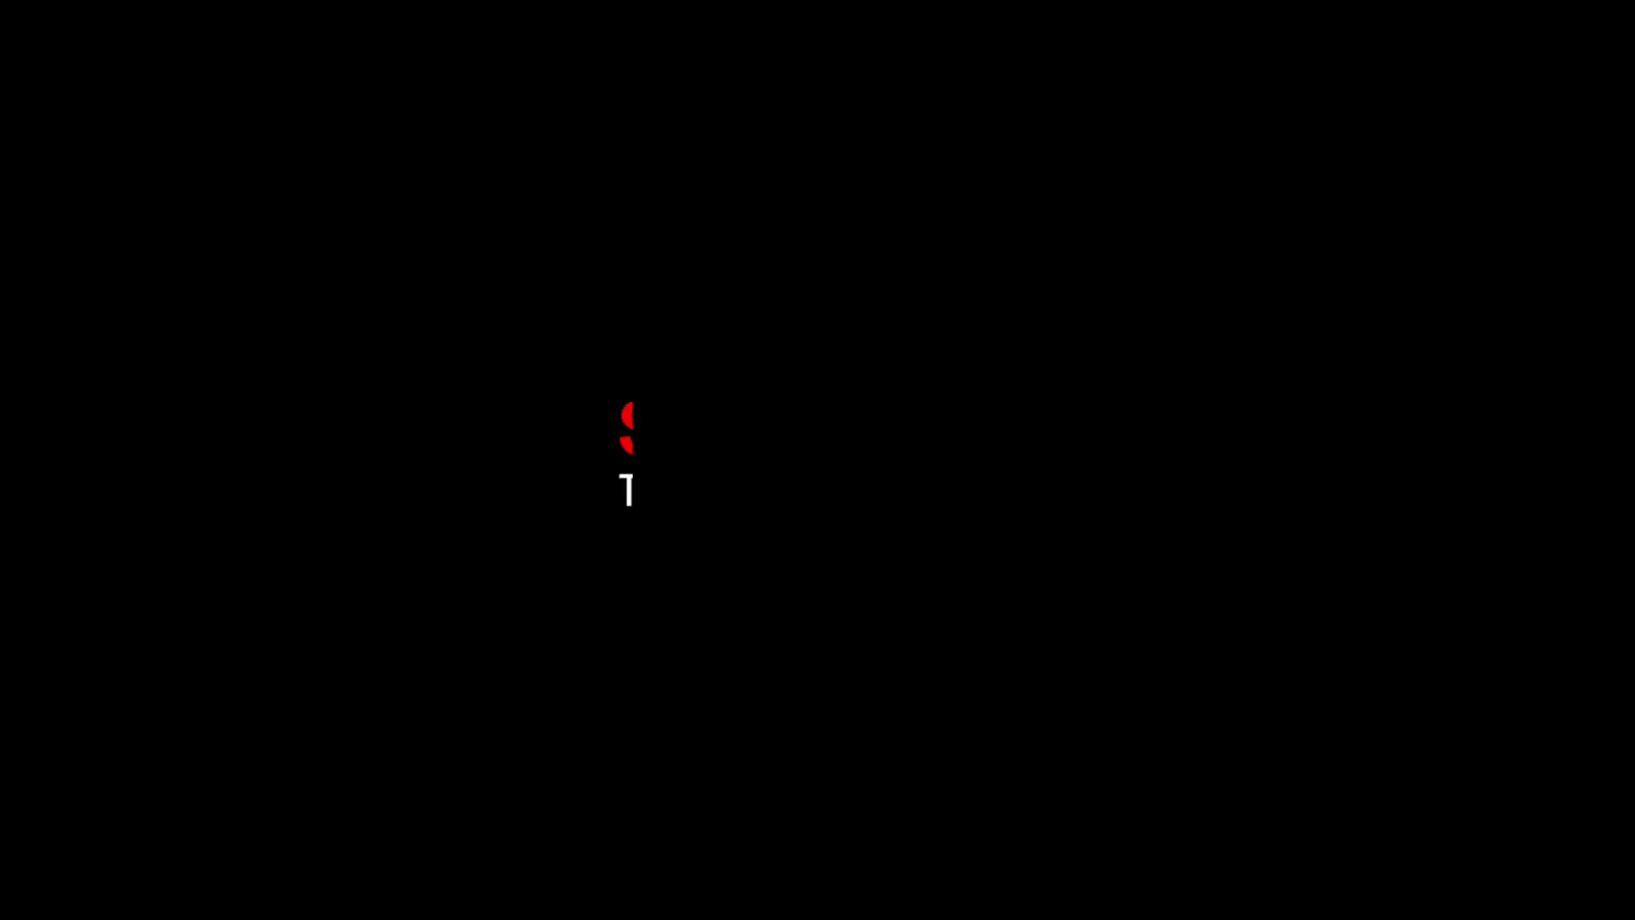